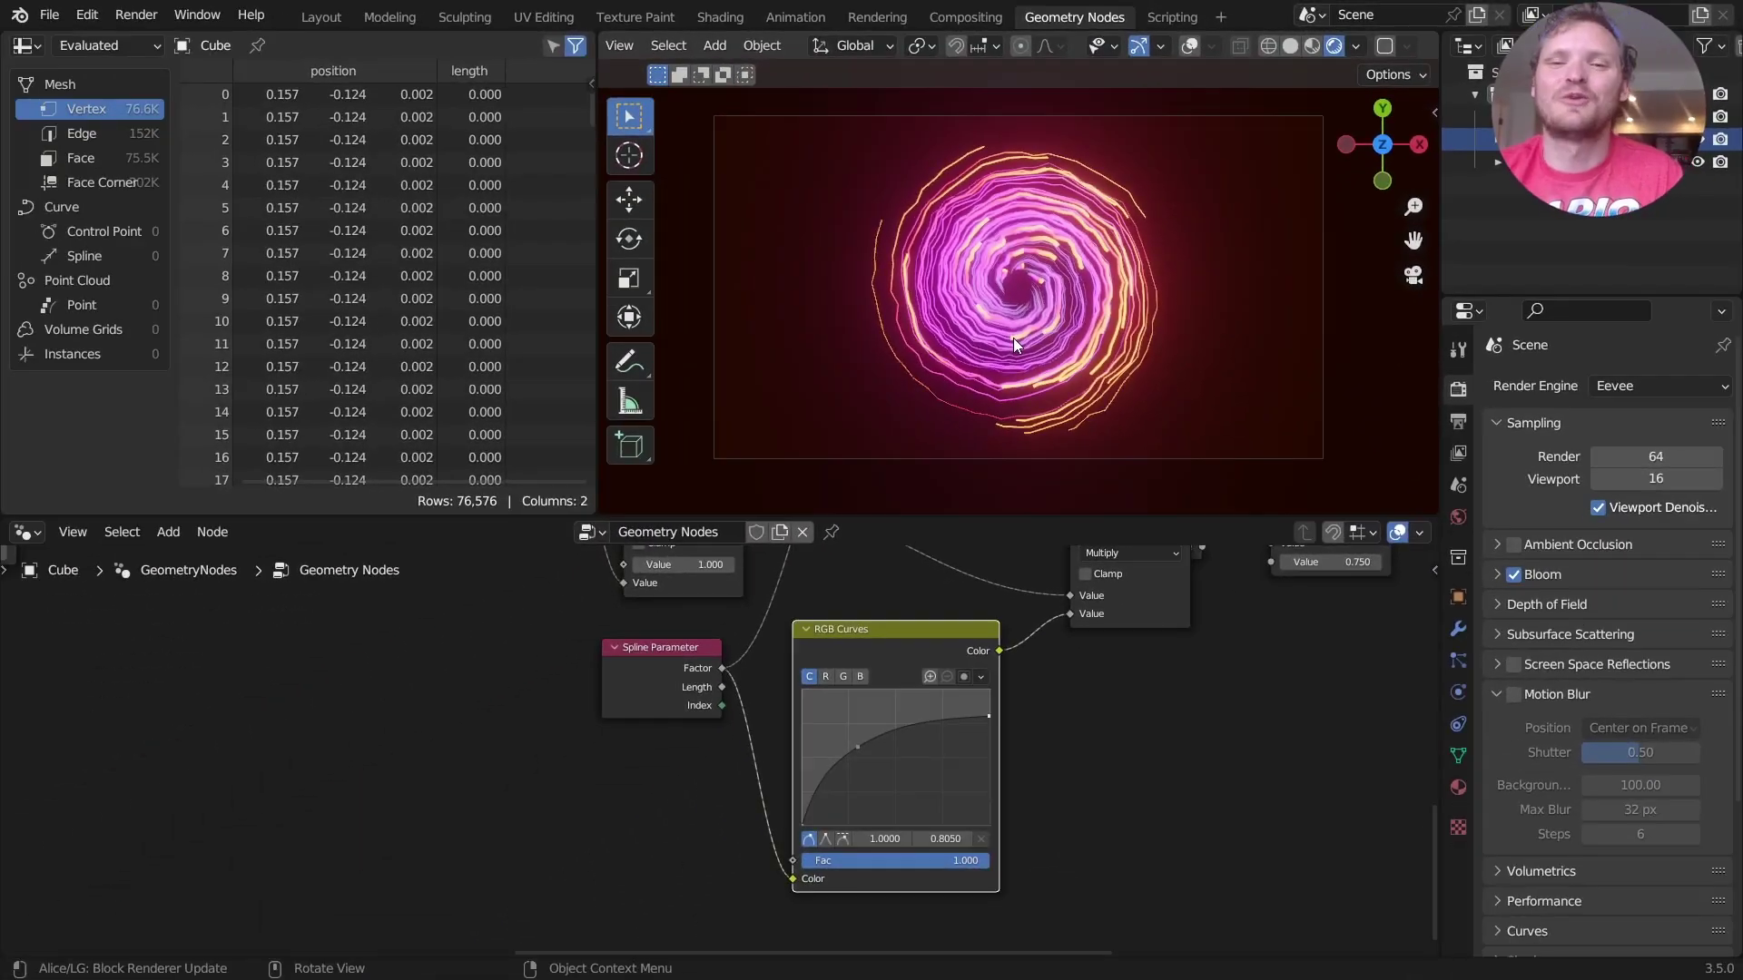
key(space)
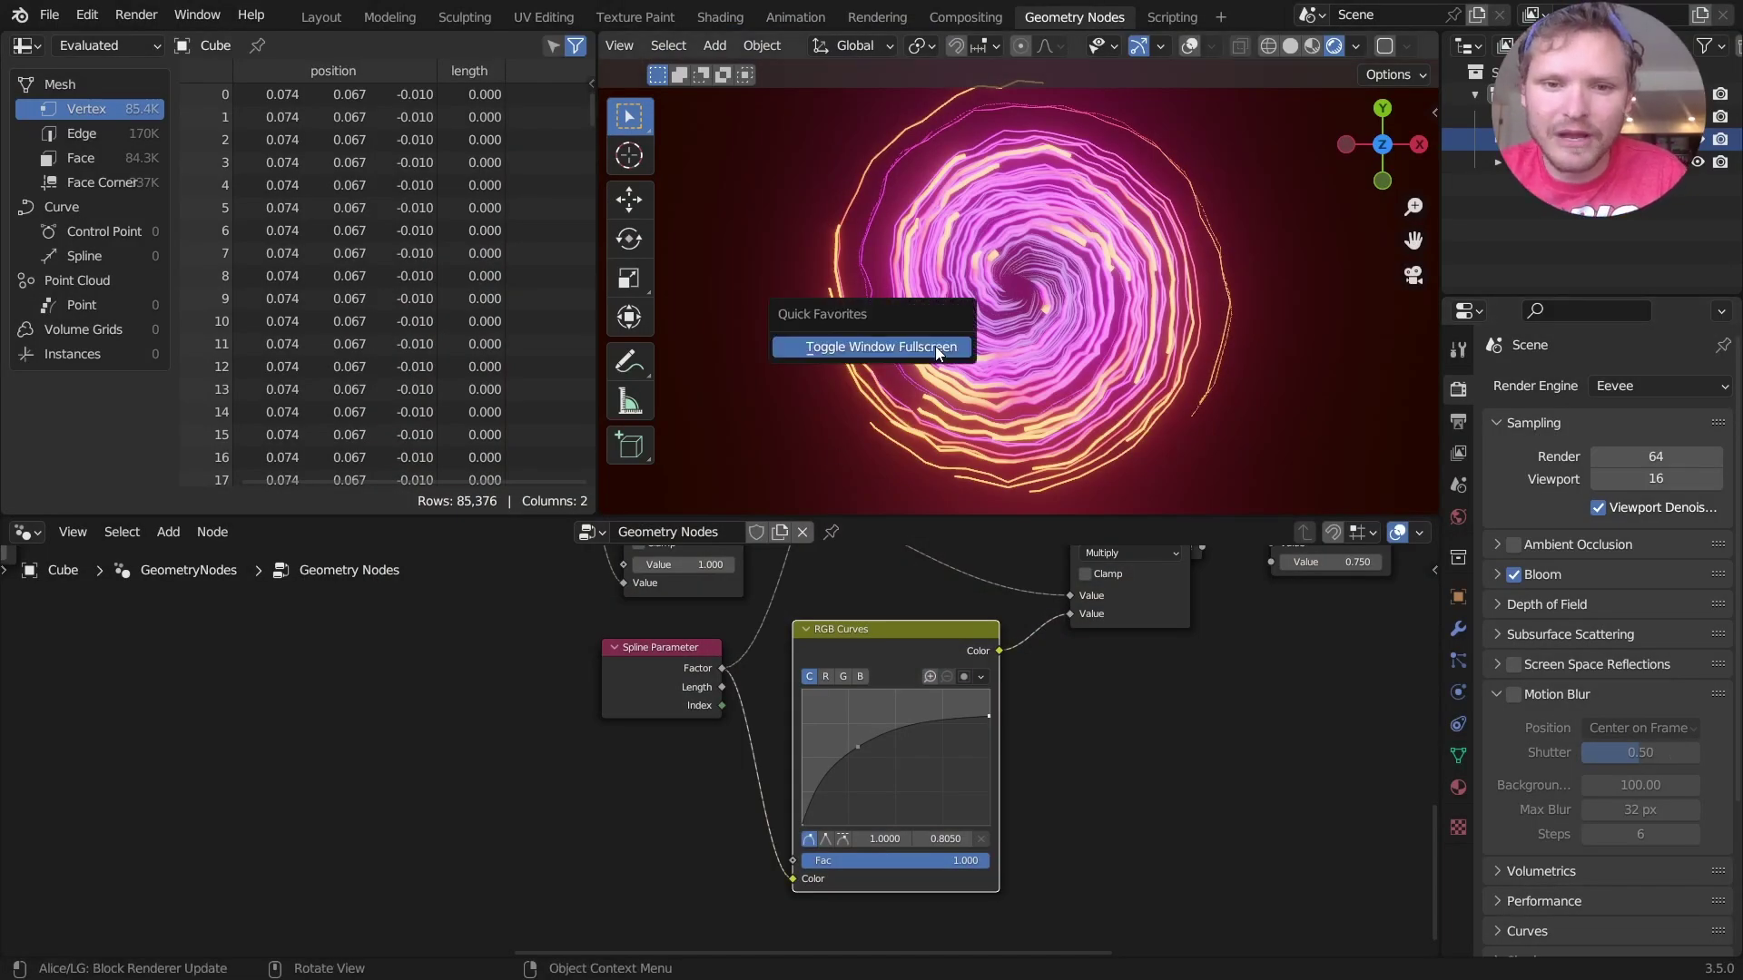
click(935, 346)
key(q)
click(940, 363)
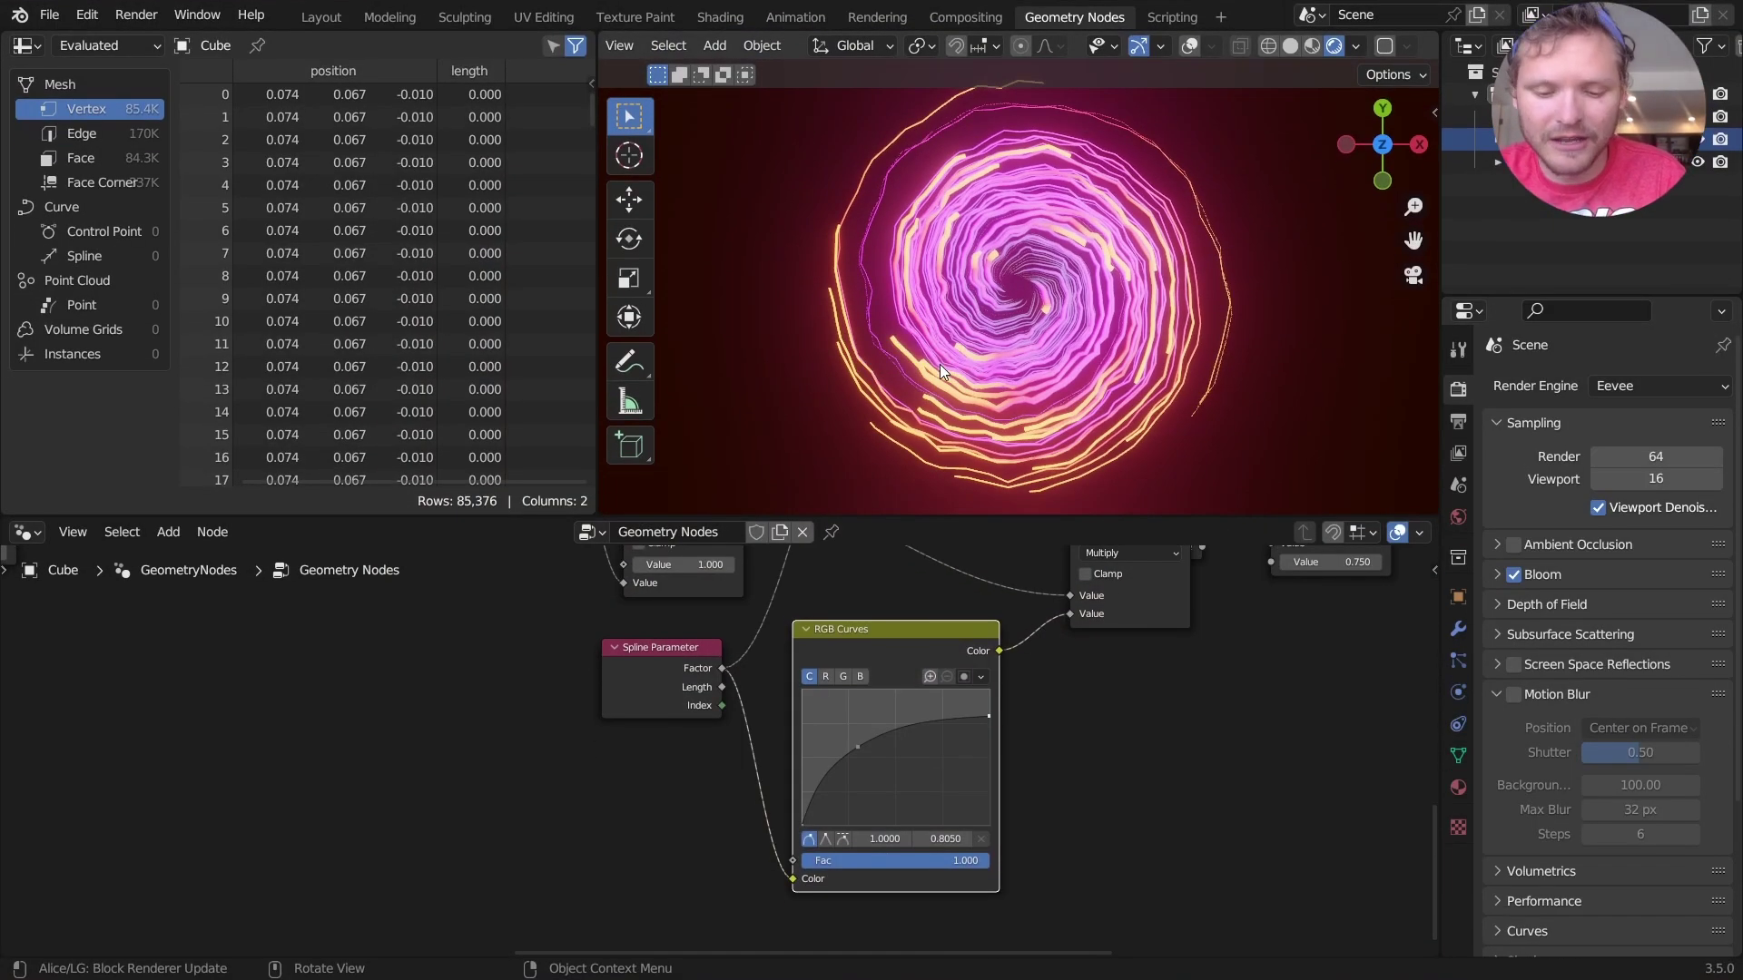
- Start a new file with the default cube scene
key(ctrl+n)
click(939, 364)
click(908, 529)
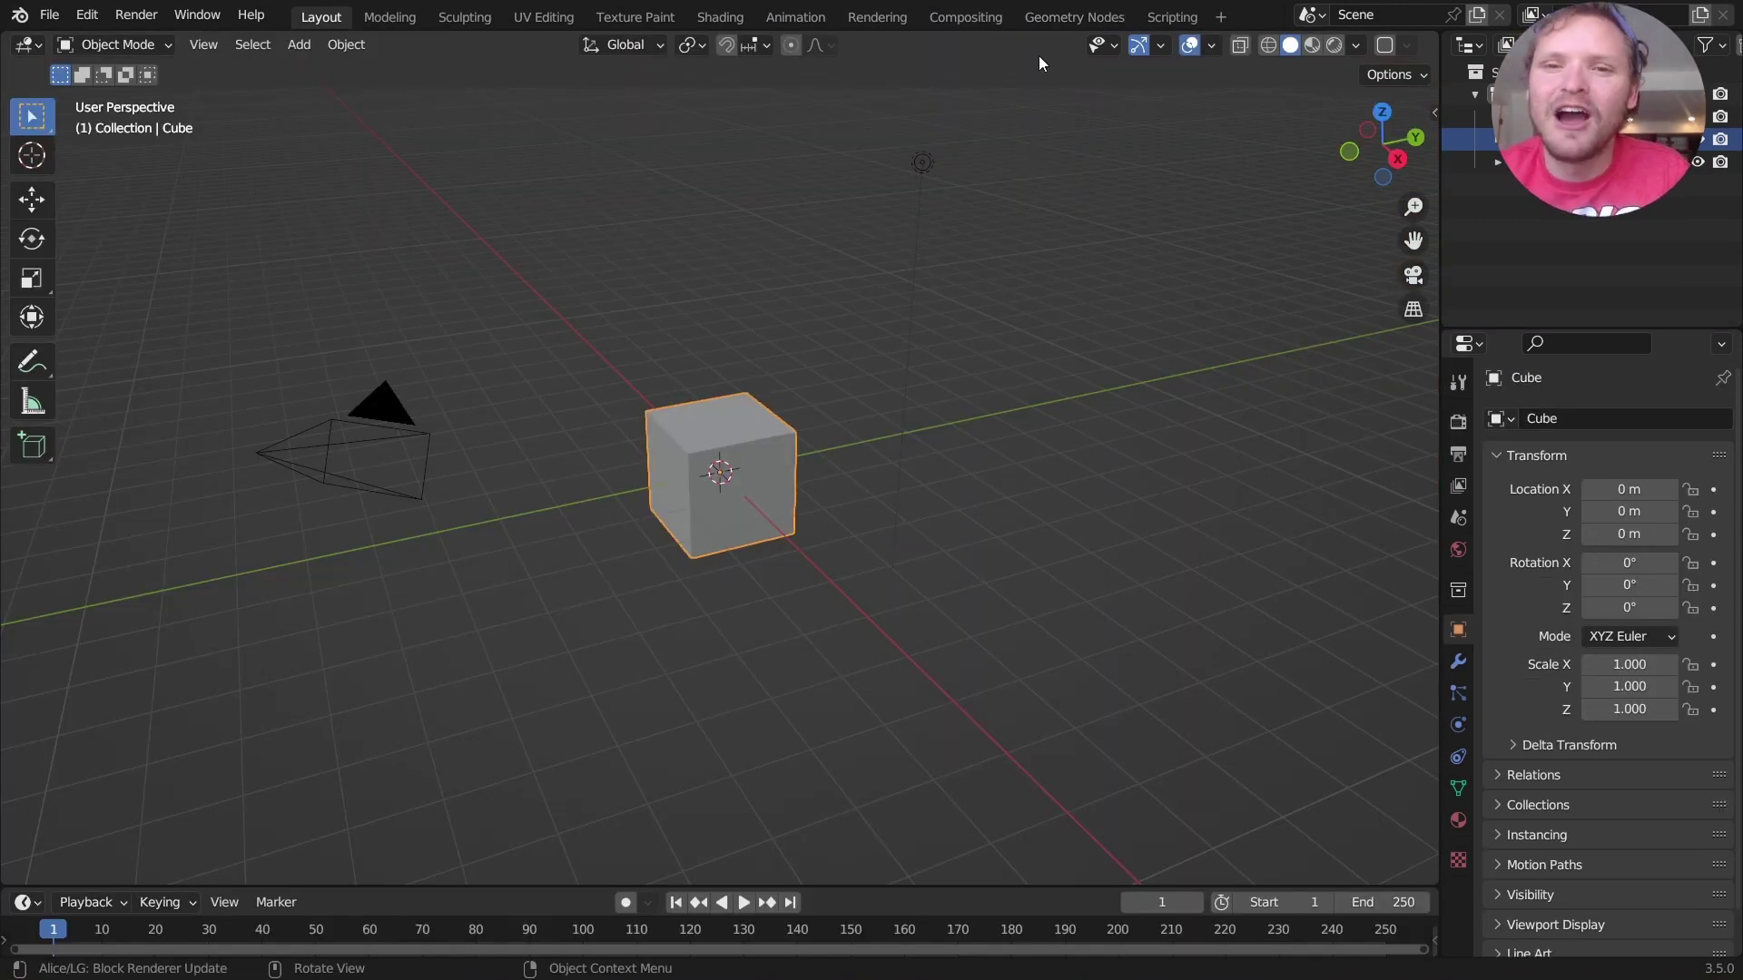
- Create a new geometry node tree on the default cube in the Geometry Nodes workspace and delete its Group Input node
click(1076, 18)
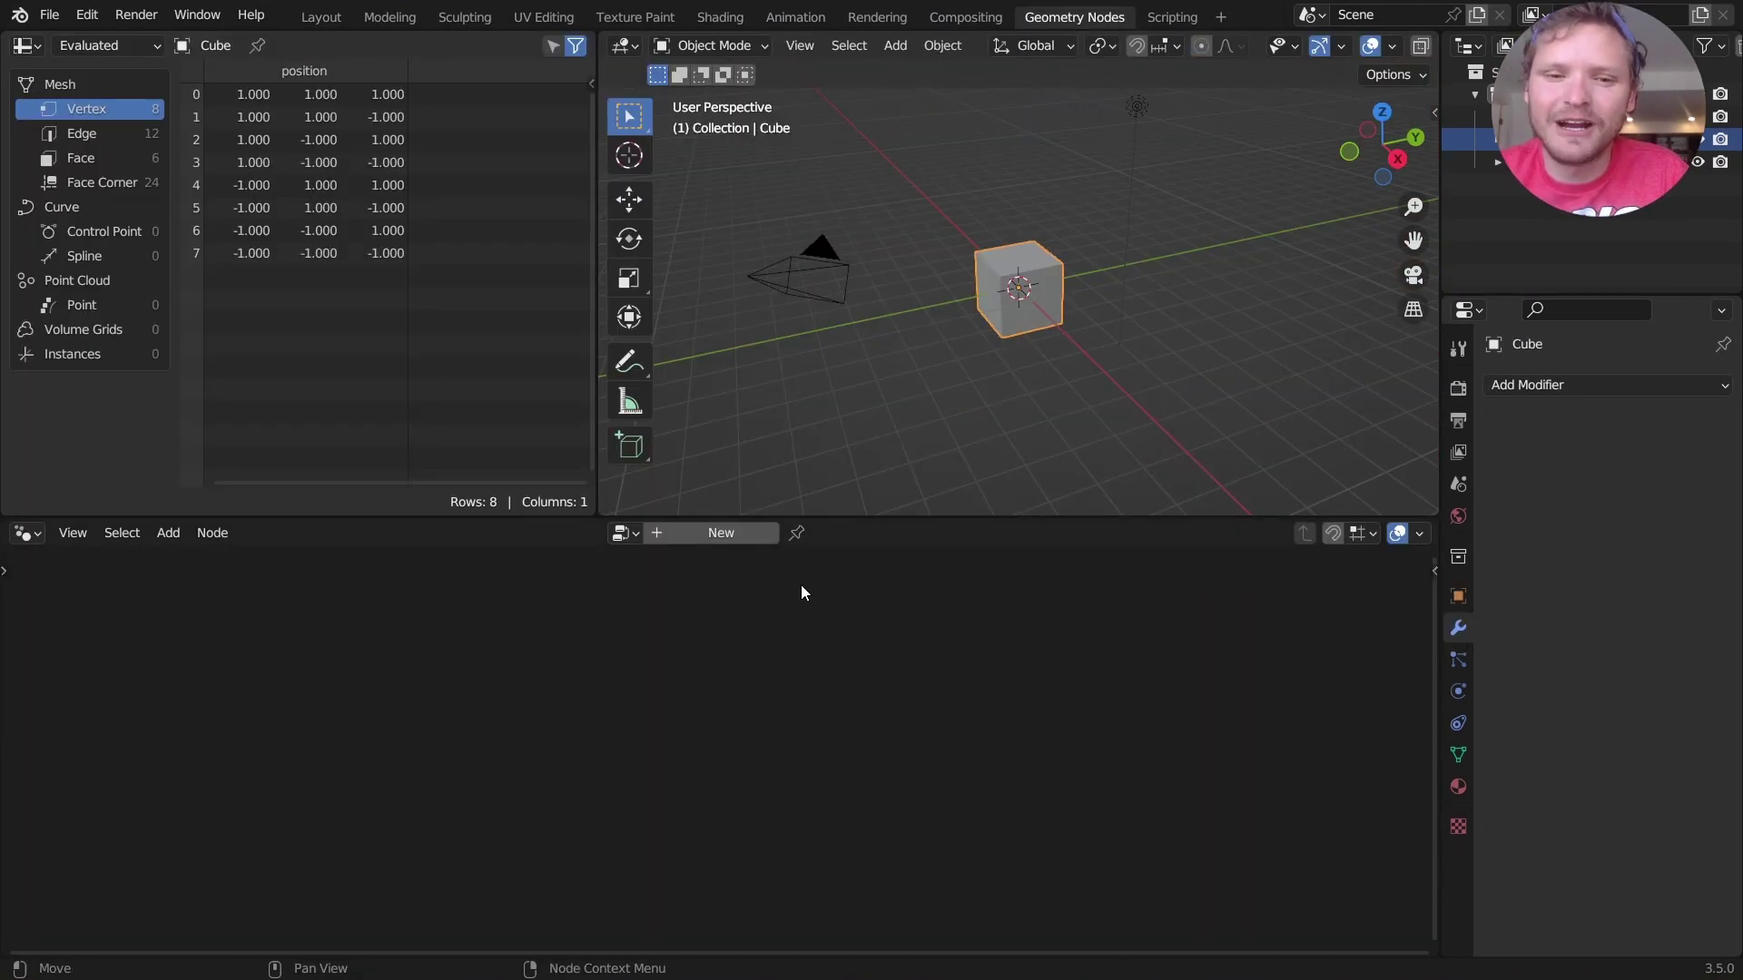
click(751, 545)
drag(604, 876, 413, 723)
key(x)
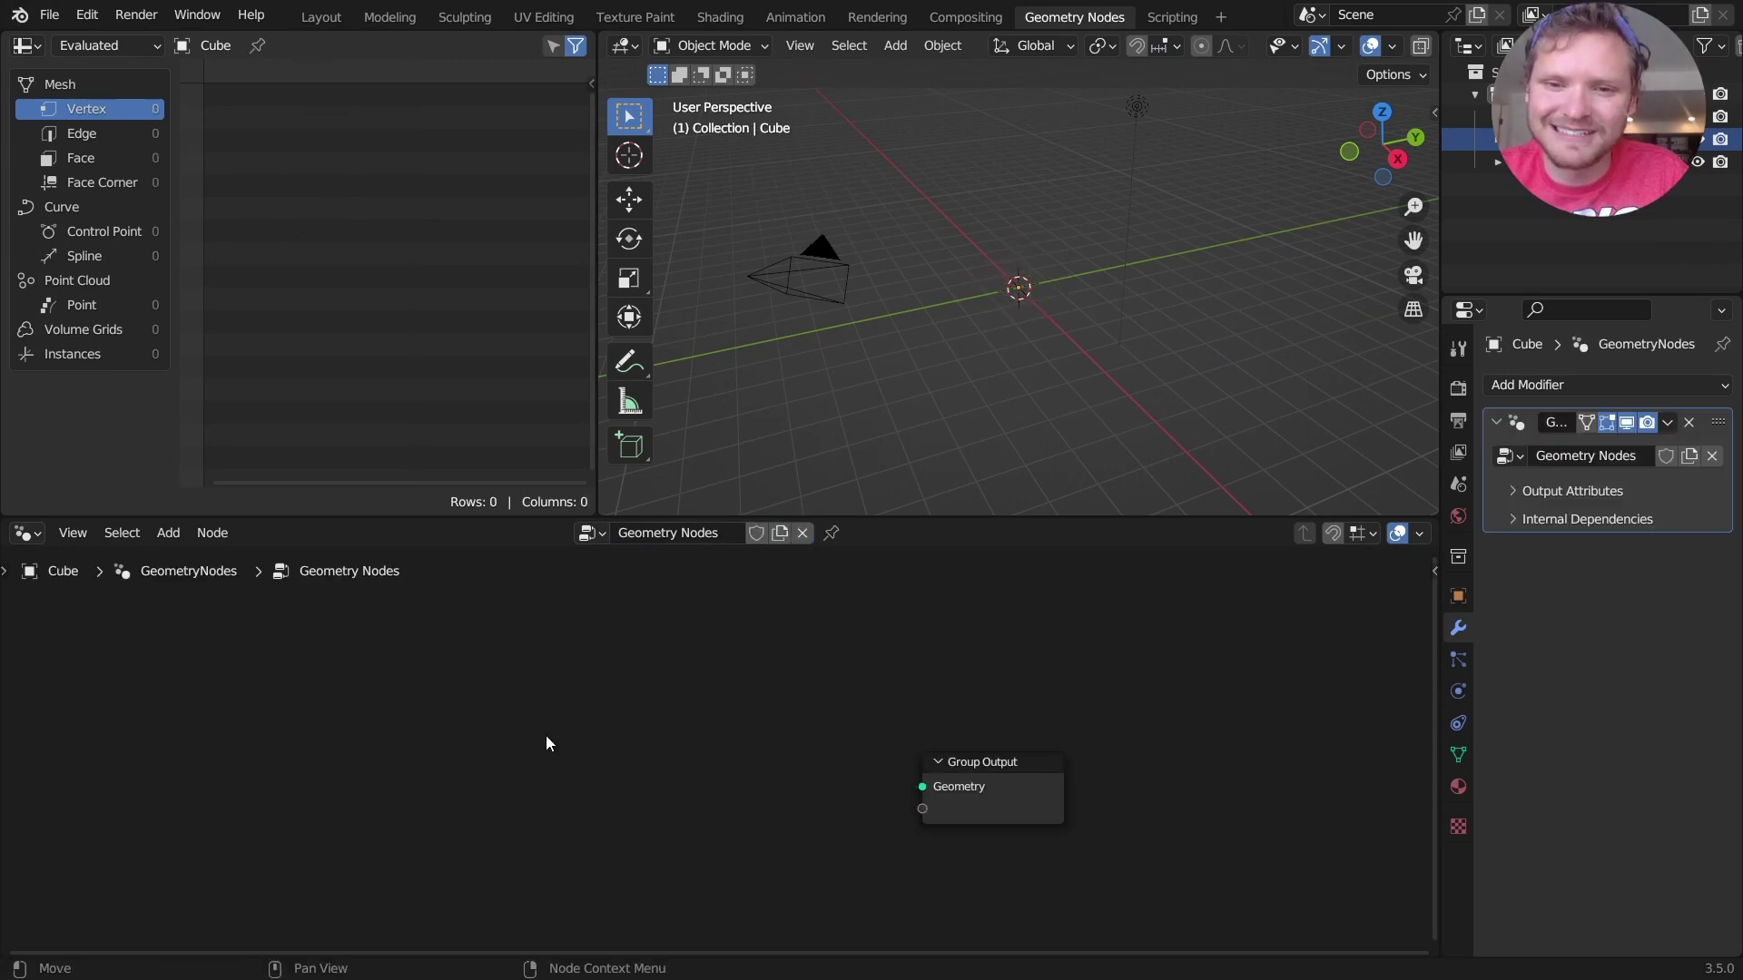
- Add a Spiral curve node and connect its Curve output to the Group Output's Geometry input
click(1384, 111)
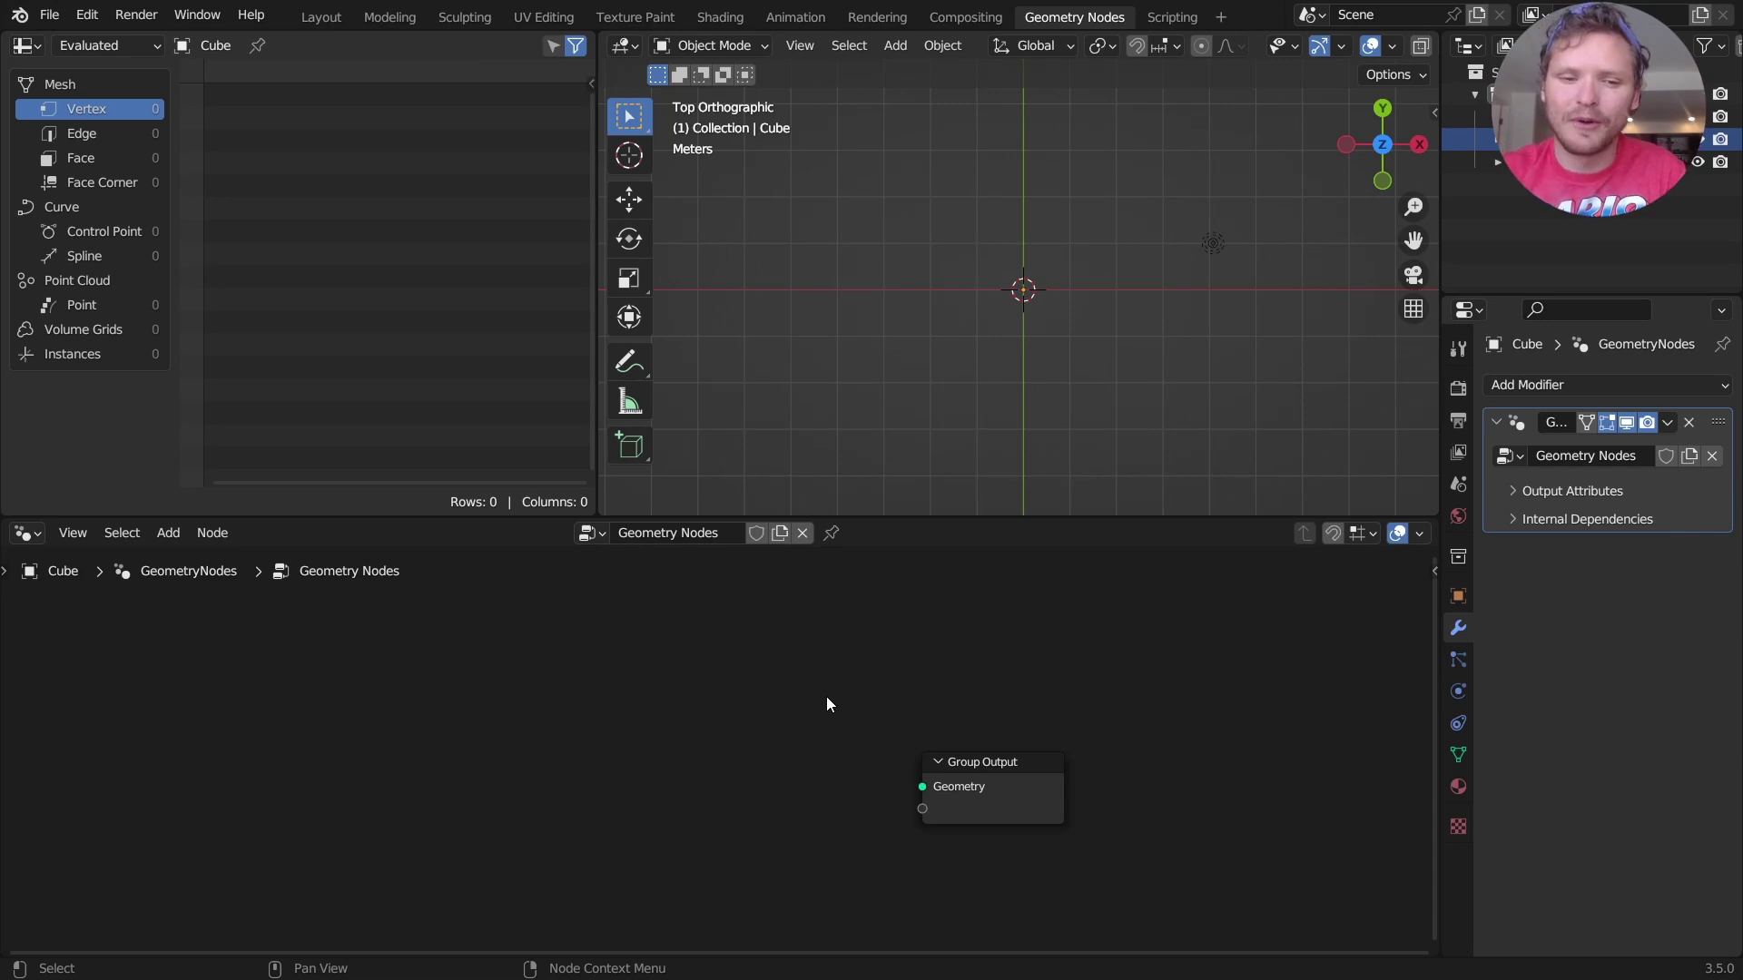
key(shift+a)
text(sp)
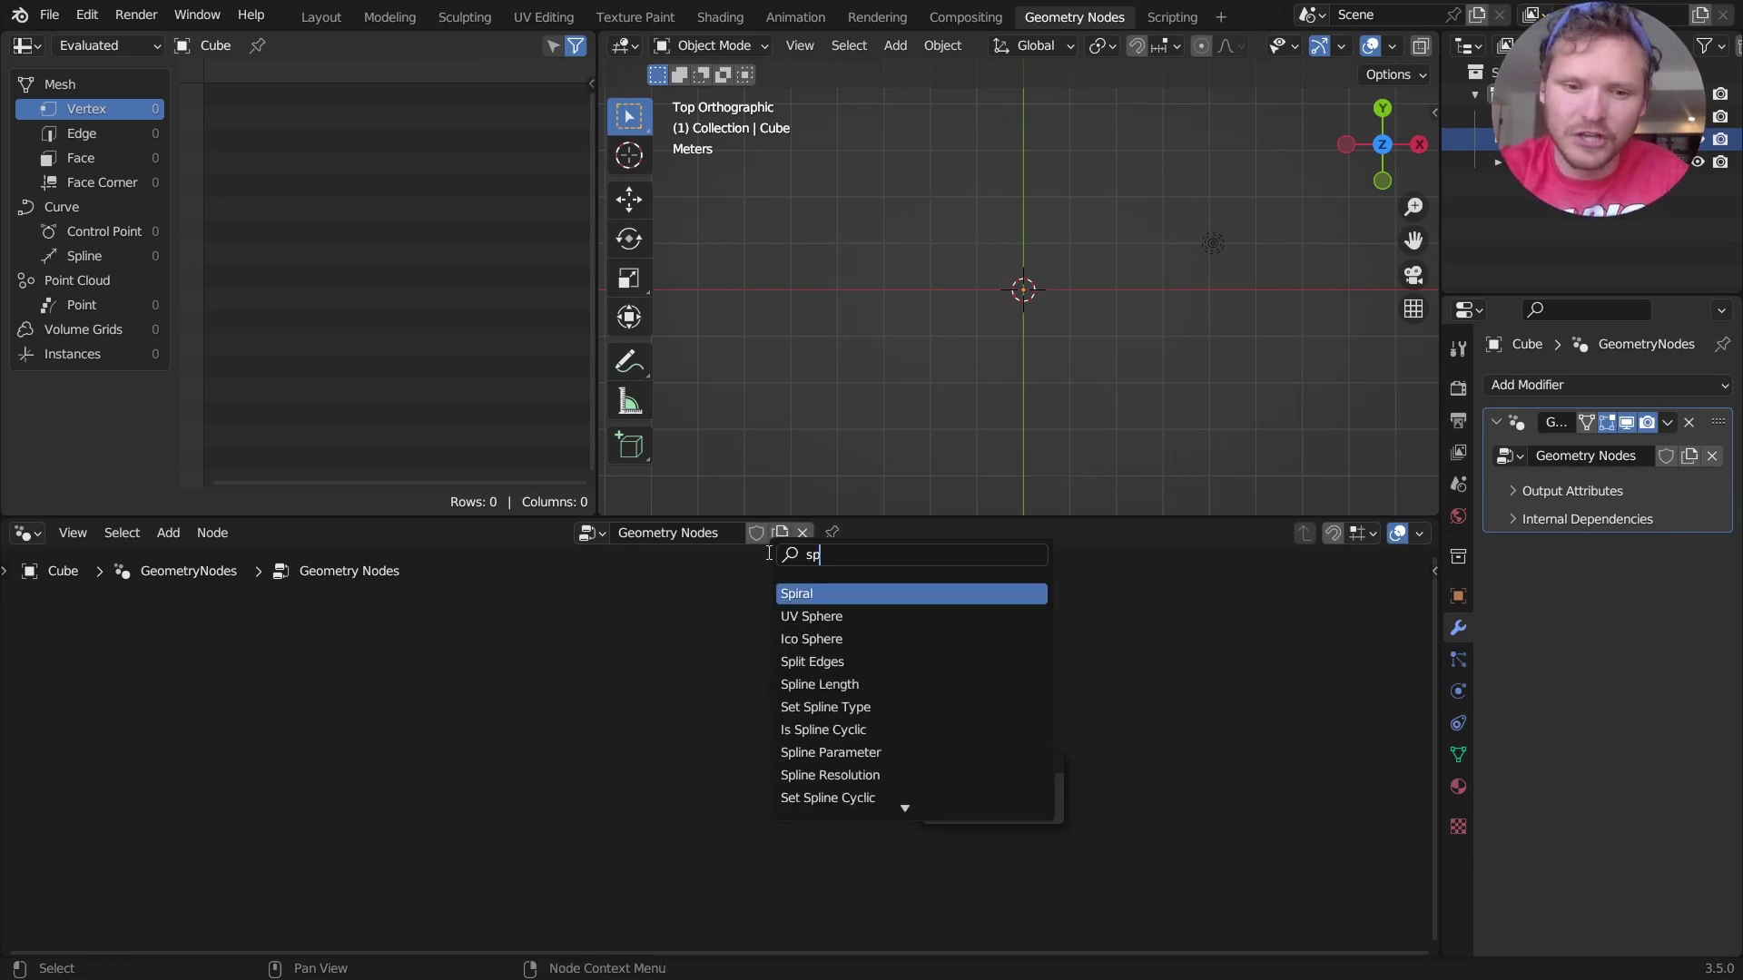
key(Return)
click(549, 709)
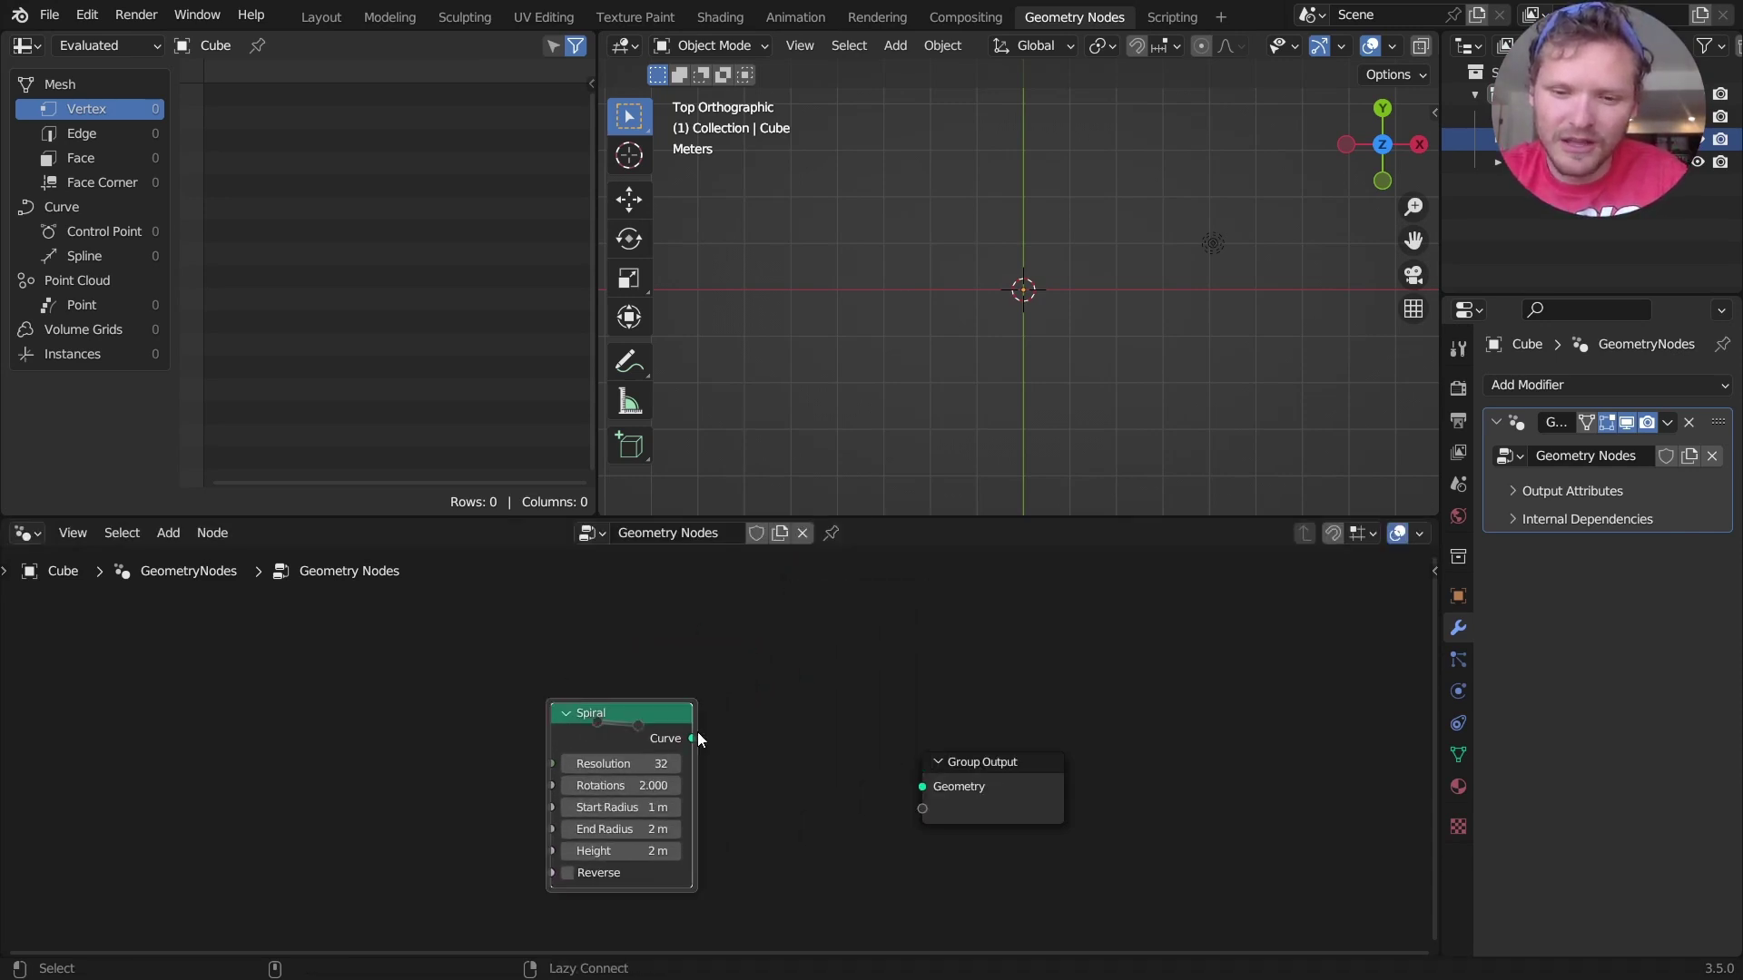
drag(693, 738, 922, 786)
- Set the Spiral node's Start Radius to 0 m and view the spiral from above
middle_drag(973, 356, 1209, 144)
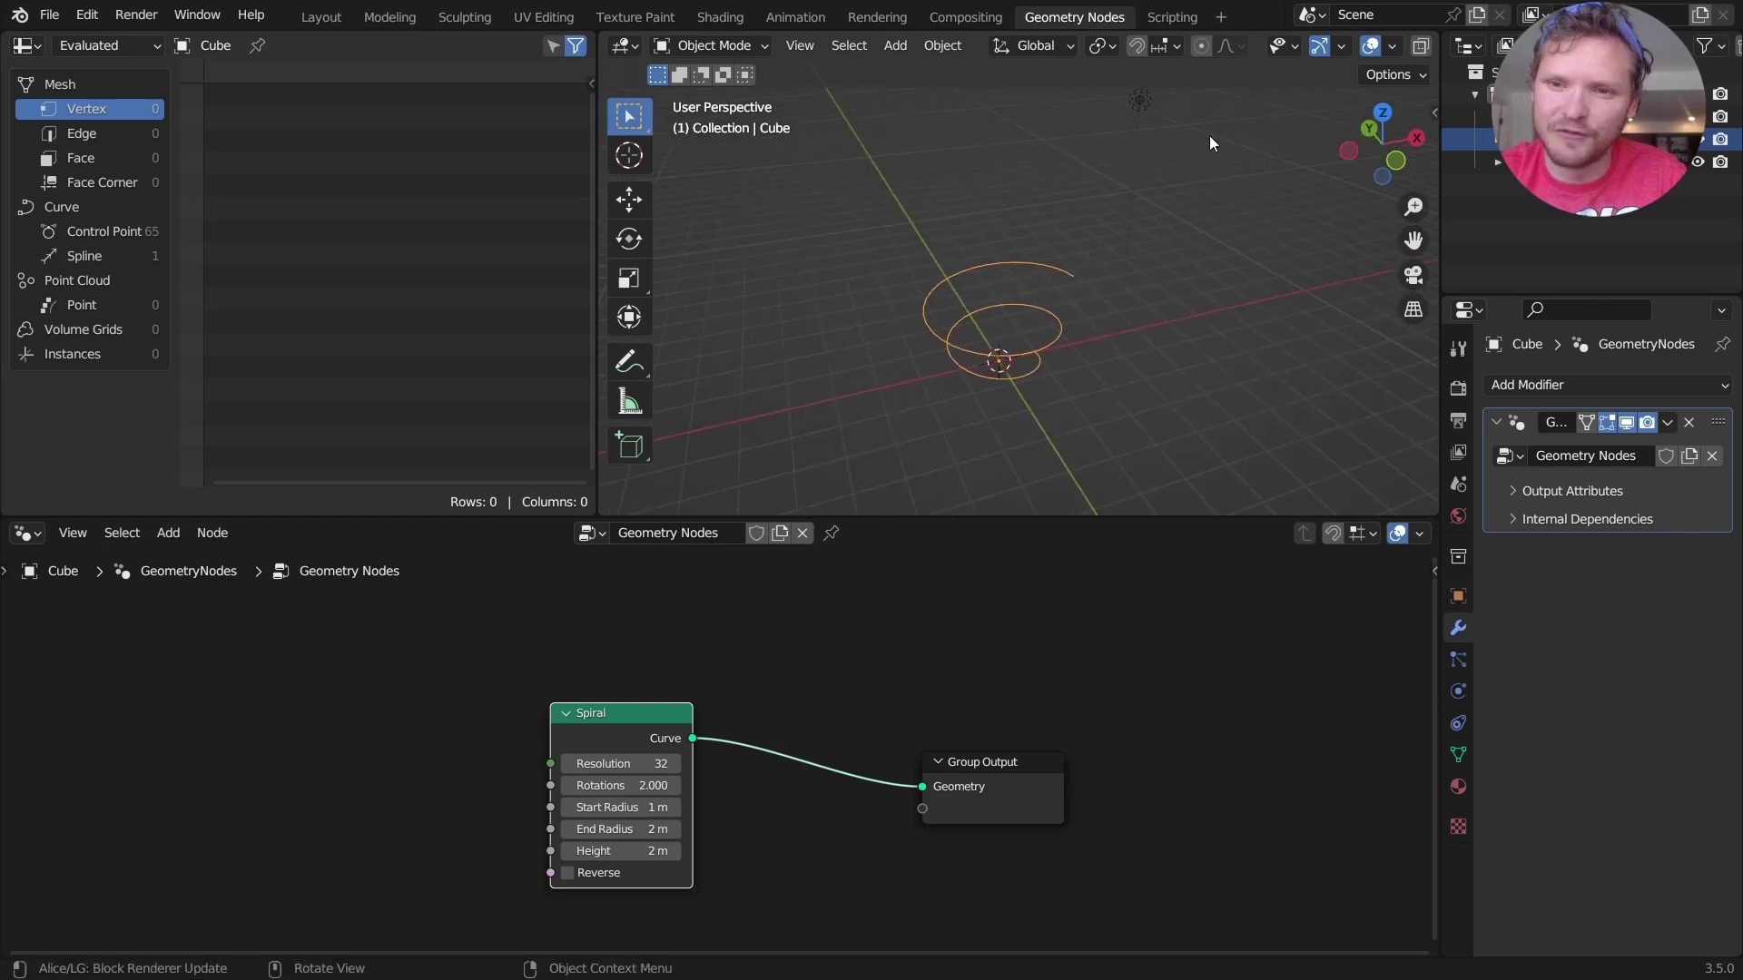
click(1386, 115)
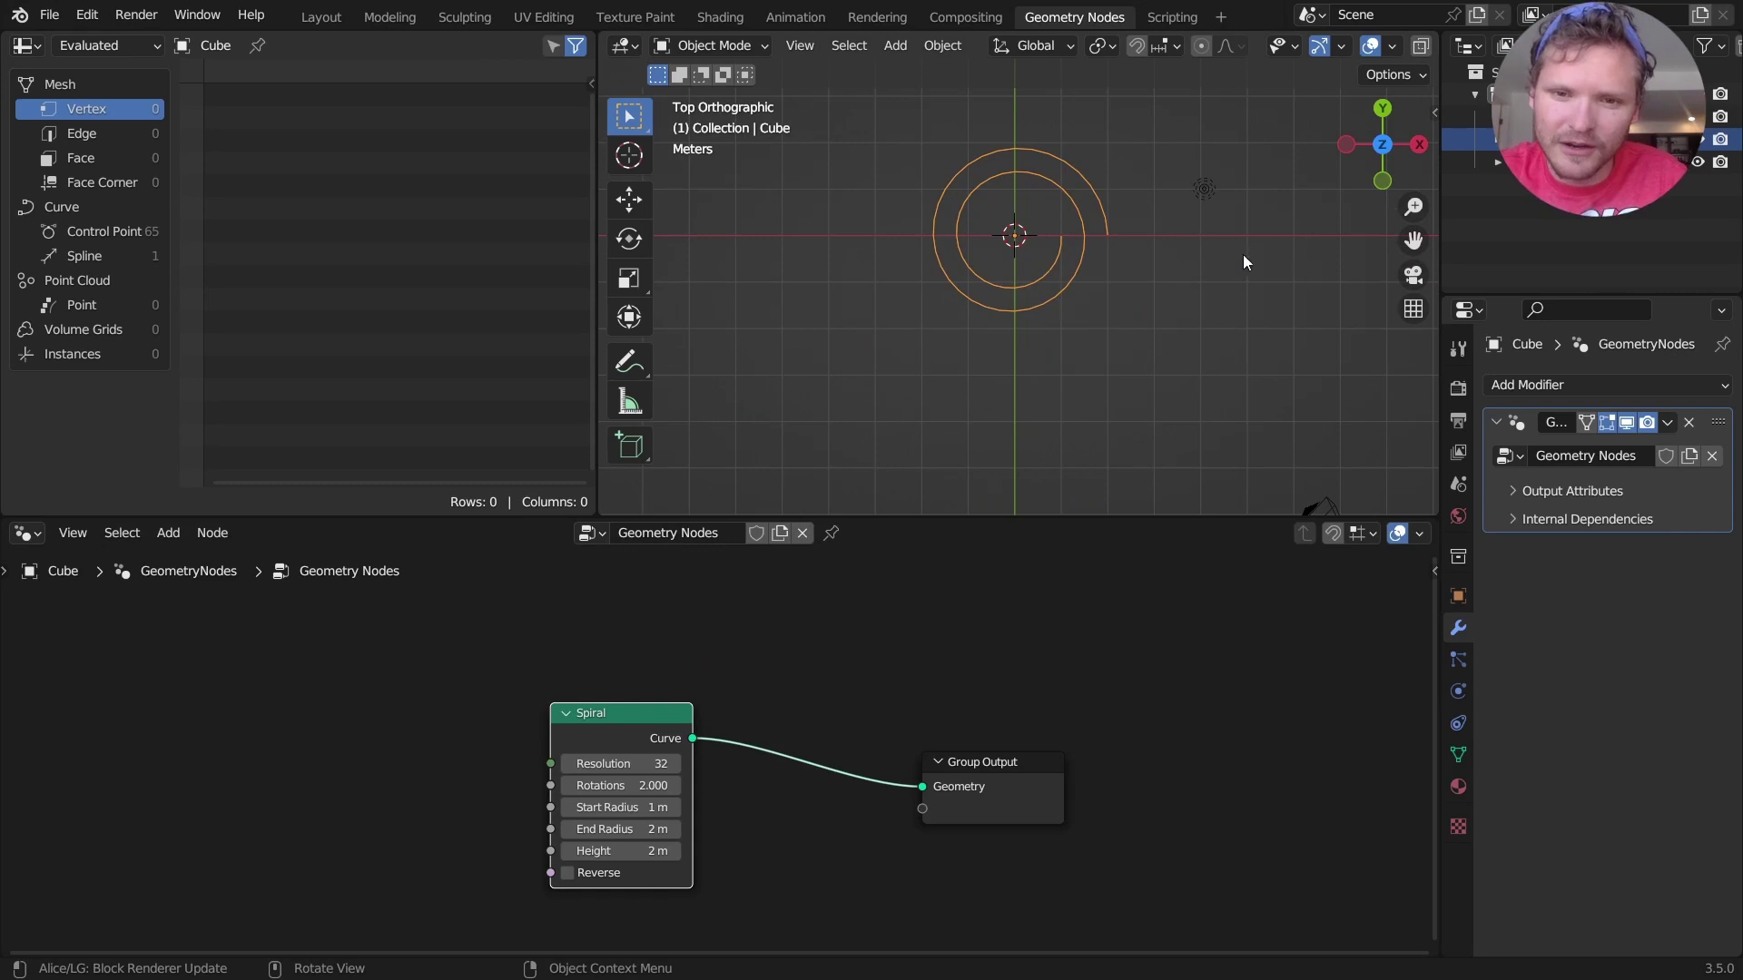
scroll(1004, 222, up, 2)
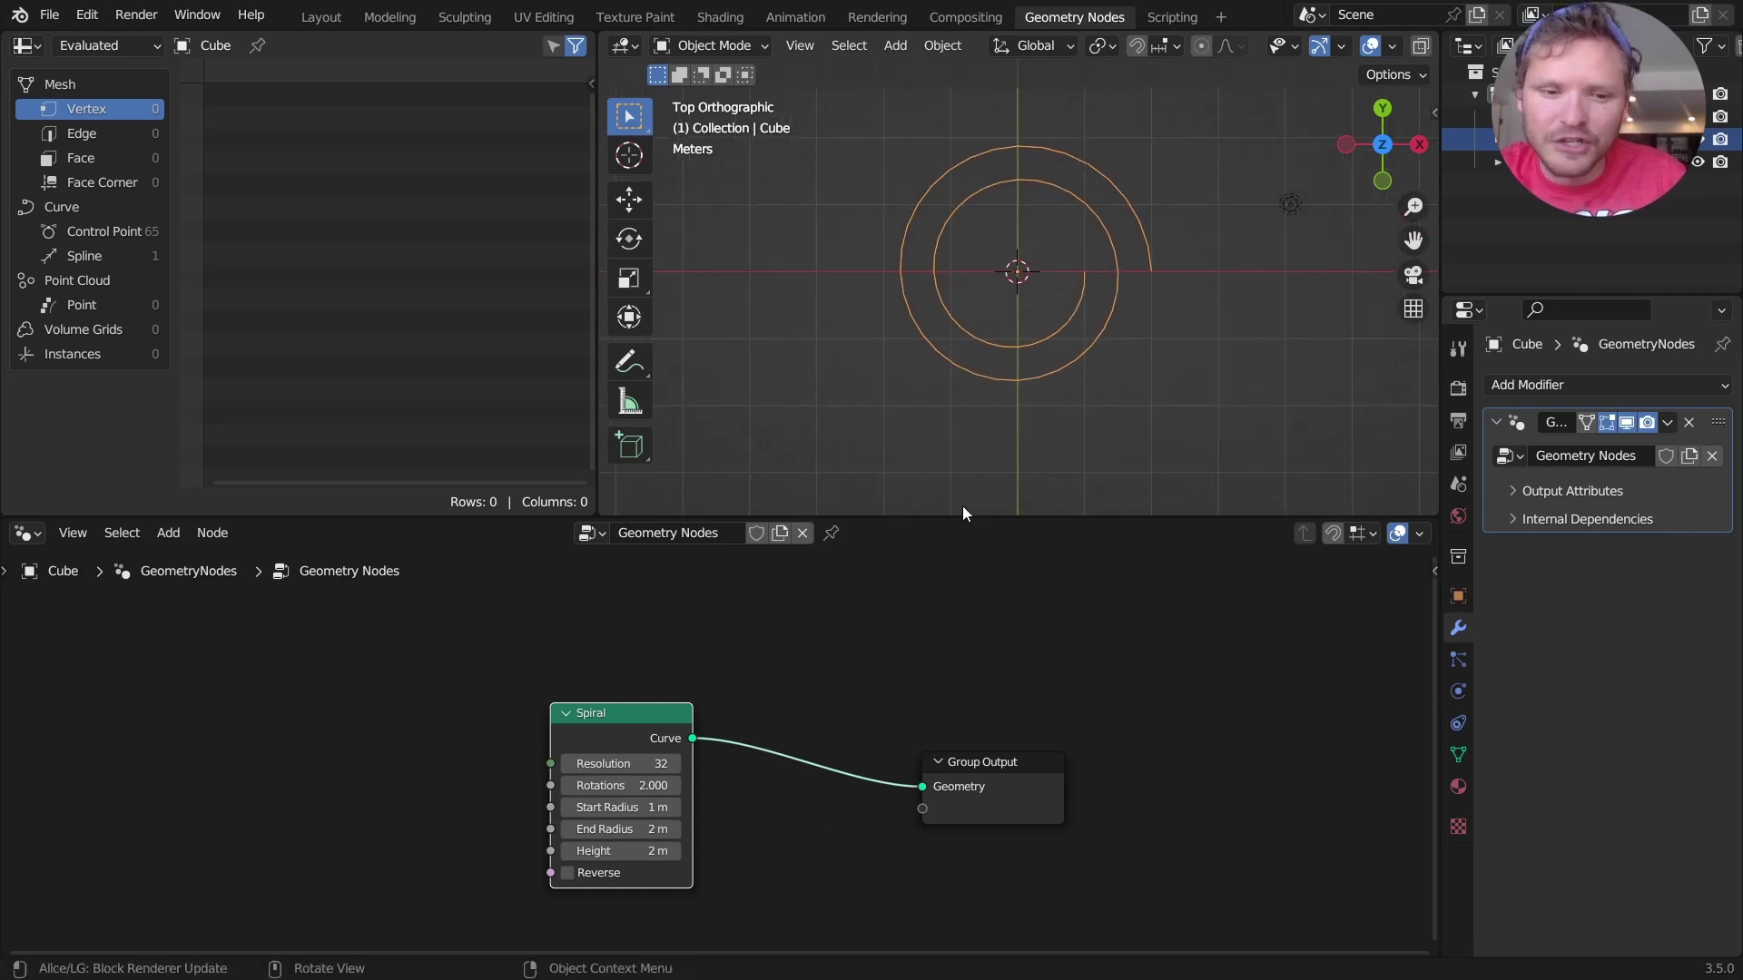
click(636, 807)
text(0)
key(Return)
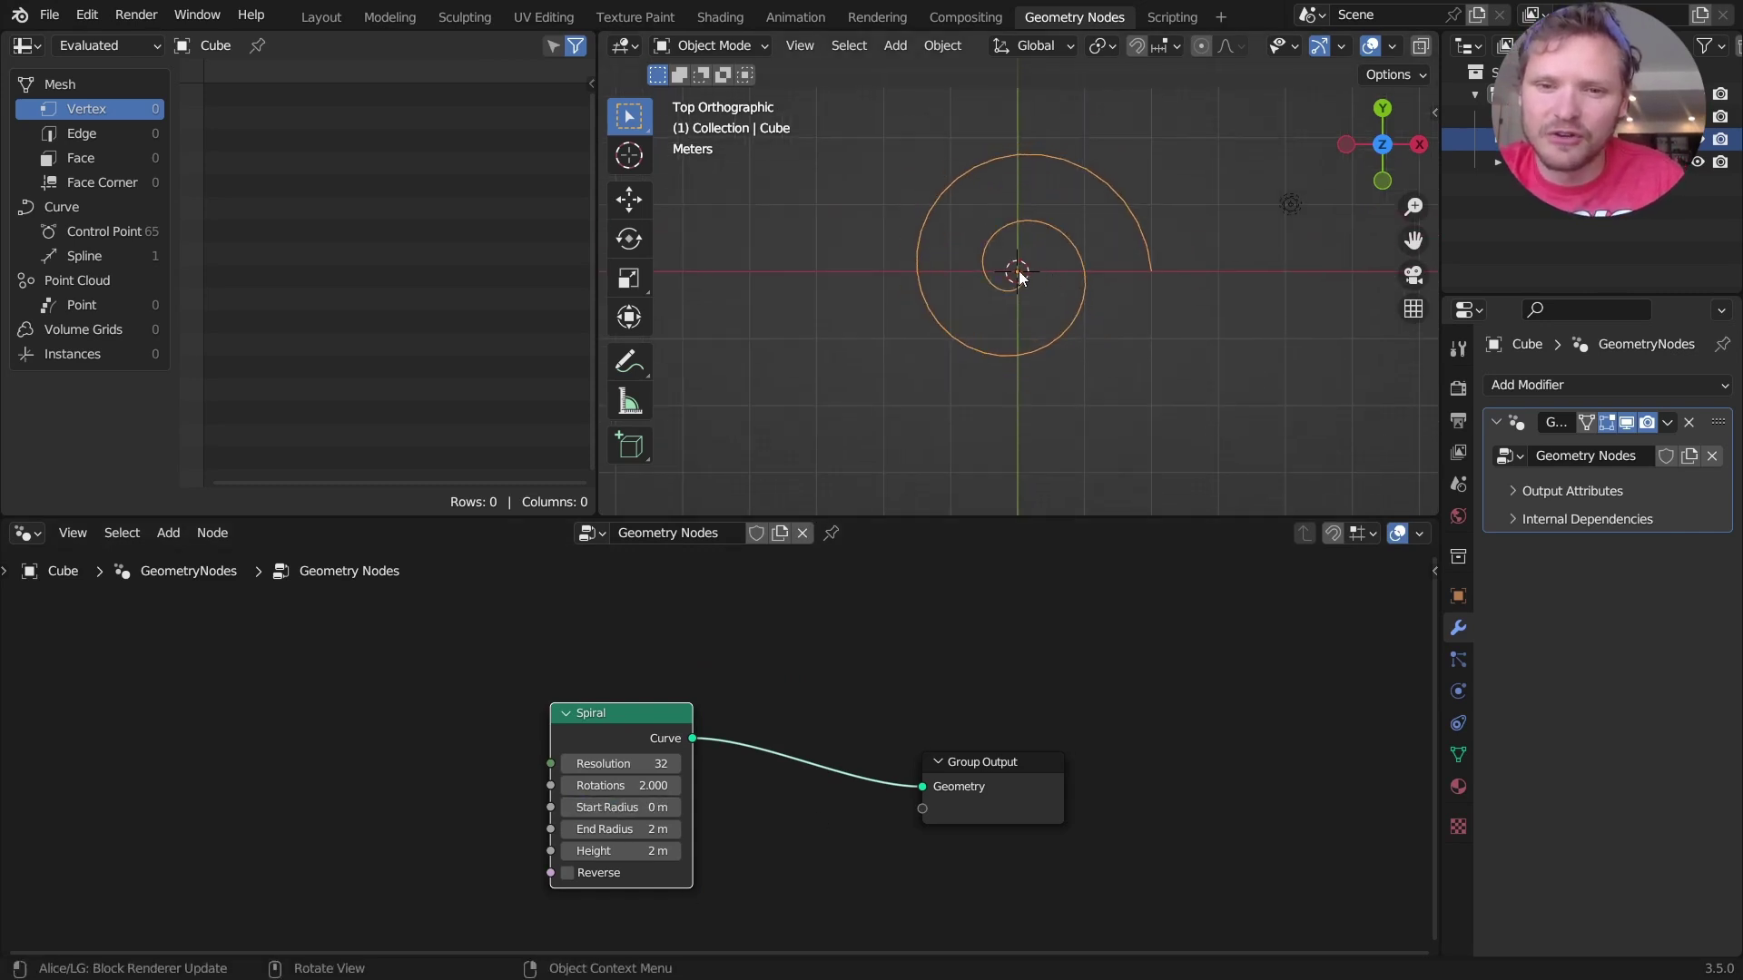
- Make room before the Group Output node and insert an Instance on Points node between it and the Spiral
middle_drag(1106, 841, 888, 837)
click(781, 761)
key(g)
click(1116, 755)
key(shift+a)
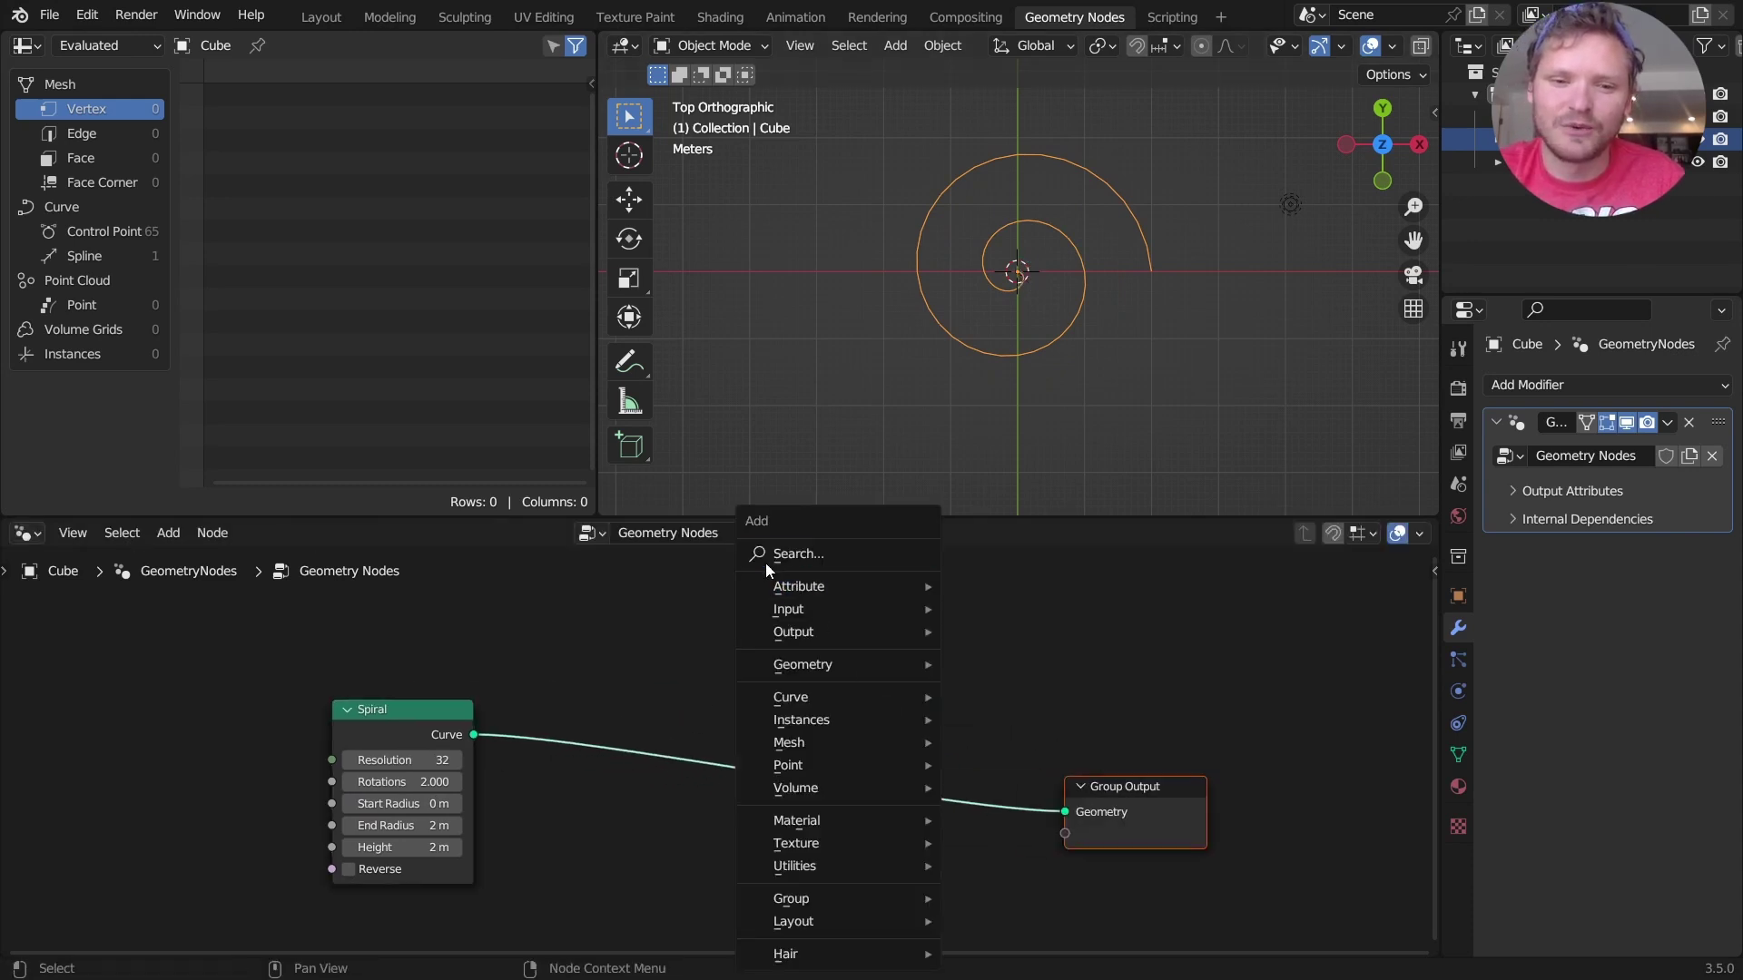
text(instance)
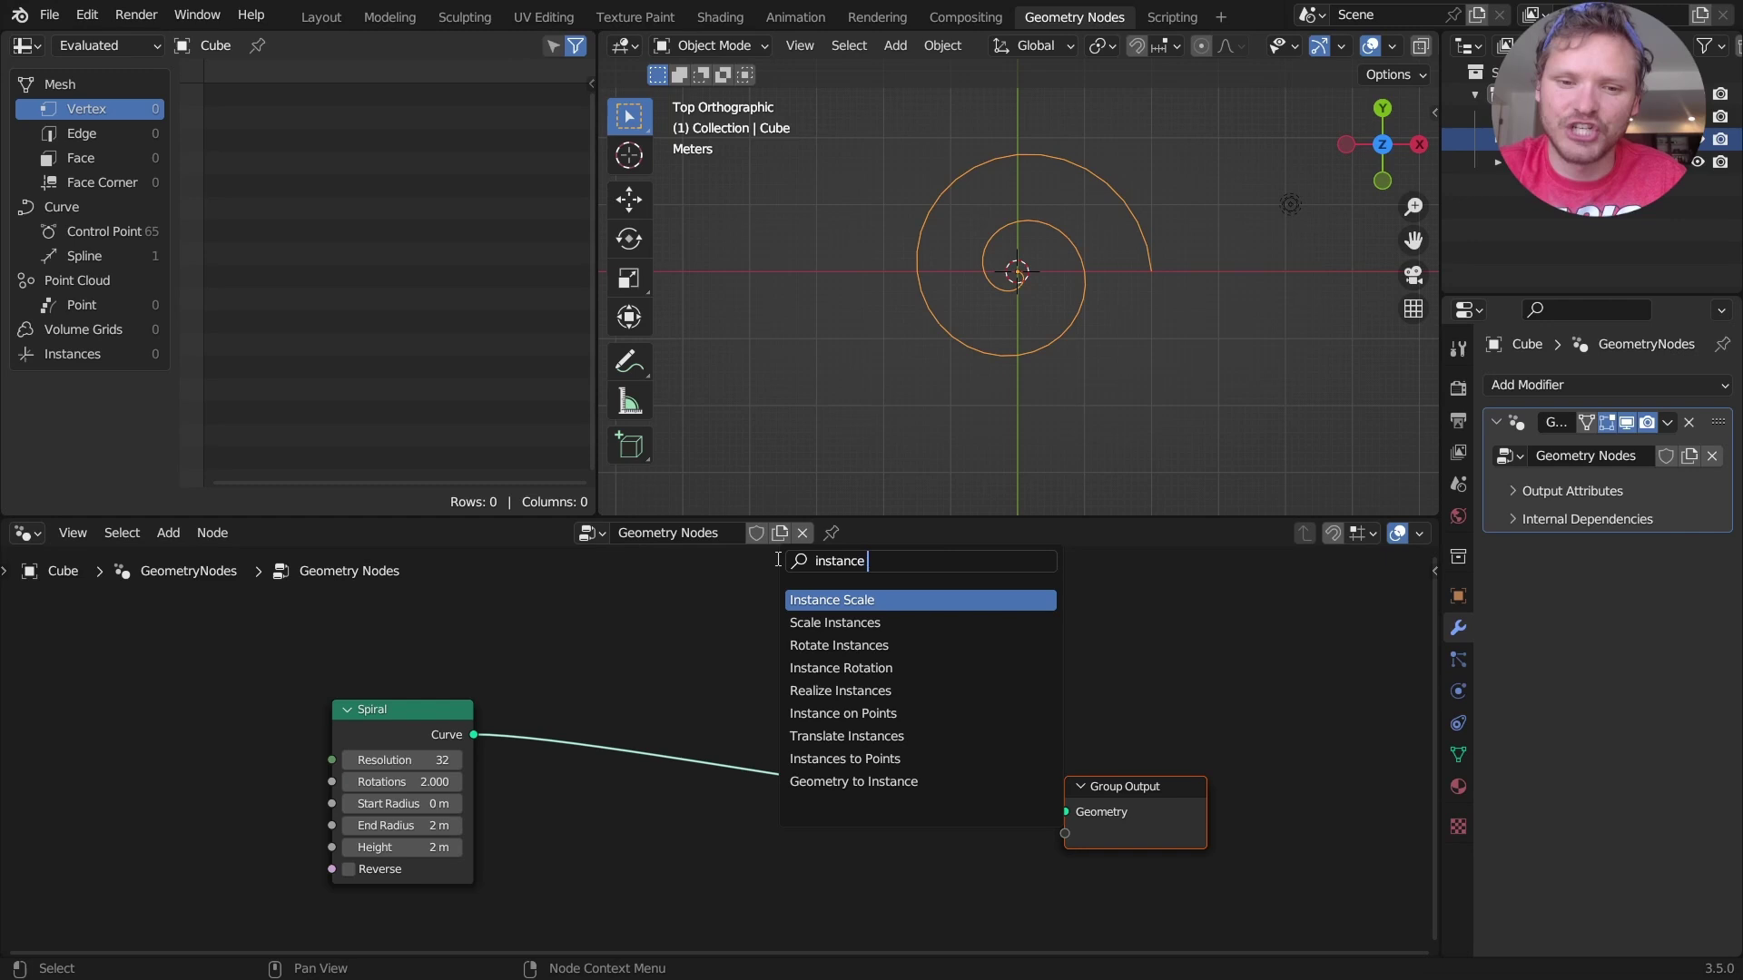
text( on)
key(Return)
click(776, 557)
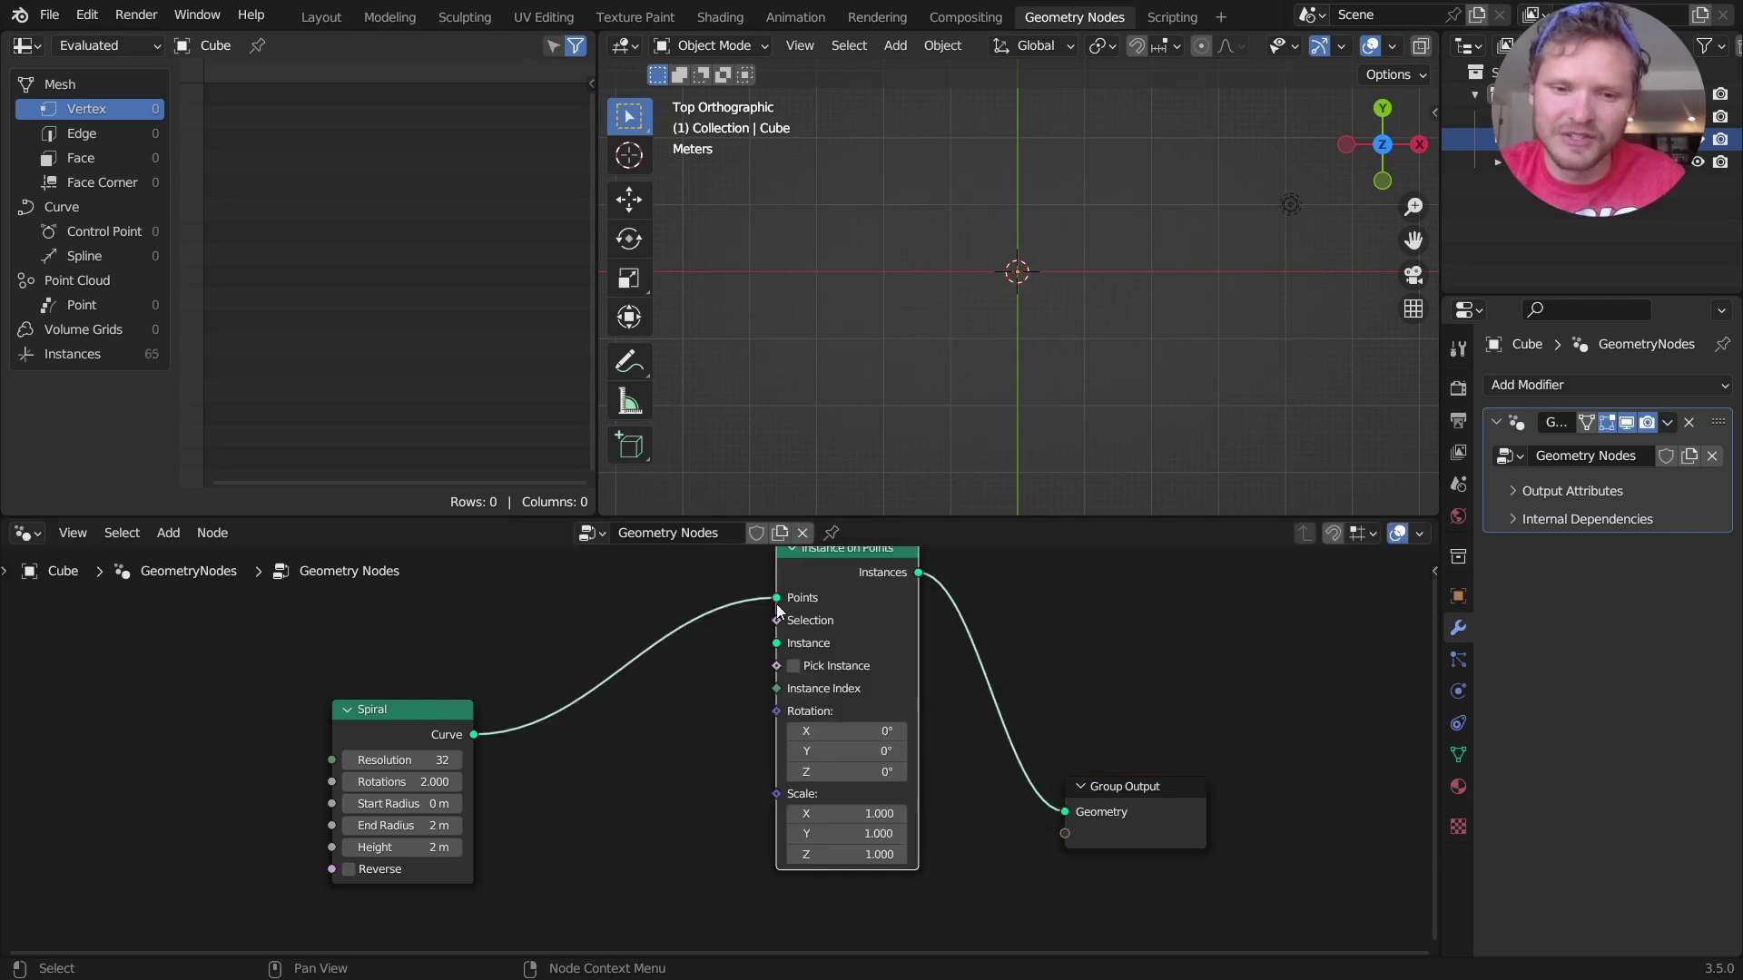
- Feed a Points node with a Count of 5 into Instance on Points, with the Spiral as its Instance
drag(777, 598, 653, 722)
text(points)
key(Return)
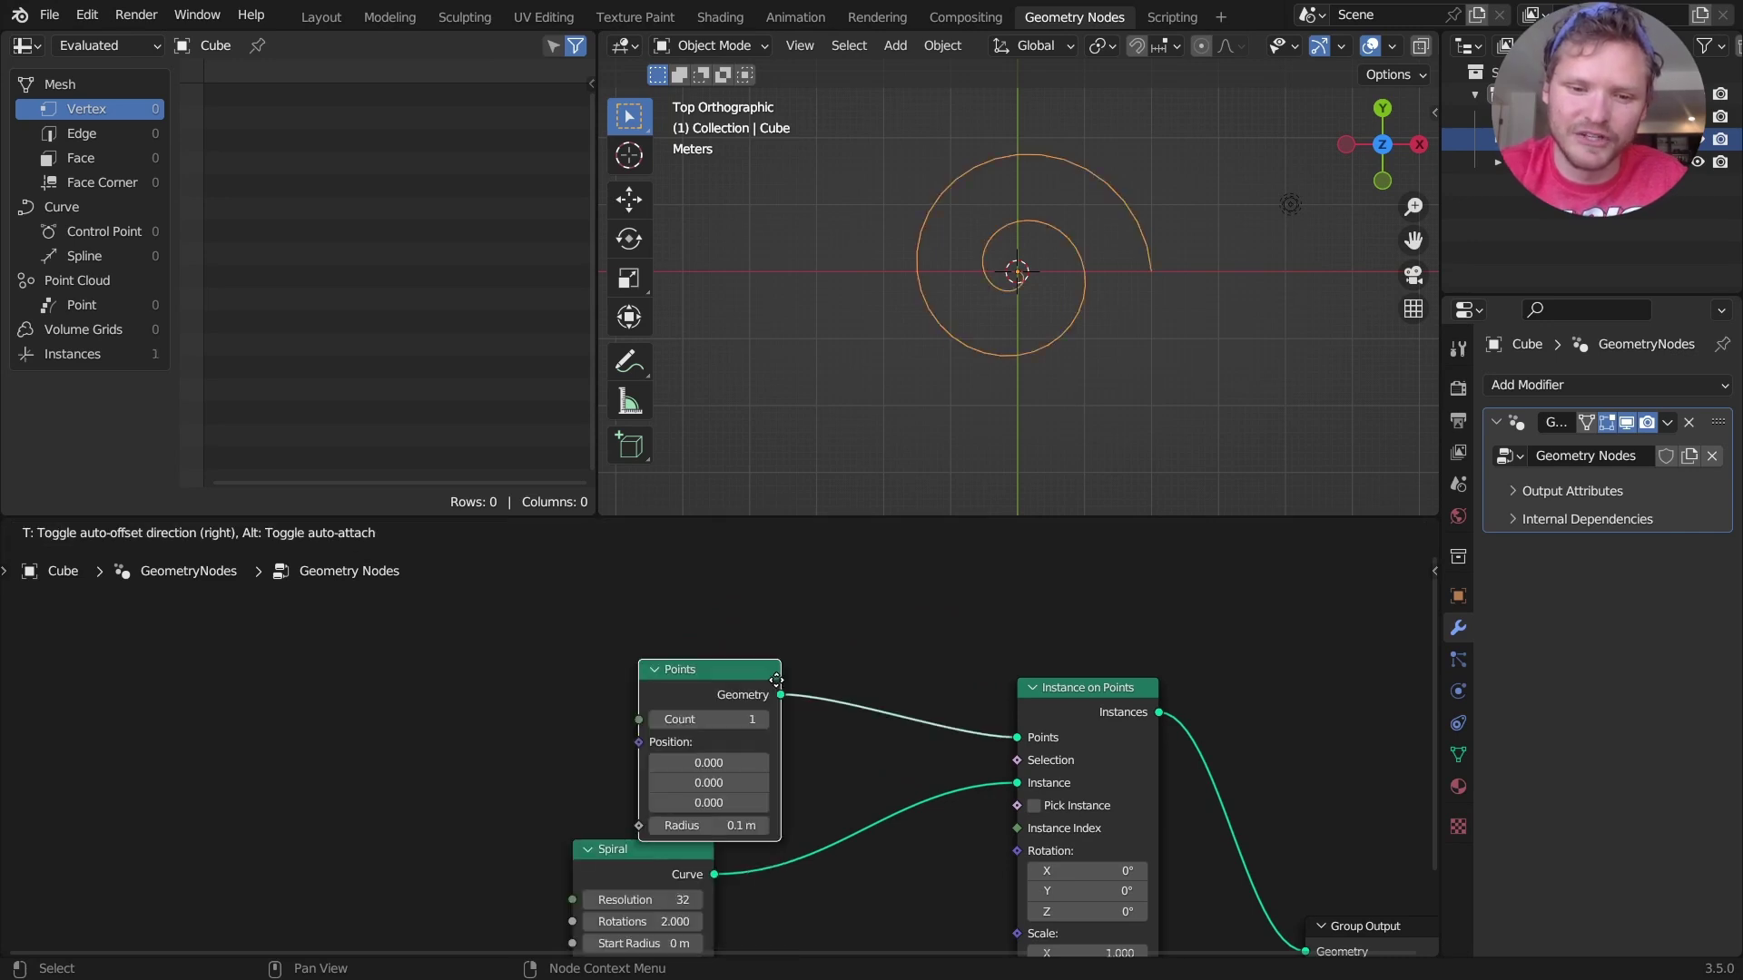
click(694, 692)
drag(632, 711, 640, 678)
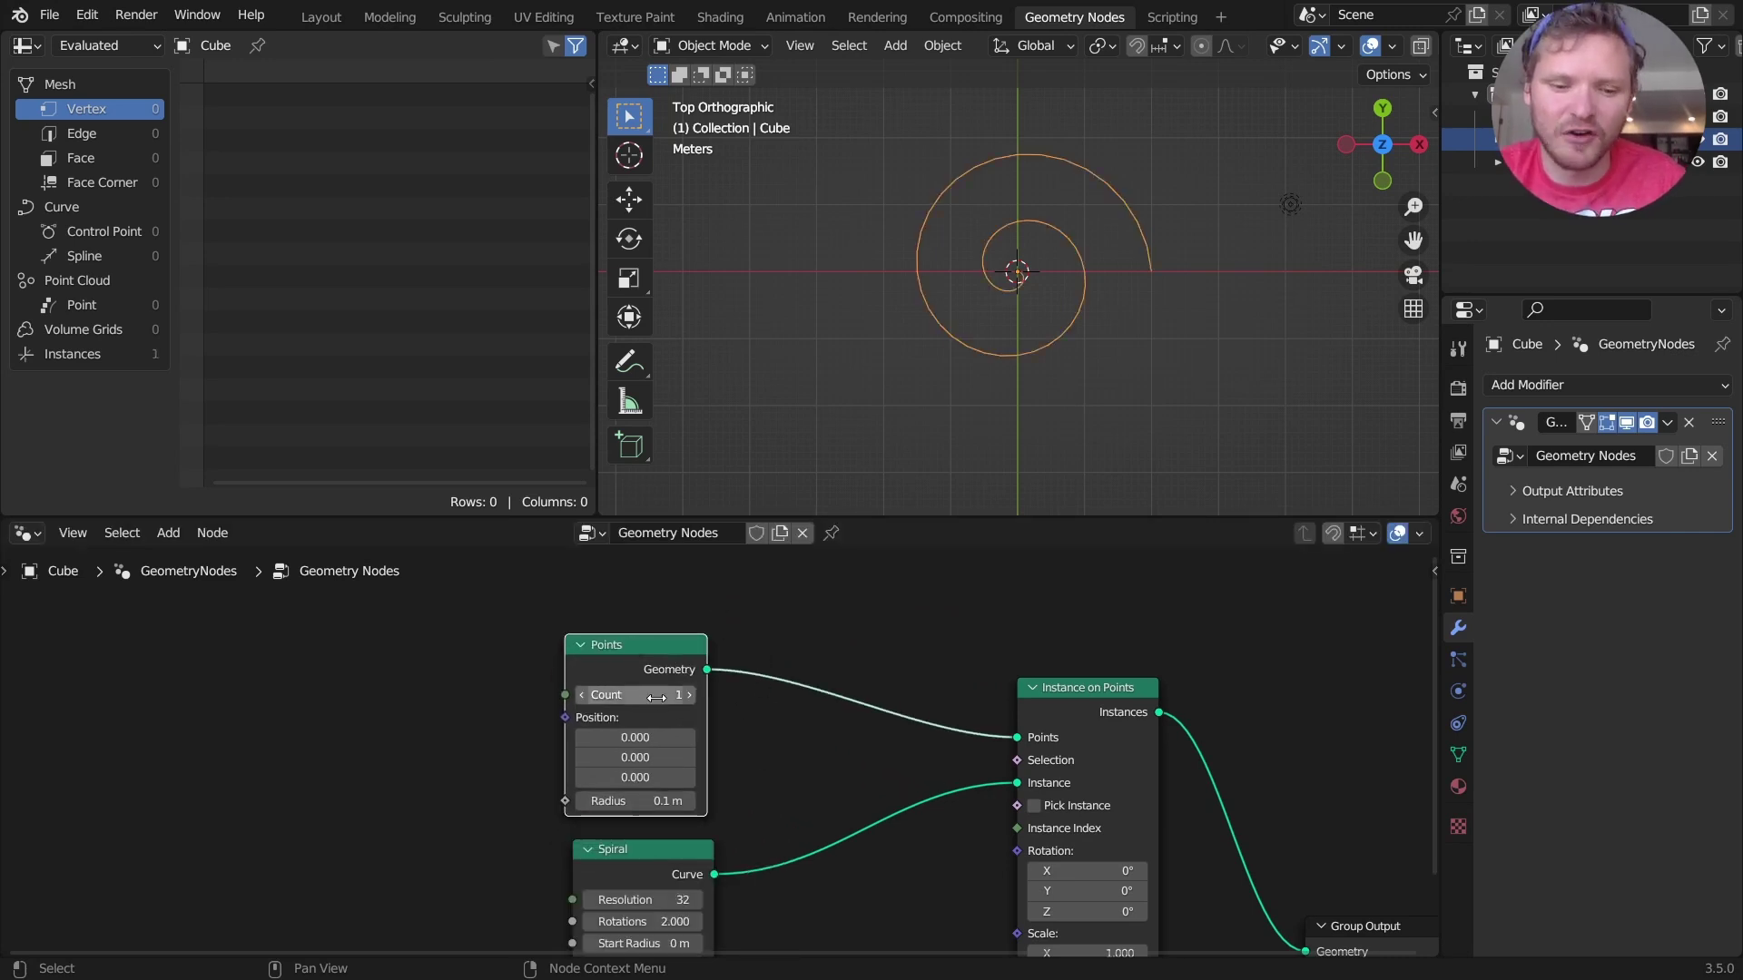
click(656, 697)
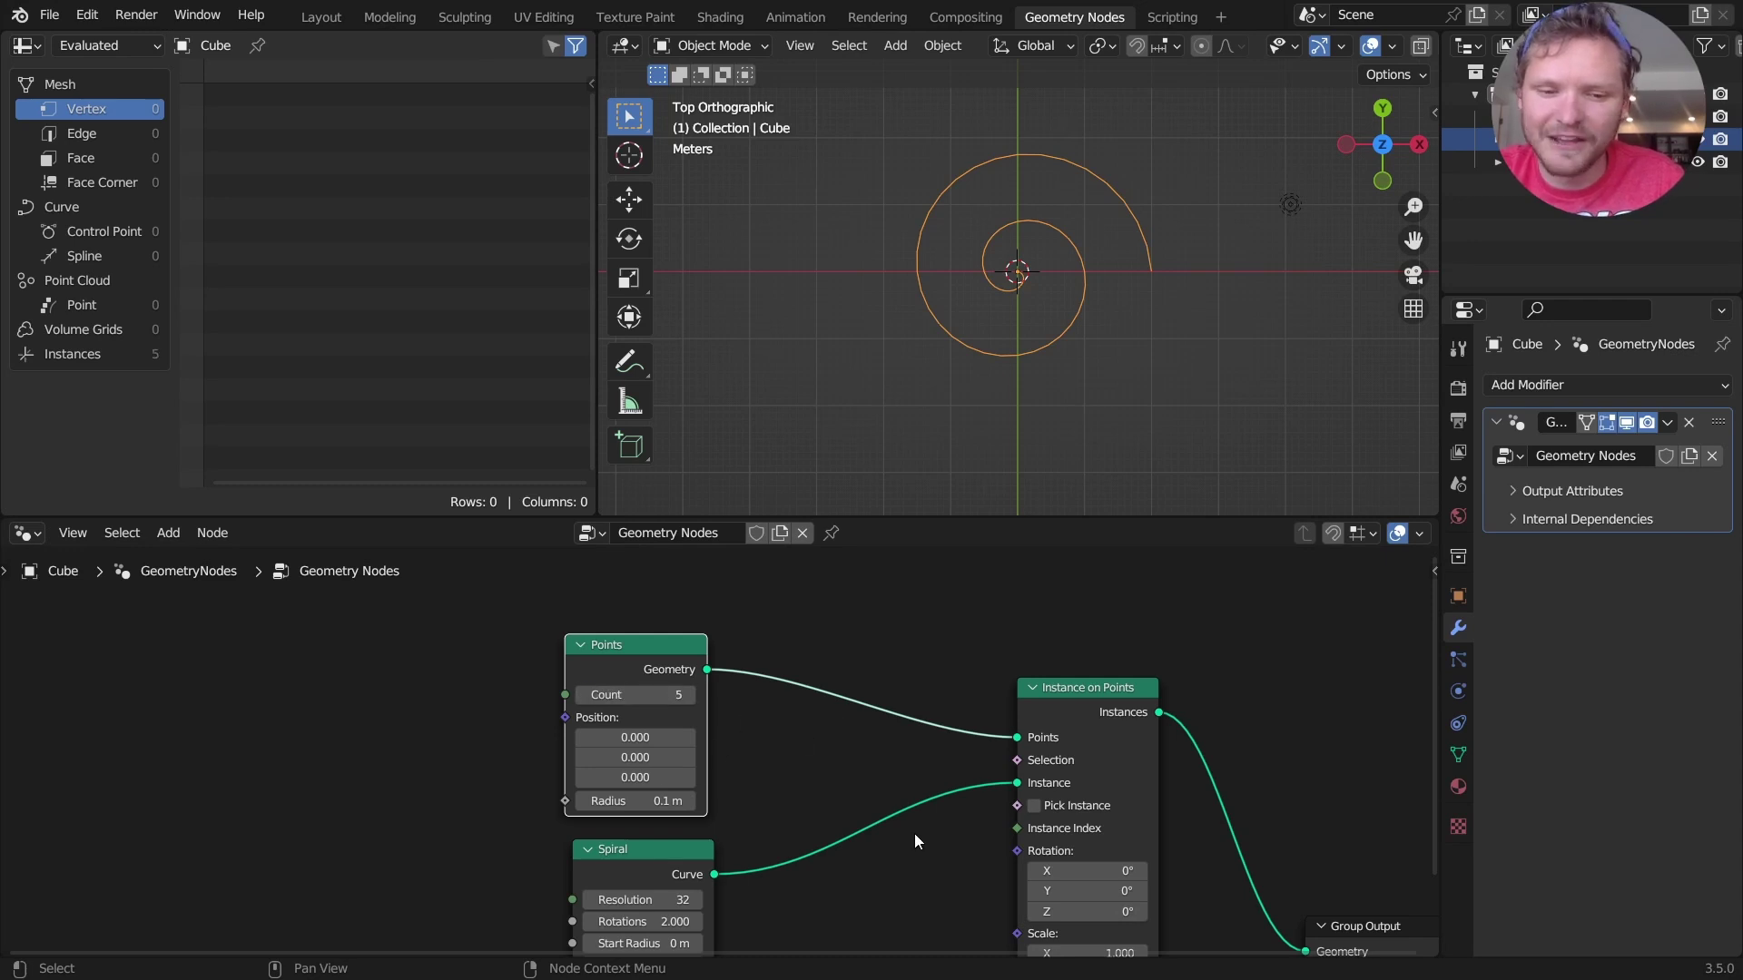
- Connect a new Combine XYZ node to the Rotation input of Instance on Points
middle_drag(913, 833, 921, 690)
drag(998, 715, 924, 849)
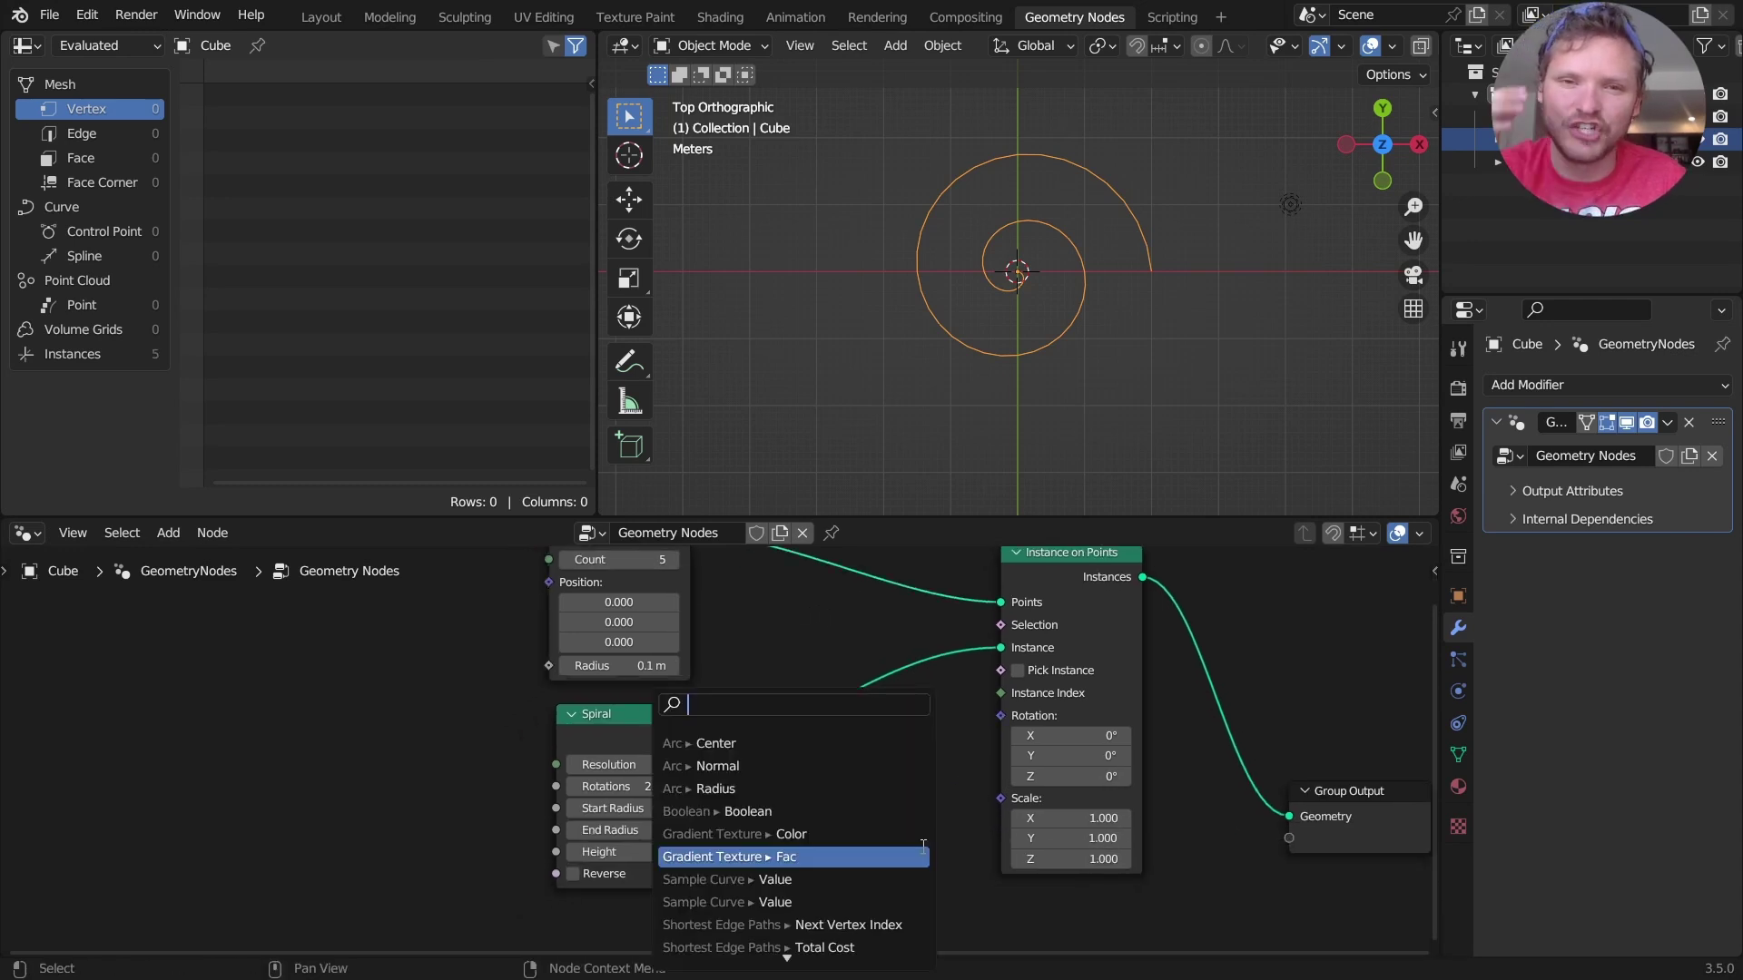
text(combine)
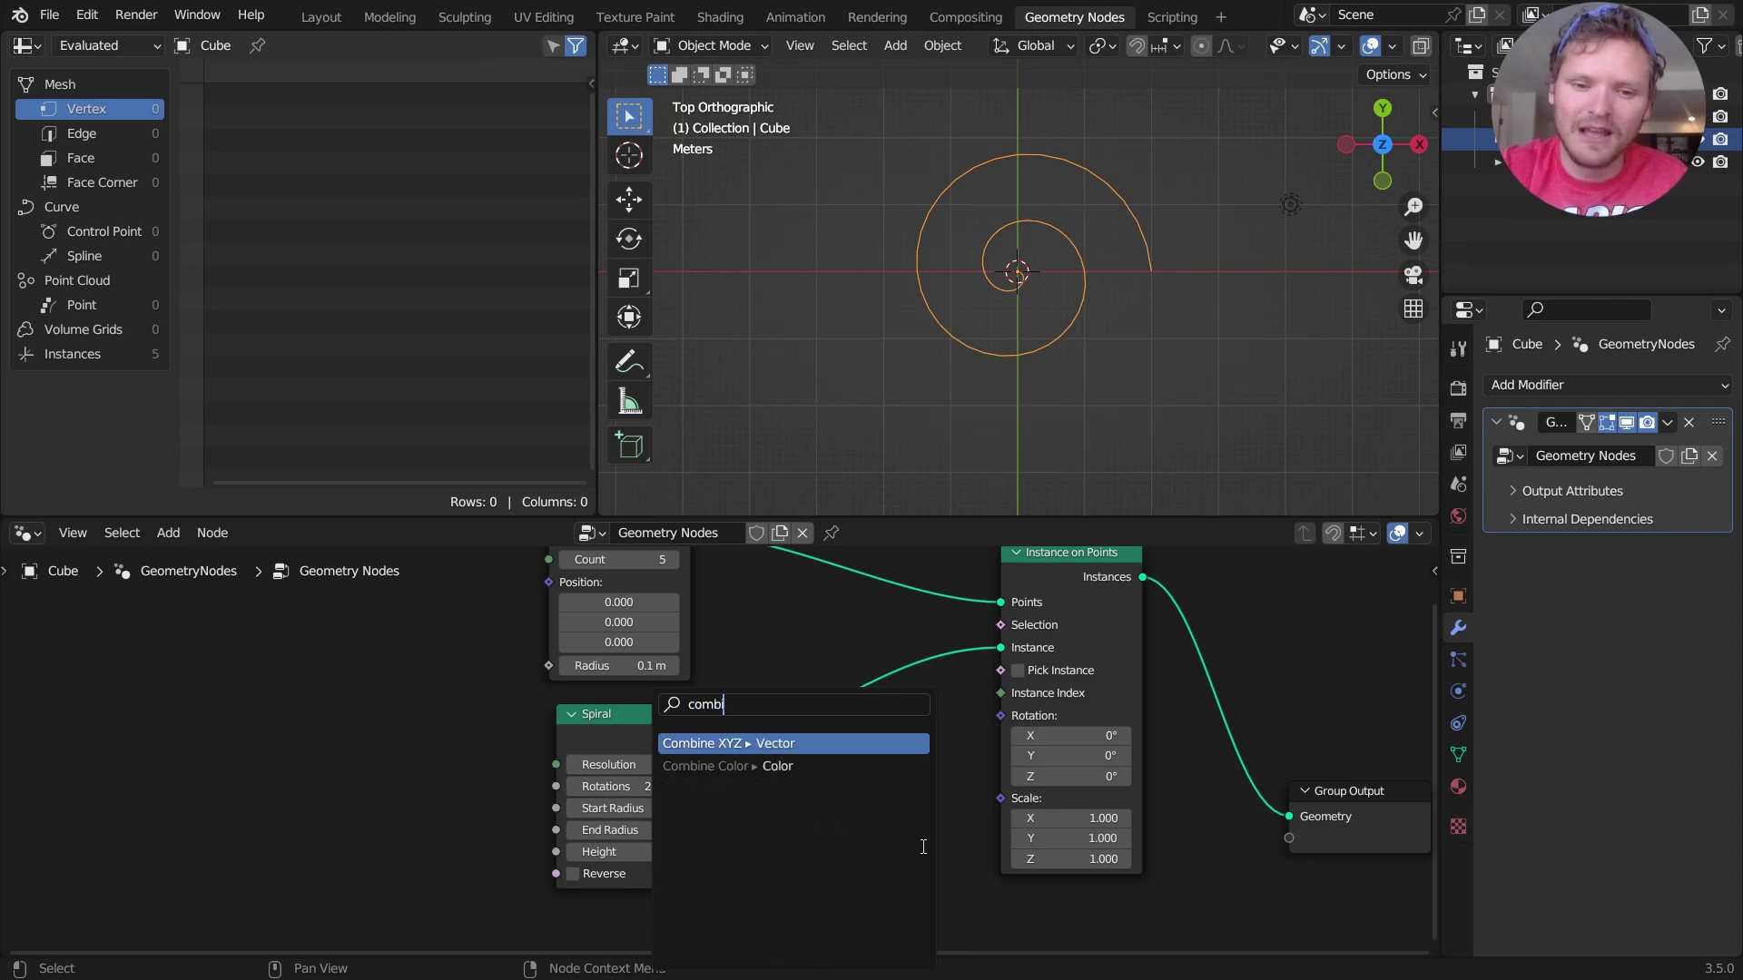
key(Return)
- Connect a new Index node to the Z input of Combine XYZ
middle_drag(728, 829, 1015, 683)
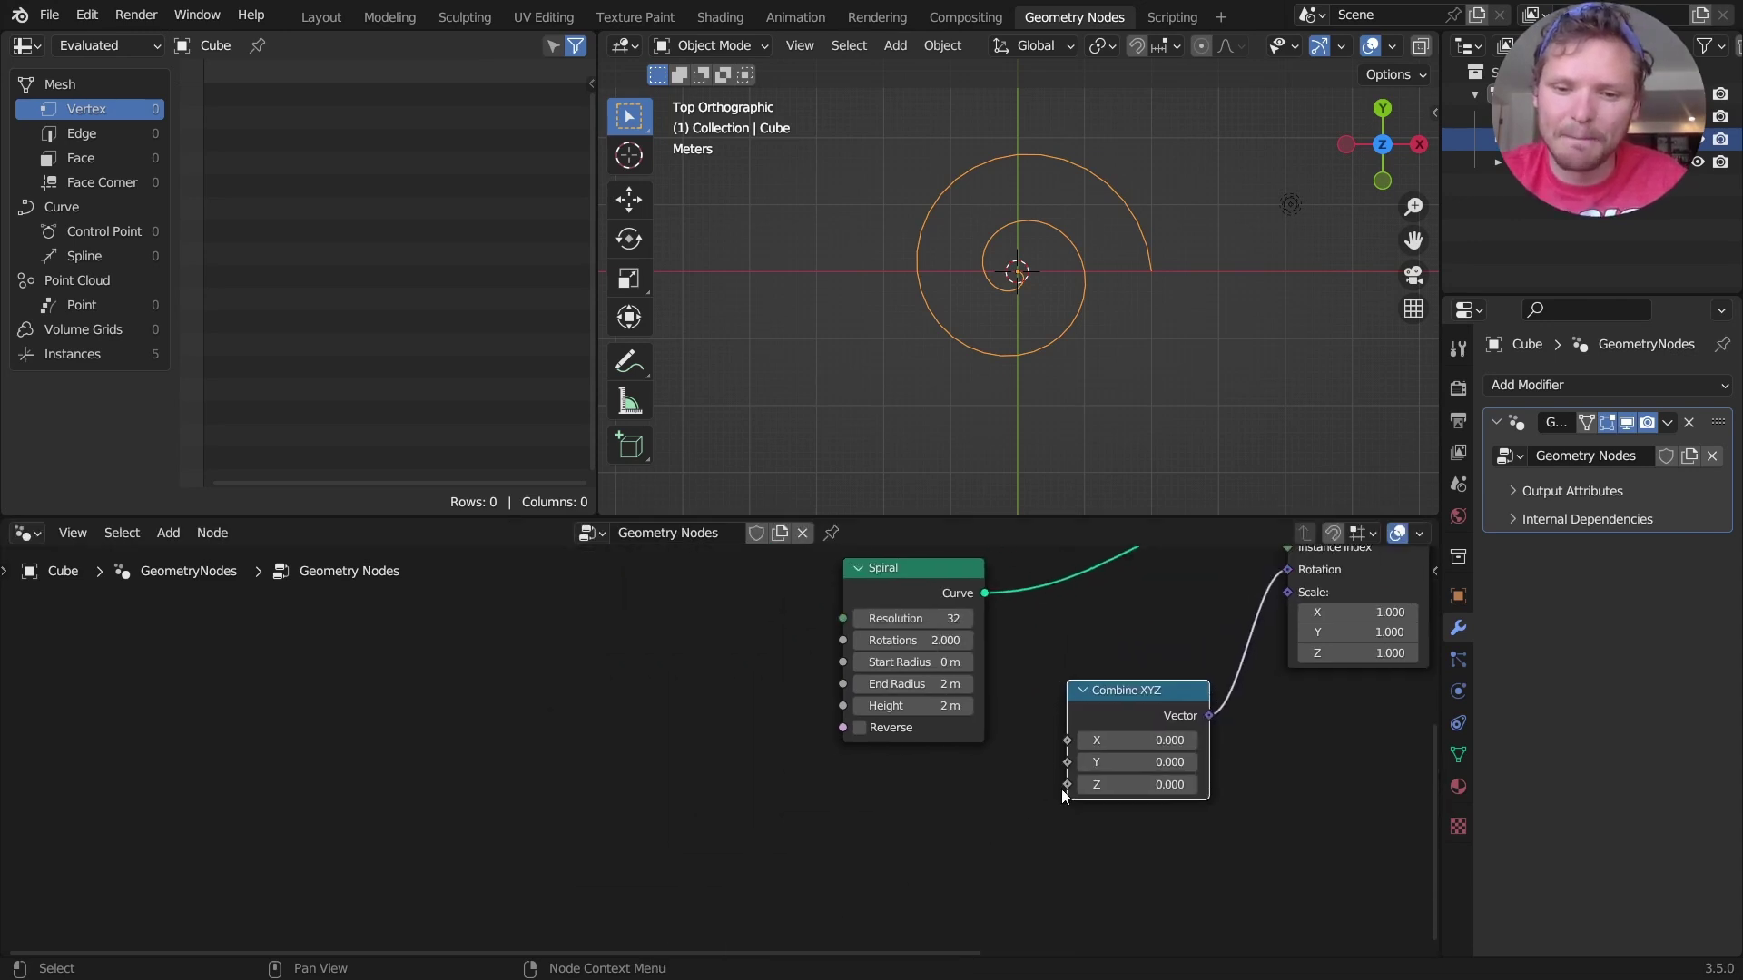
drag(1067, 785, 944, 789)
text(index)
key(Return)
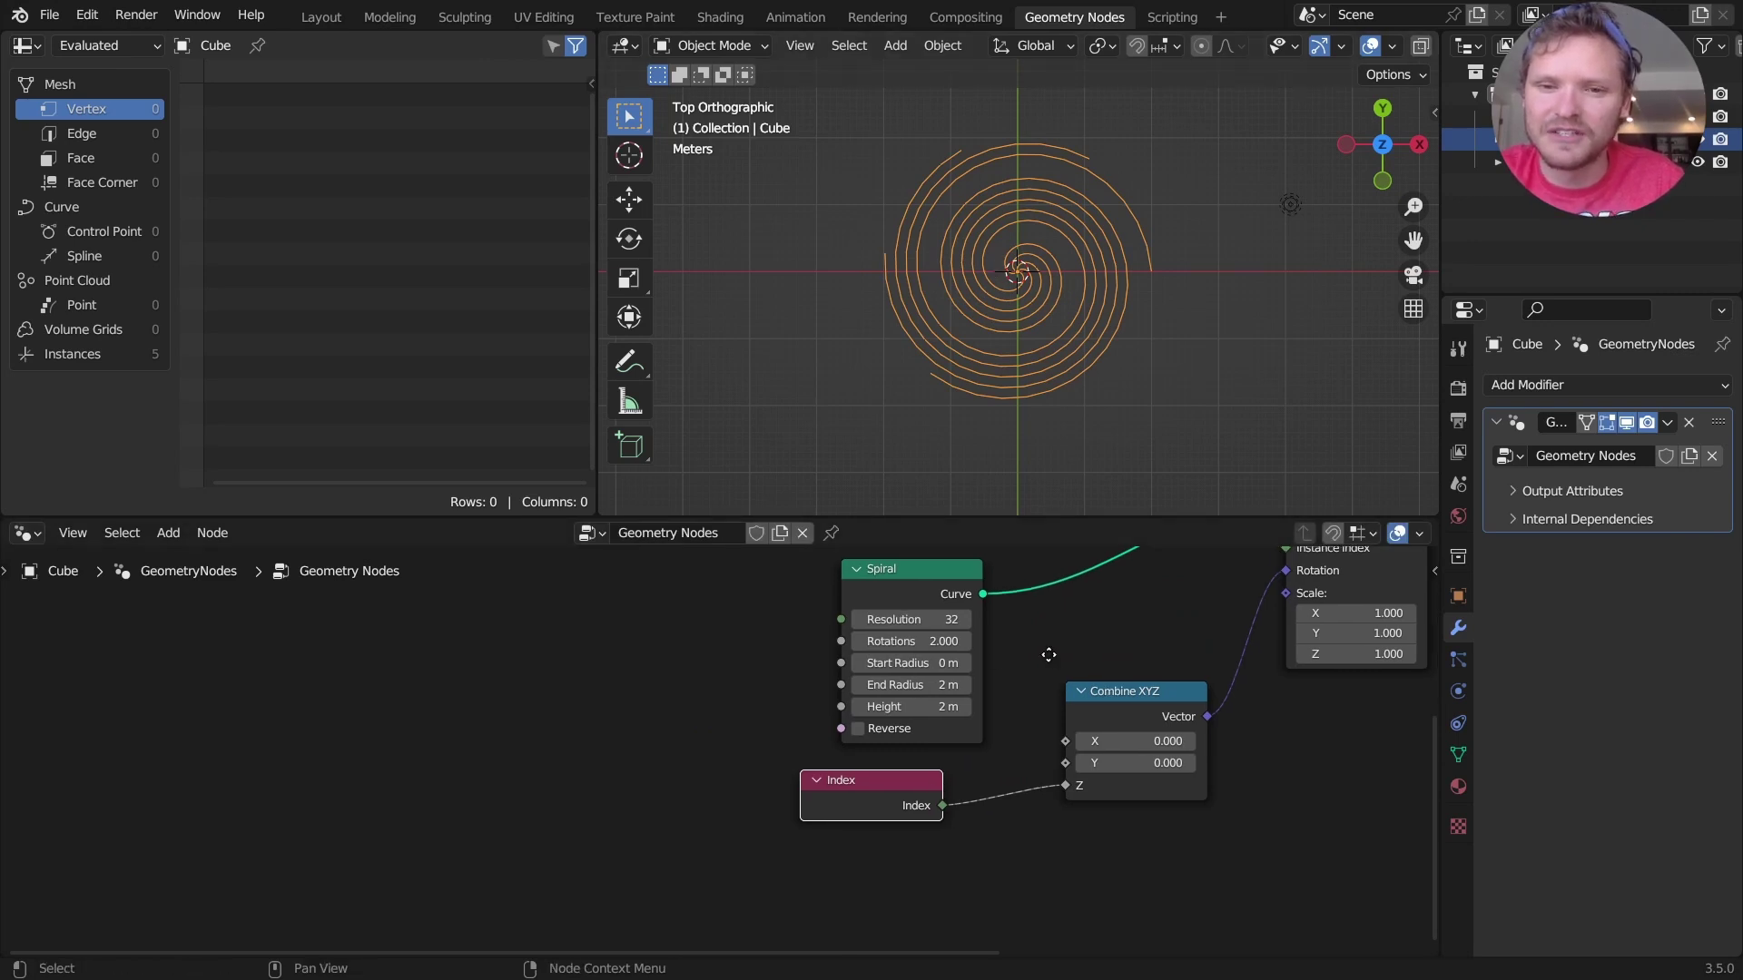
- Raise the Points node's Count one by one to 12
middle_drag(1051, 654, 989, 803)
middle_drag(926, 550, 954, 640)
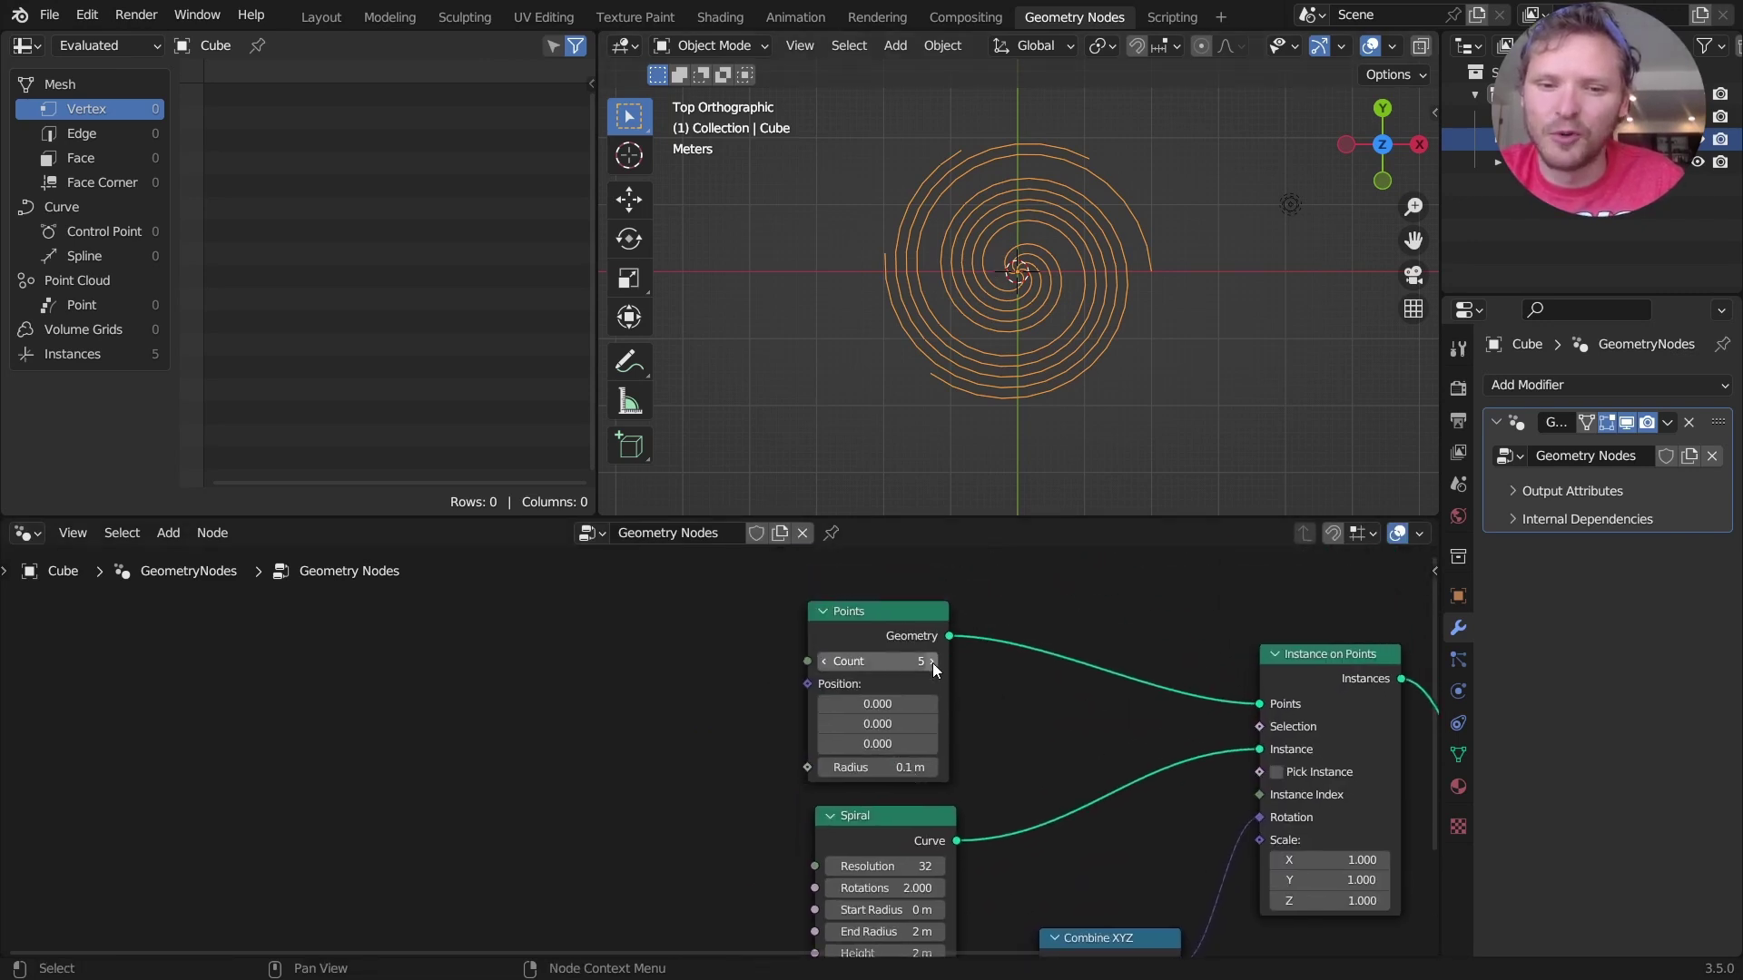
click(932, 662)
click(931, 661)
click(932, 662)
click(932, 662)
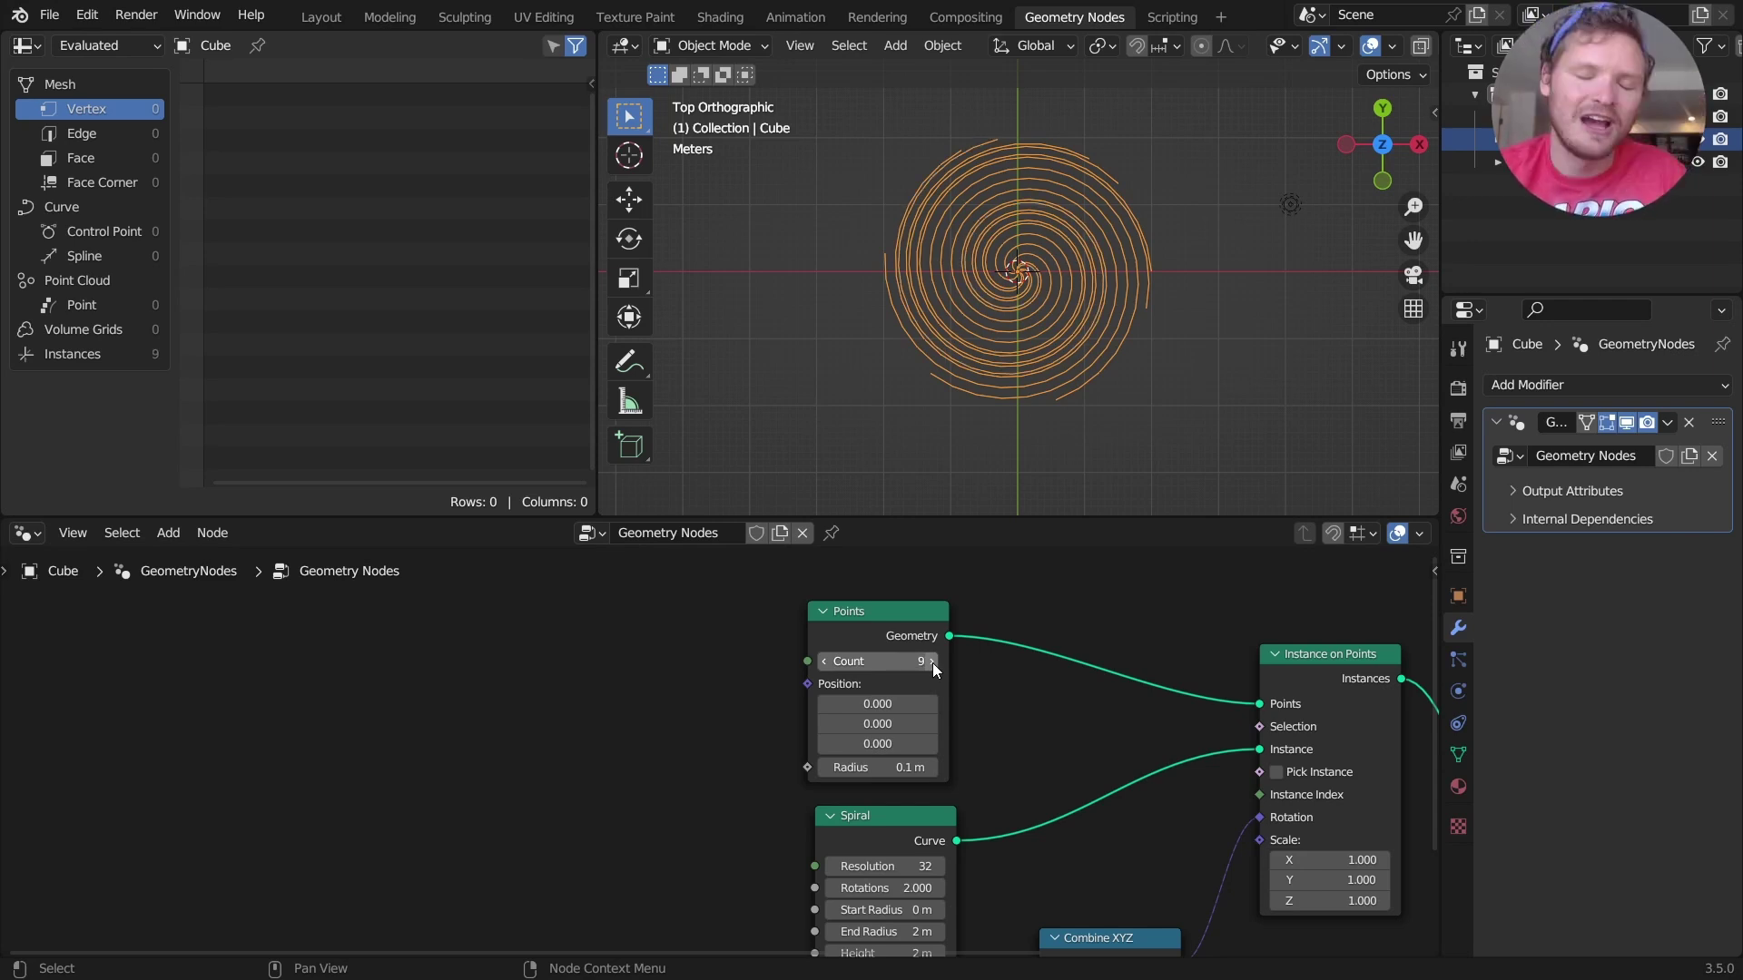
click(932, 661)
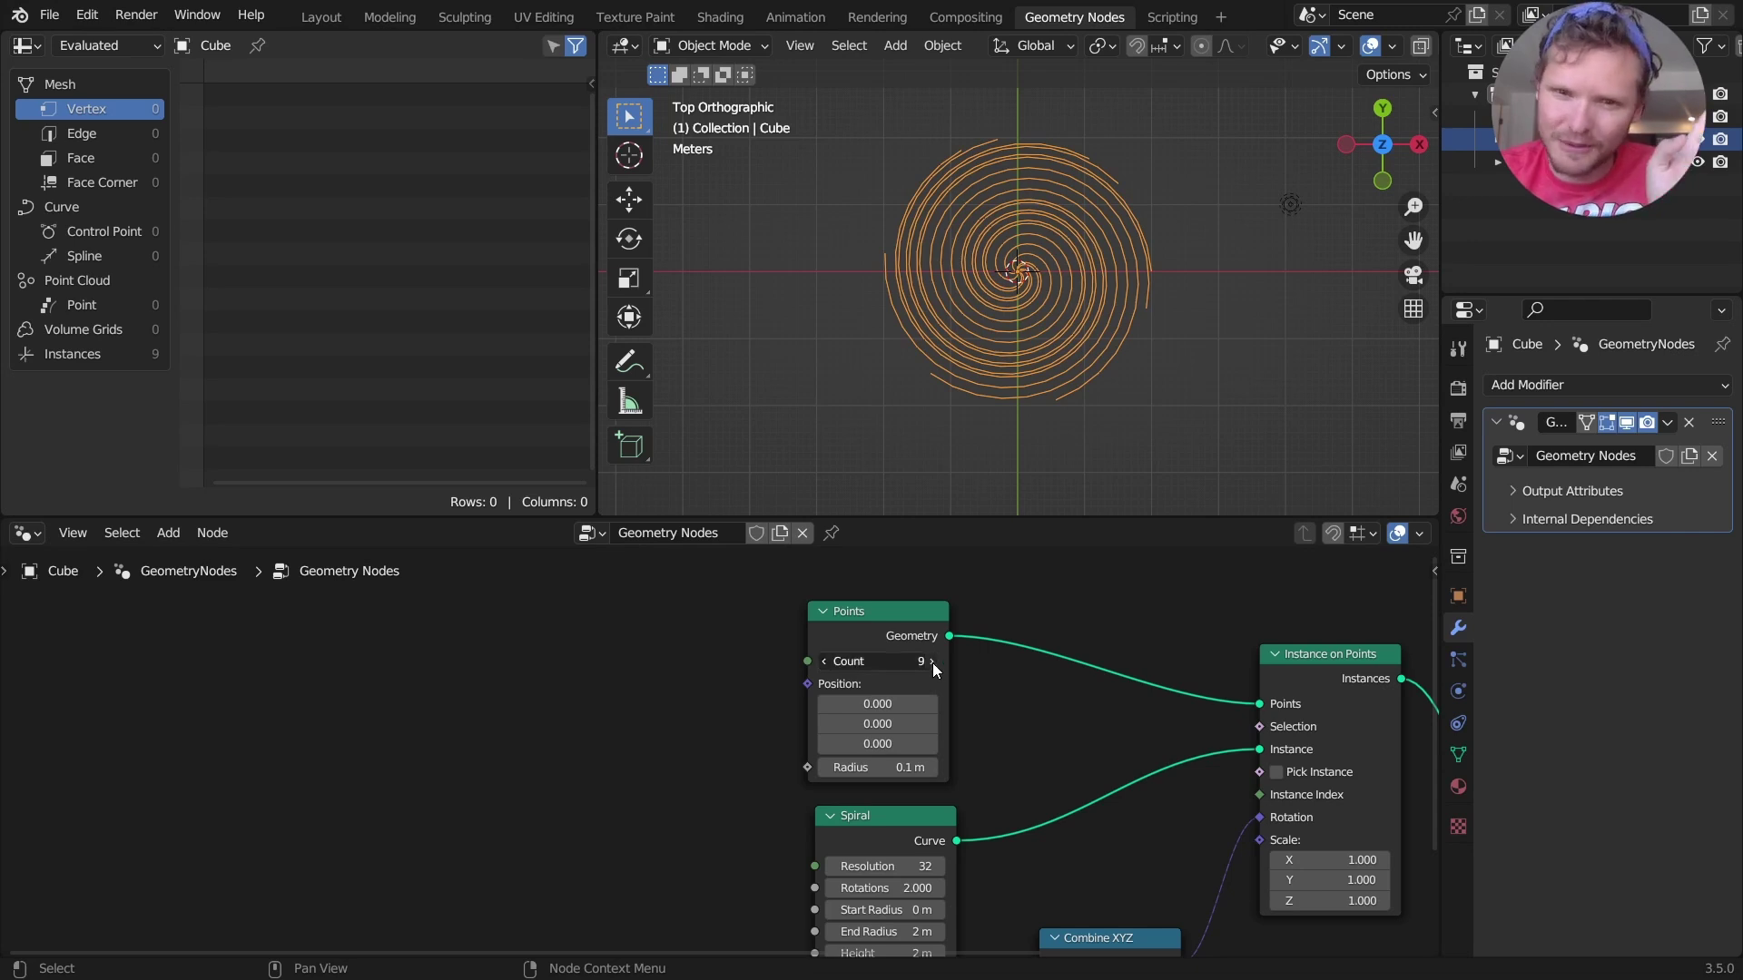
click(933, 662)
click(933, 662)
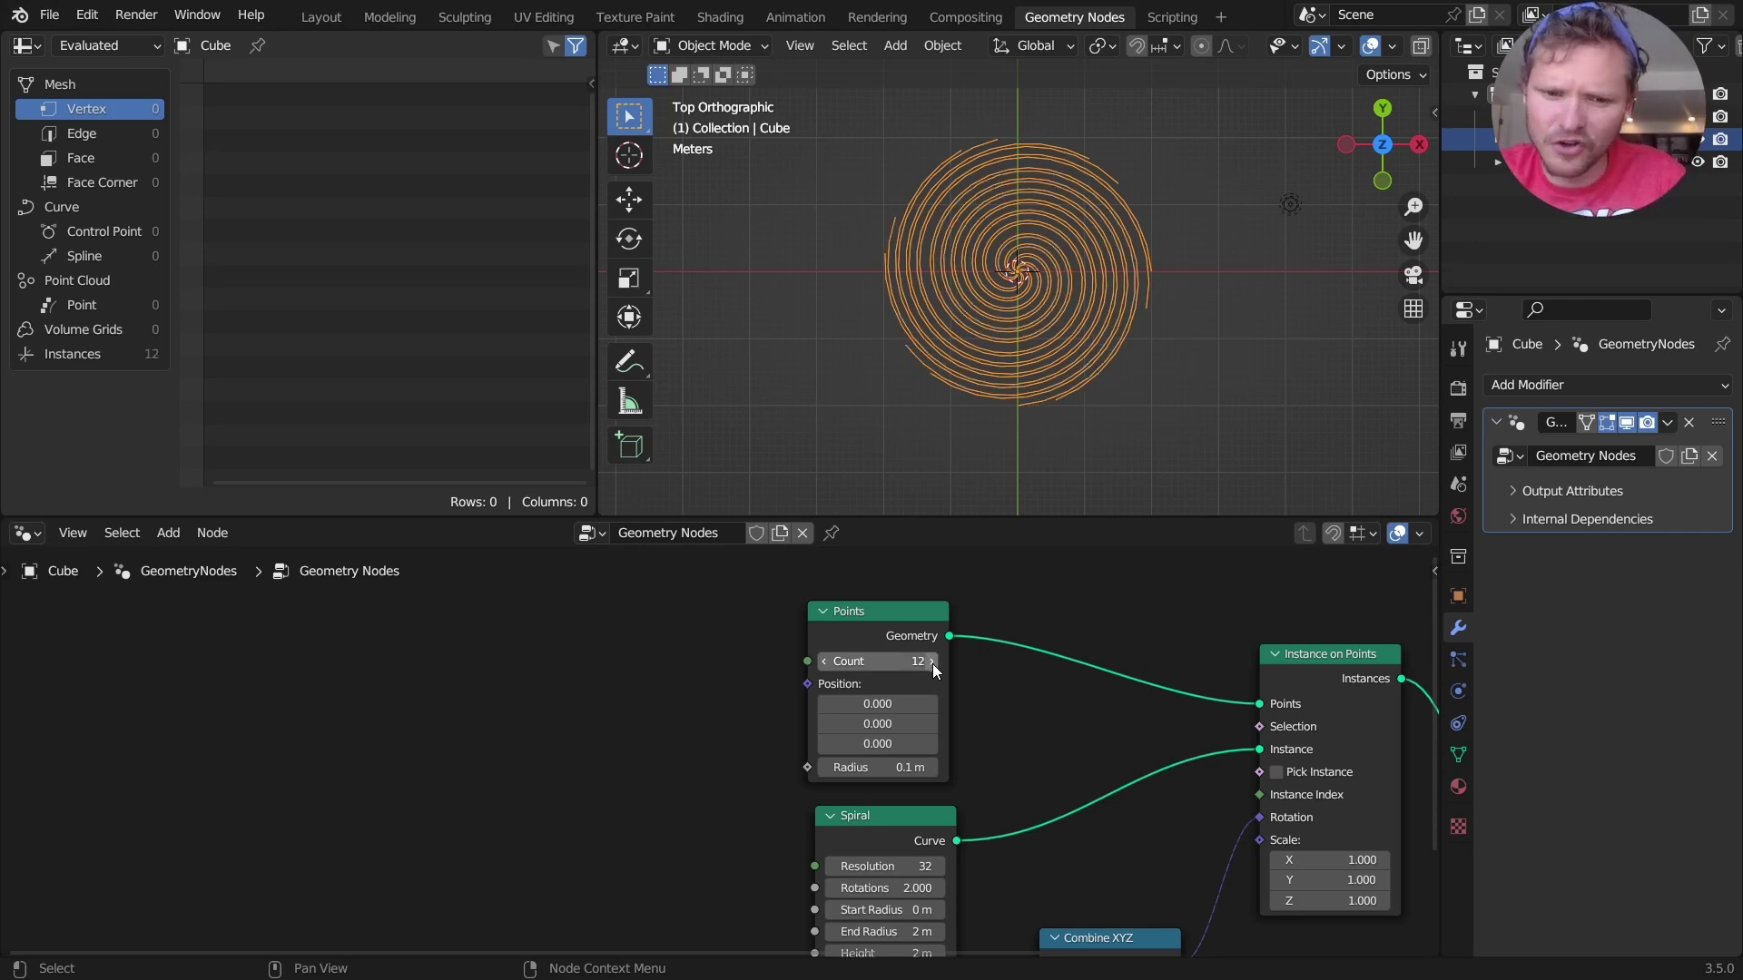
- Set the Points node's Count to 30 and the Spiral node's Resolution to 60
click(890, 662)
text(30)
key(Return)
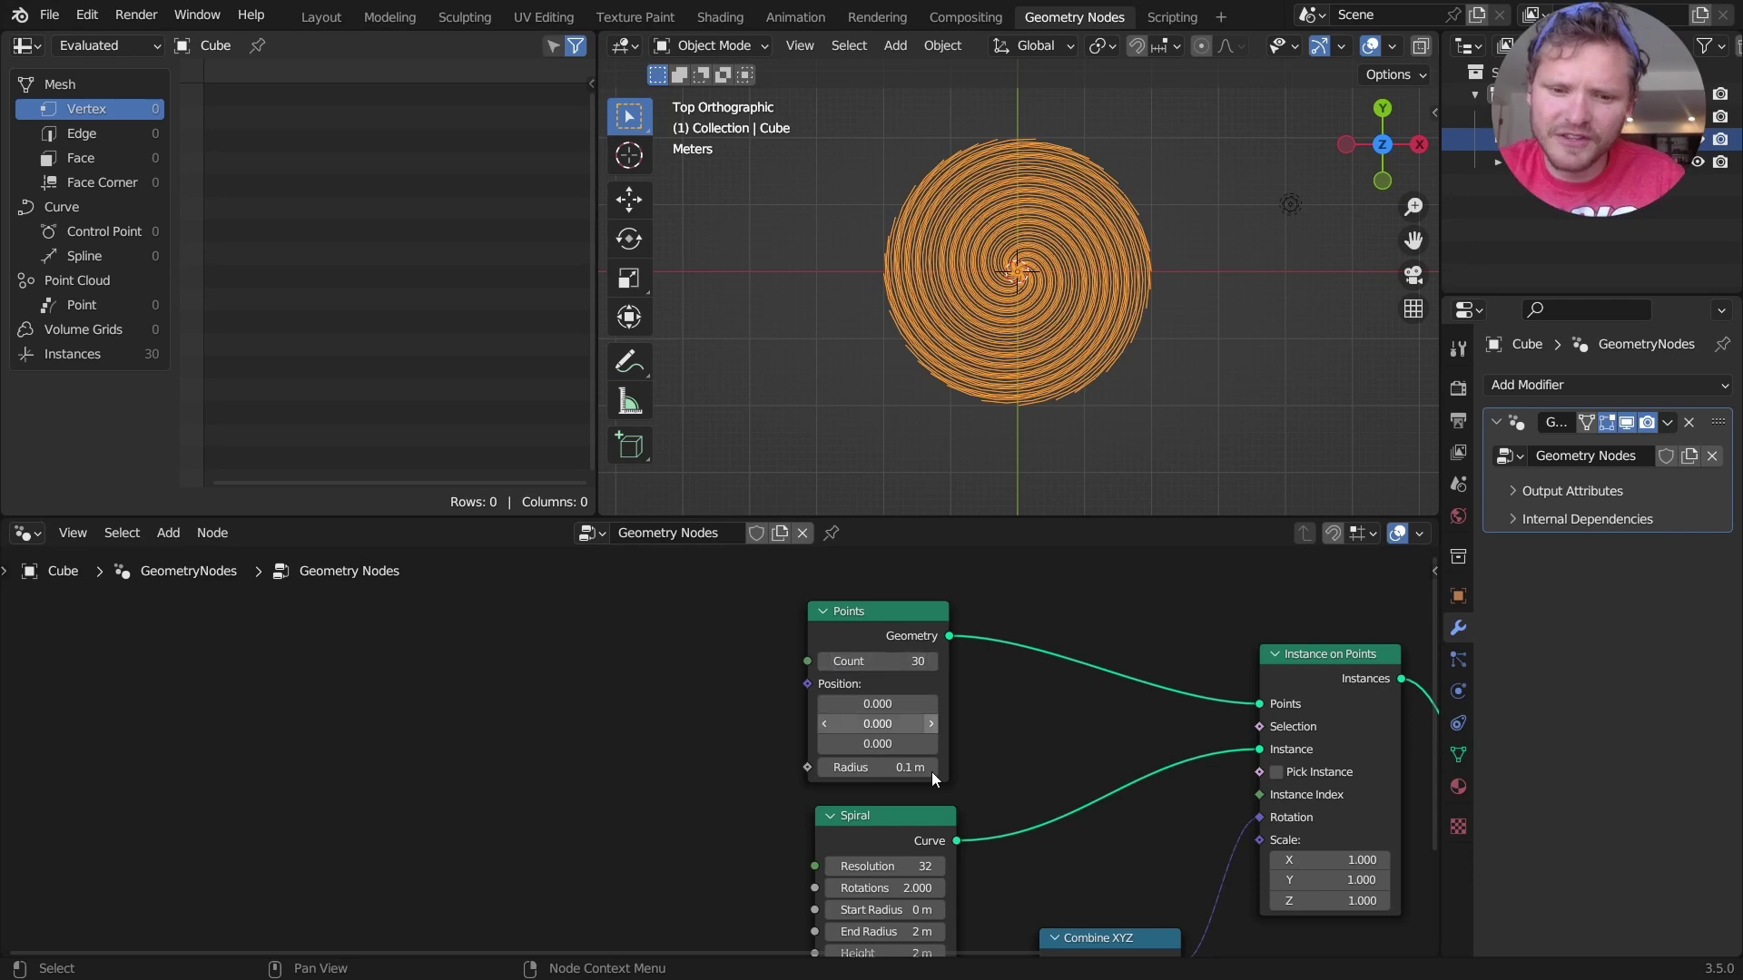
text(60)
key(Return)
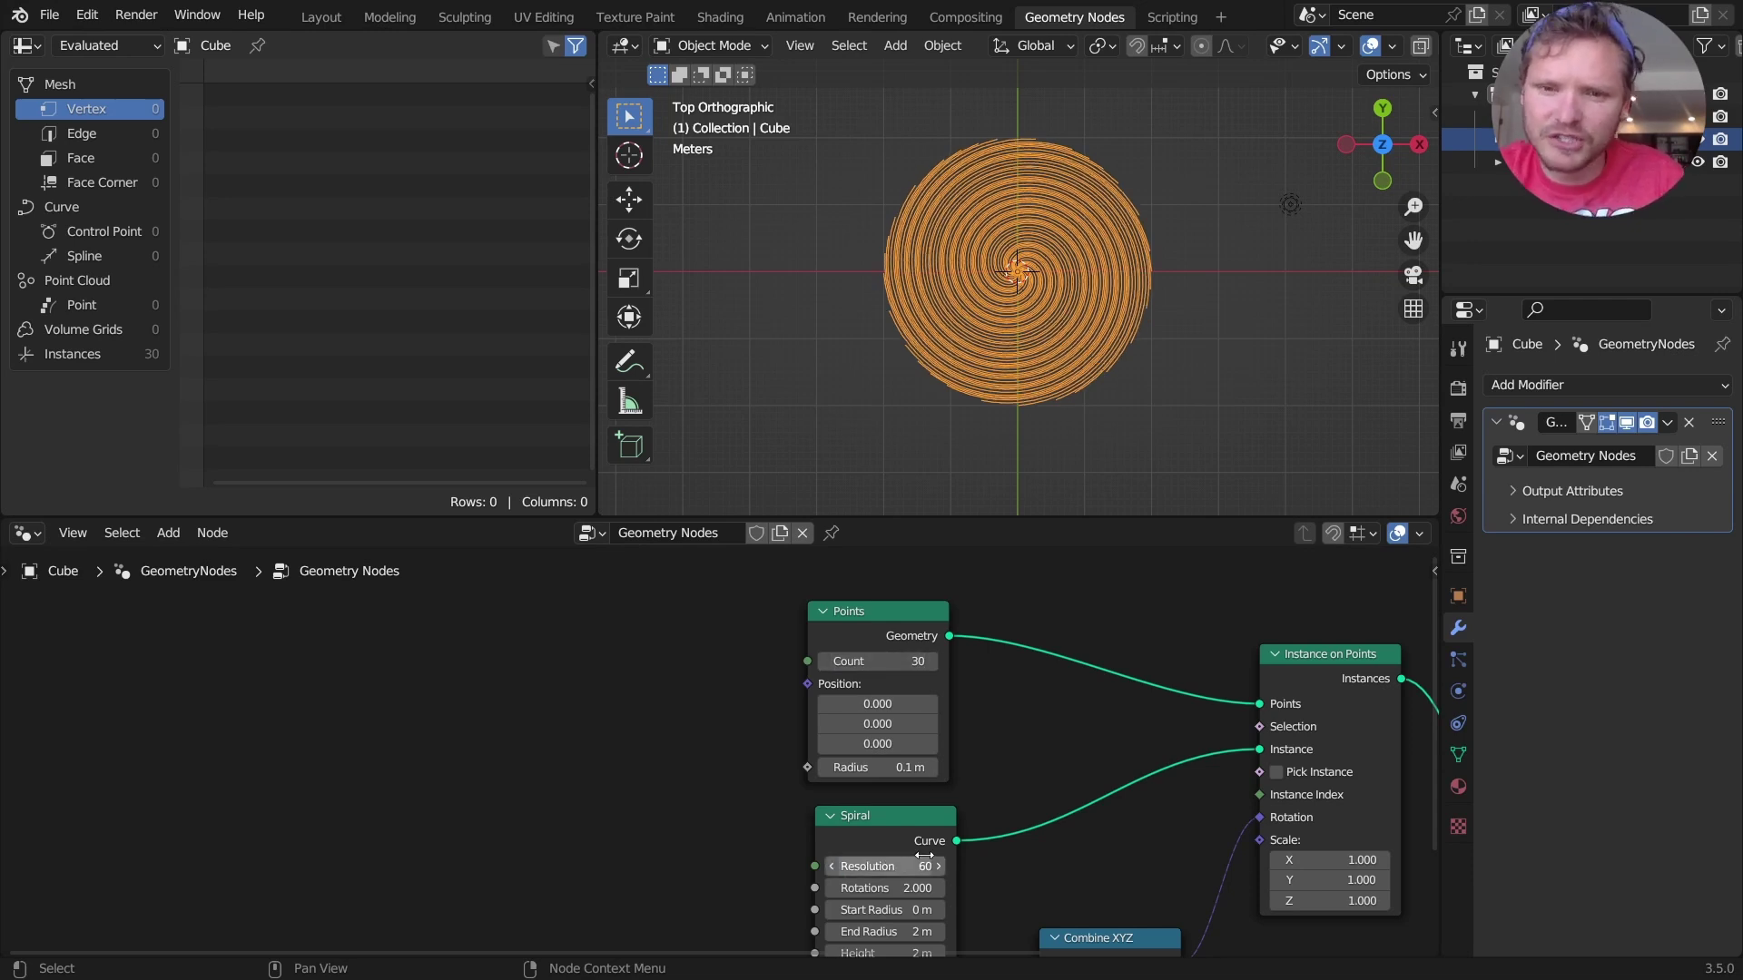
- Move the Group Output node farther away and insert a Trim Curve node between Instance on Points and Group Output
middle_drag(1141, 709, 617, 723)
middle_drag(1131, 774, 984, 687)
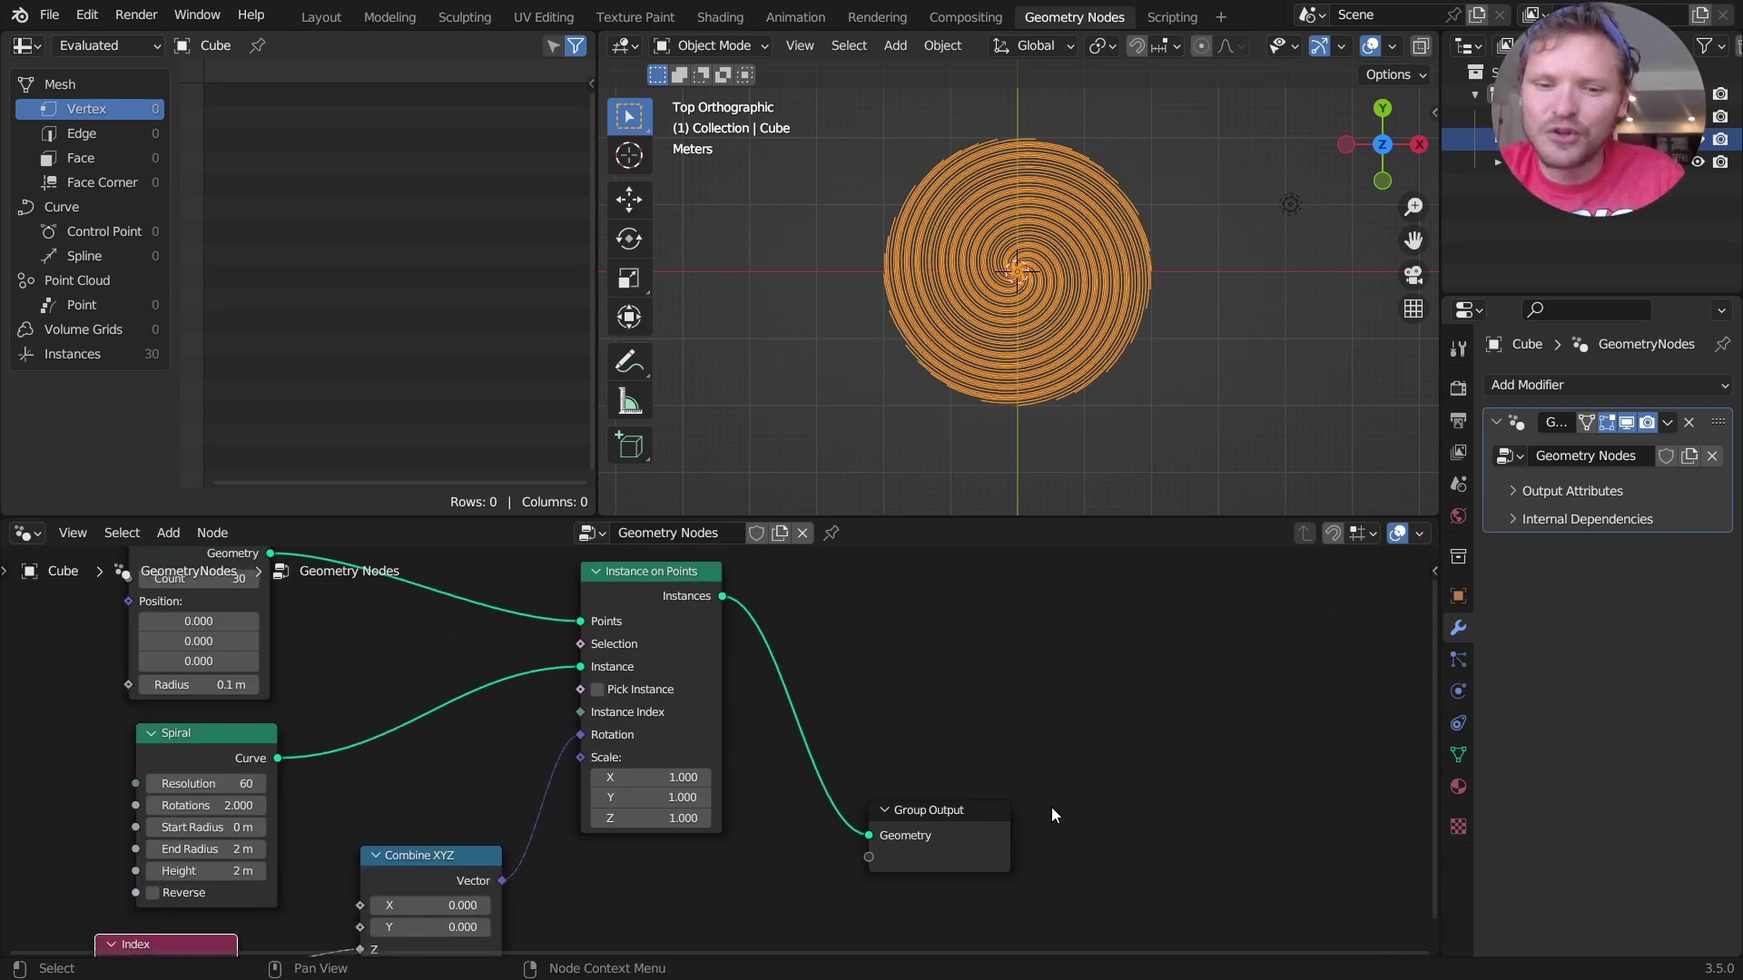
key(g)
click(1173, 755)
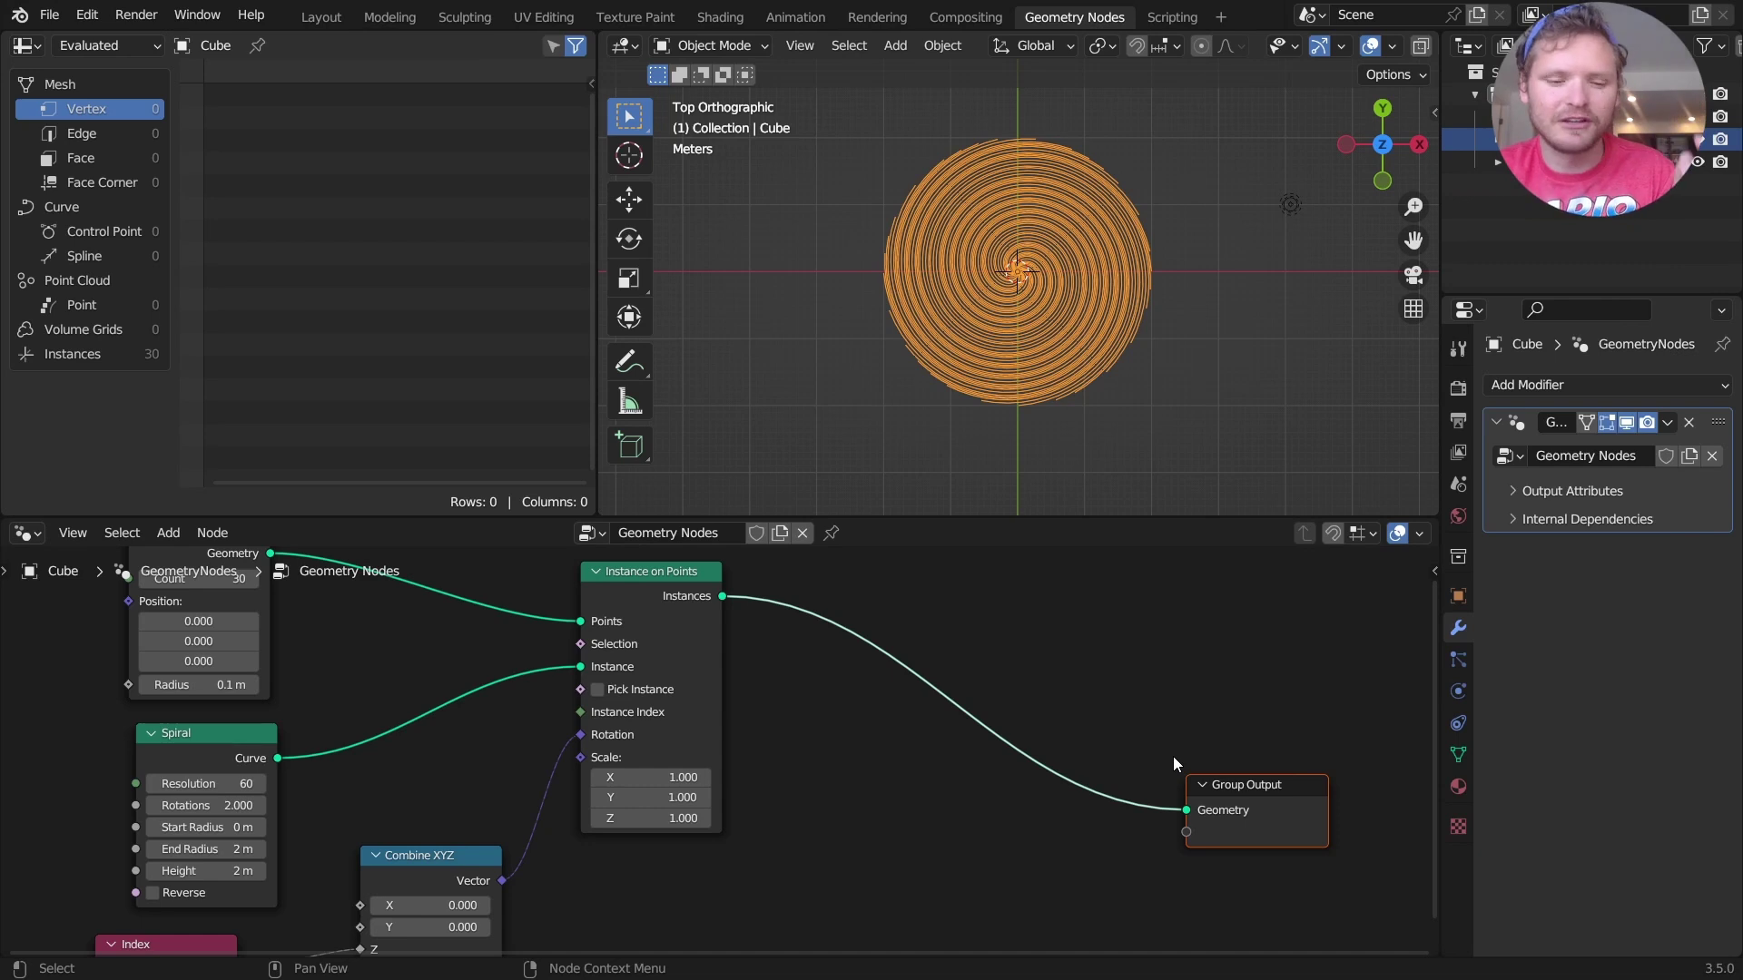
key(shift+a)
text(tr)
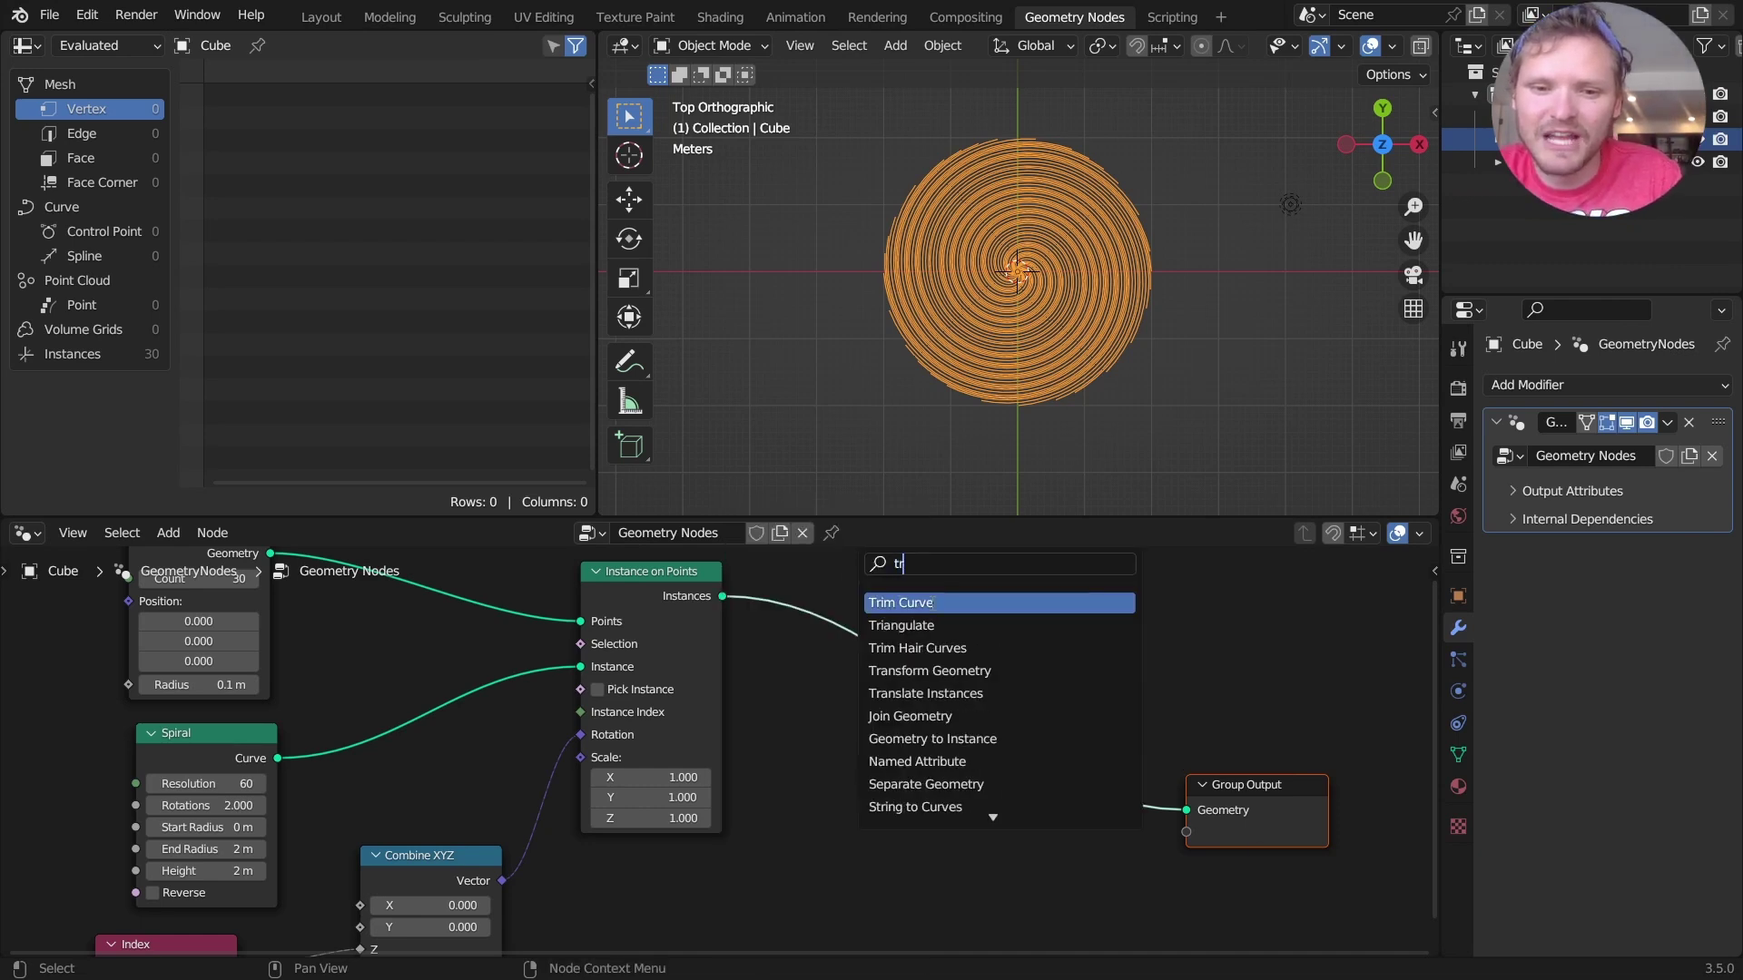
key(Return)
click(911, 655)
- Reduce the Points node's Count to 1 and try different trim factors on the Trim Curve node, ending with End at 1.000
double_click(635, 623)
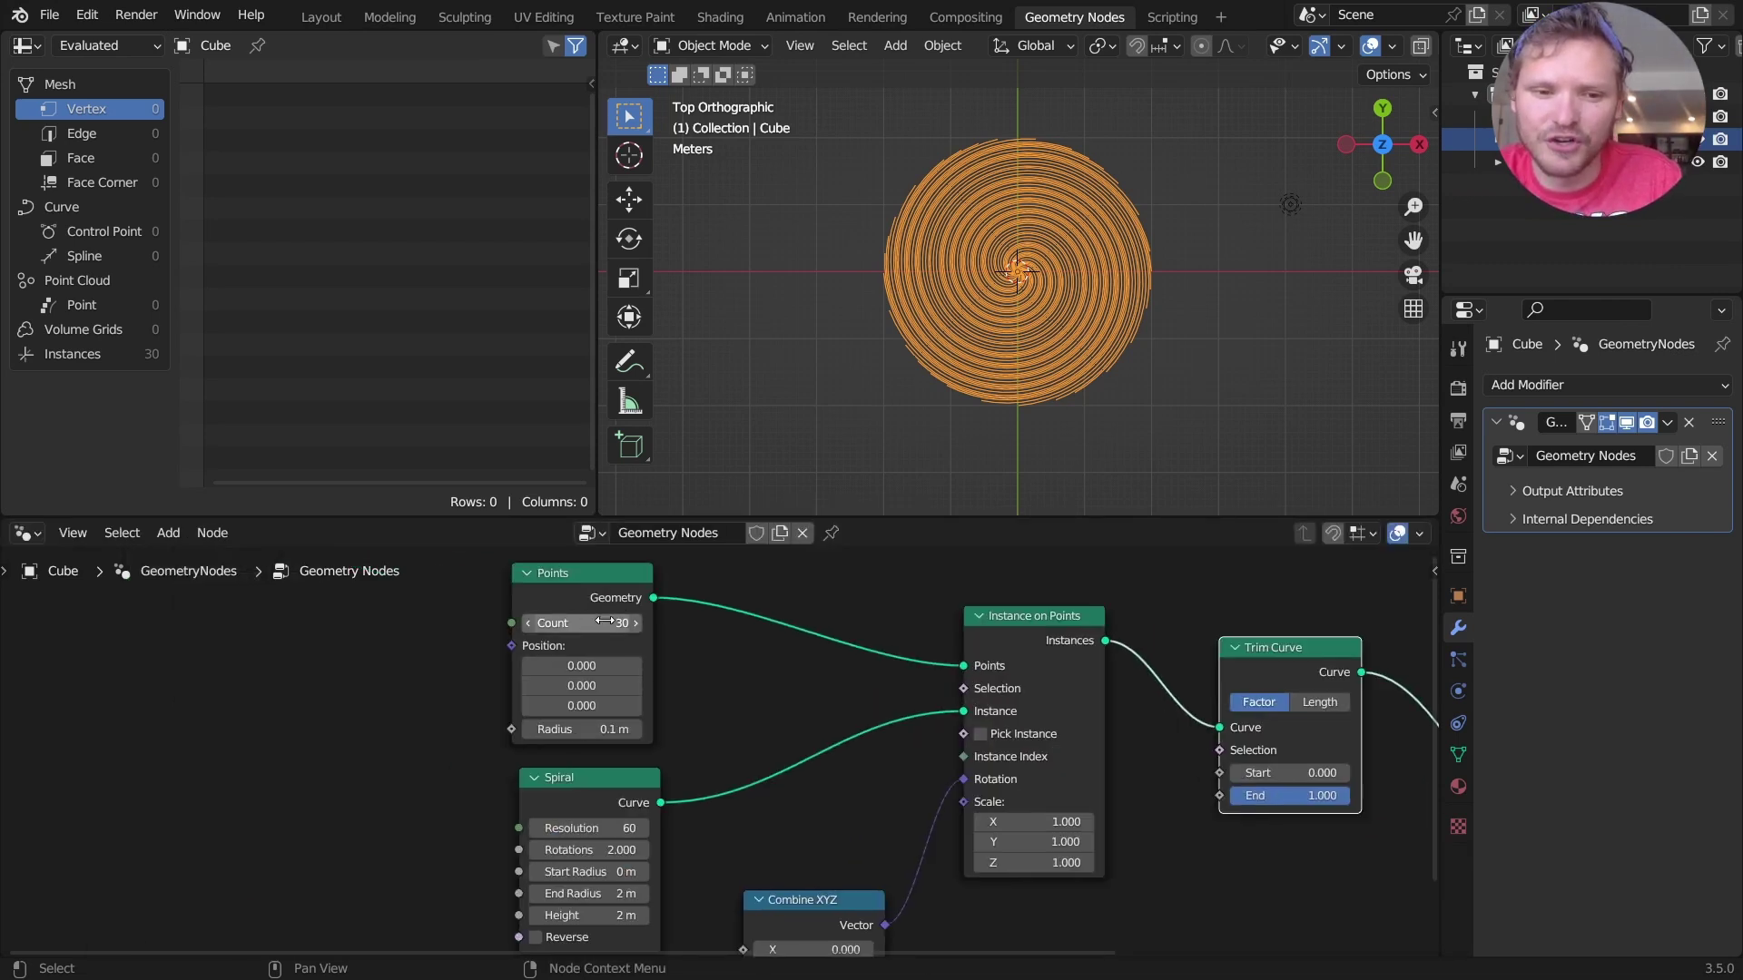
text(1)
key(Return)
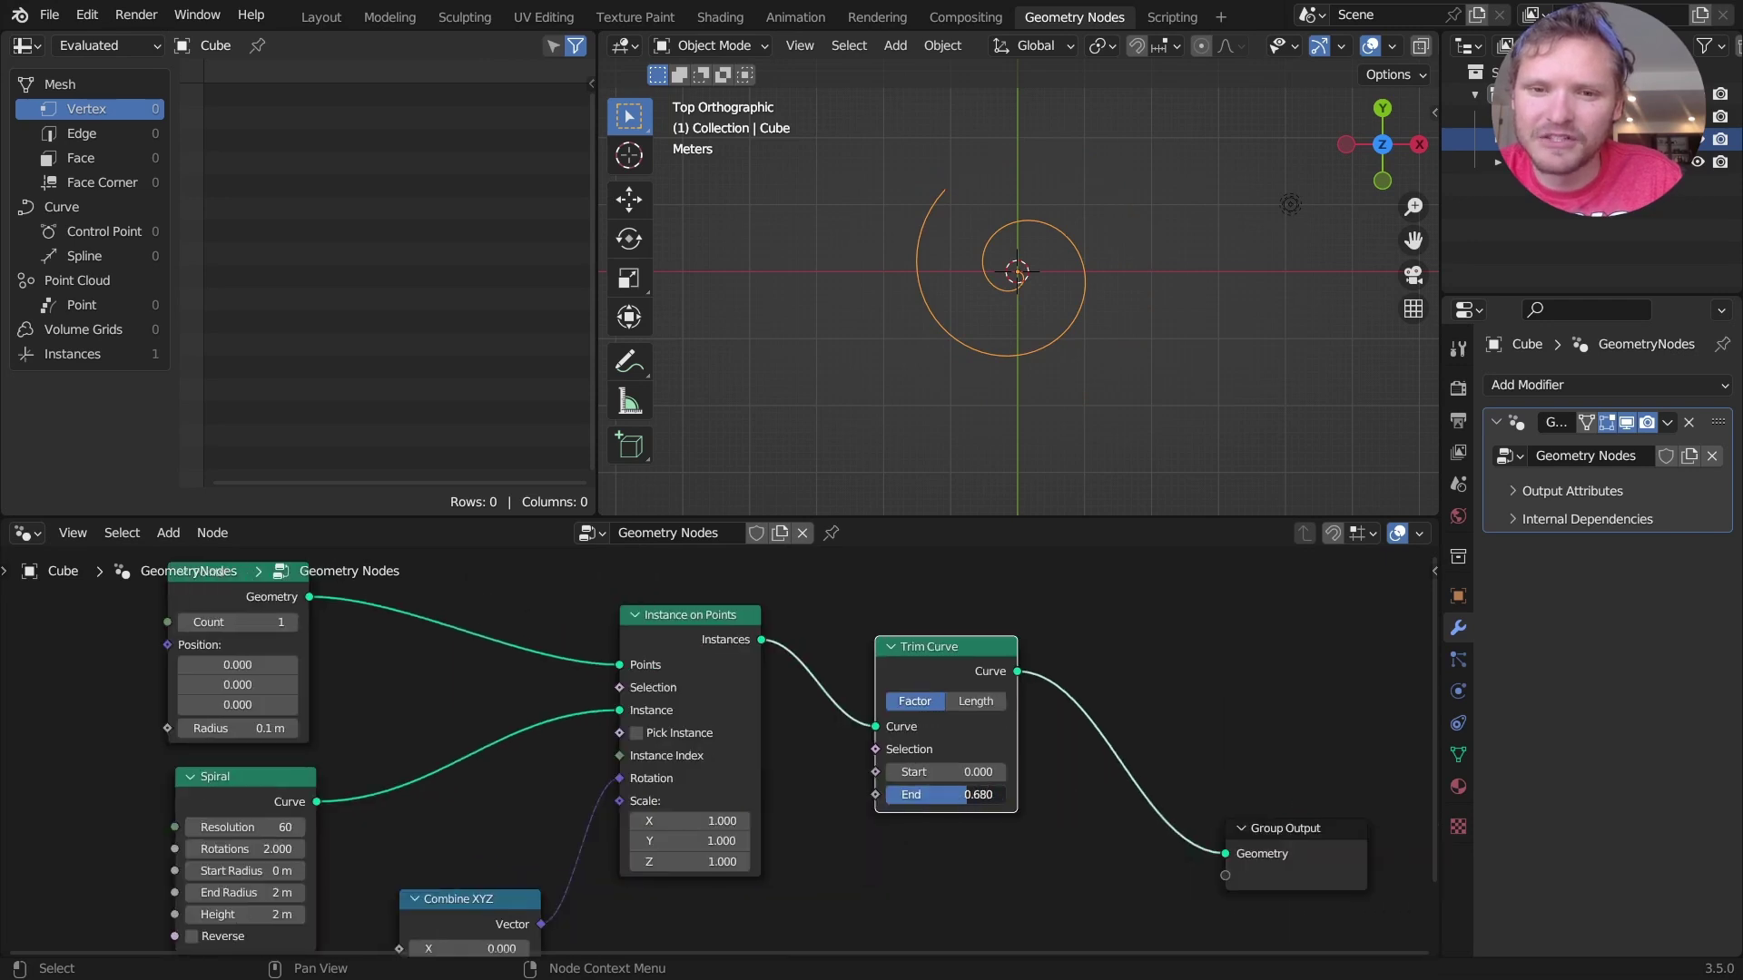
drag(944, 794, 994, 794)
middle_drag(748, 710, 1013, 737)
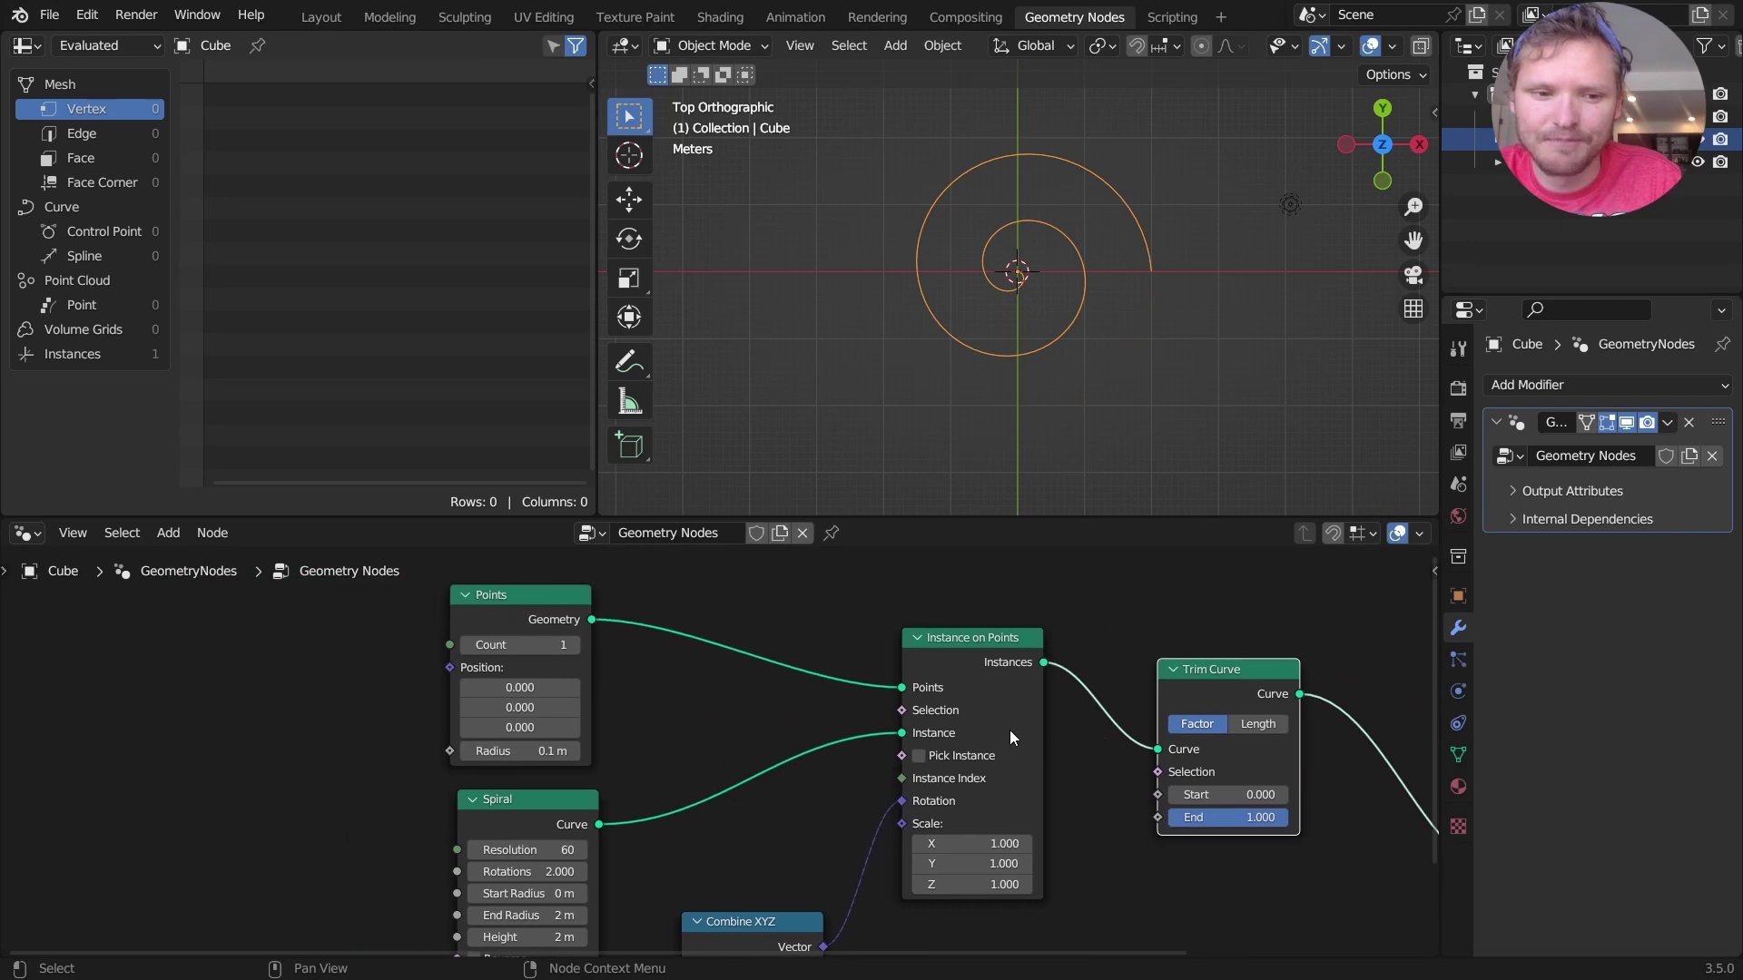
drag(1222, 801, 1159, 799)
- Set the Points node's Count back to 30
click(527, 642)
text(30)
key(Return)
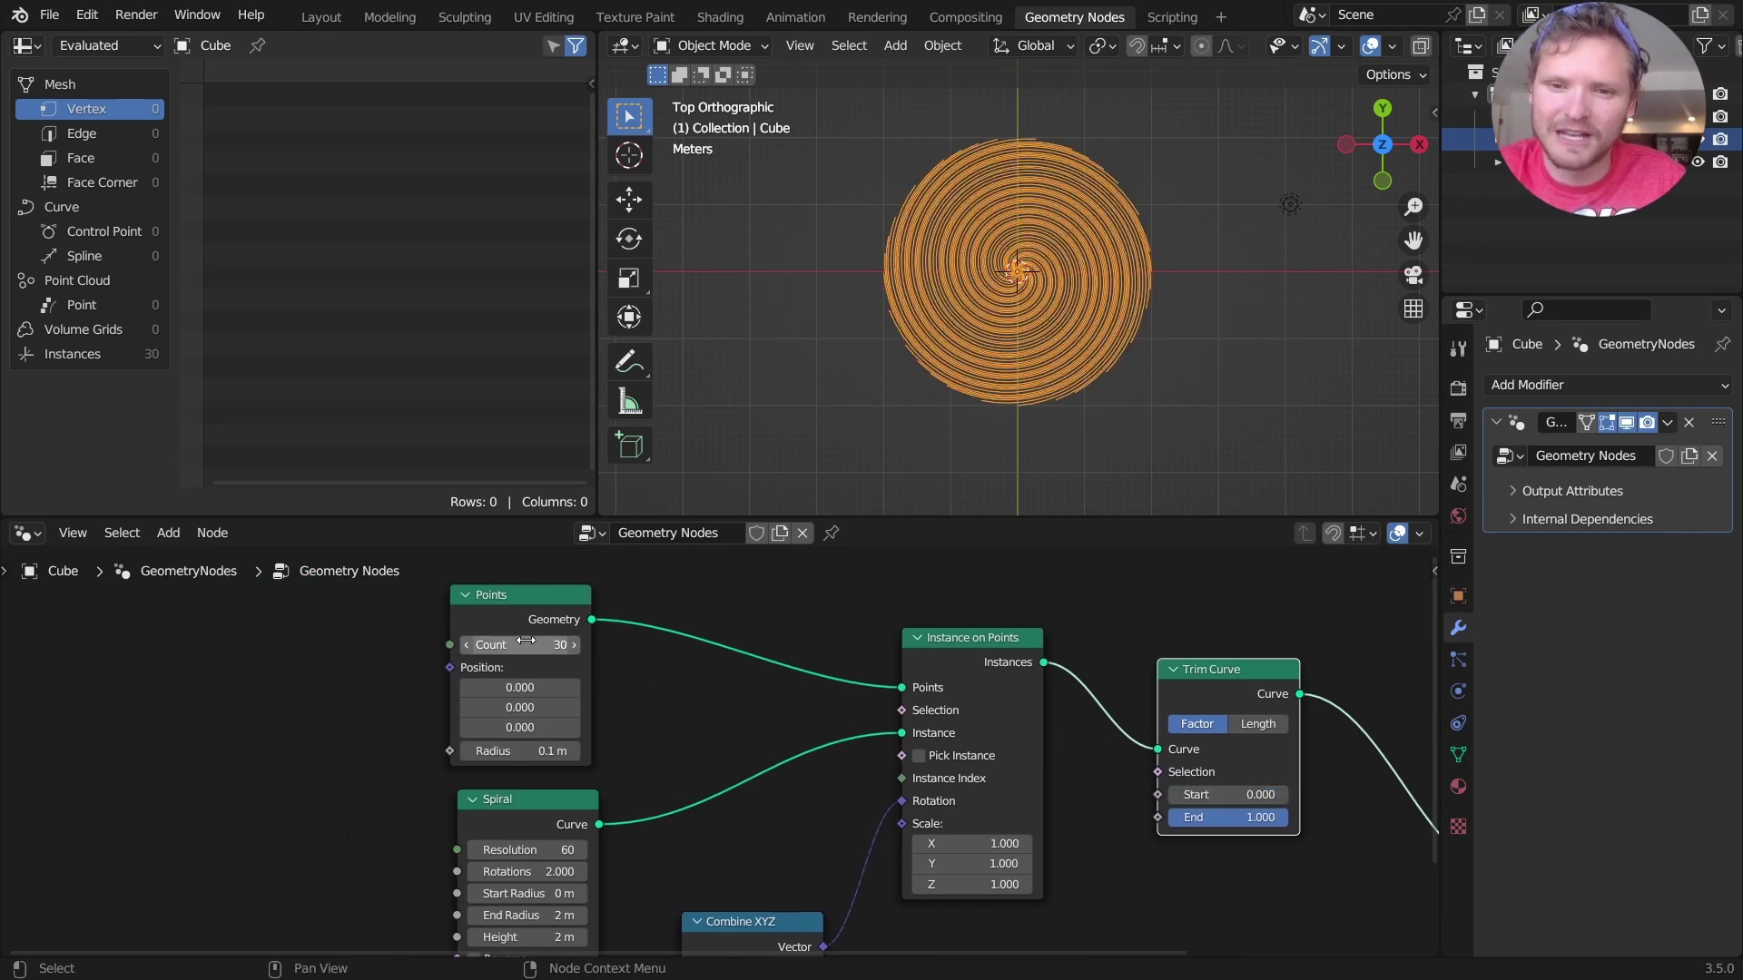
- Move the Trim Curve node farther out, connect a new Scene Time node's Seconds to its End, and preview the animation
mouse_move(1284, 817)
mouse_down()
mouse_move(1170, 817)
mouse_move(1293, 823)
mouse_up()
middle_drag(1292, 824, 910, 731)
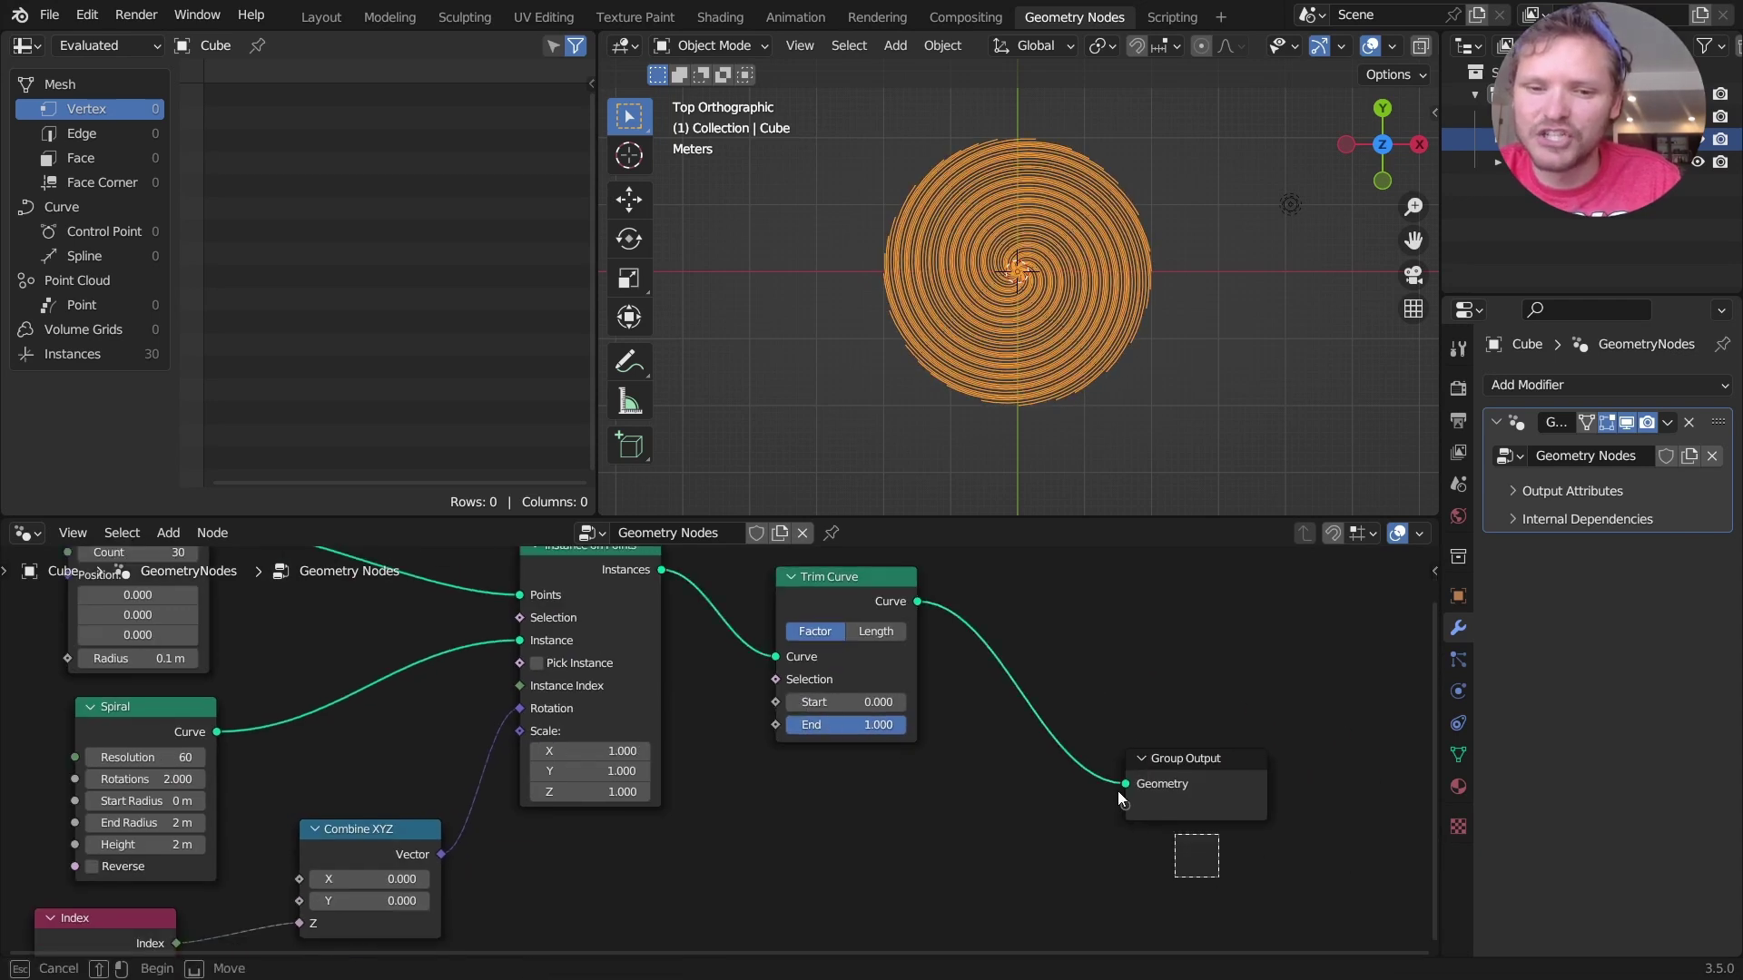
drag(784, 744, 879, 784)
text(time)
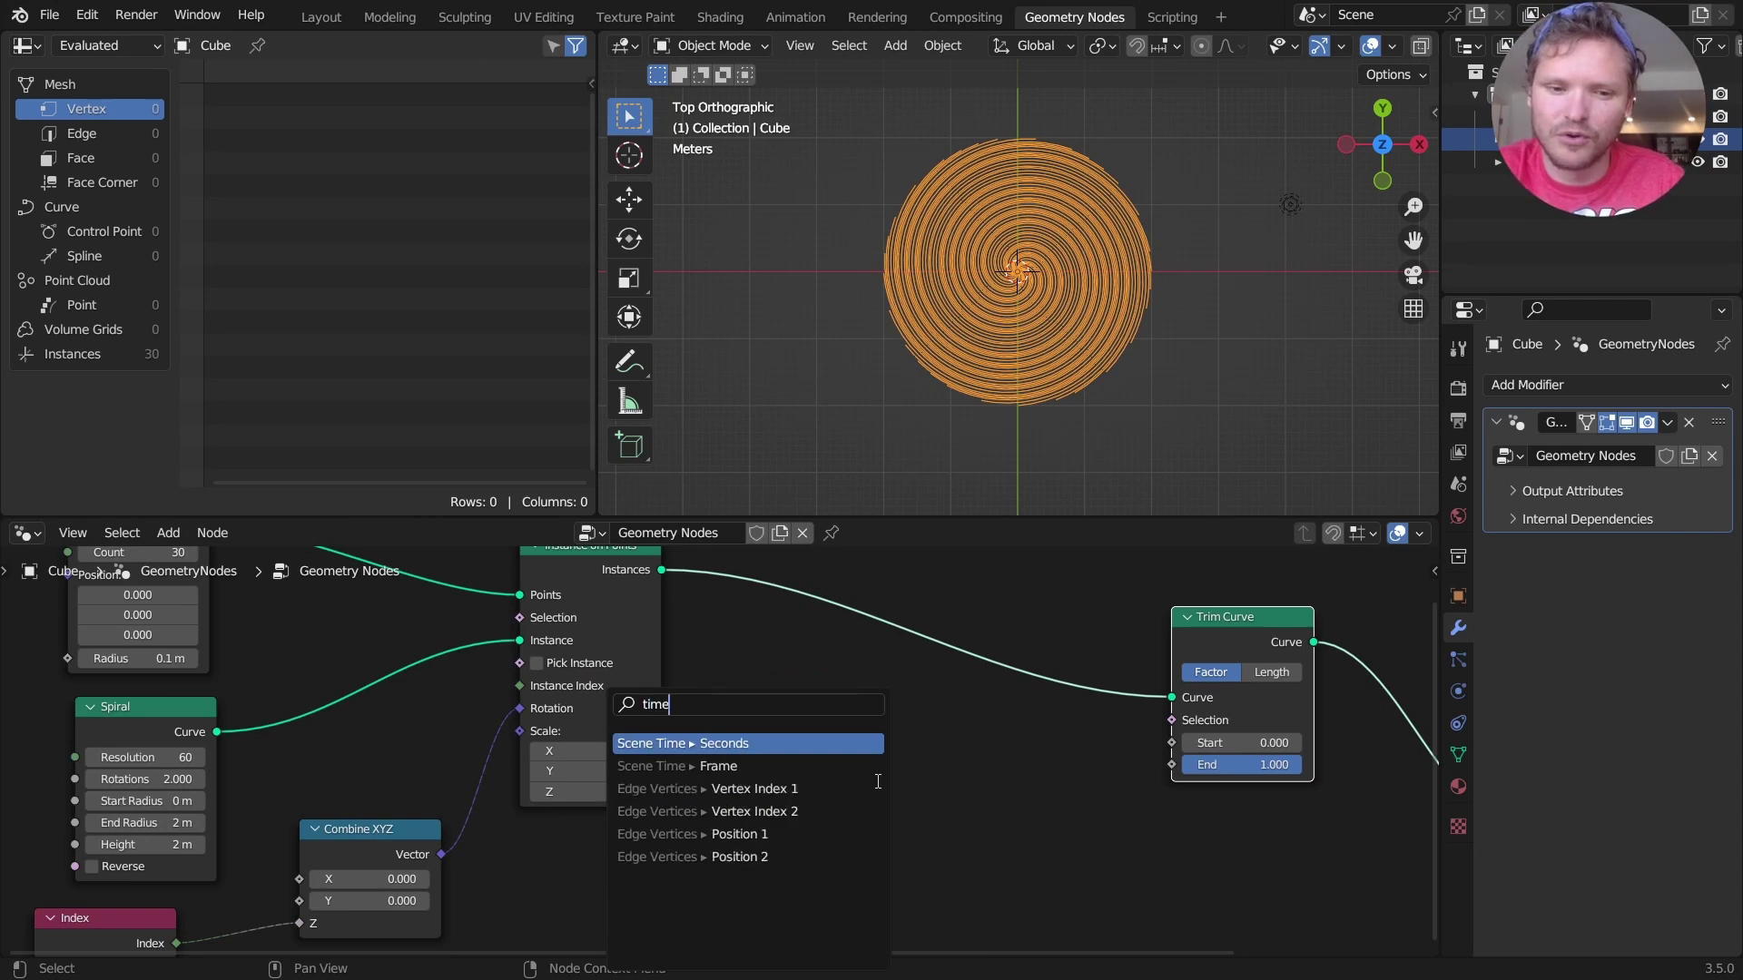
key(Return)
click(876, 781)
key(space)
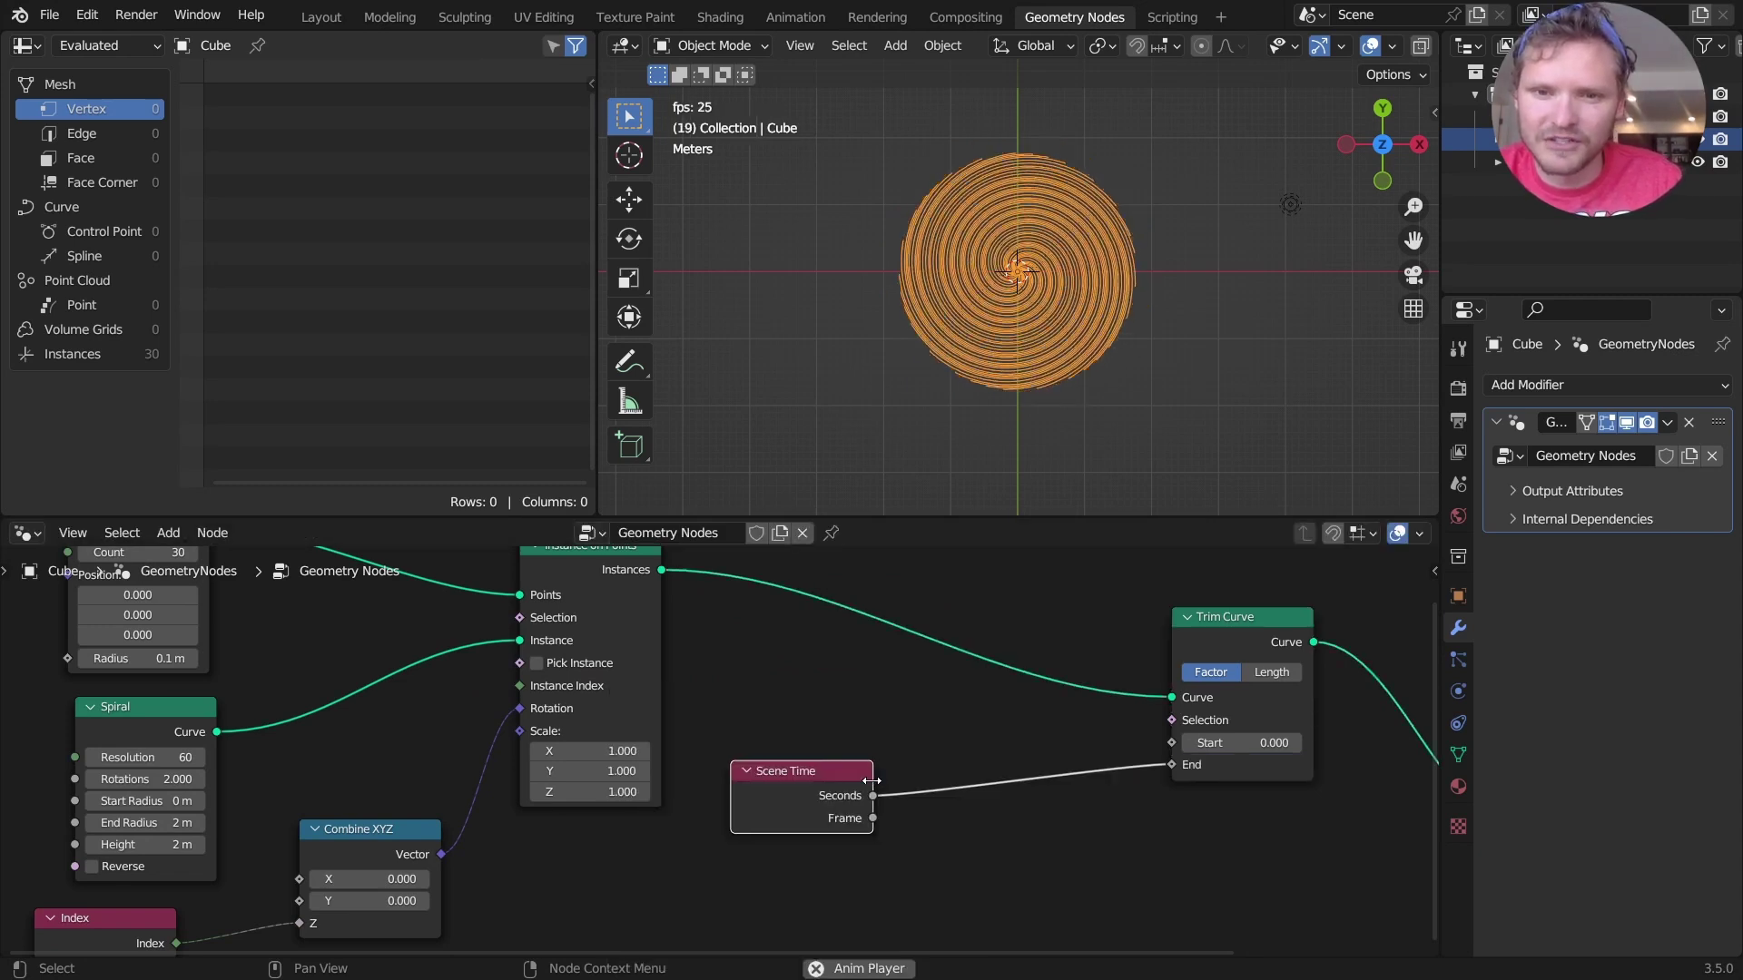
key(space)
- Insert a Math node set to Multiply by 0.25 between Scene Time and the Trim Curve's End, and preview the animation
key(shift+a)
click(623, 549)
text(math)
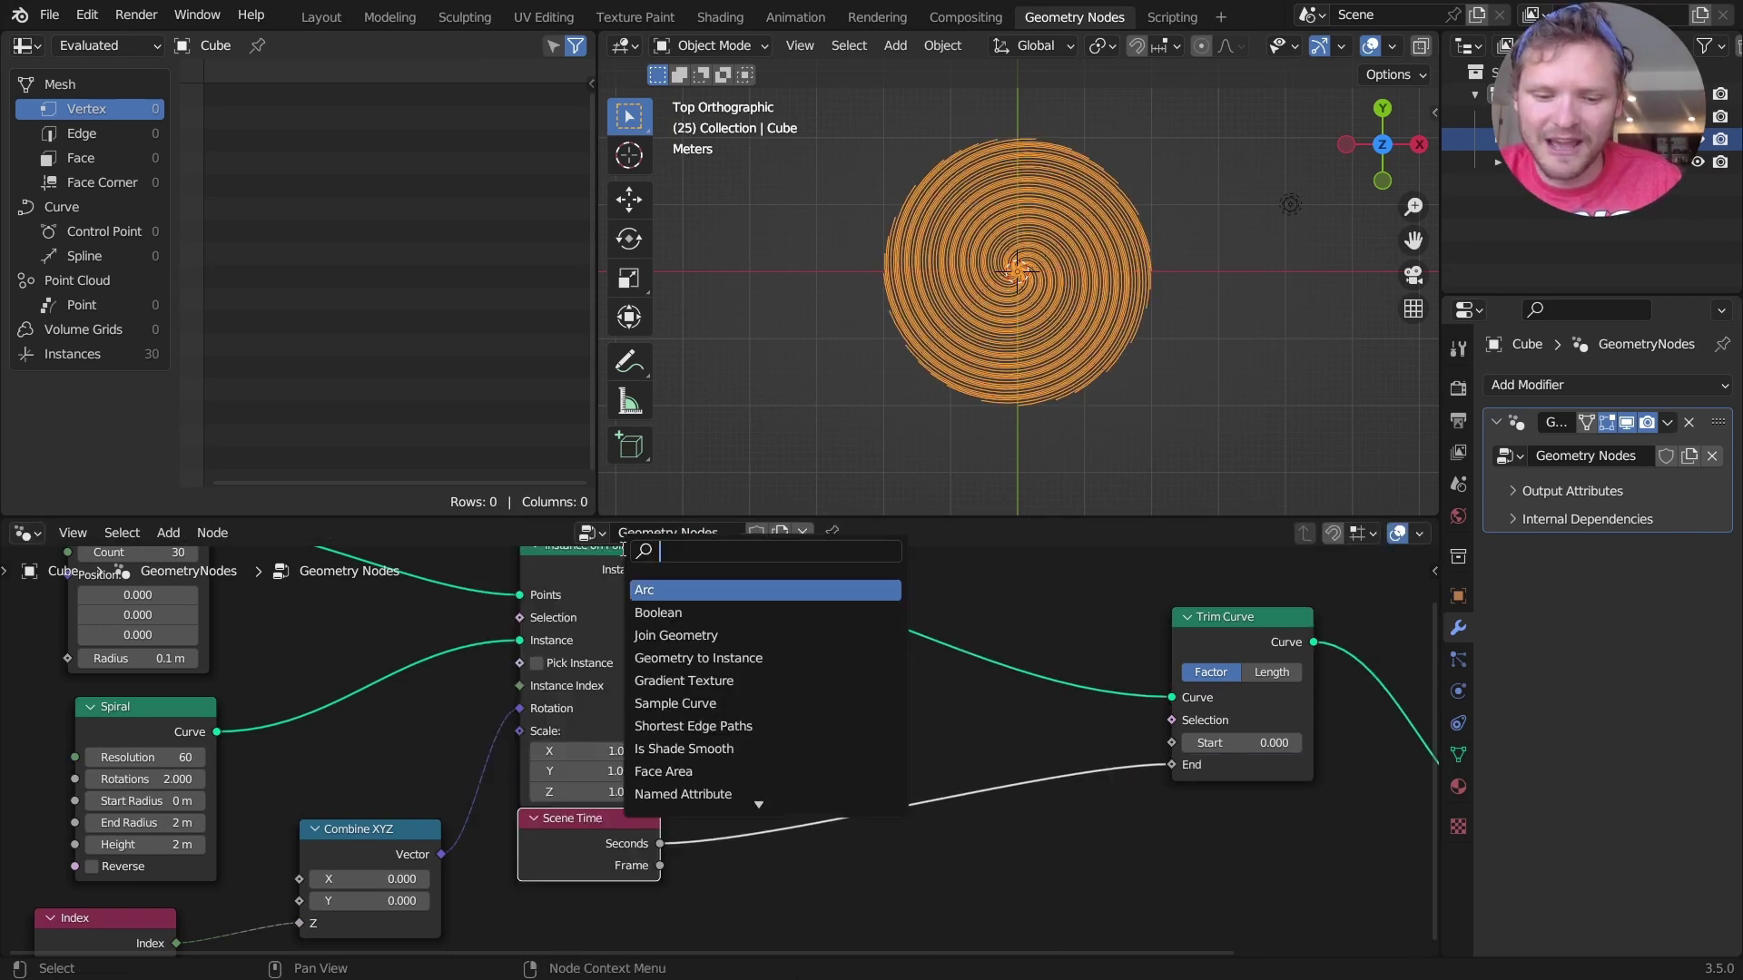
key(Return)
click(776, 795)
click(775, 795)
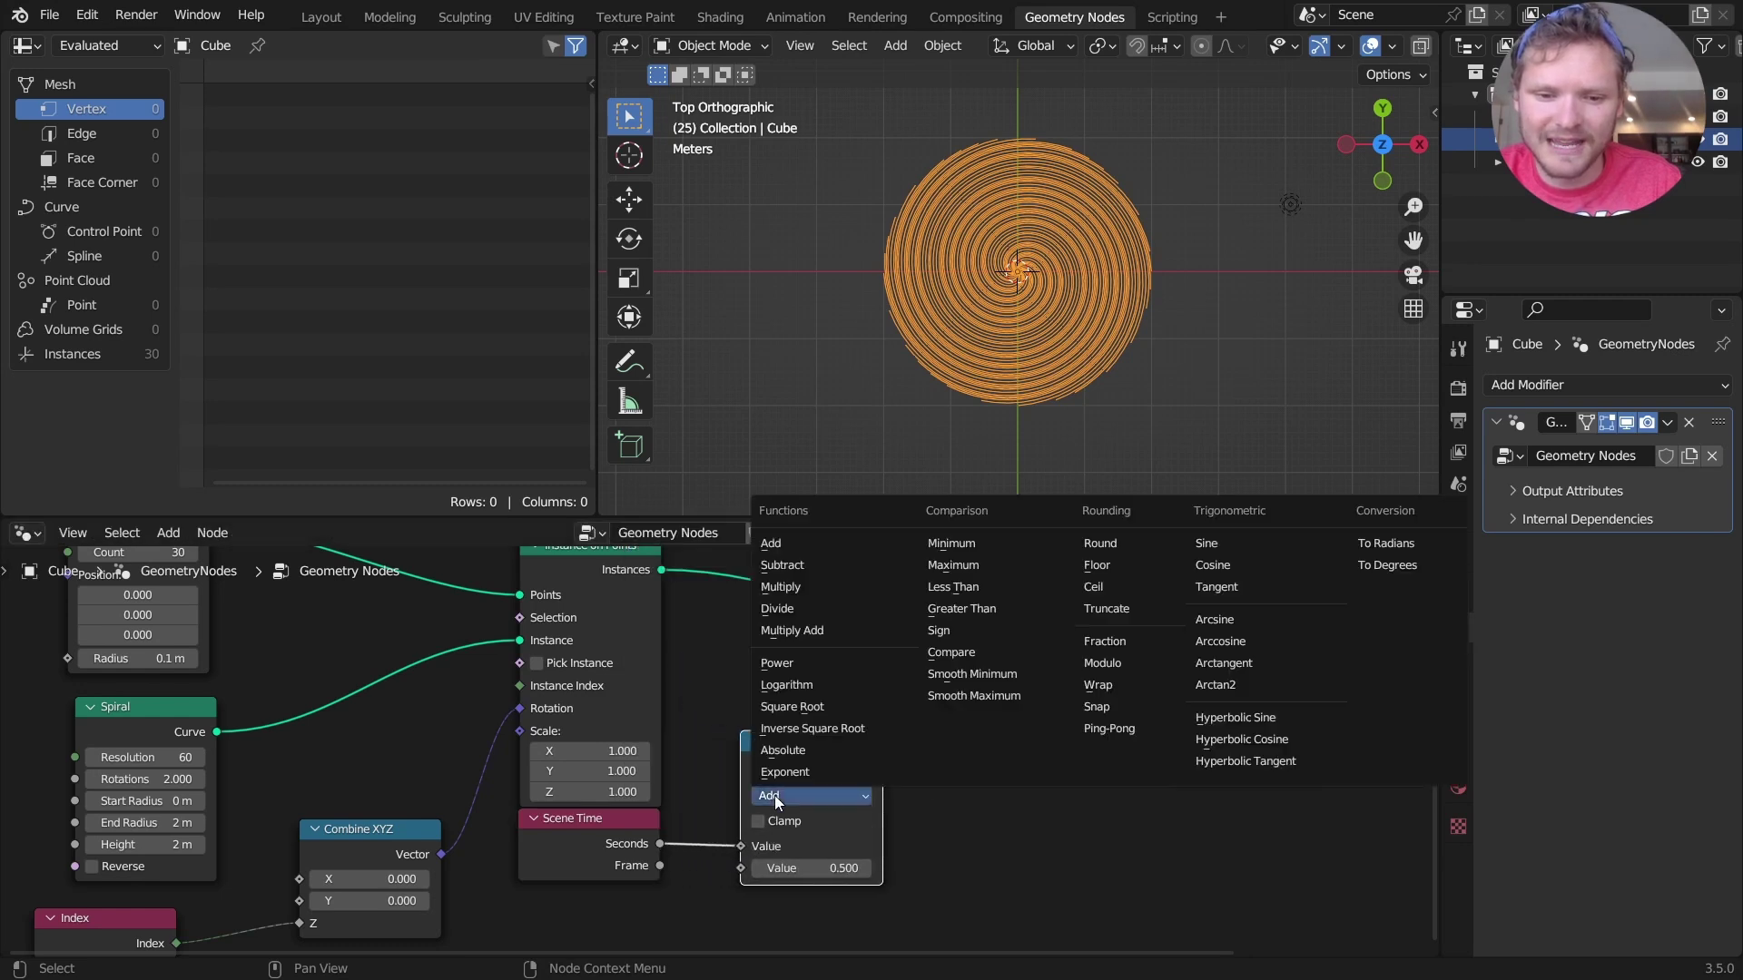
click(779, 587)
text(0.25)
key(Return)
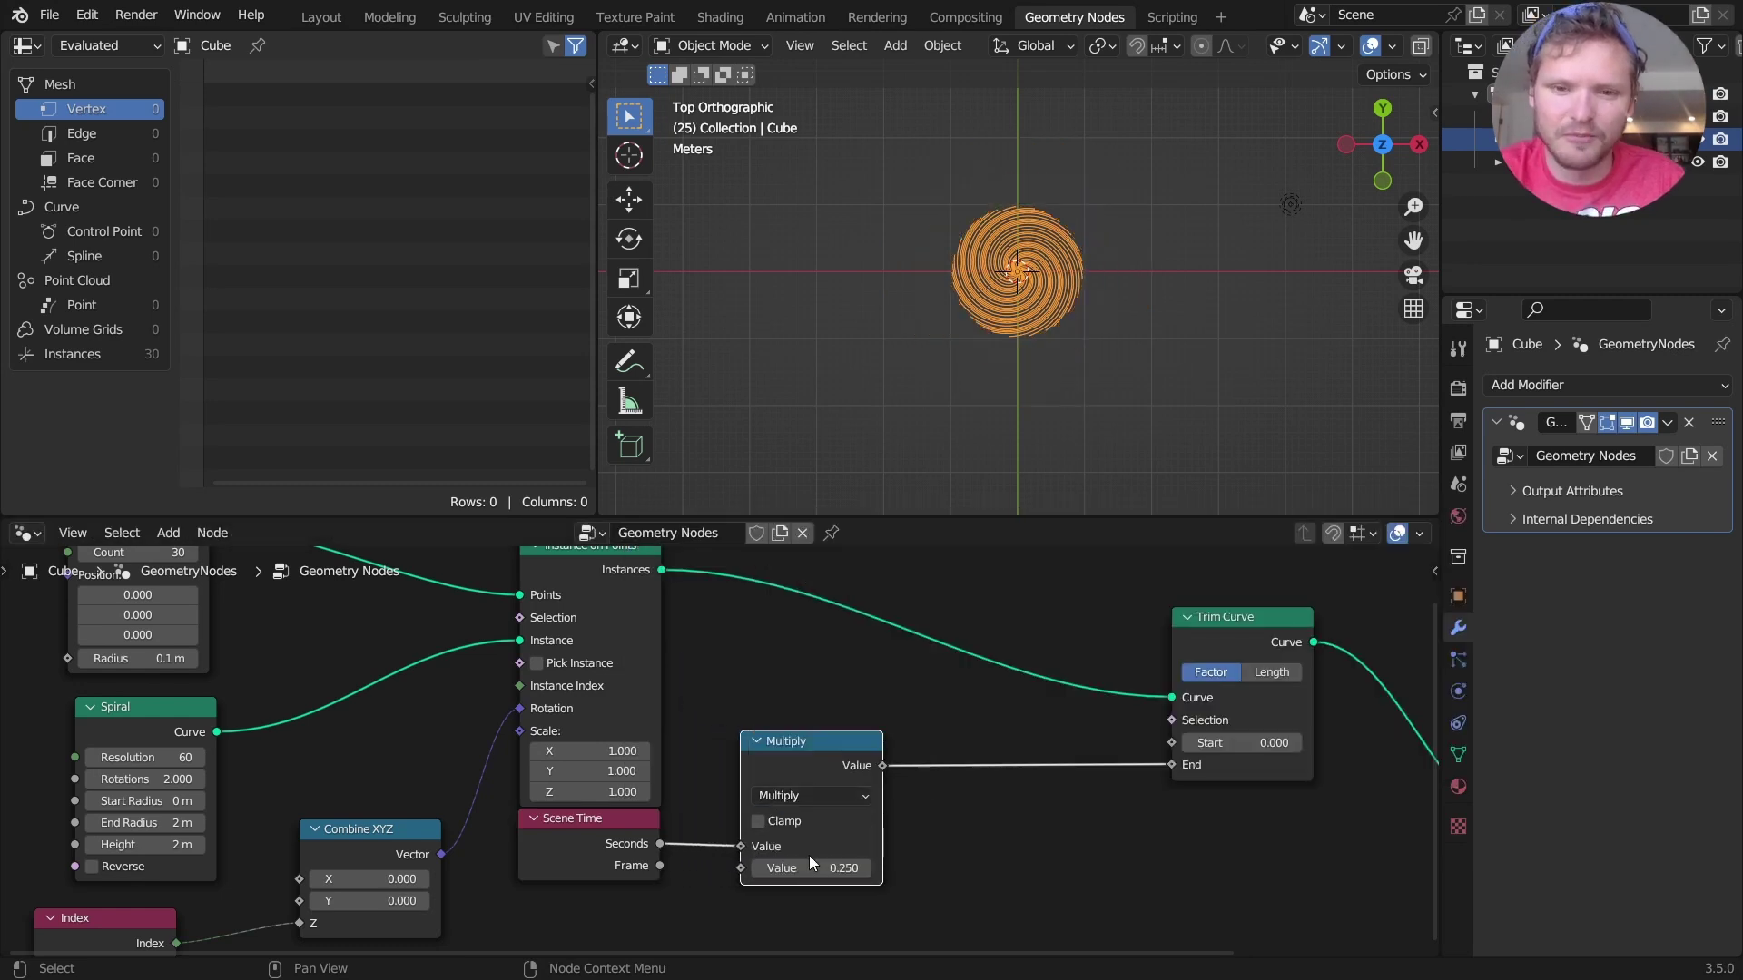
key(space)
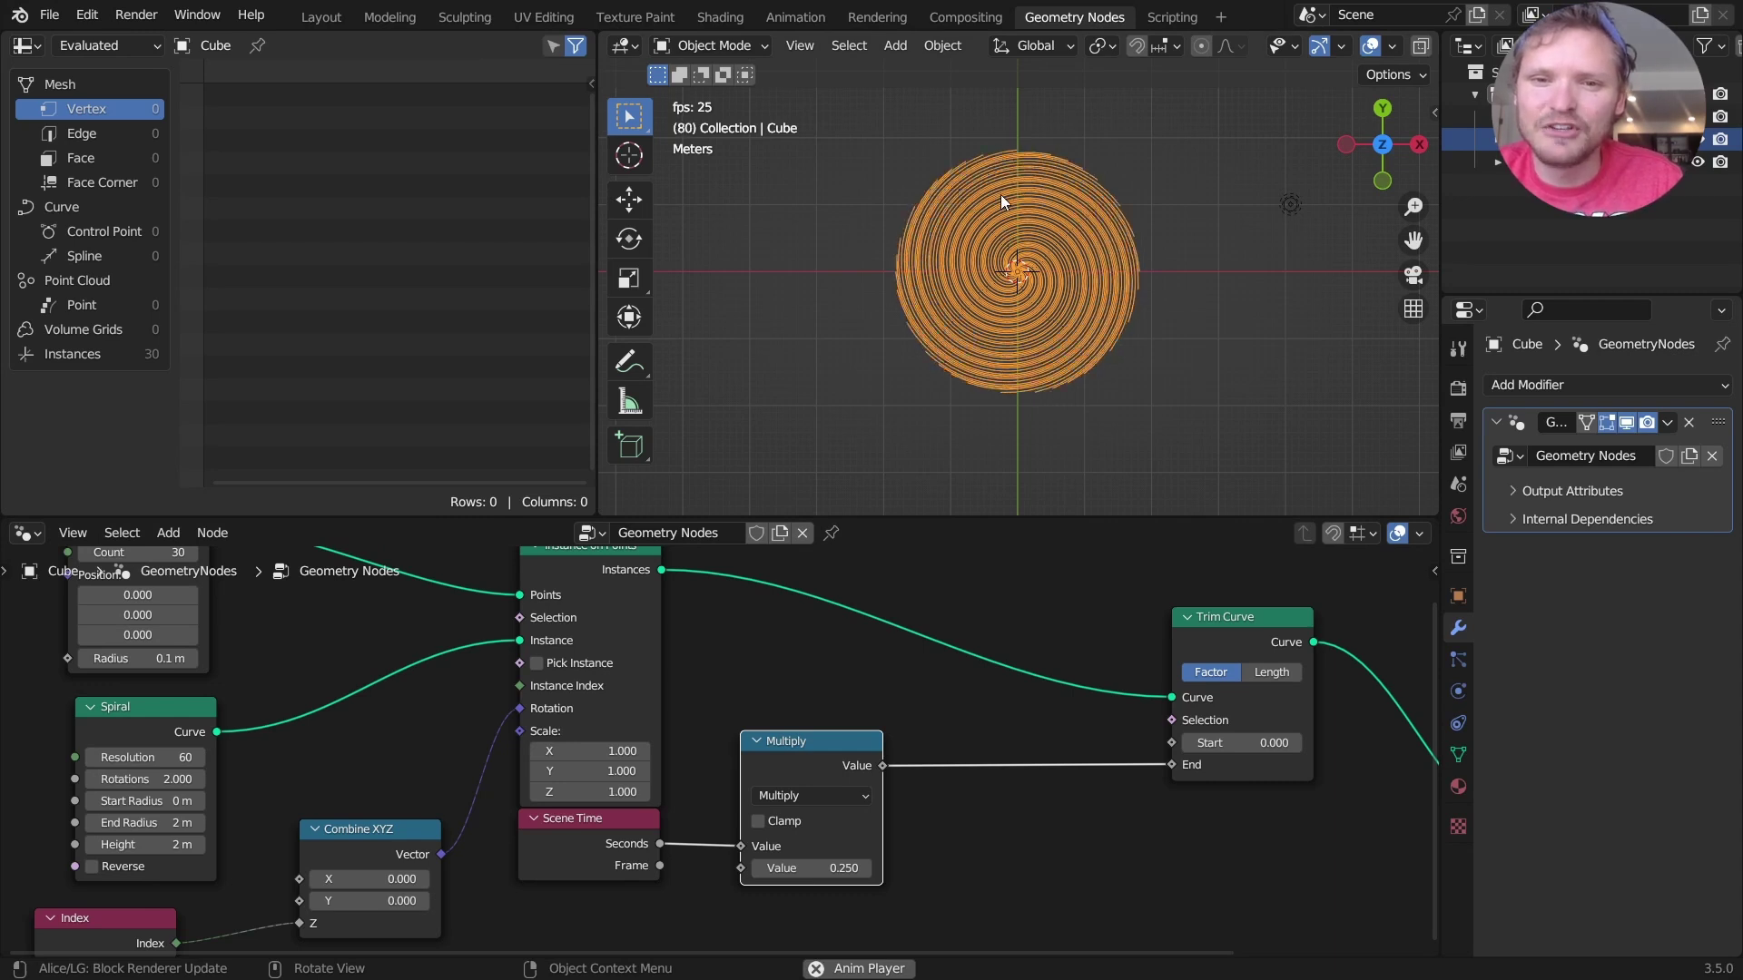
key(space)
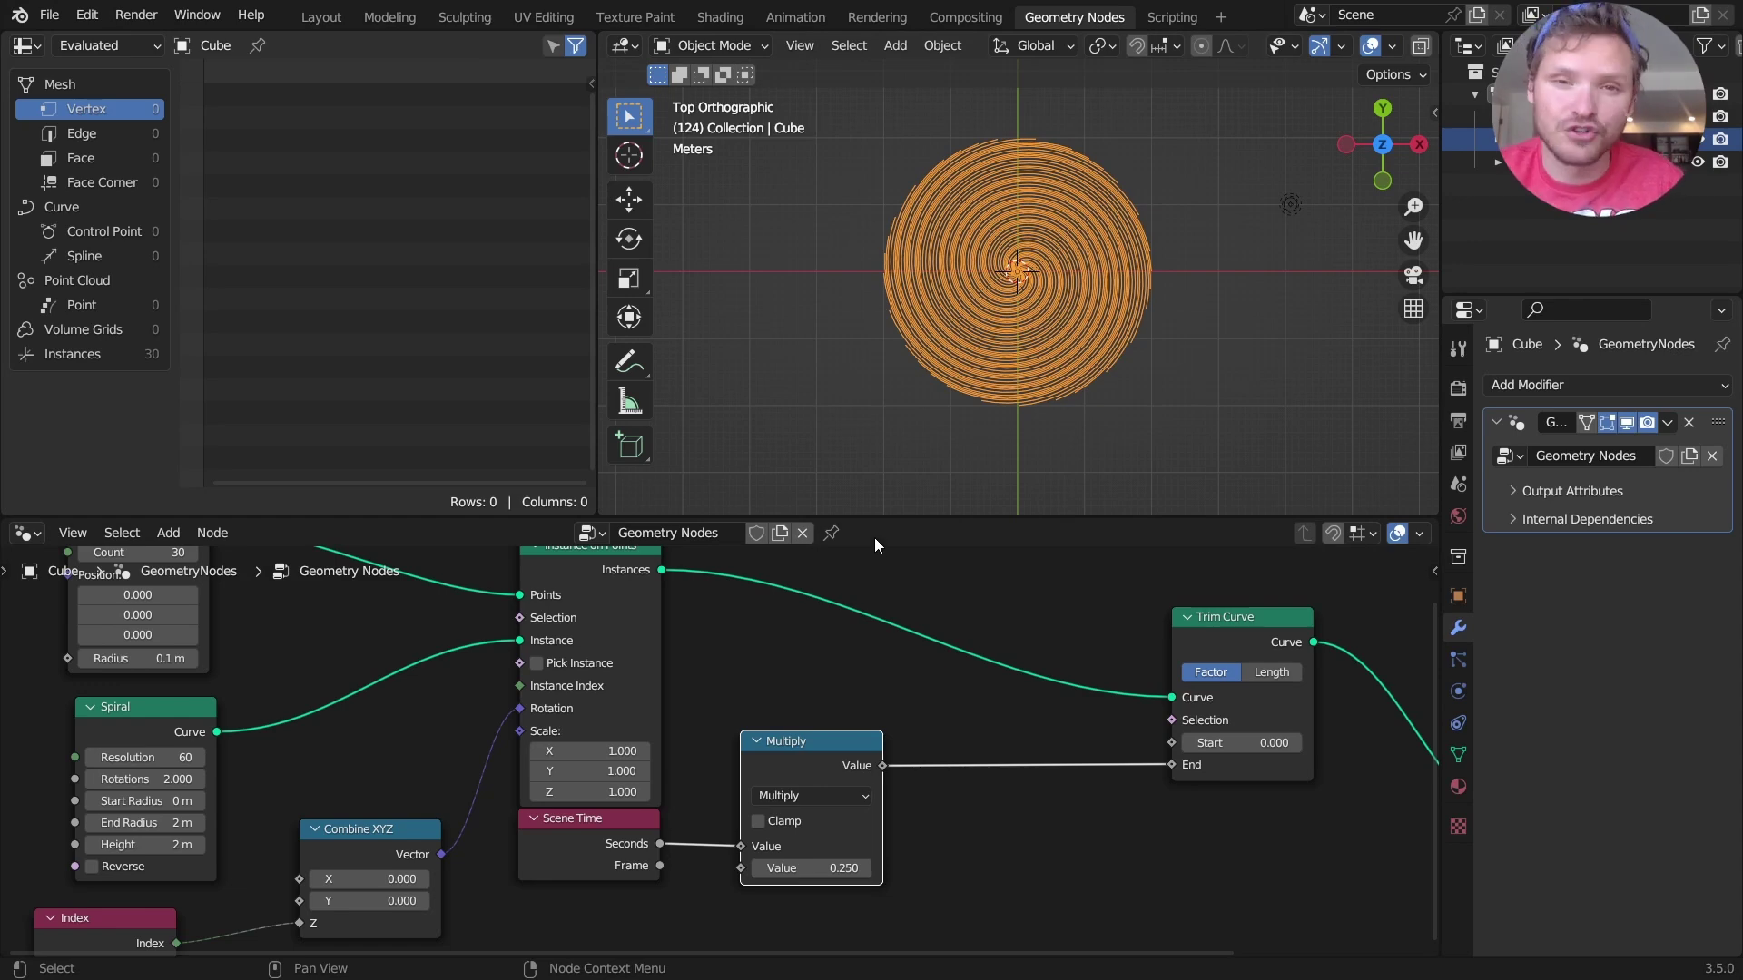
- Insert a duplicate of the Multiply node, set to Fraction, before the Trim Curve's End input and preview the looping animation
key(shift+d)
click(1037, 756)
click(1062, 805)
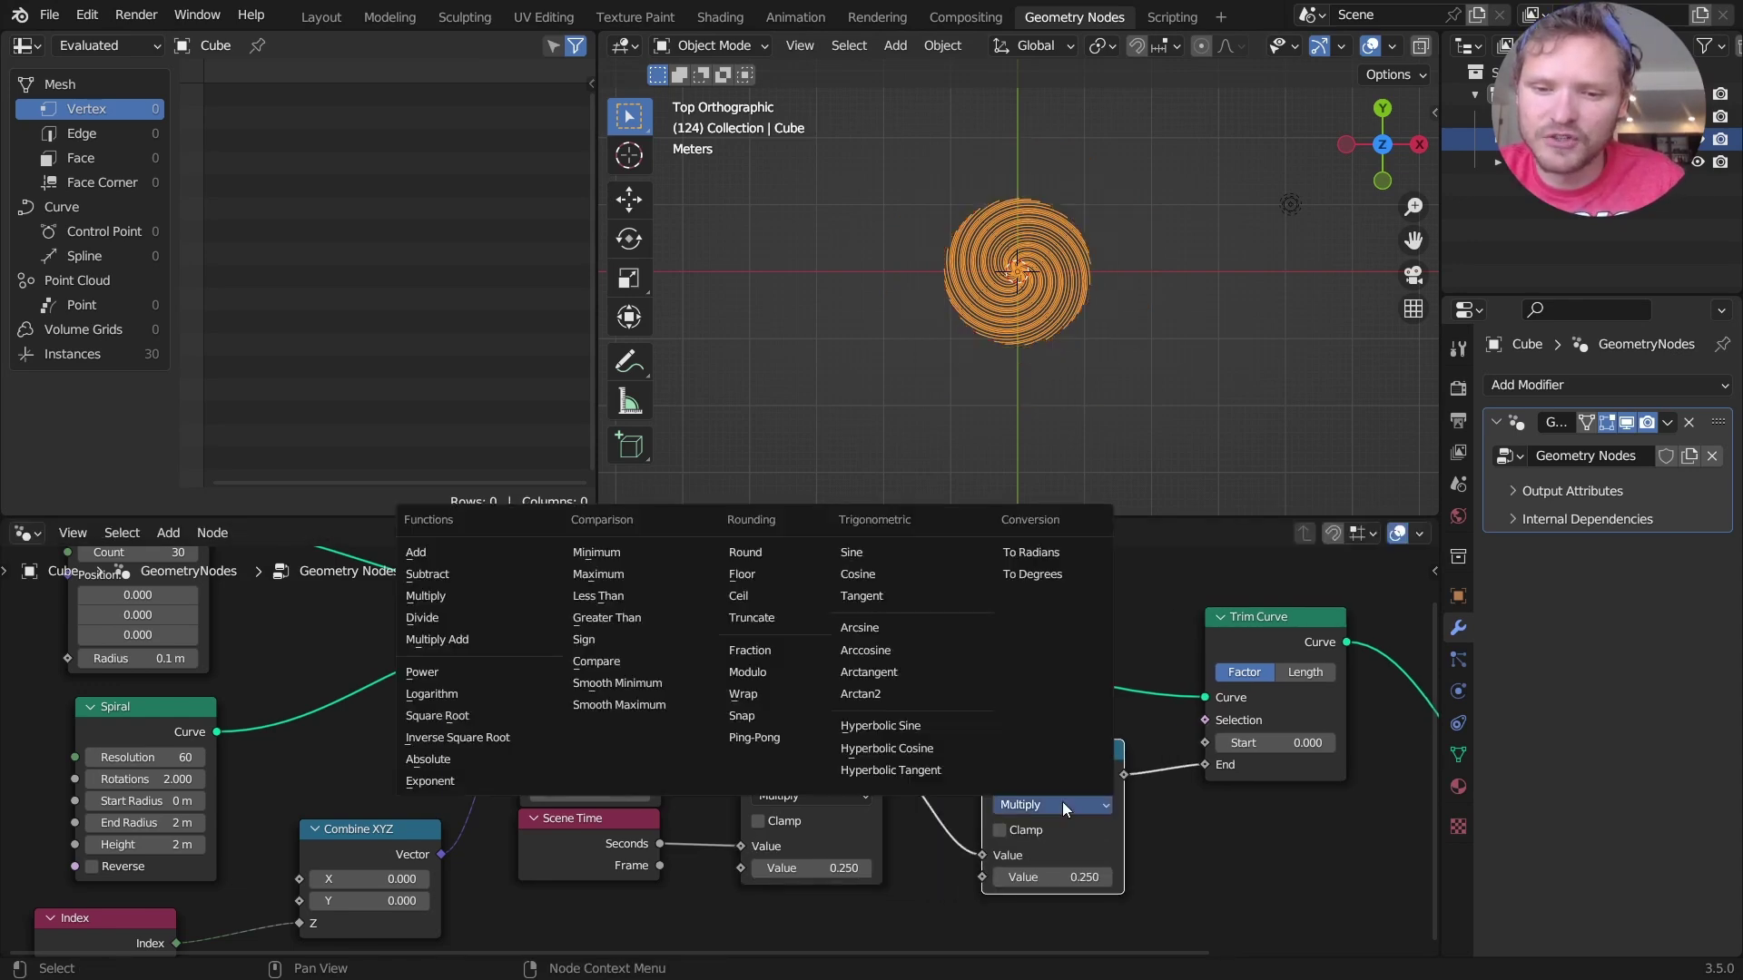
click(755, 650)
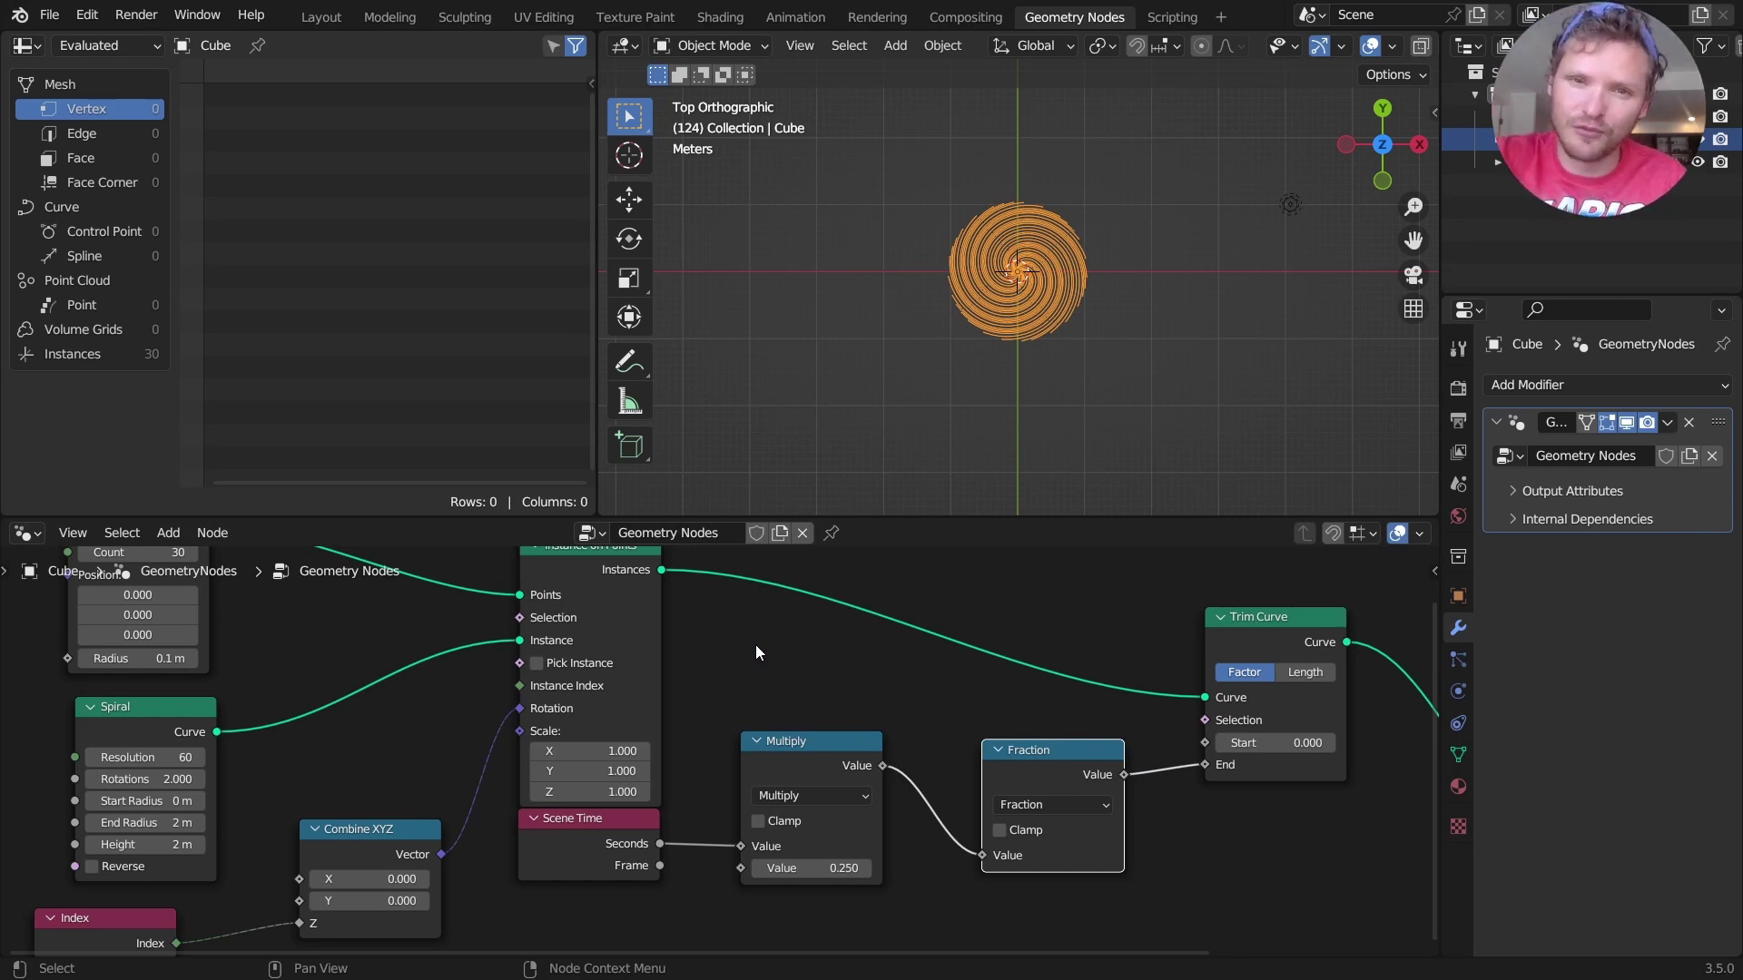
key(space)
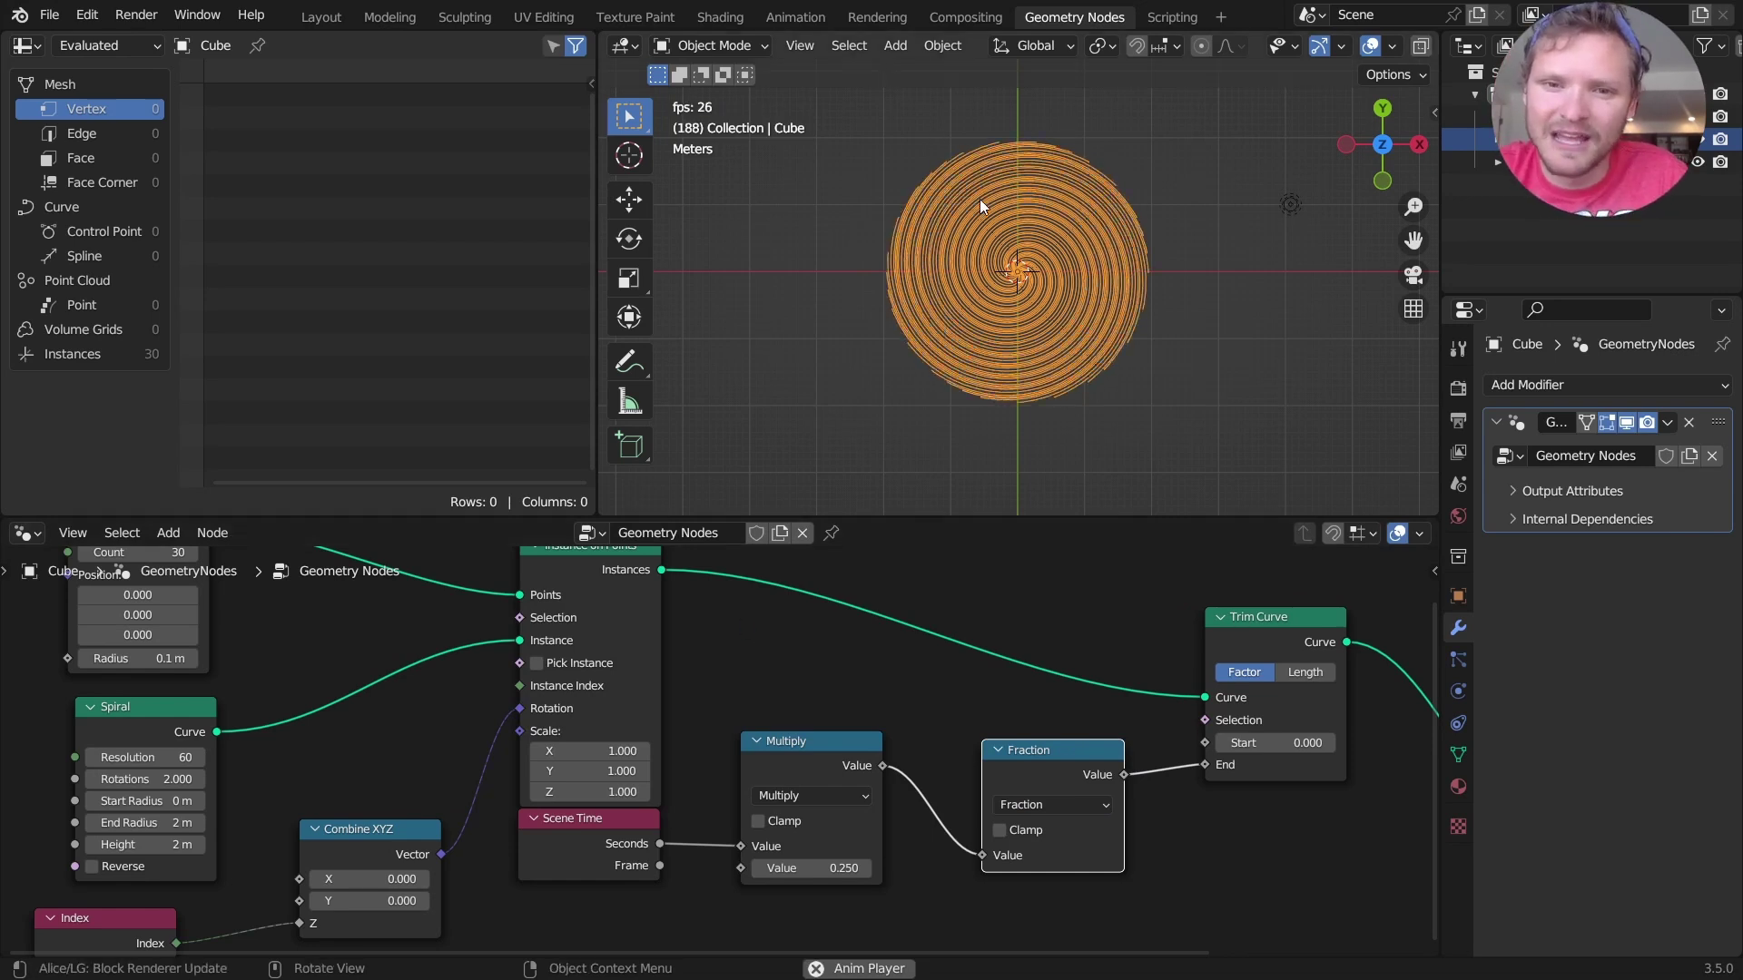
key(space)
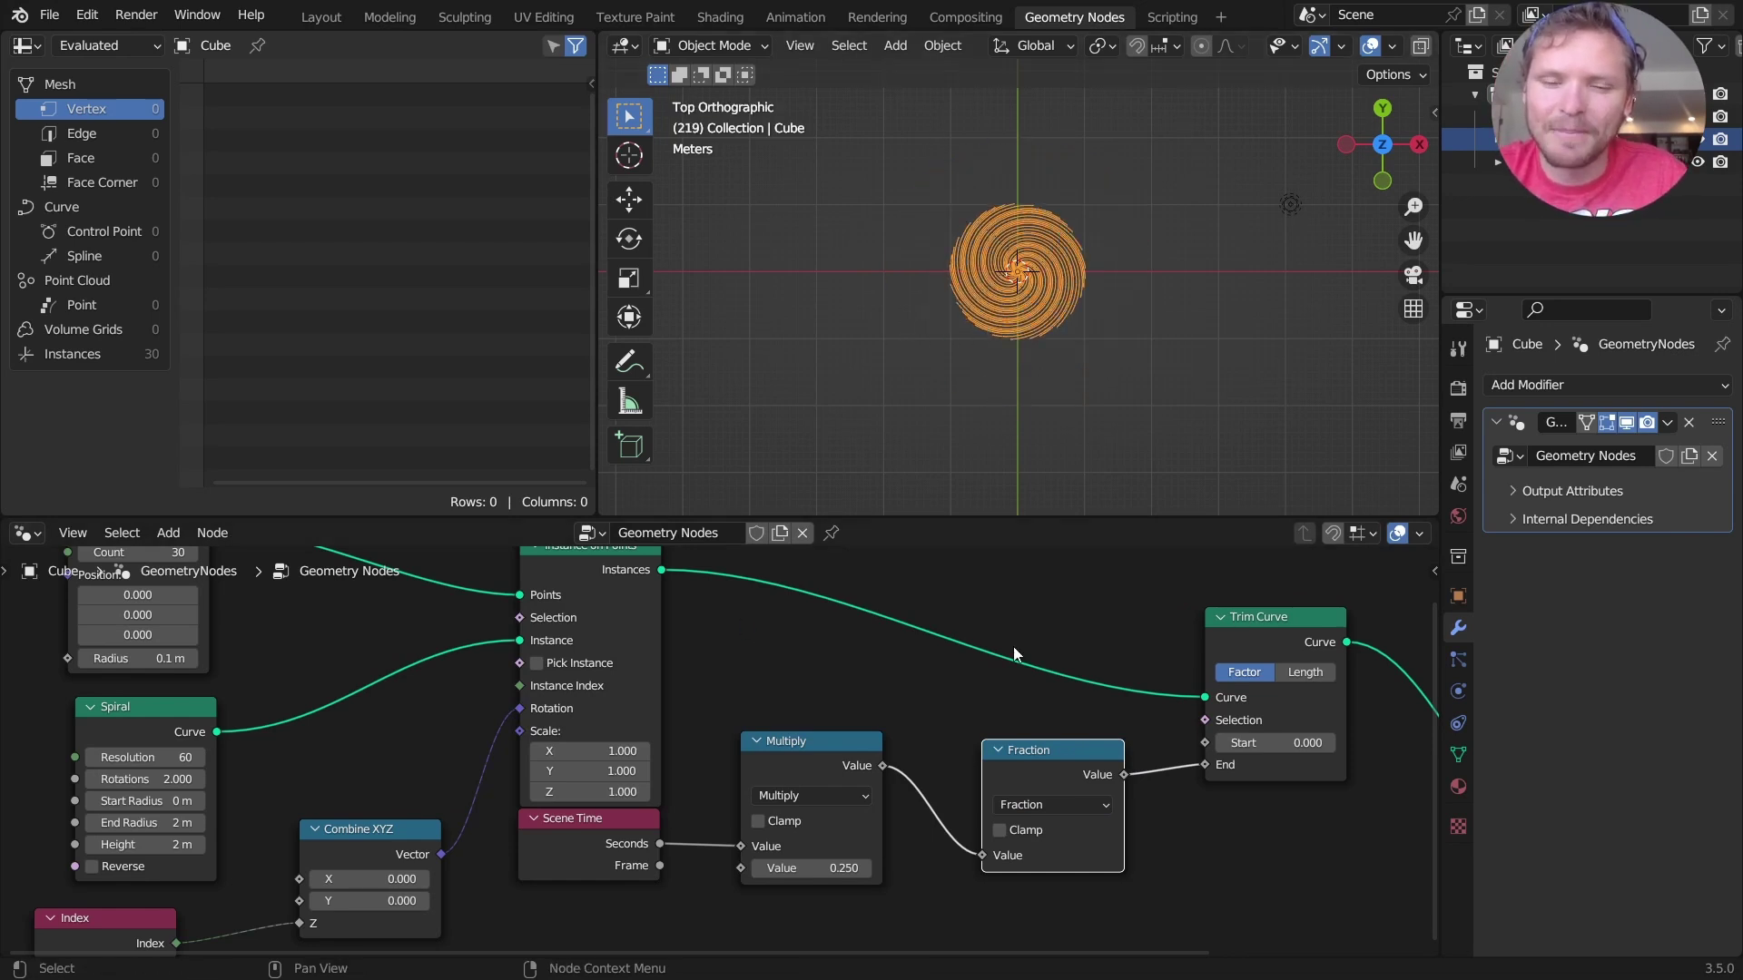
- Make room in the node chain and insert a duplicated math node set to Add between Multiply and Fraction
scroll(1013, 646, down, 2)
scroll(1099, 779, down, 1)
drag(1282, 880, 802, 668)
key(g)
click(875, 648)
scroll(764, 745, up, 1)
drag(846, 733, 782, 739)
key(shift+d)
click(977, 753)
click(987, 792)
click(981, 750)
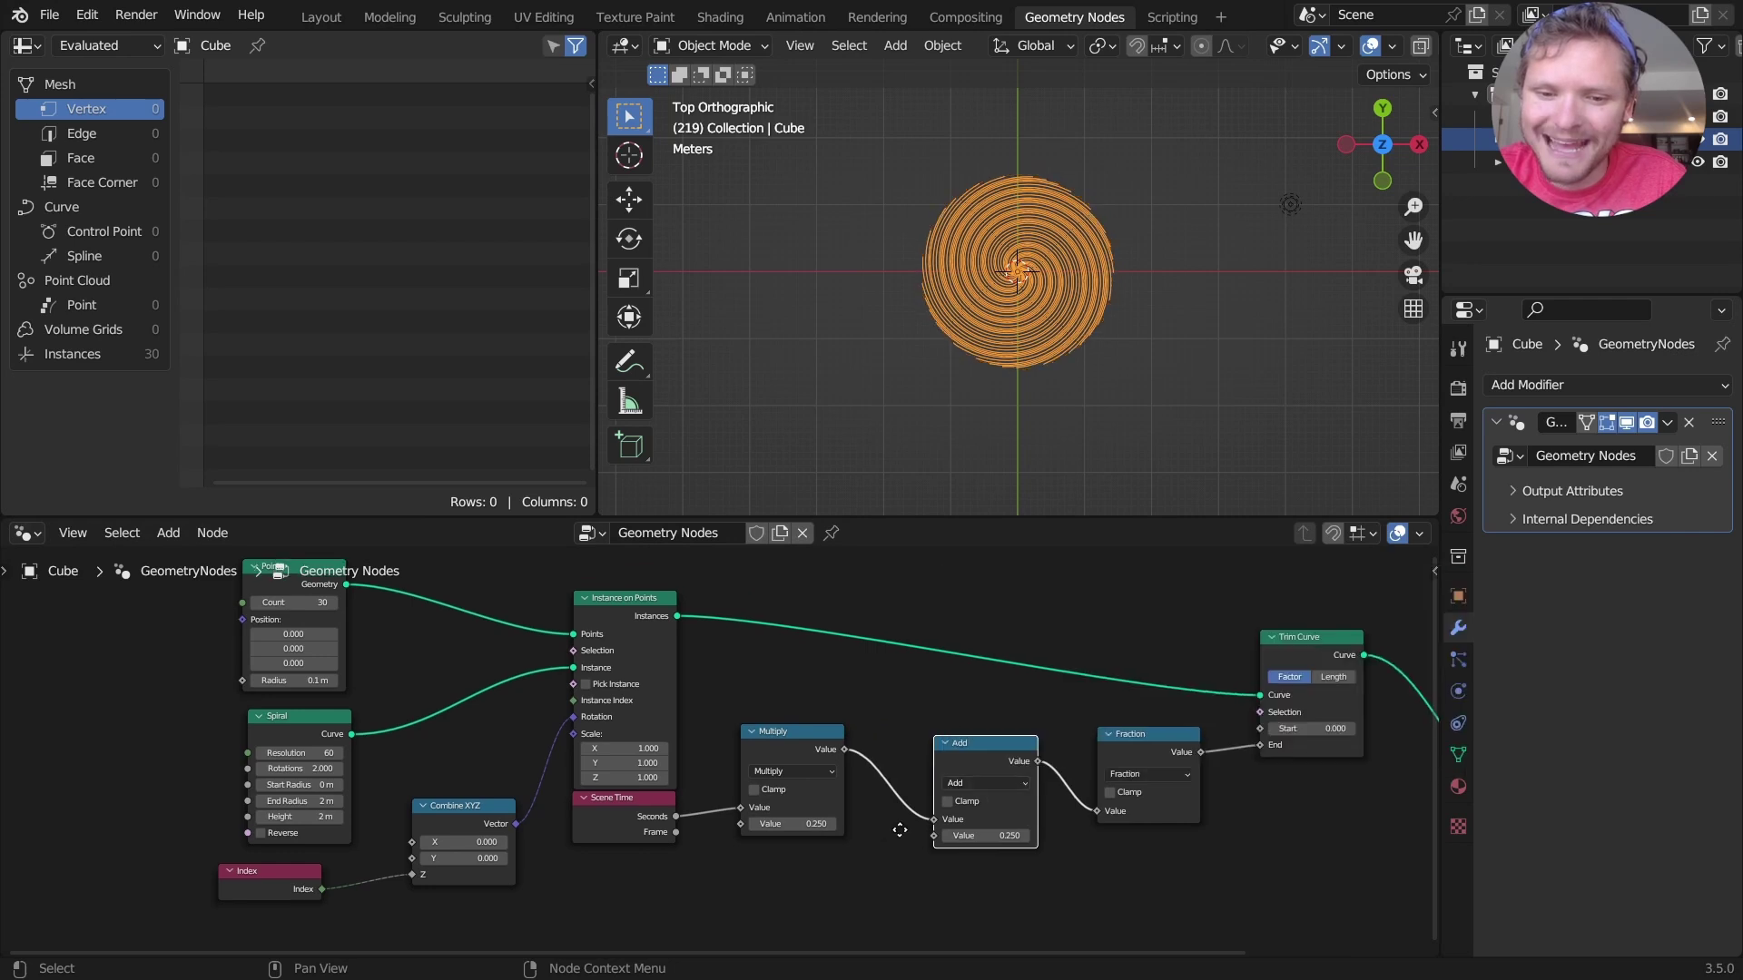
- Connect a new Random Value node to the Add node's second Value input and play back the animation
middle_drag(899, 829, 1005, 719)
key(shift+a)
text(r)
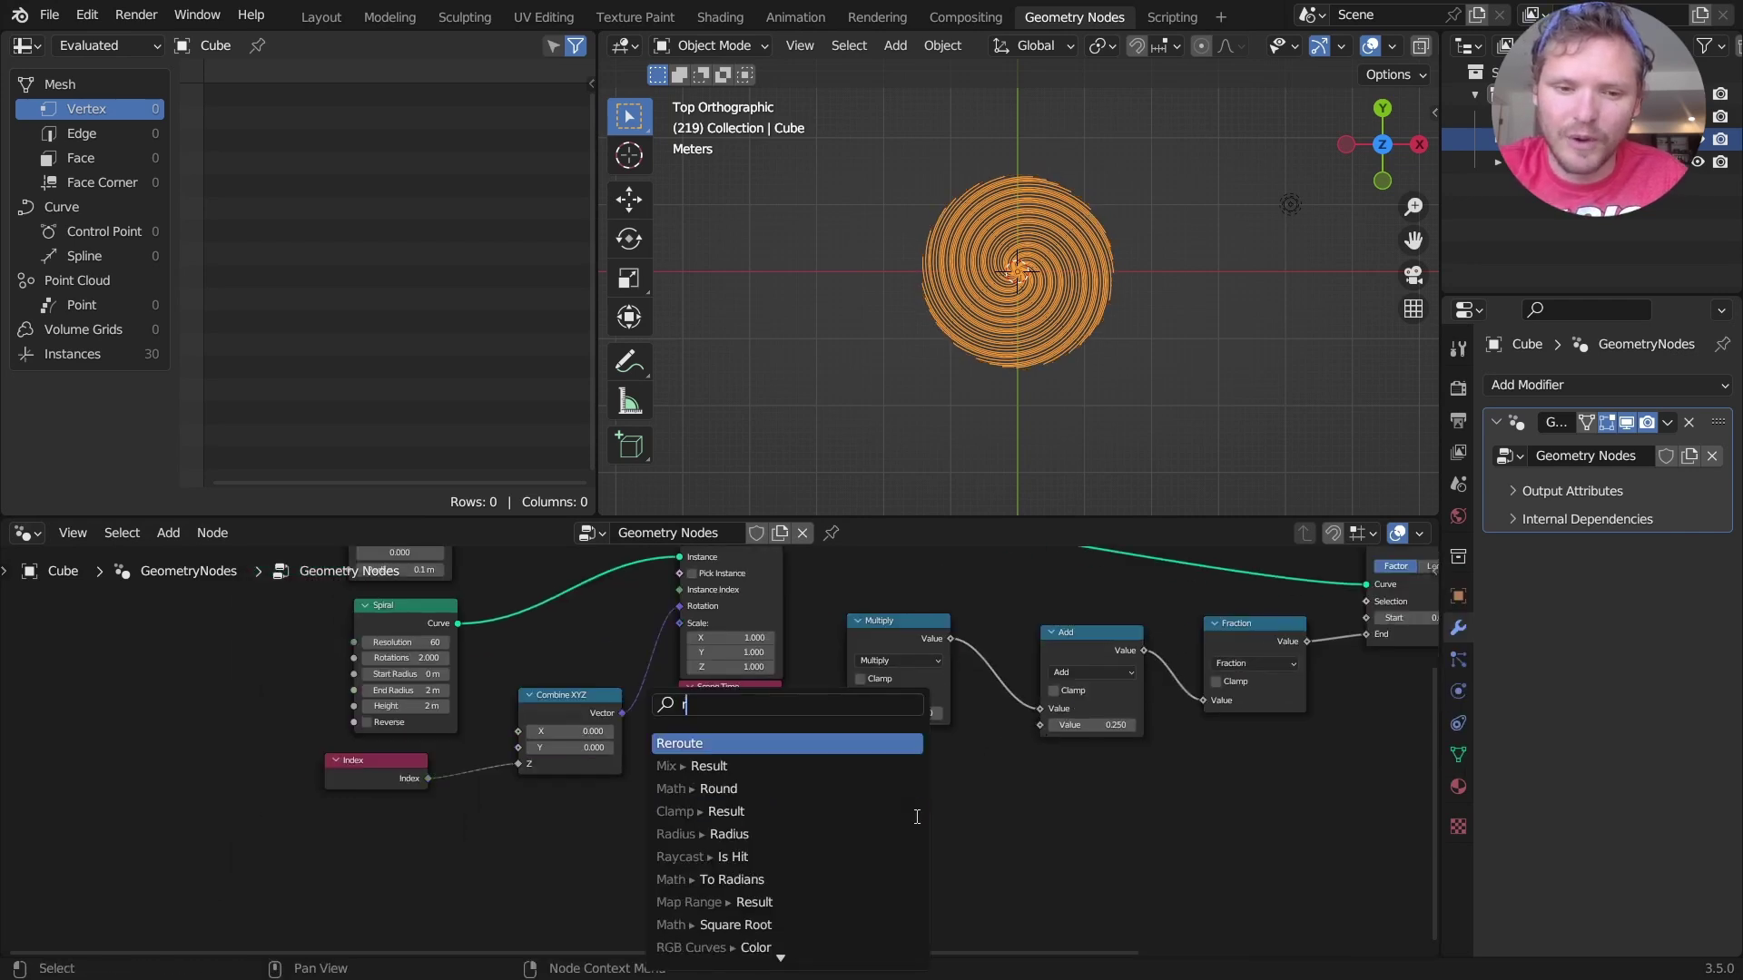
text(andom)
key(Return)
click(940, 772)
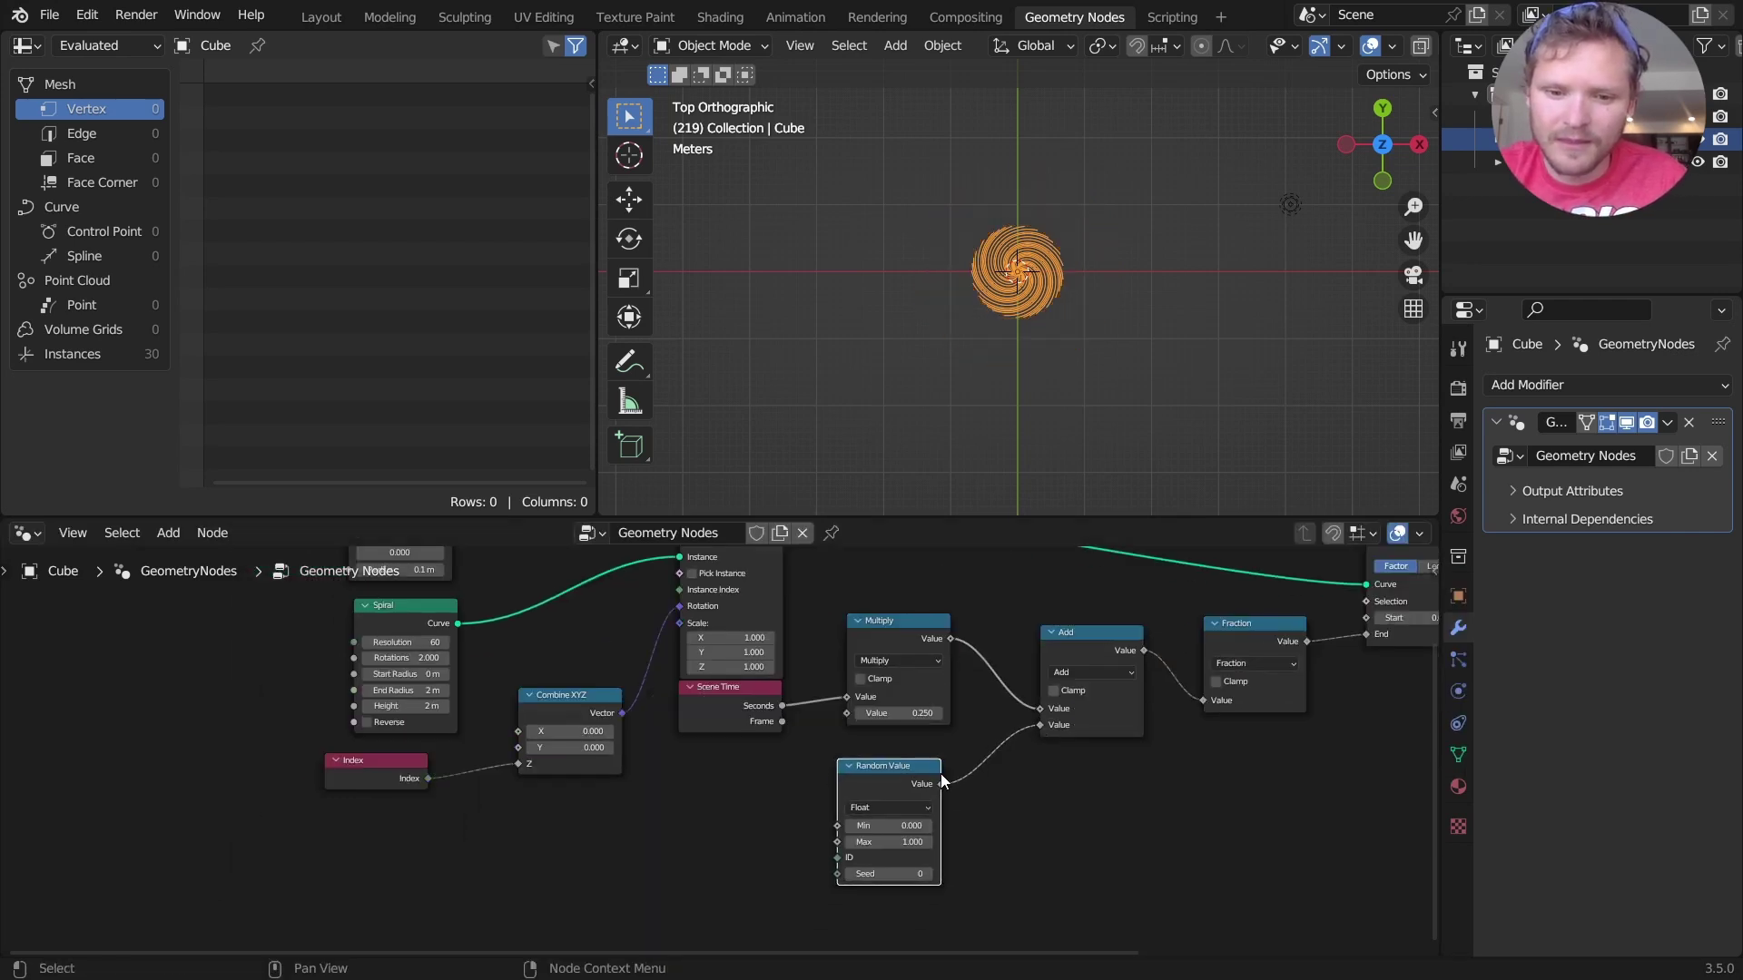
key(space)
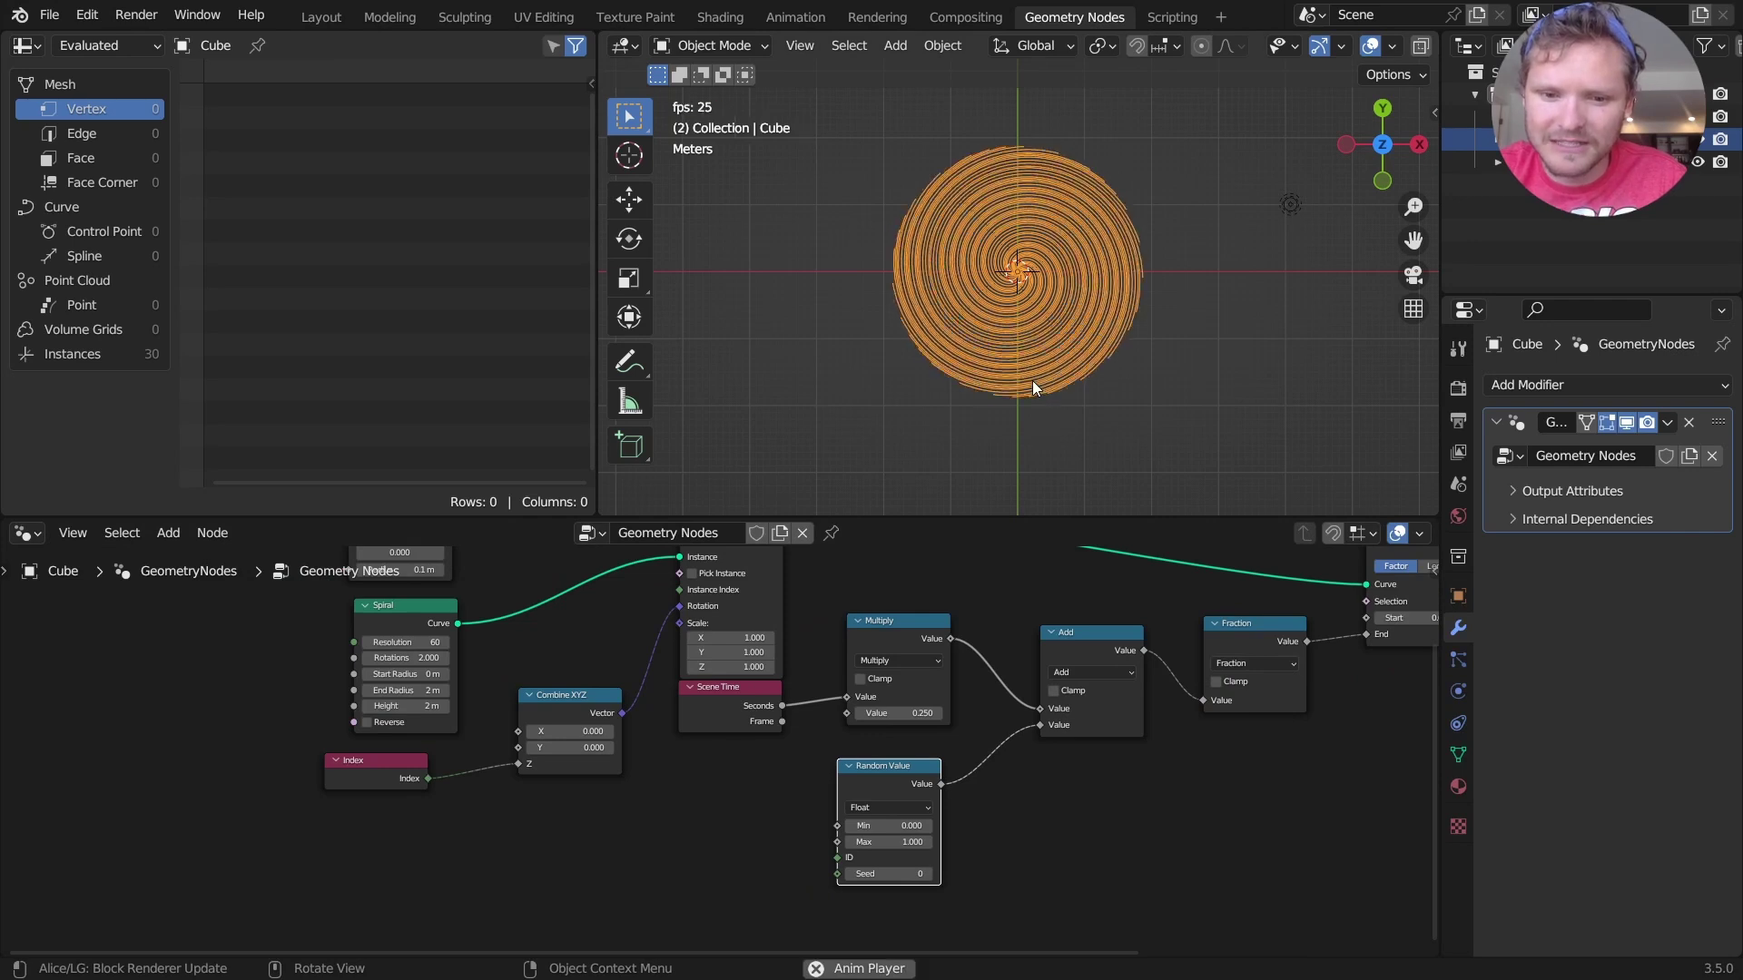
key(space)
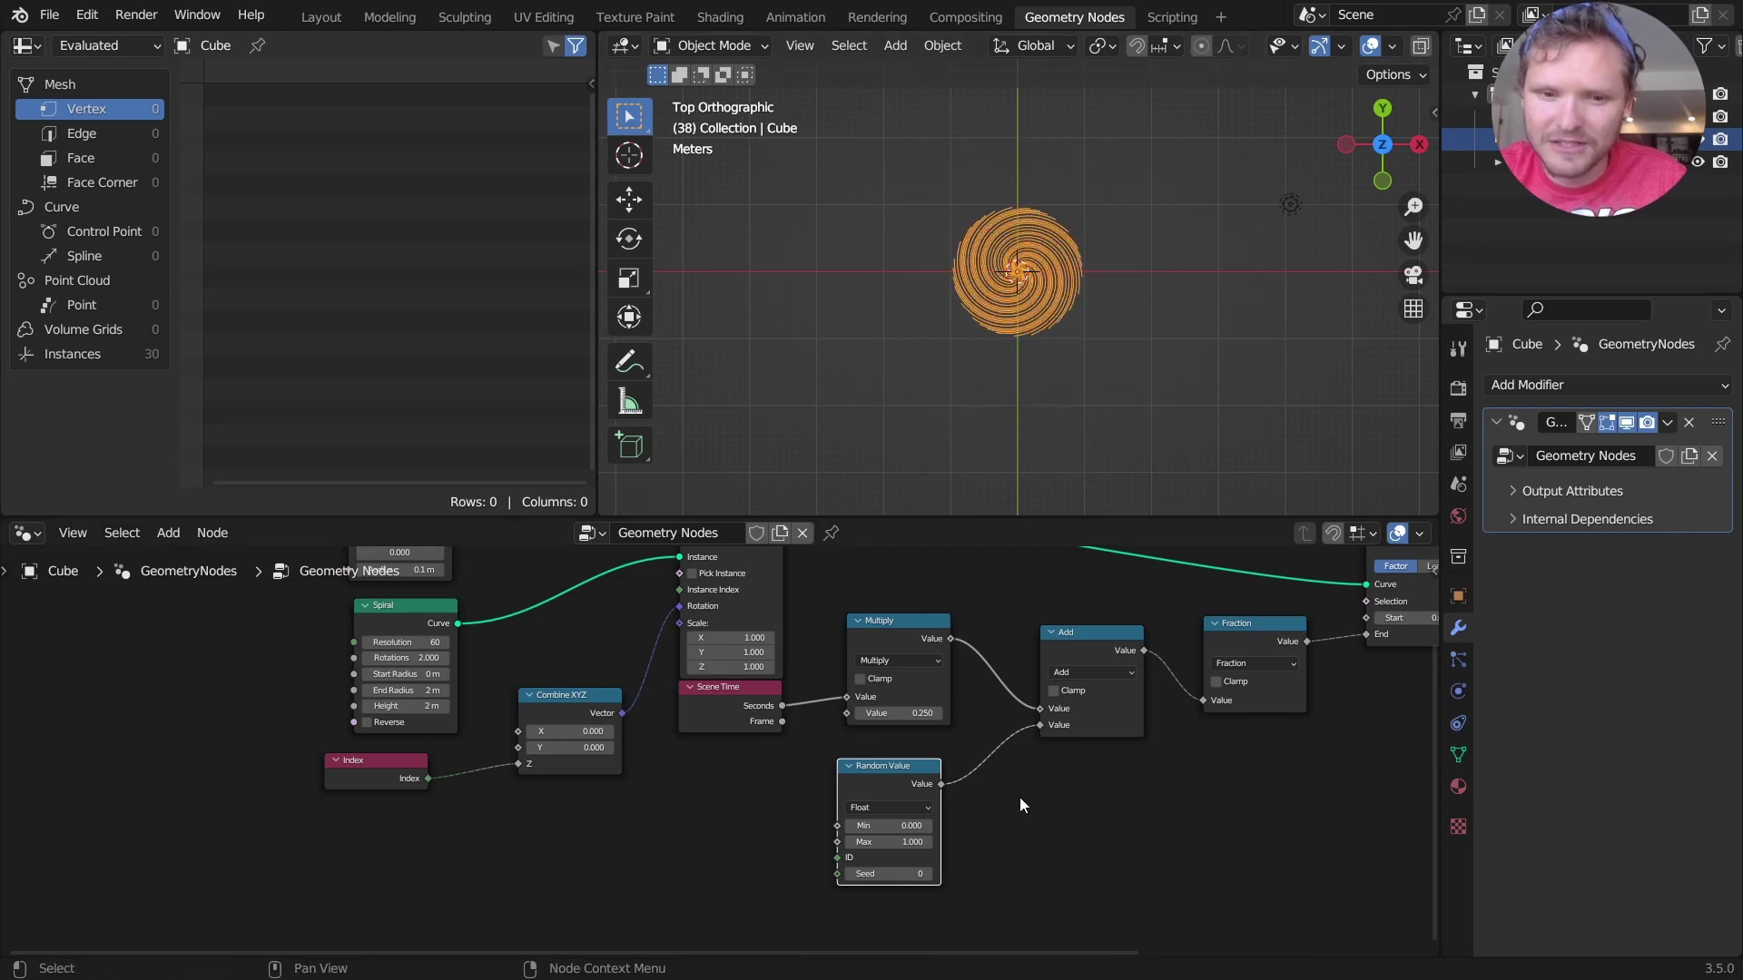
- Insert a Realize Instances node between Instance on Points and Trim Curve, and play back the animation
middle_drag(869, 582, 890, 661)
key(shift+a)
text(rea)
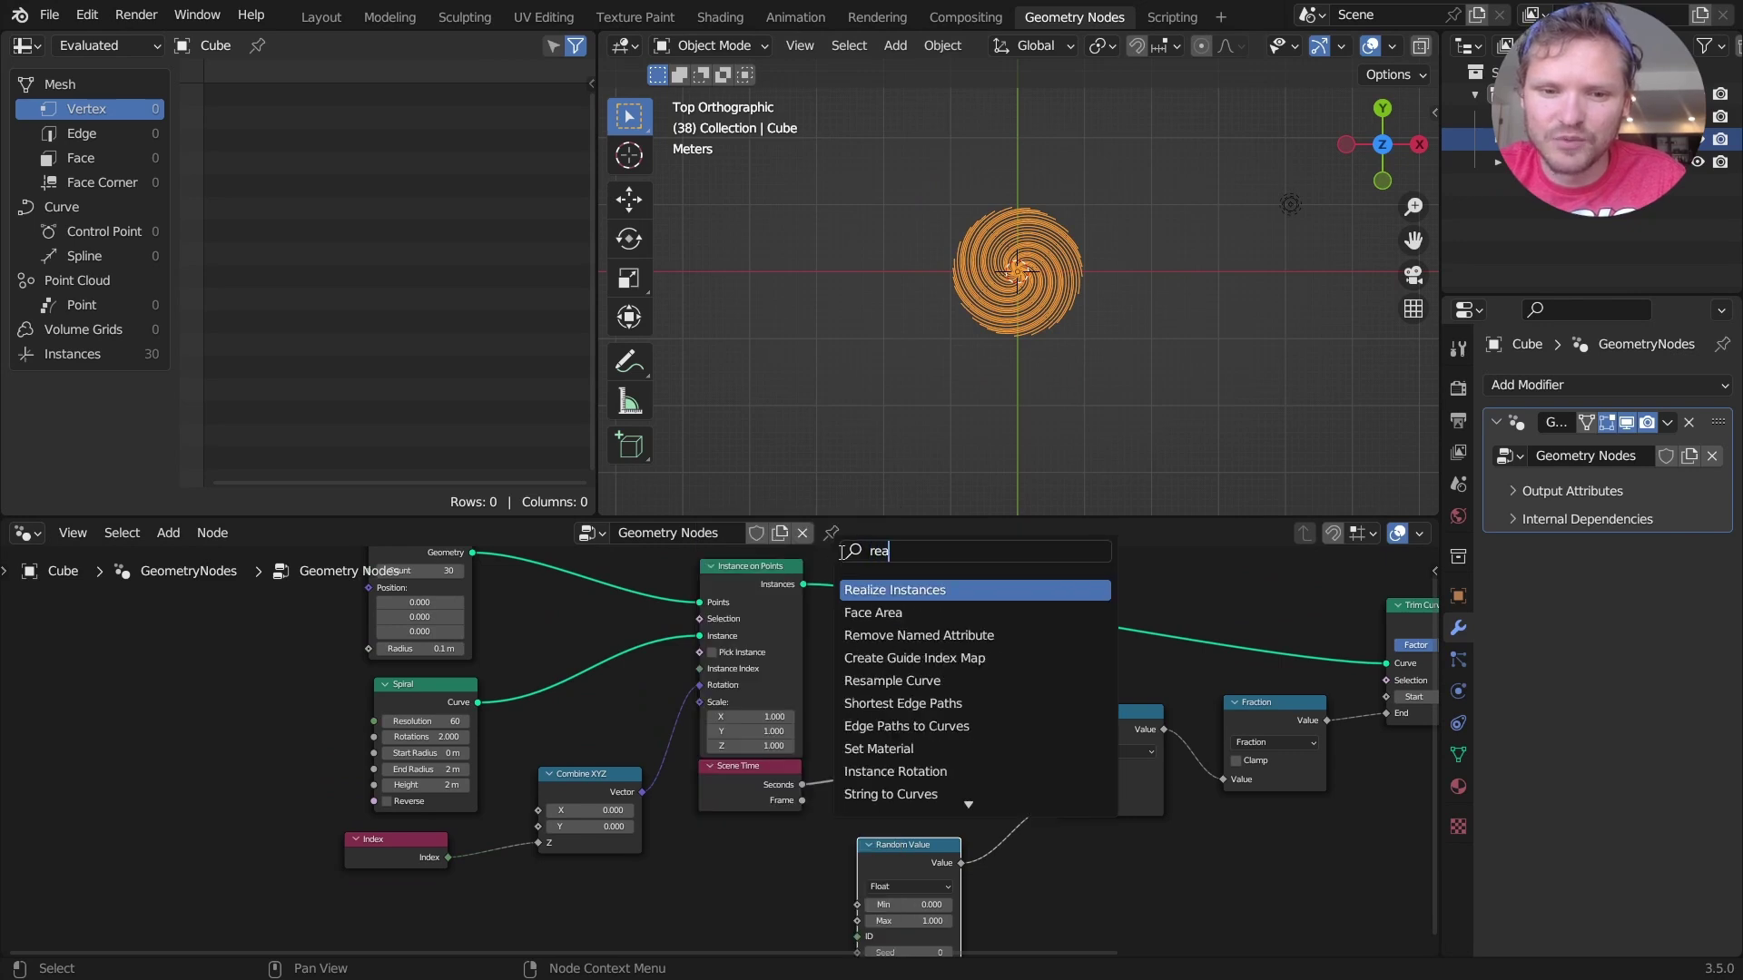
key(Return)
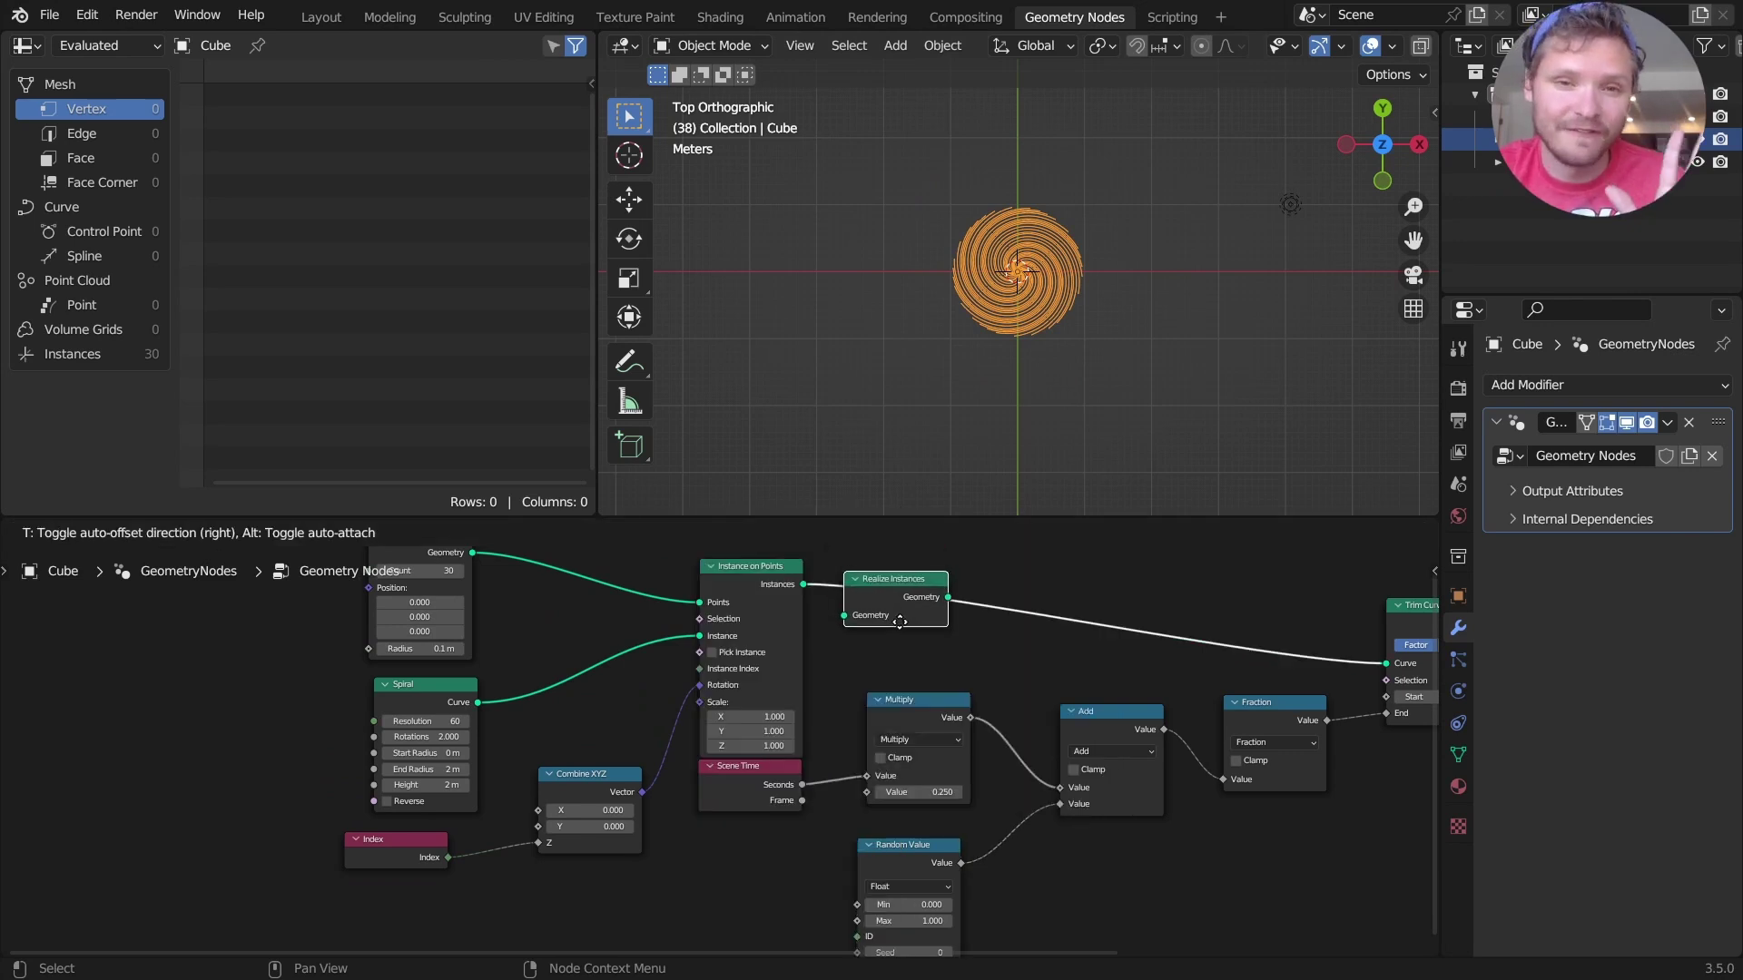
click(918, 622)
key(space)
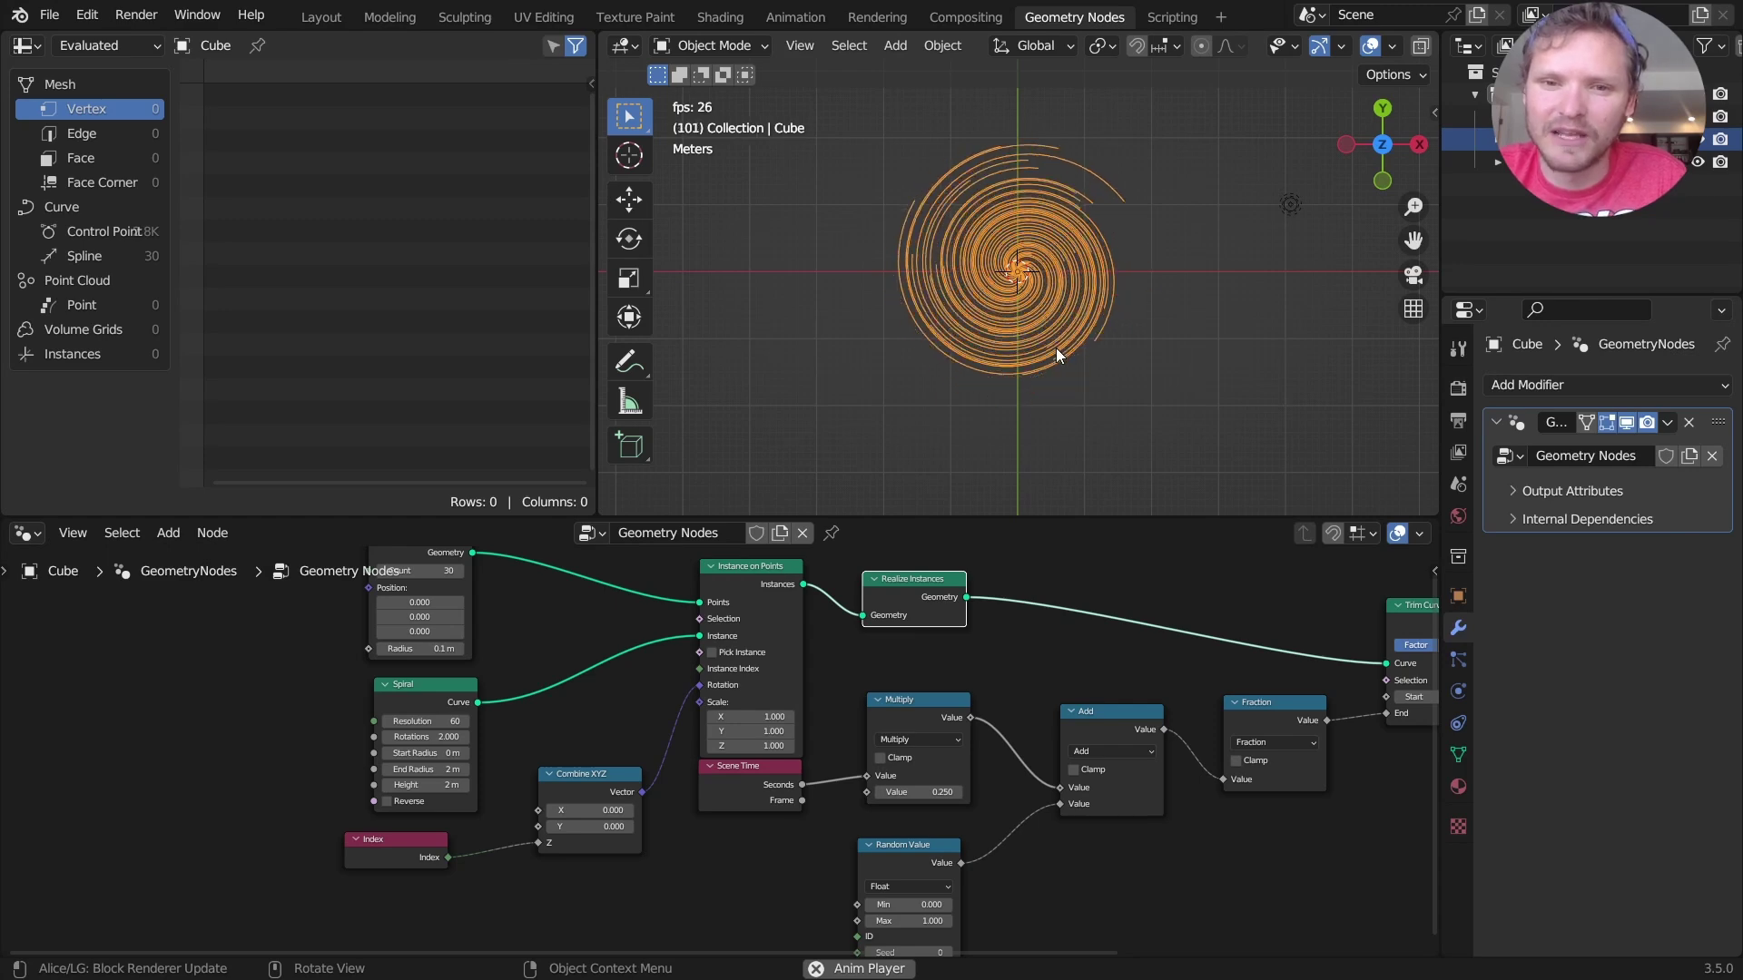
key(space)
- Move the Group Output node farther away and insert a Curve to Mesh node between Trim Curve and Group Output
ctrl+scroll(968, 760, right, 10)
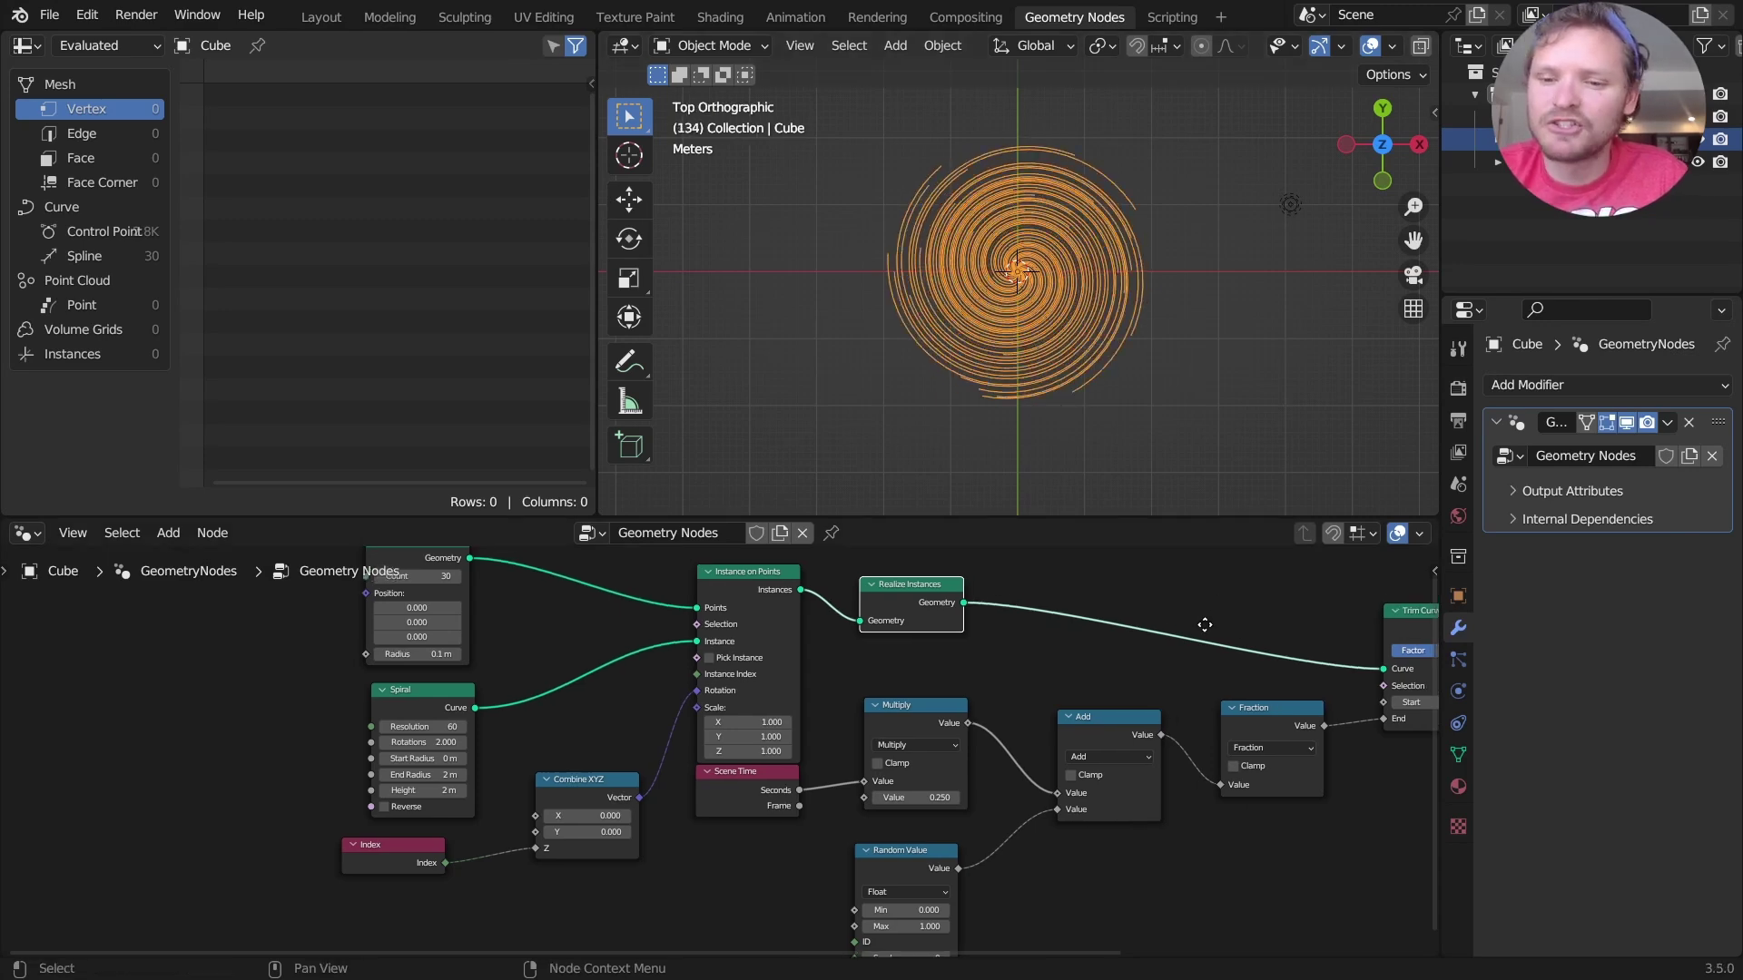
drag(1094, 863, 869, 750)
key(g)
click(1169, 688)
key(shift+a)
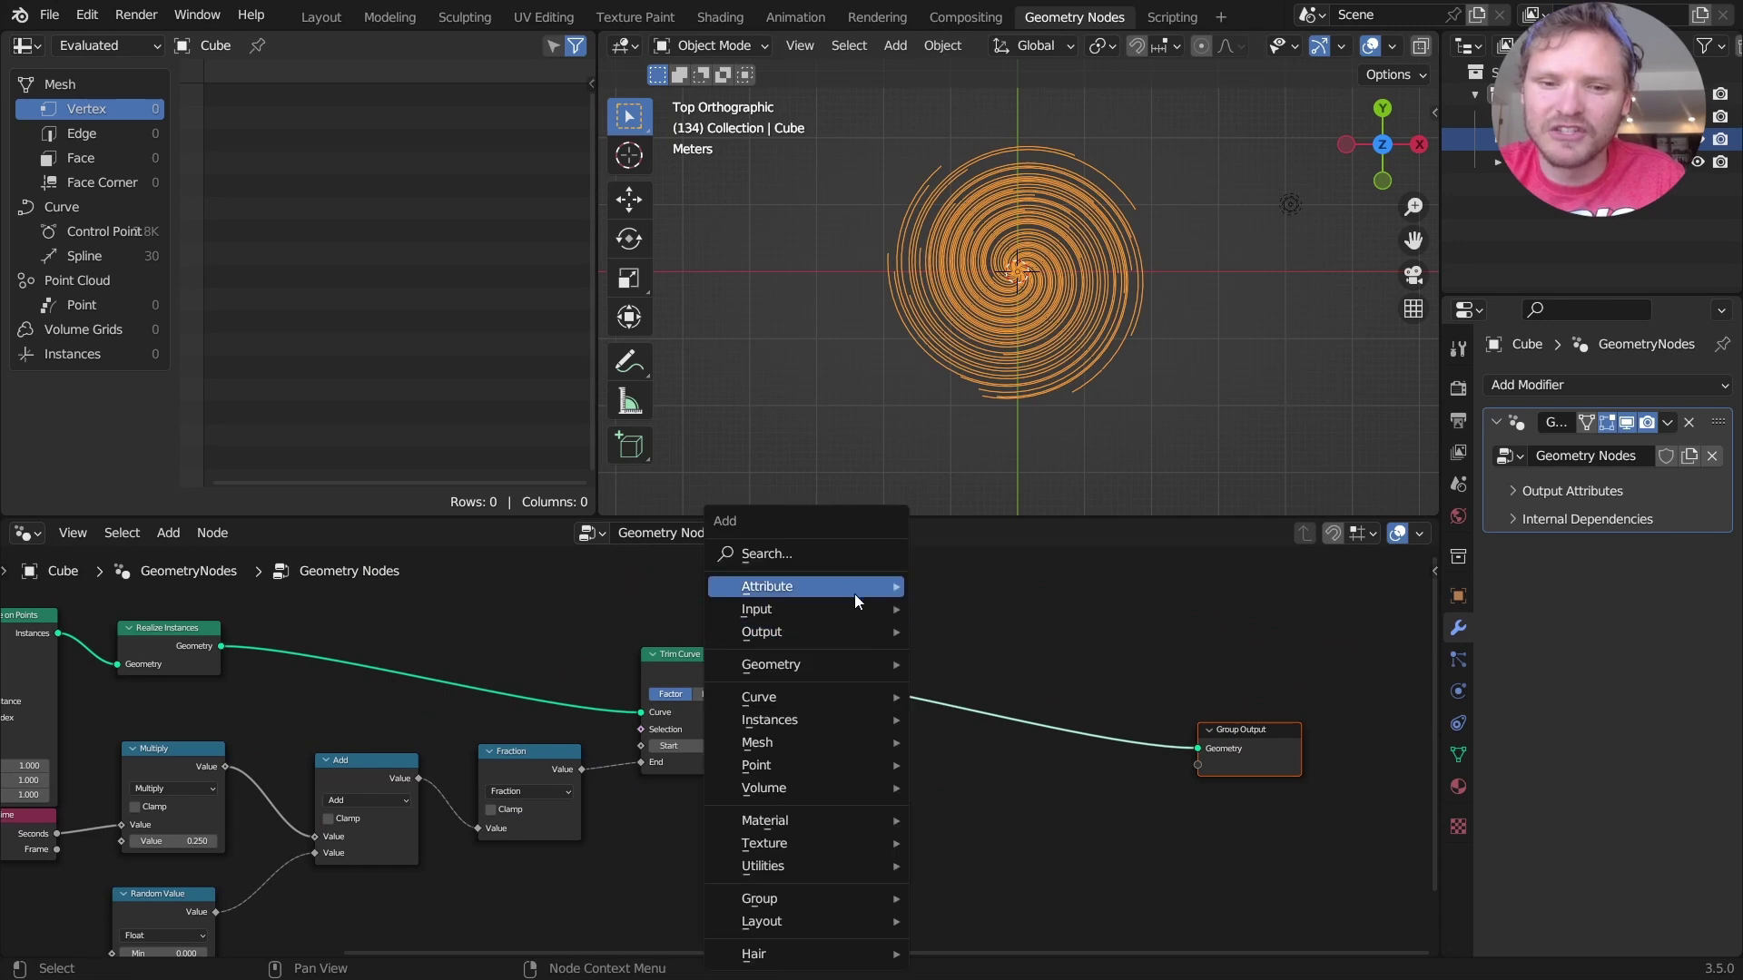
click(833, 556)
text(curve to)
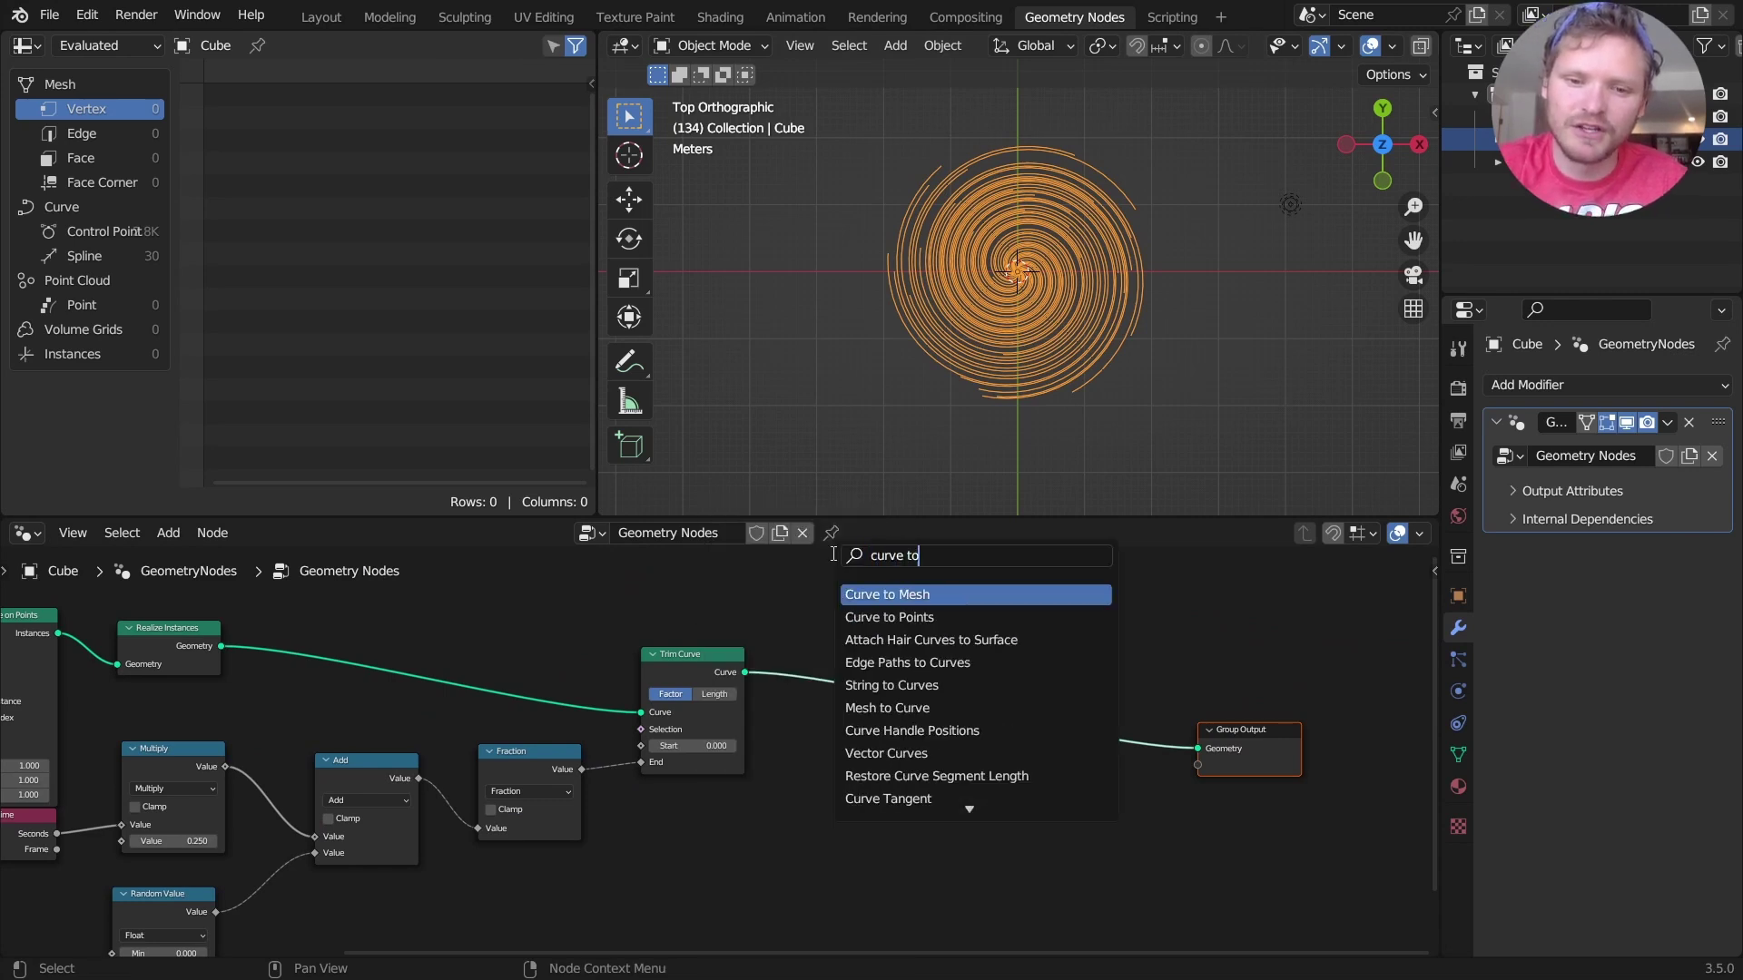
key(Return)
click(870, 657)
scroll(868, 651, up, 2)
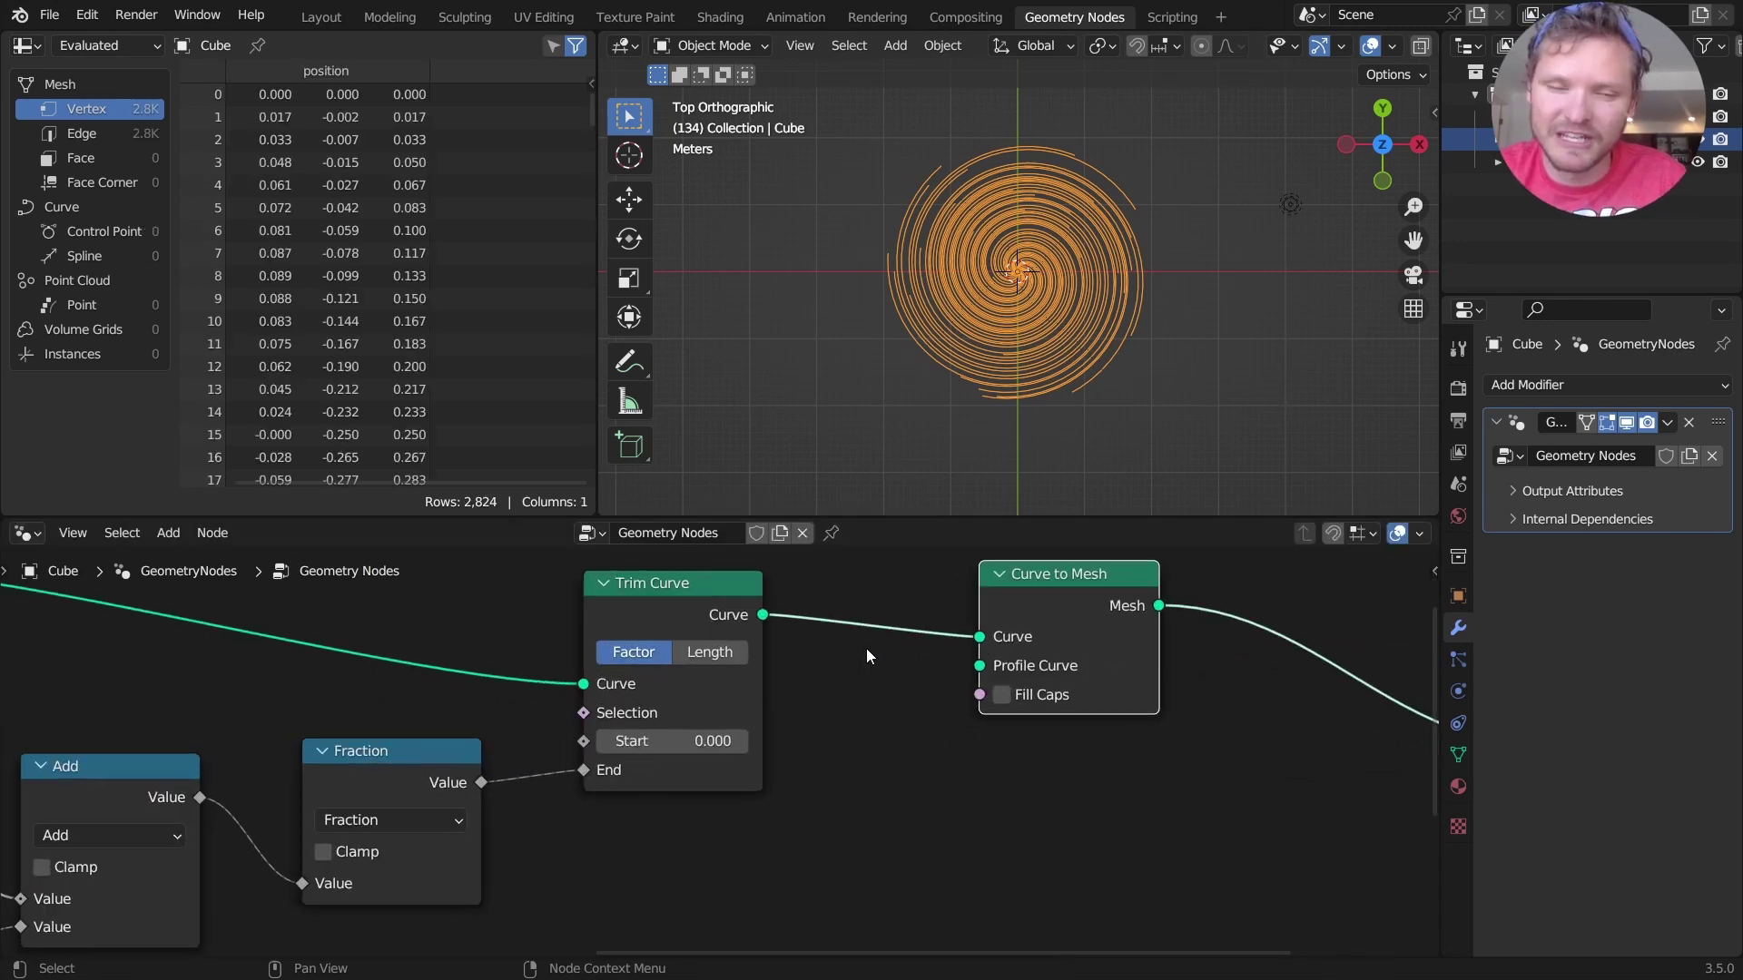
- Connect a new Curve Circle node to the Curve to Mesh node's Profile Curve and set its Radius to 0.01 m
middle_drag(866, 648, 1016, 758)
key(shift+a)
click(797, 570)
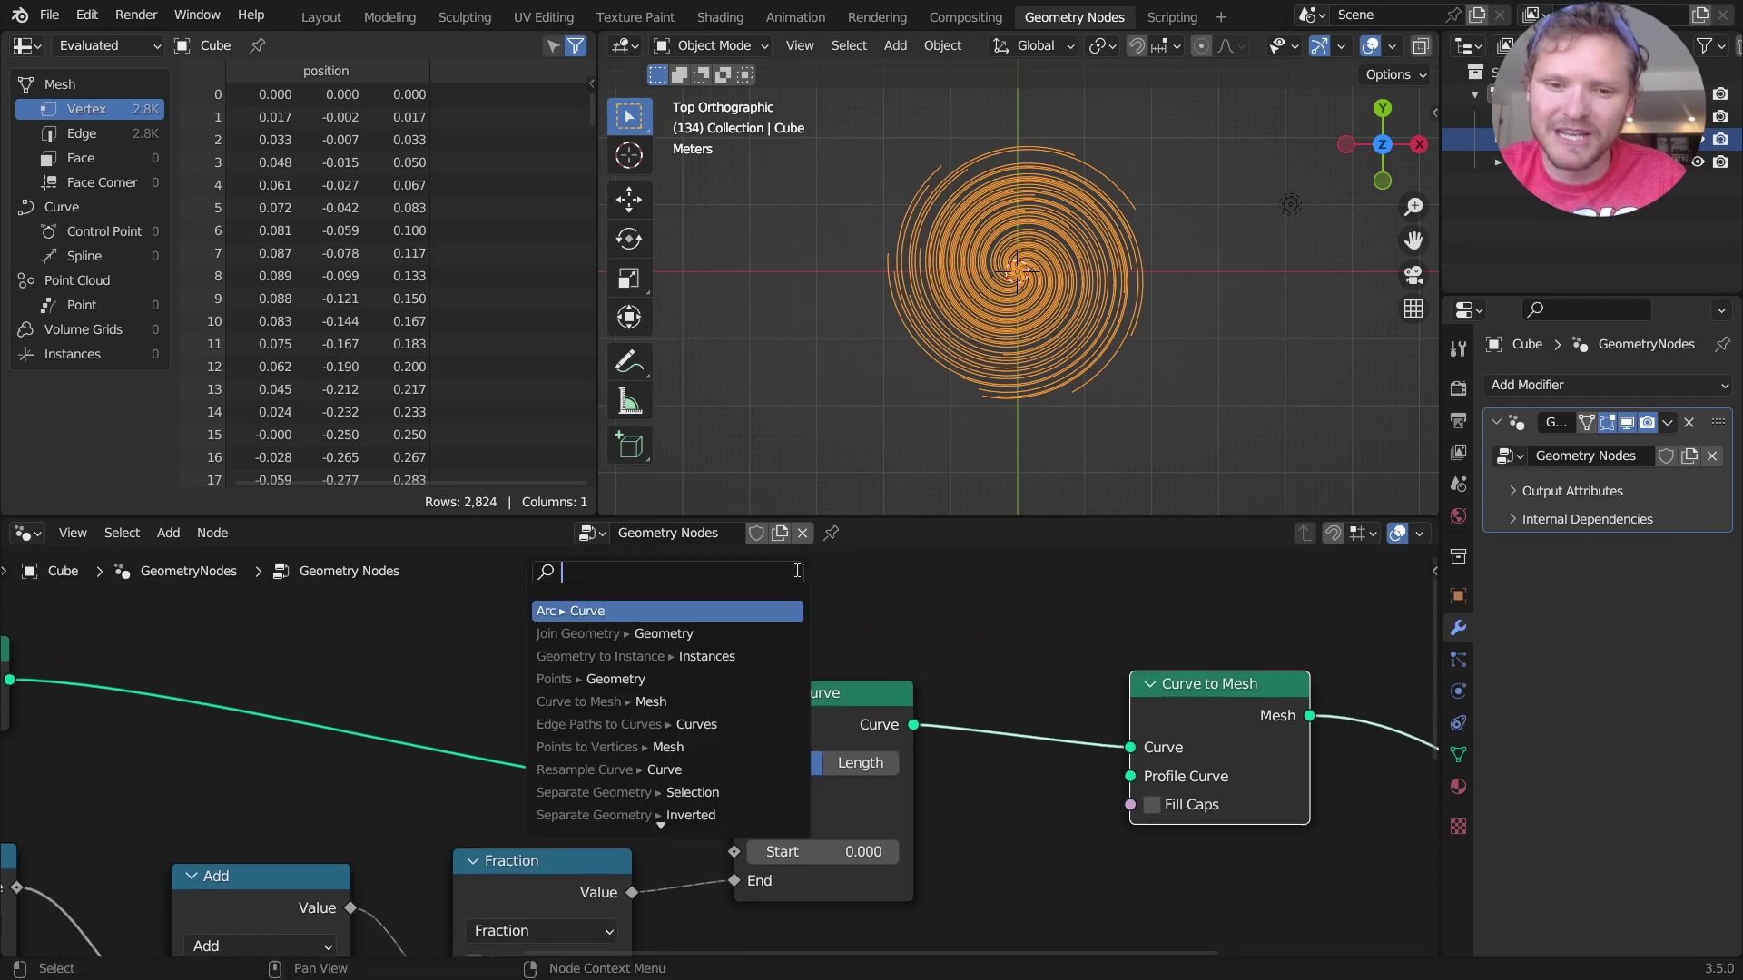
text(circ)
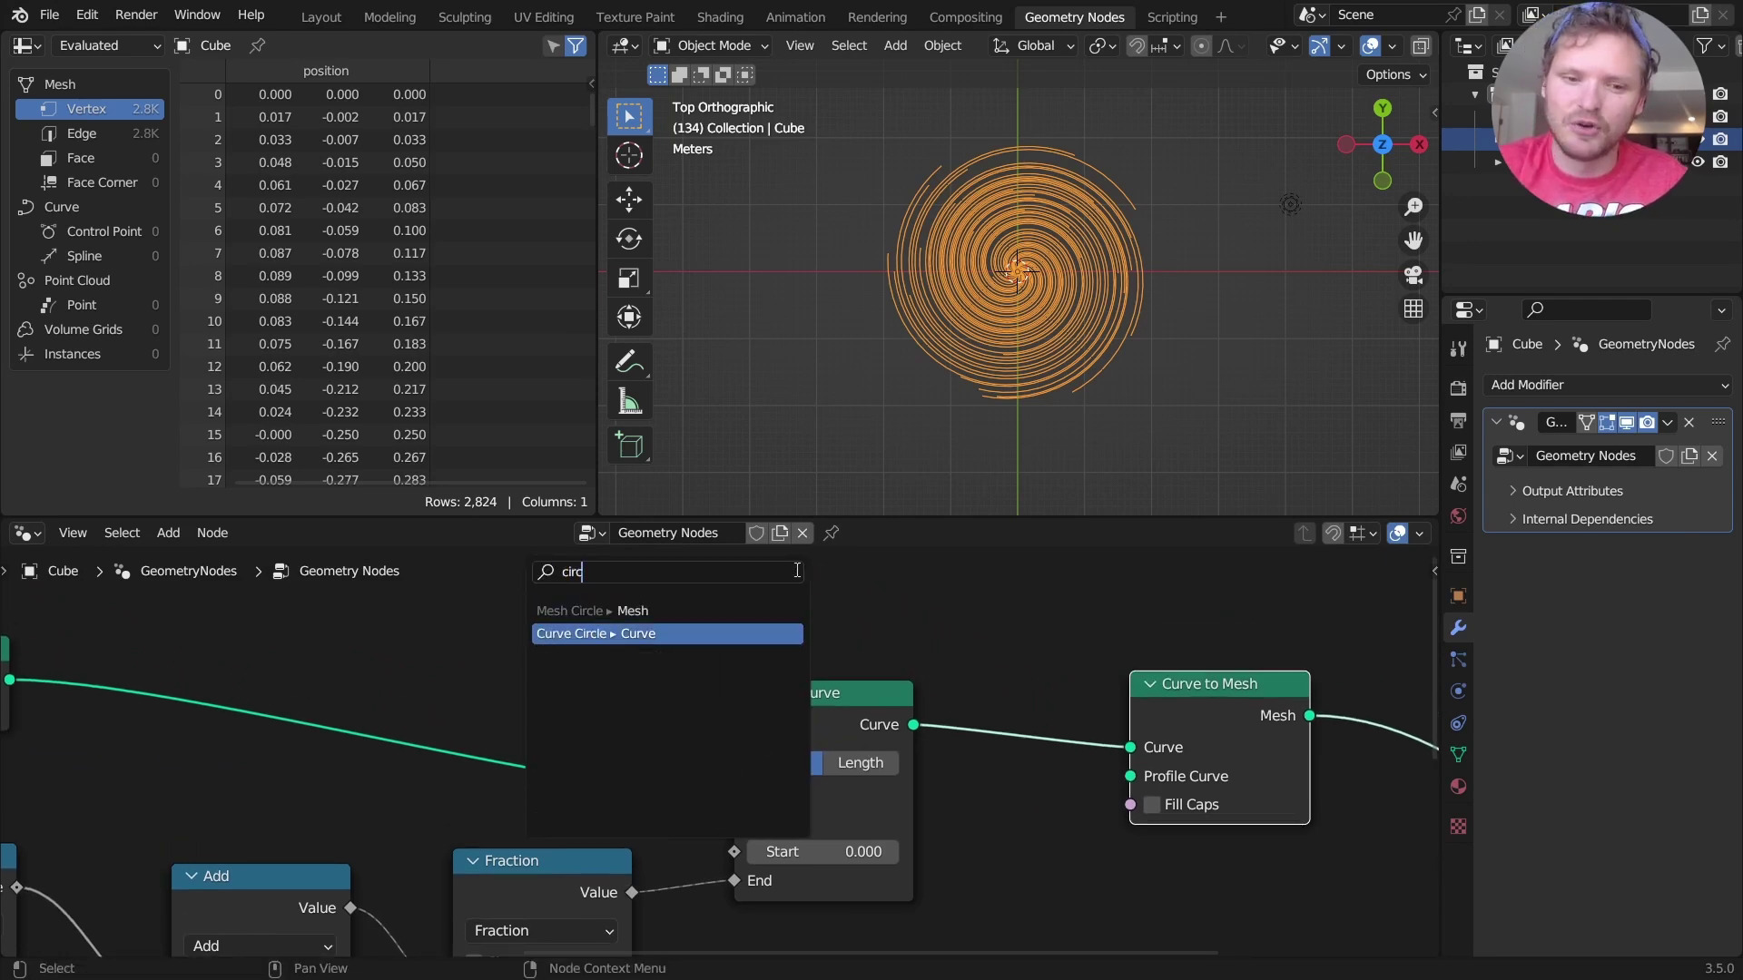
key(Return)
drag(817, 667, 786, 668)
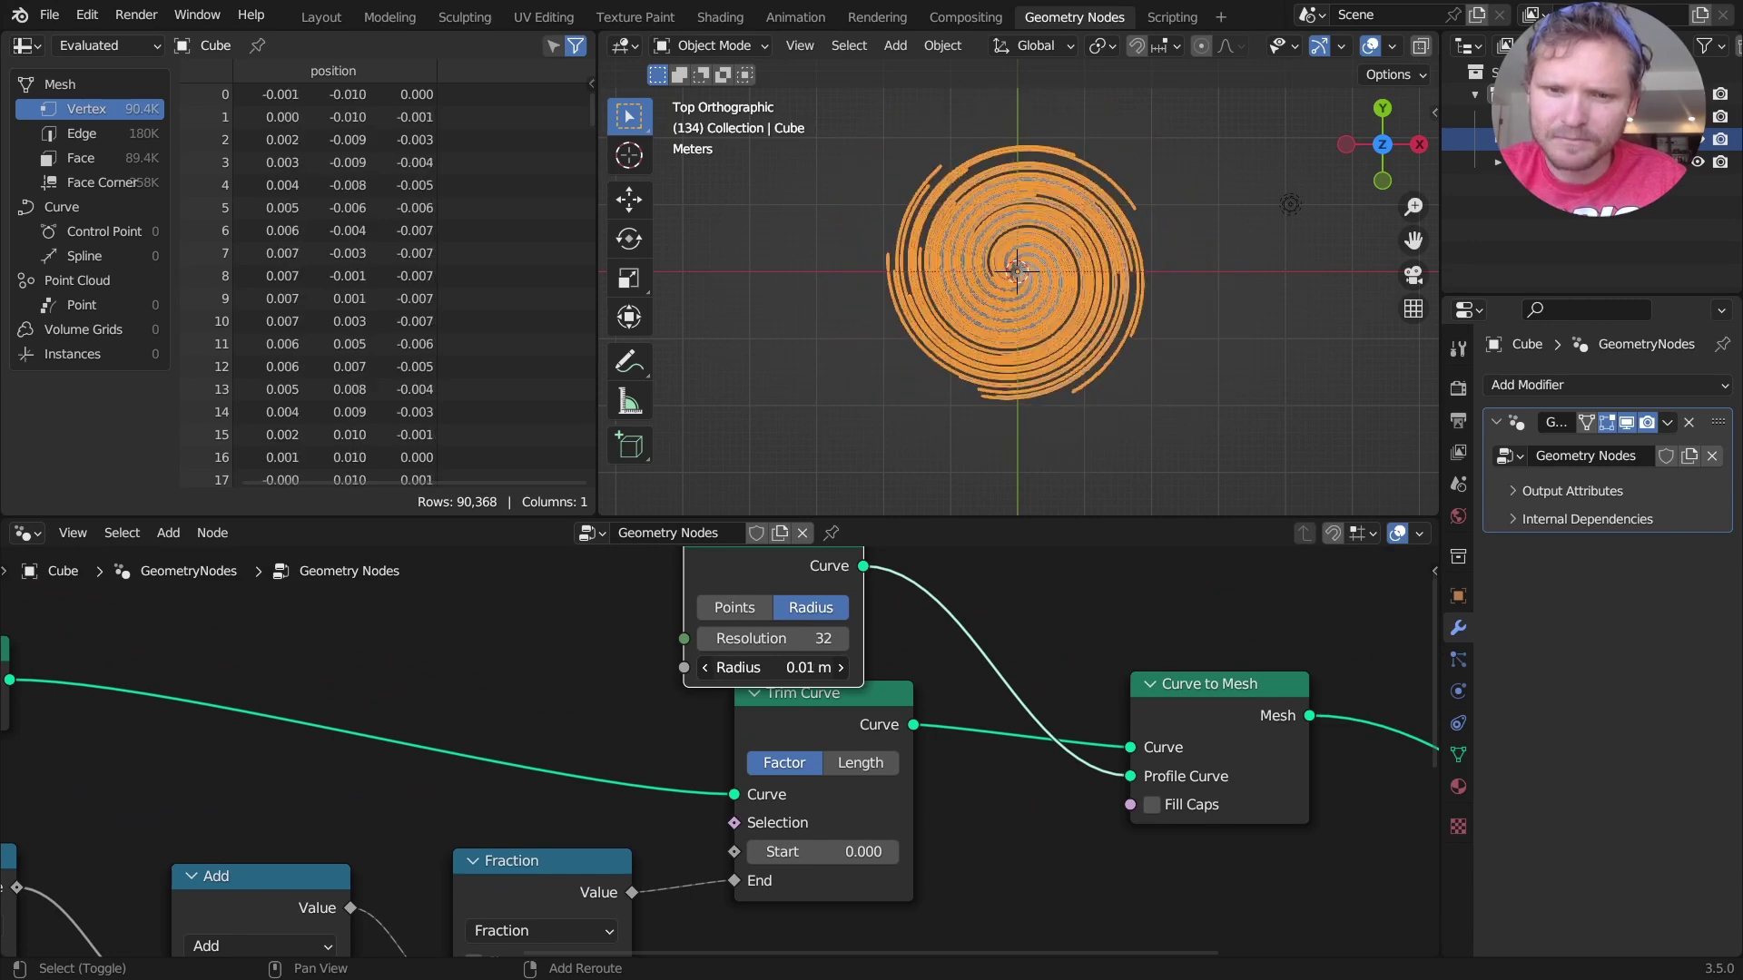
- Deselect the object and play back the meshed swirl, moving the Curve Circle node clear of Trim Curve
click(1174, 405)
scroll(1102, 325, up, 2)
key(space)
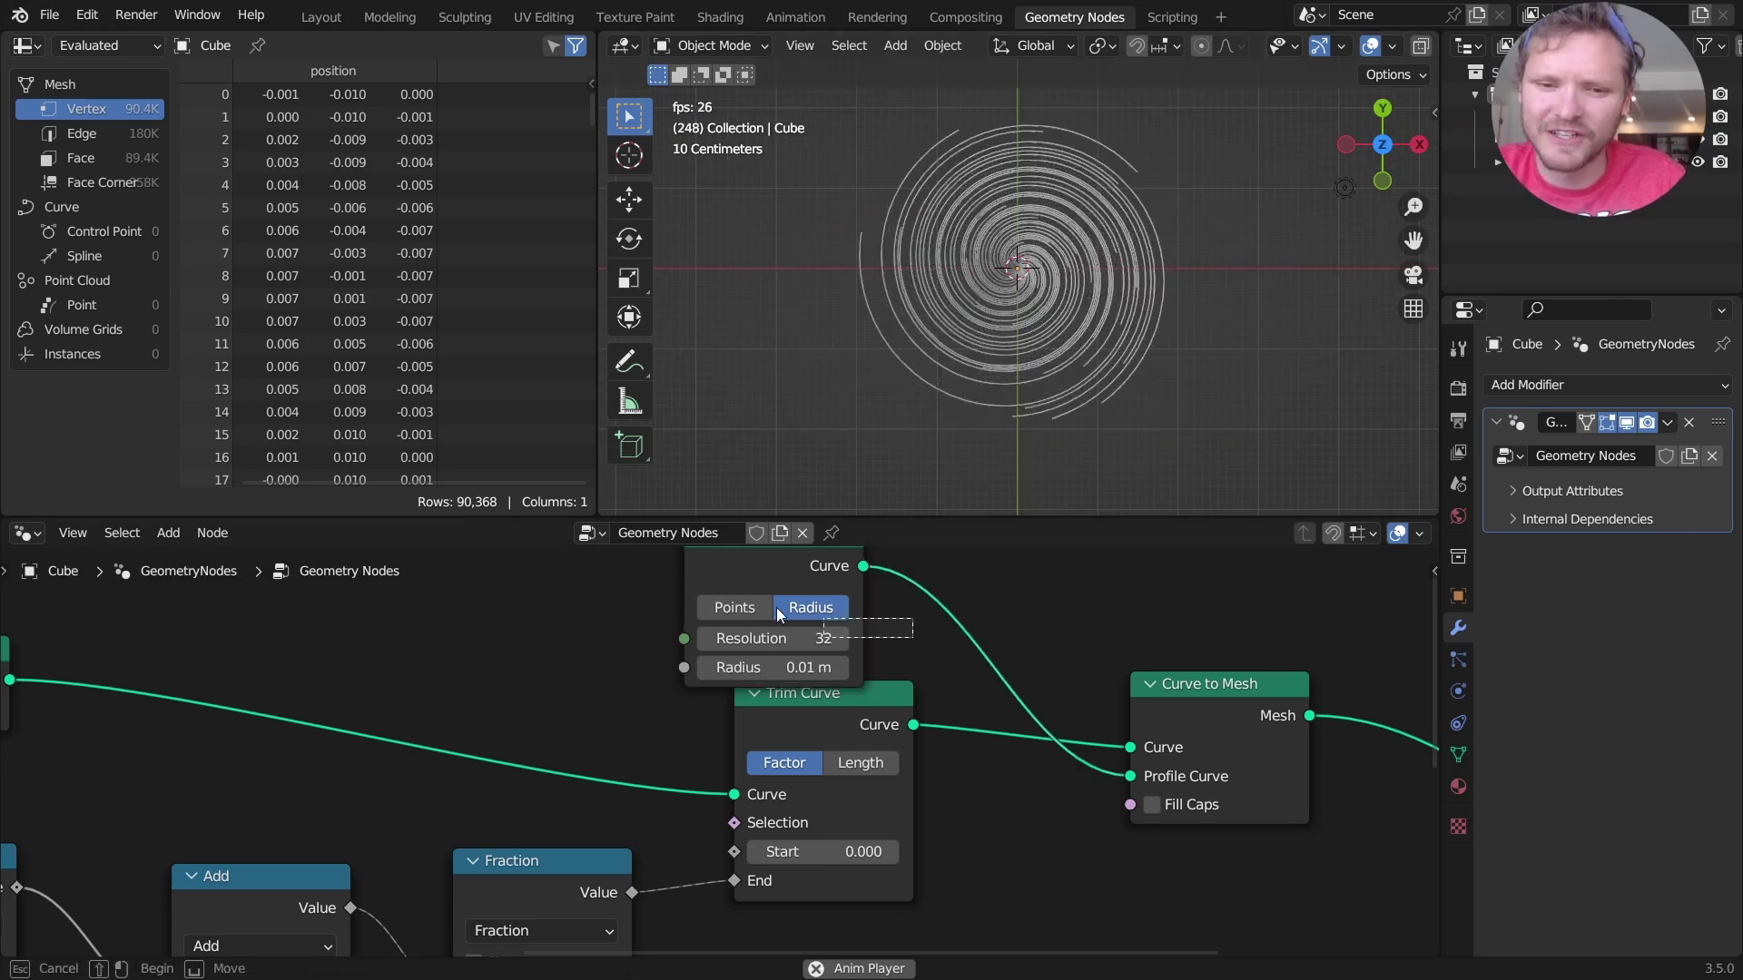
drag(776, 607, 854, 592)
key(space)
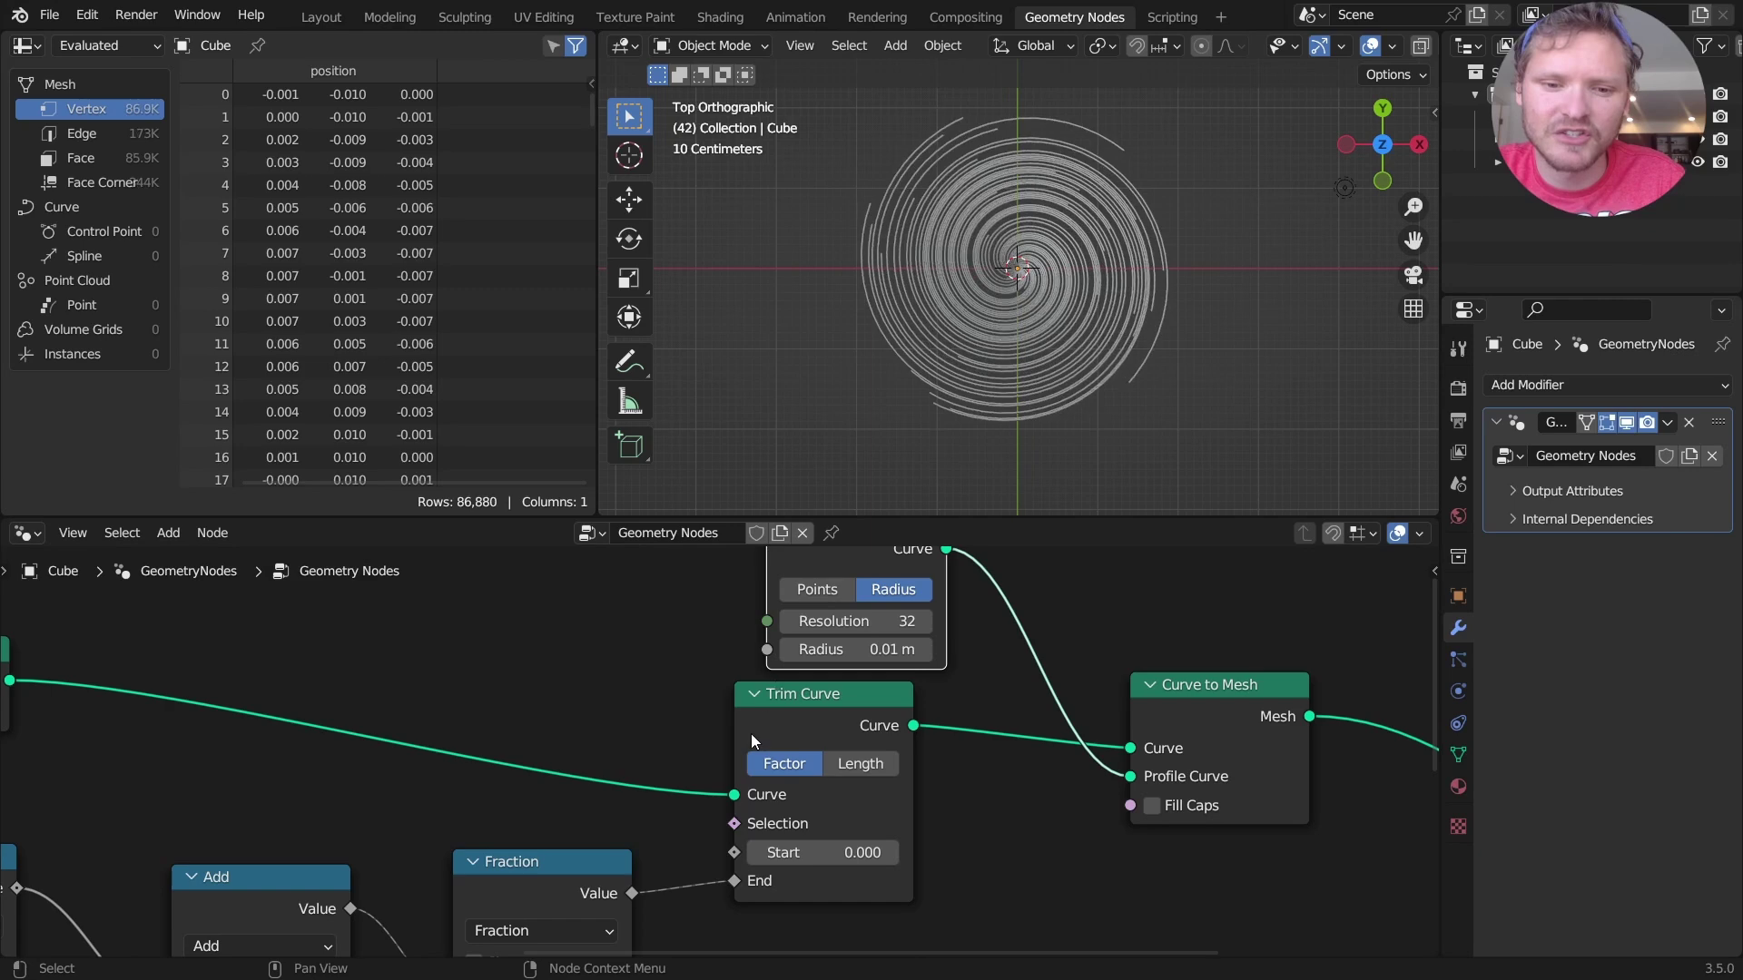
- Insert a Set Curve Radius node between Trim Curve and Curve to Mesh, with its Radius set to 1 m
middle_drag(704, 736, 635, 693)
drag(1129, 652, 1269, 678)
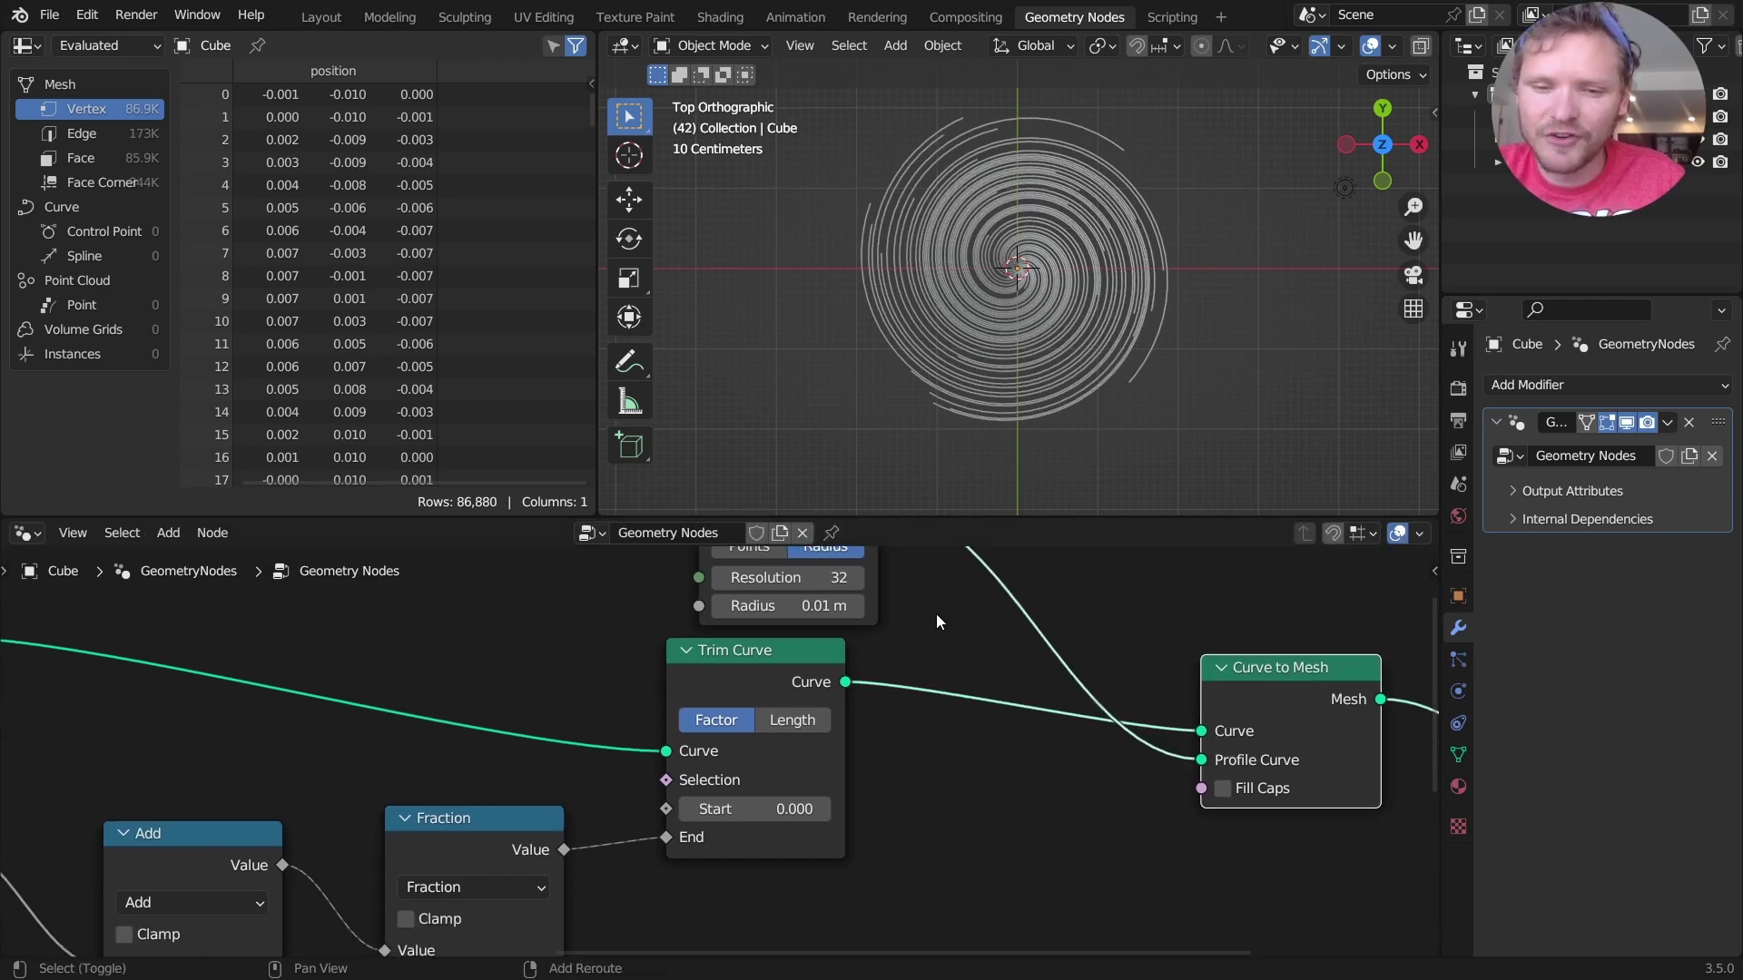
key(shift+a)
text(set rad)
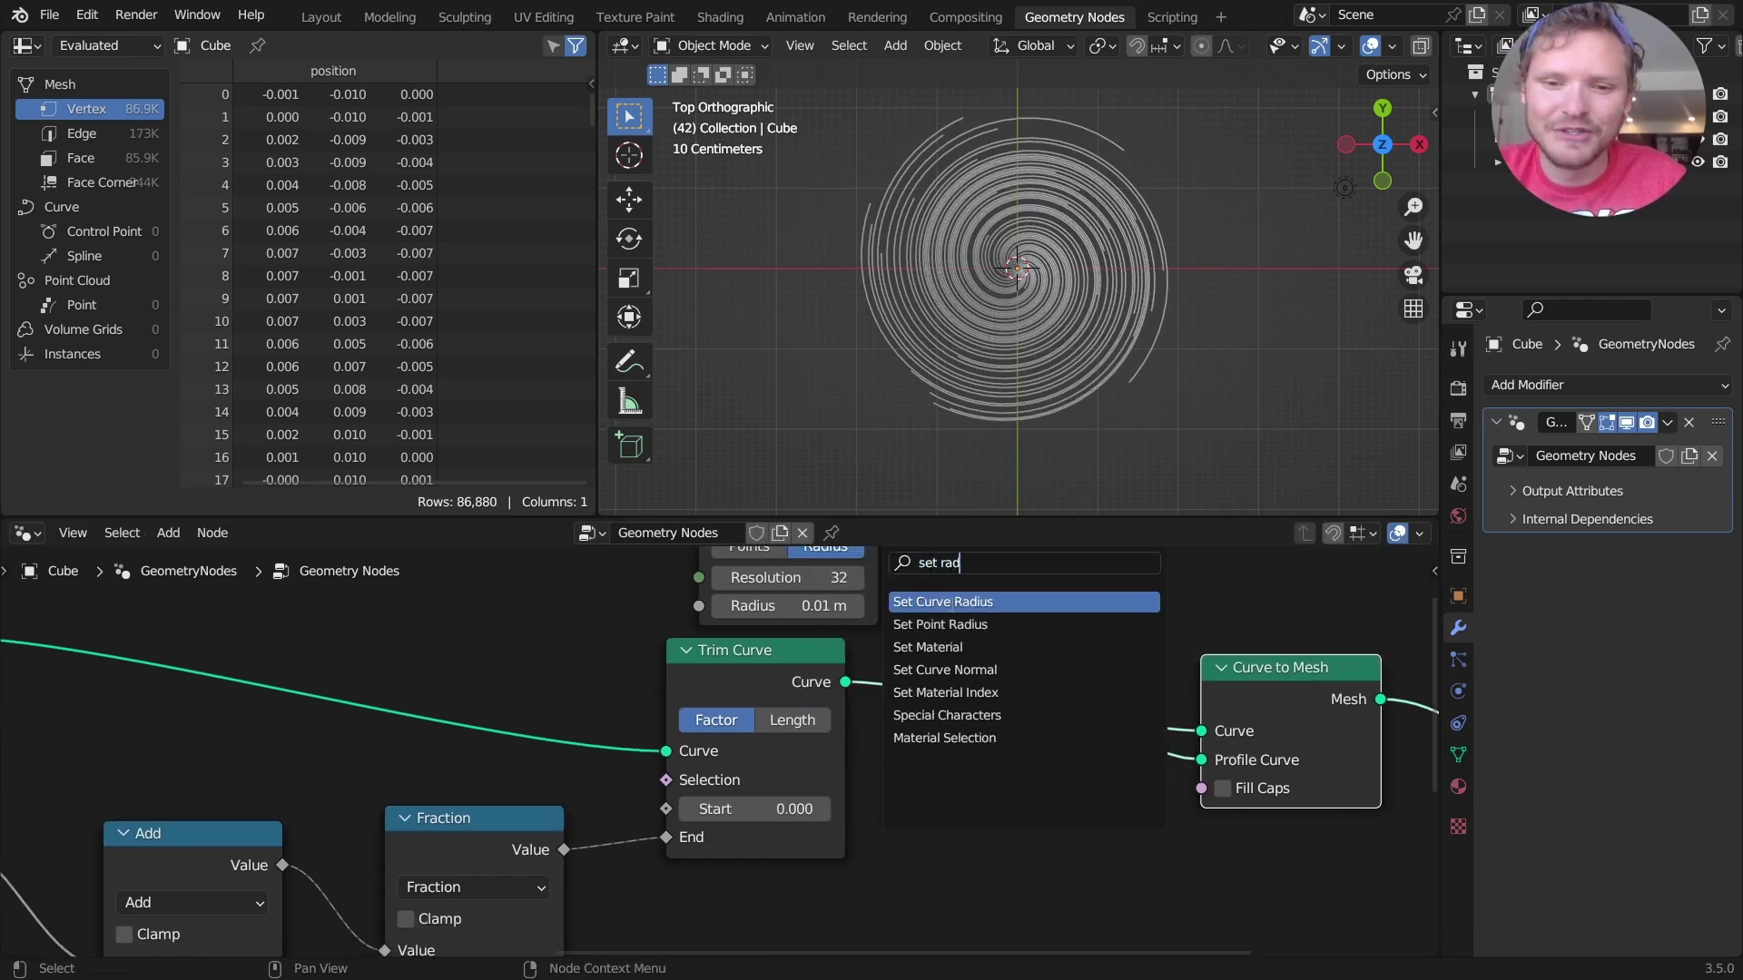
key(Return)
click(1010, 826)
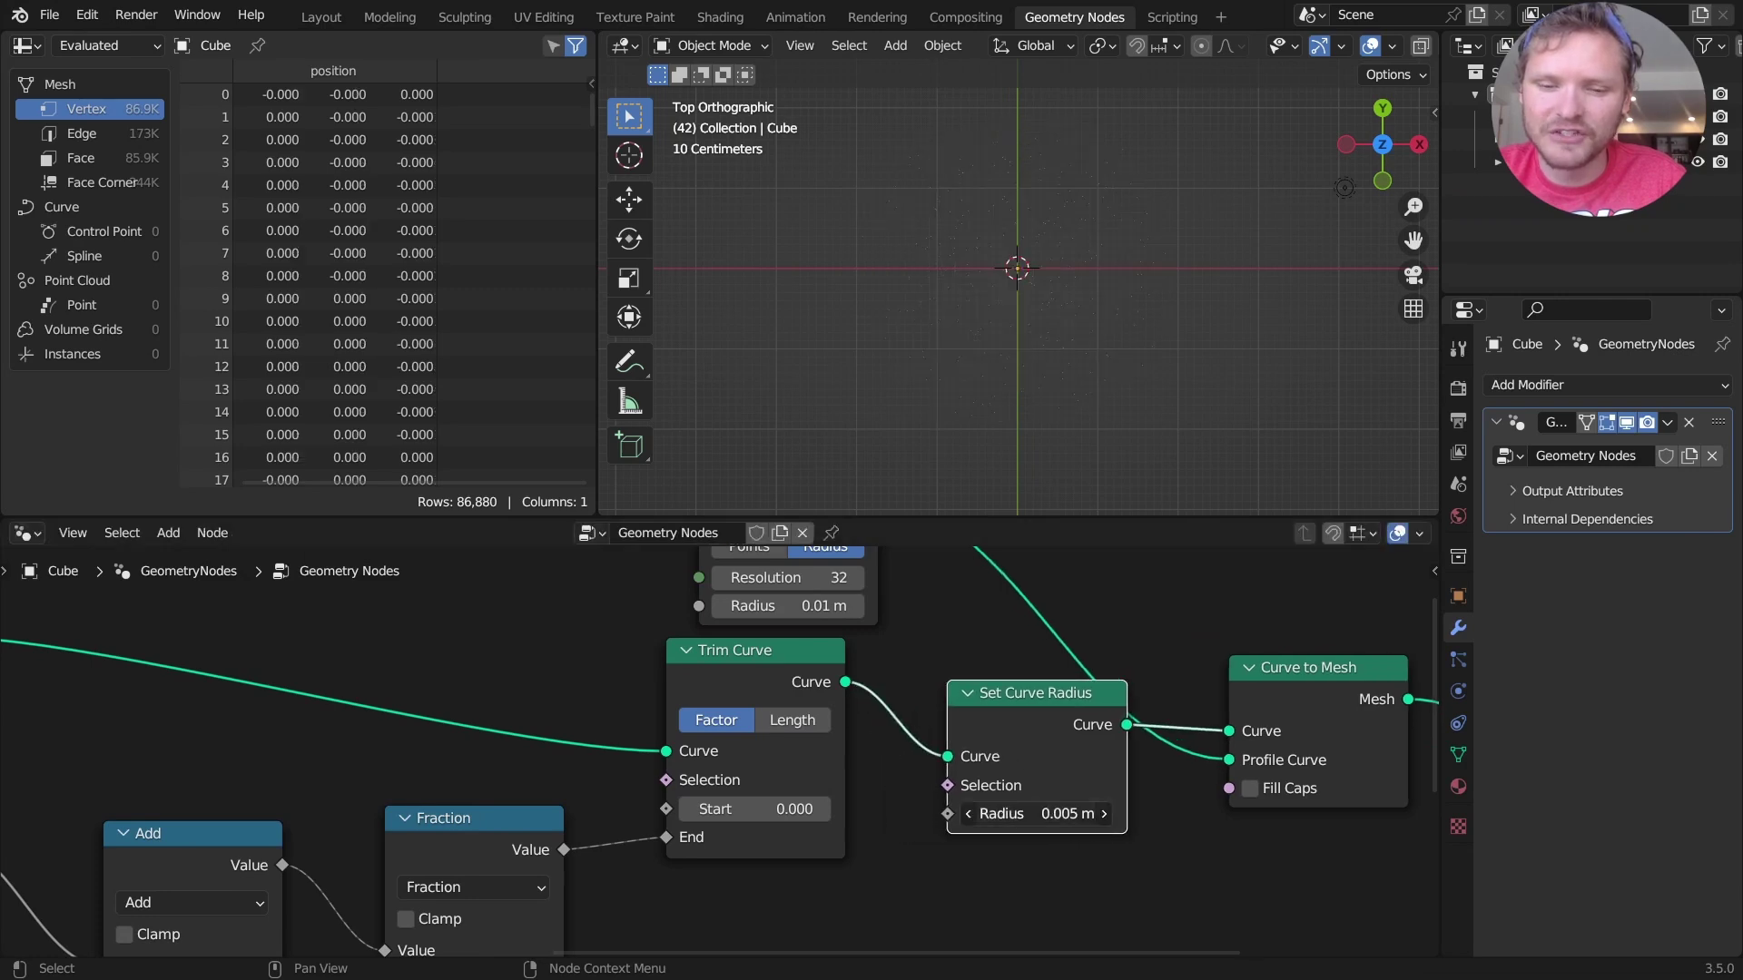
click(1034, 814)
text(1)
key(Return)
drag(1034, 814, 1107, 813)
key(Escape)
- Duplicate the Fraction node, feed the original's output into the copy, and set the copy's operation to Subtract
middle_drag(929, 829, 1079, 717)
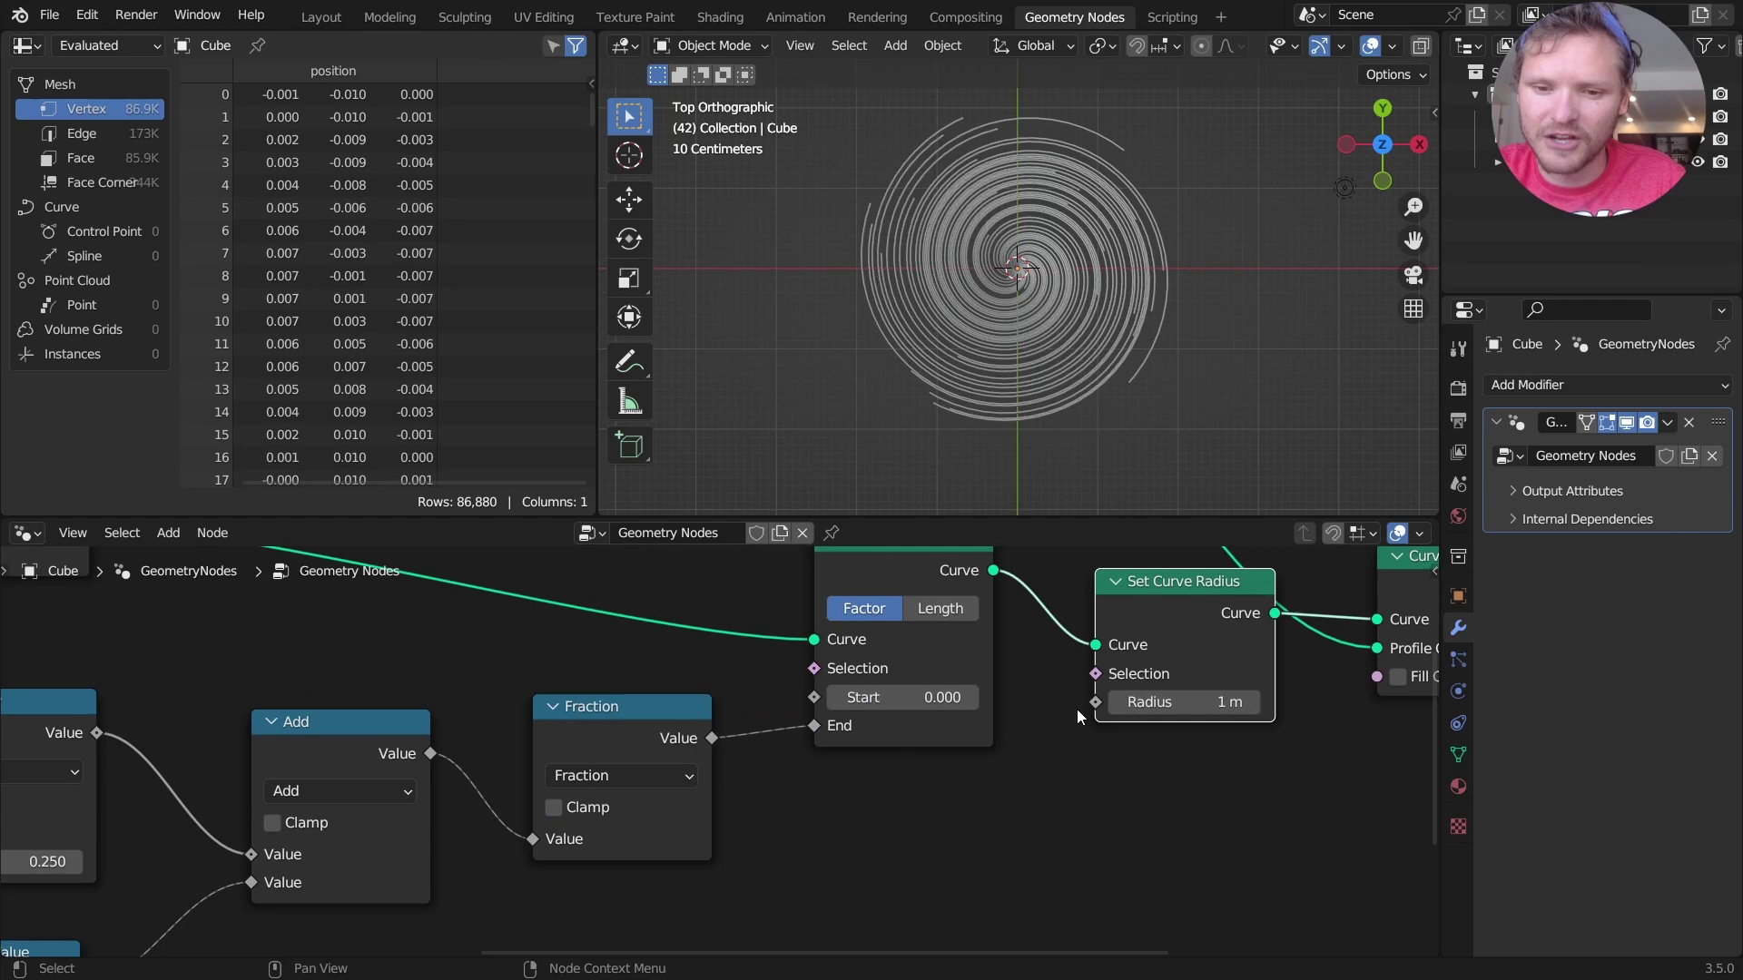
key(shift+d)
click(656, 766)
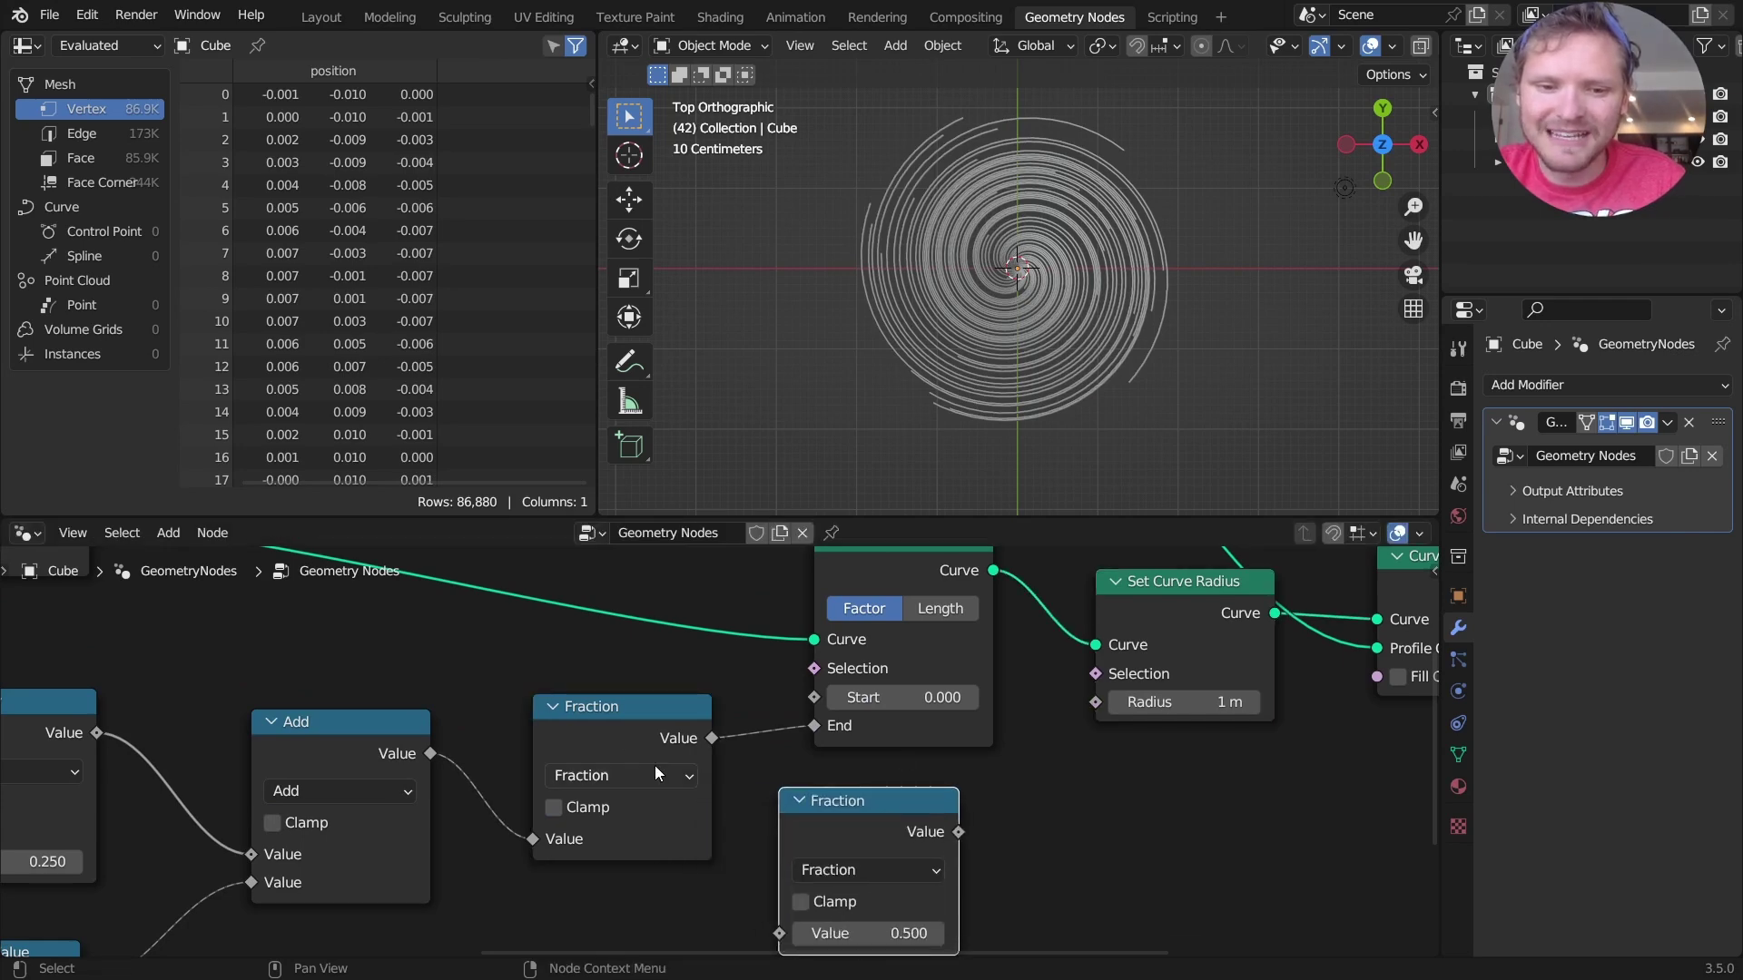
drag(711, 738, 779, 933)
click(826, 872)
key(s)
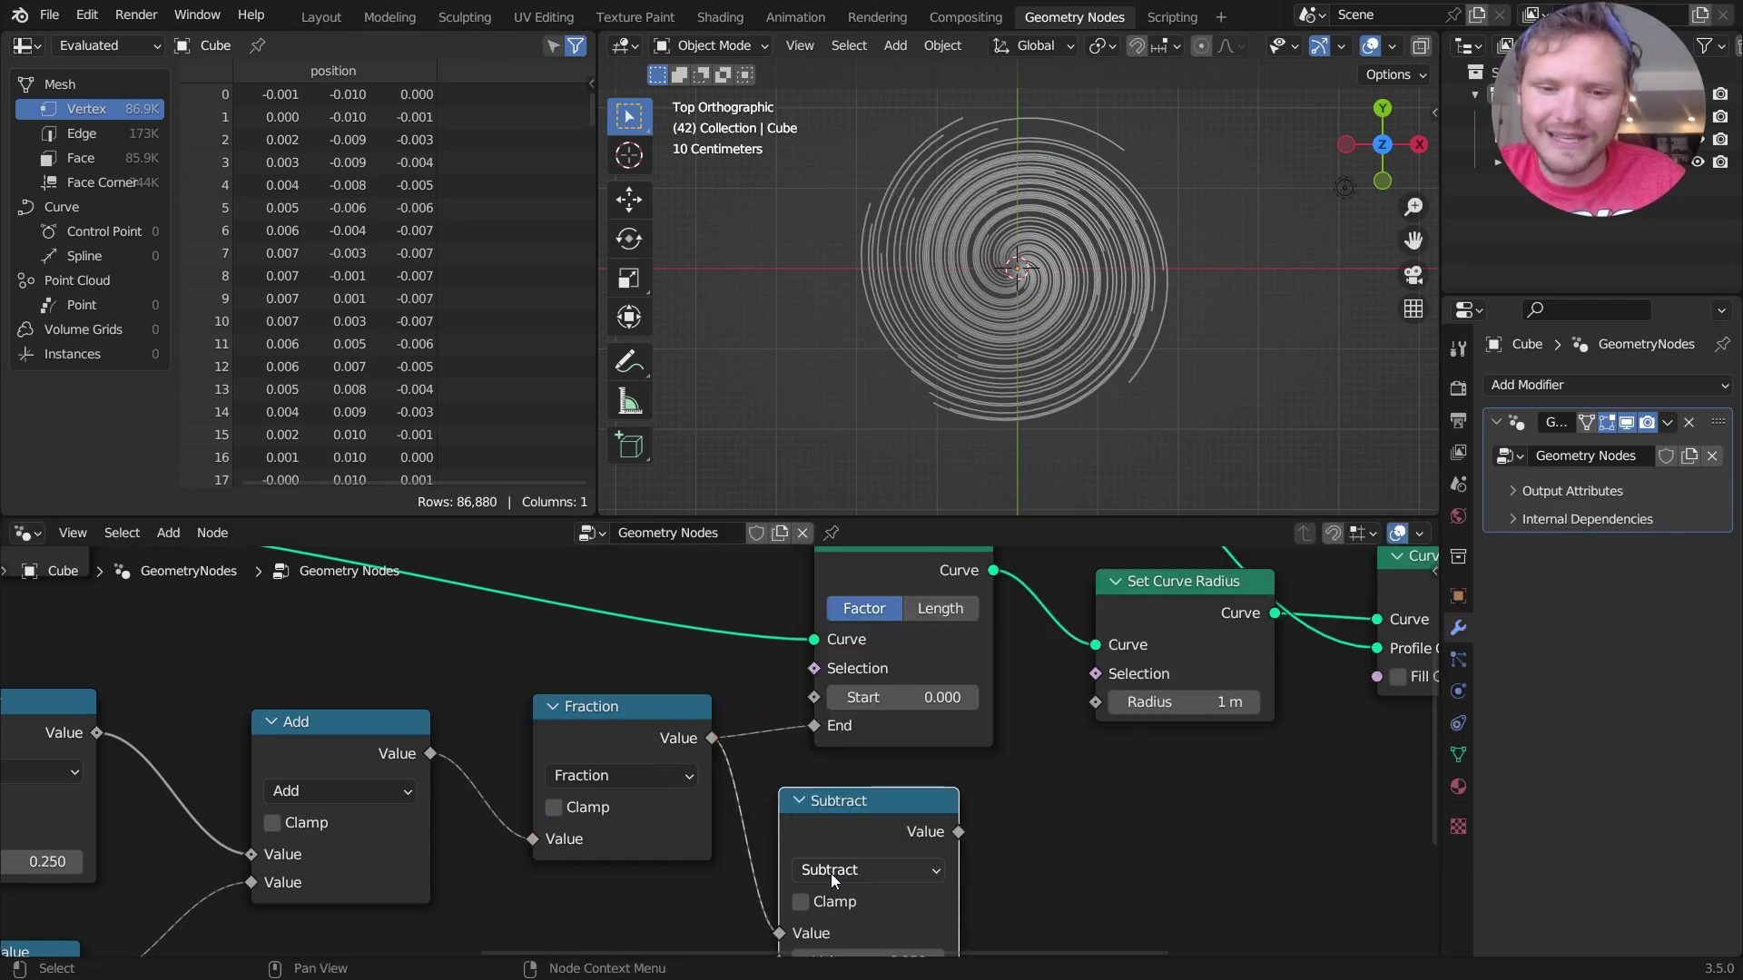
- Set the Subtract node's first value to 1 and feed its output into the Set Curve Radius node's Radius
middle_drag(831, 873, 845, 790)
click(879, 851)
text(1)
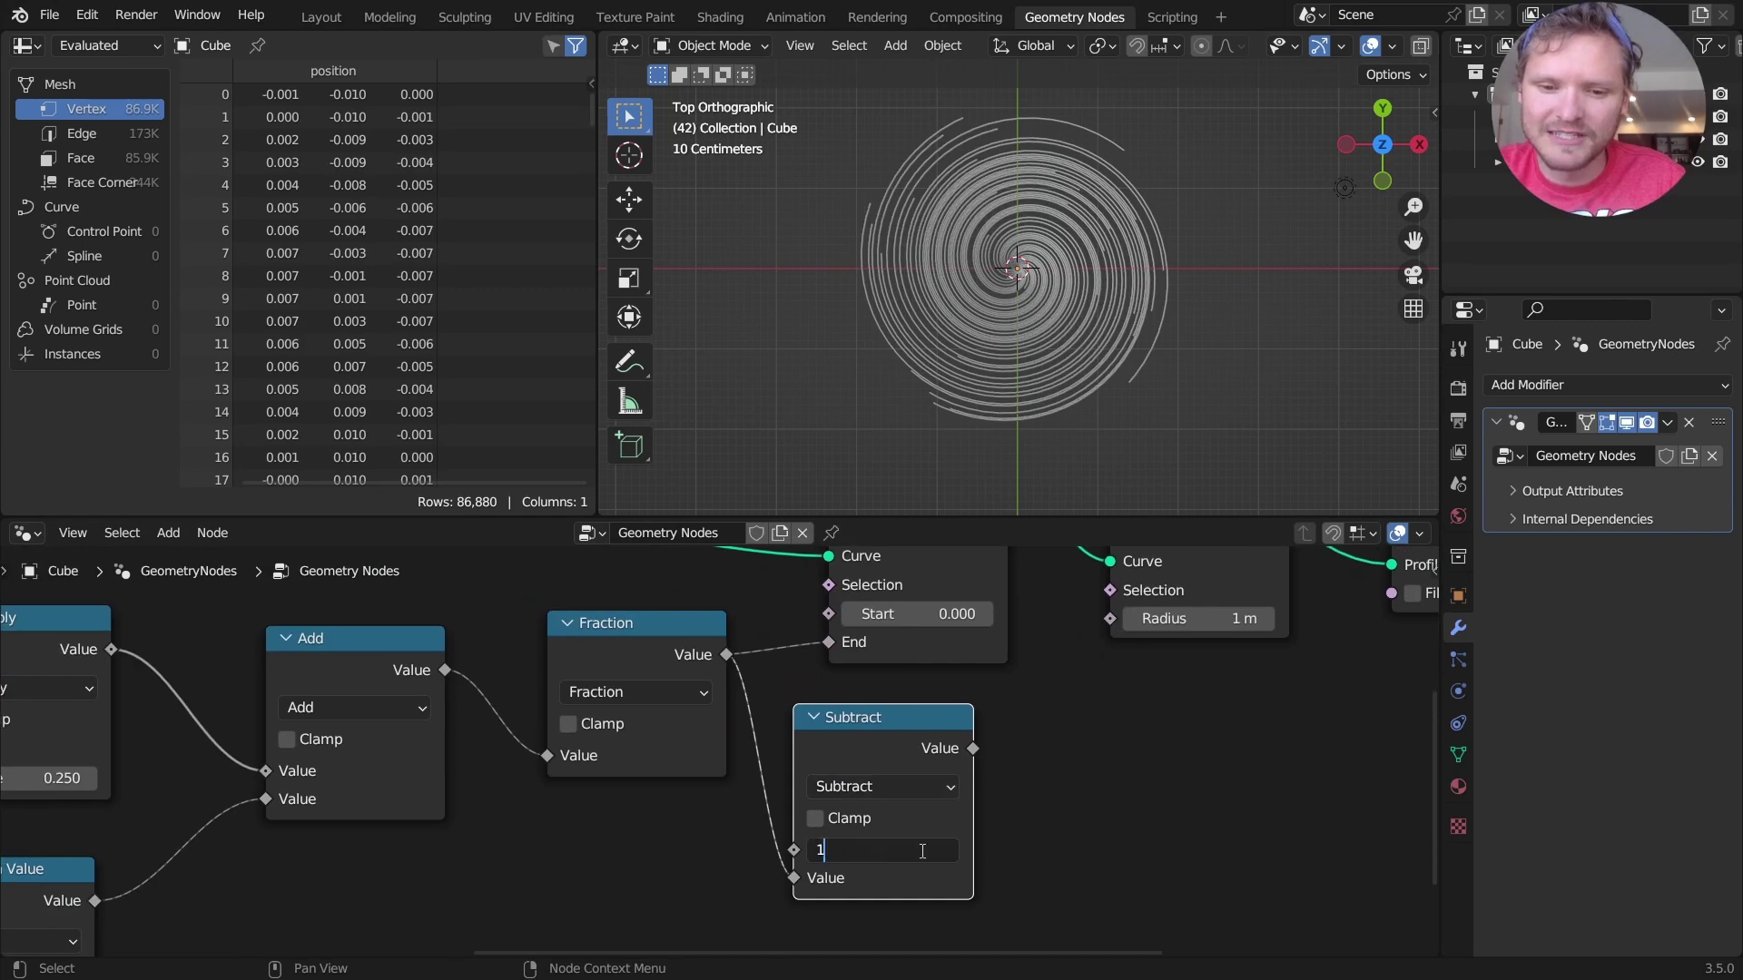
key(Return)
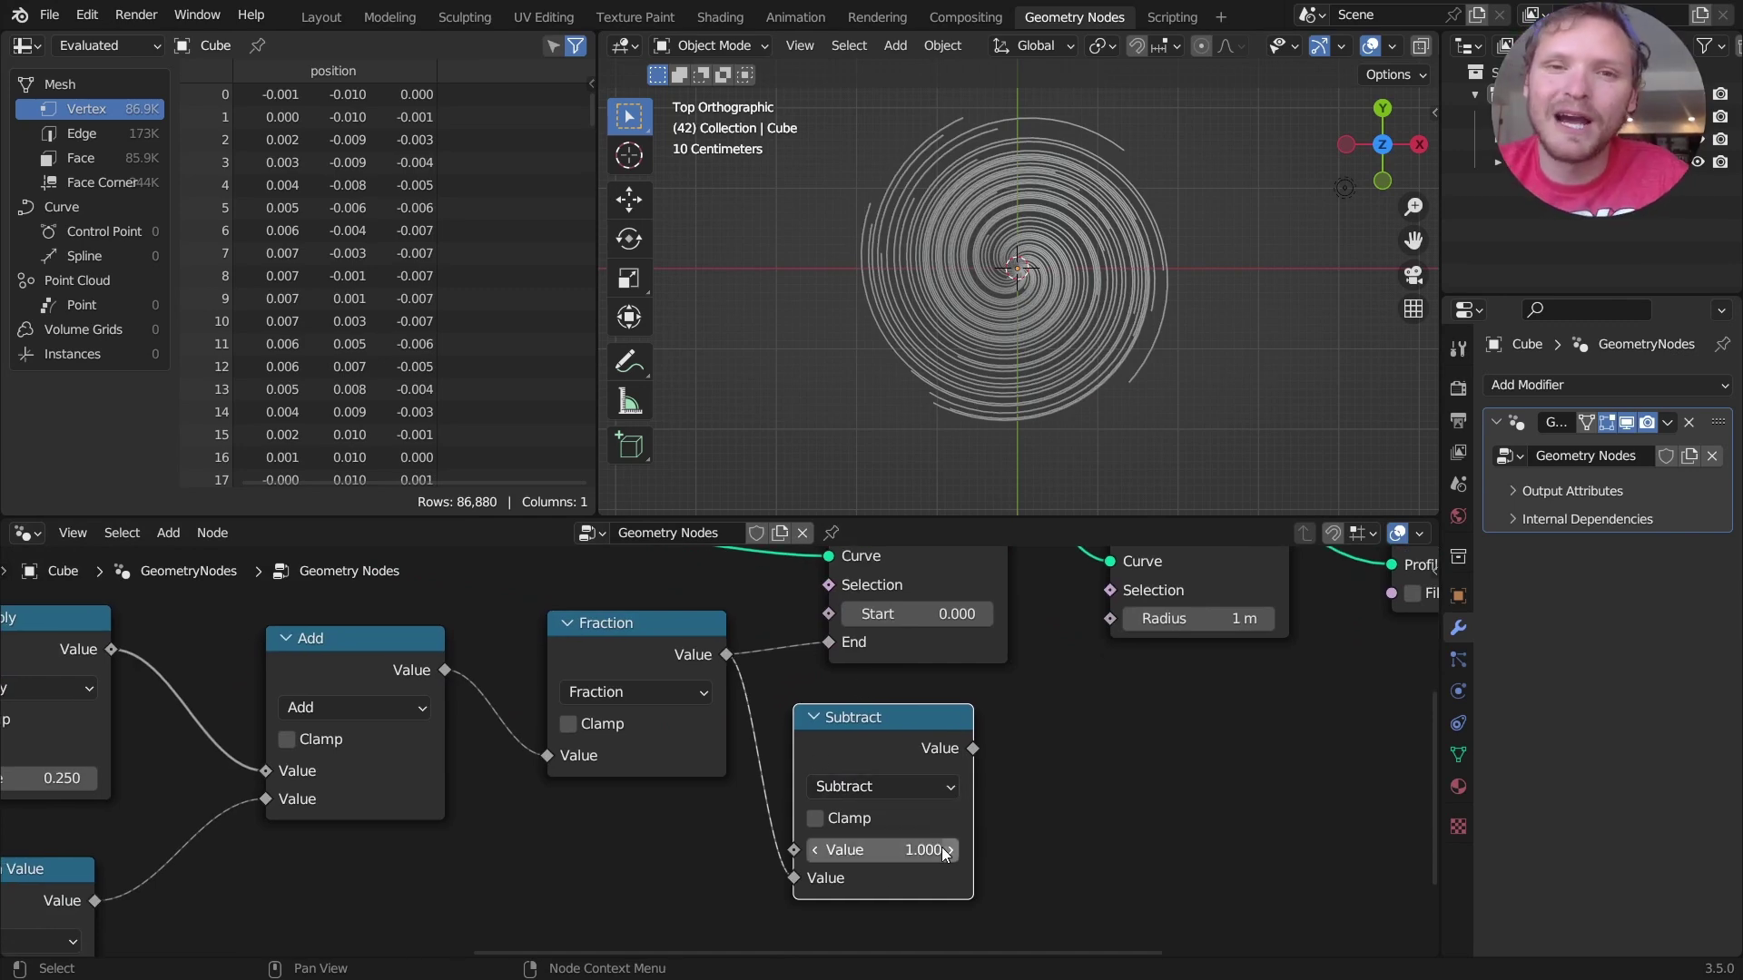
drag(974, 748, 1110, 619)
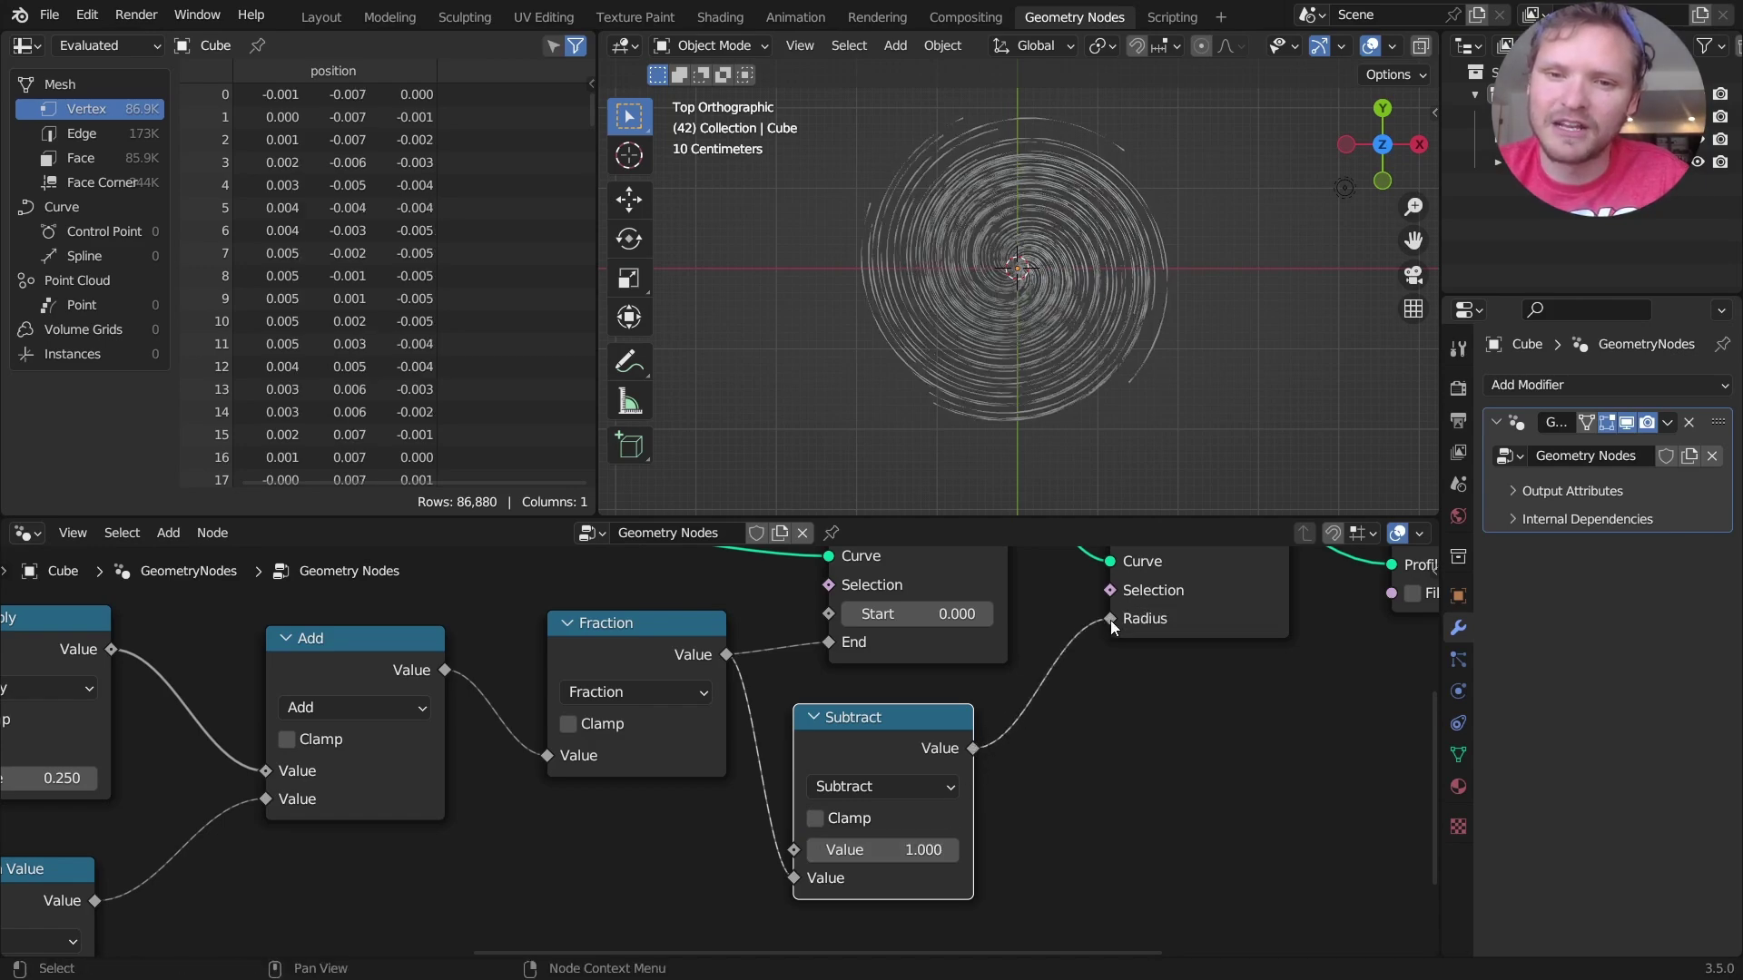
- Play back the swirl, return to the top view and examine the curve thickness up close
key(space)
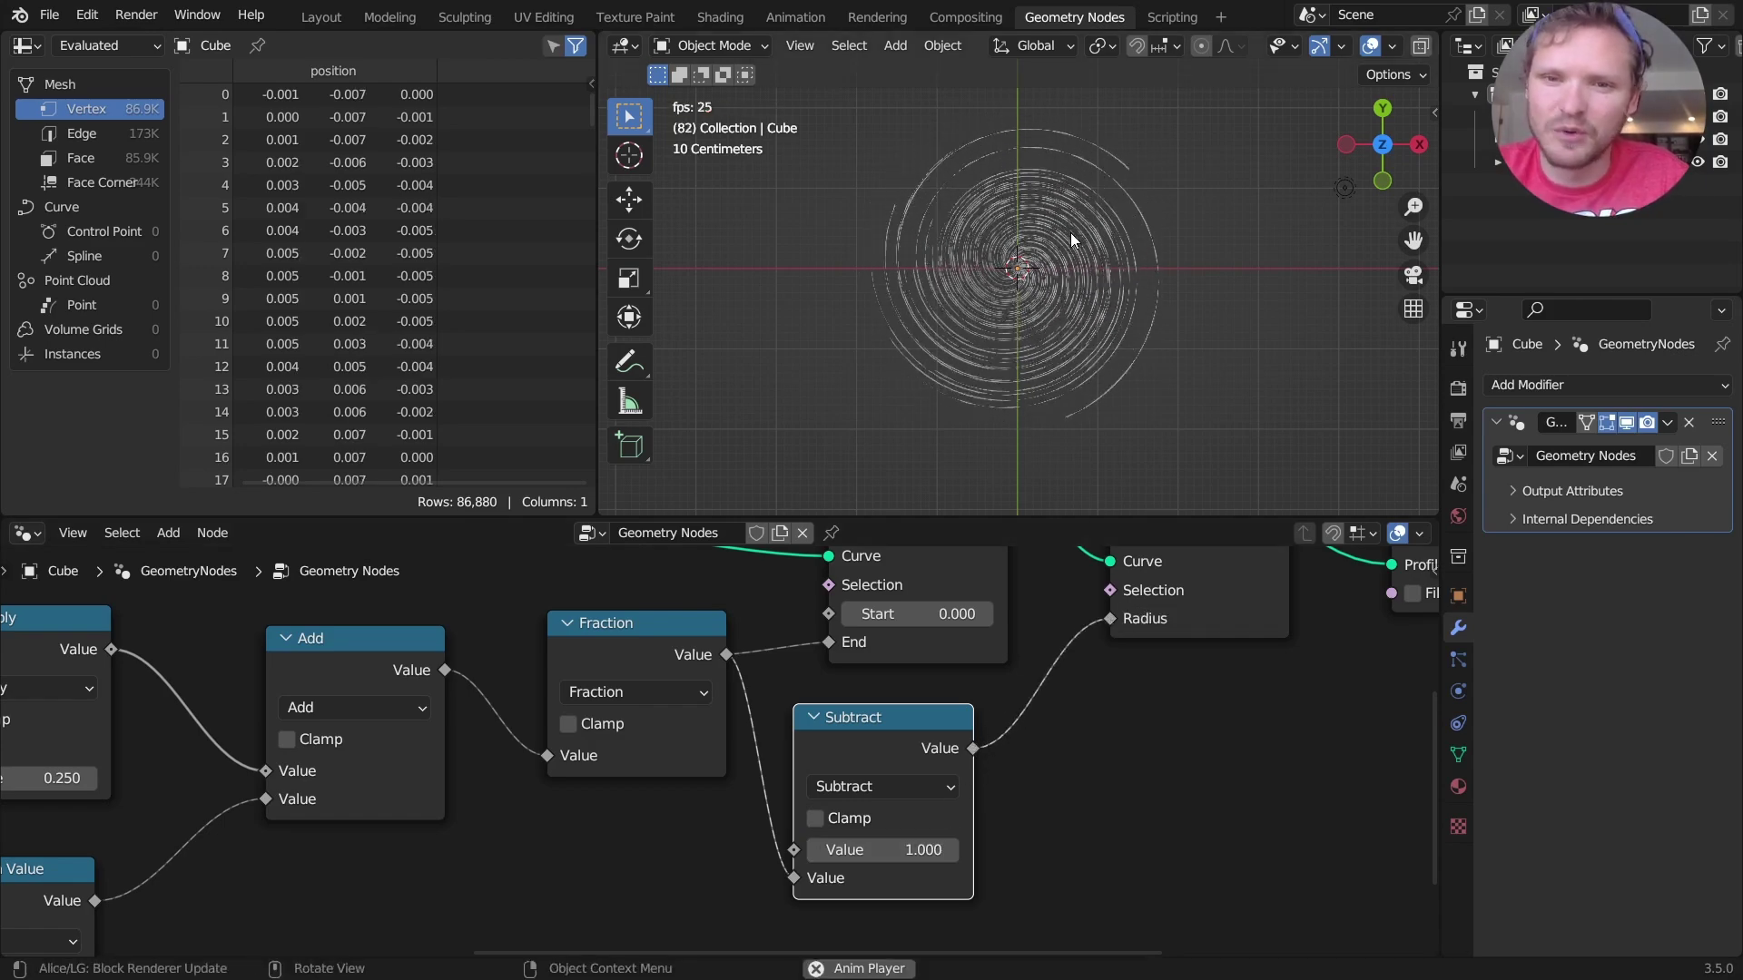
key(space)
key(KP_7)
scroll(1068, 242, up, 6)
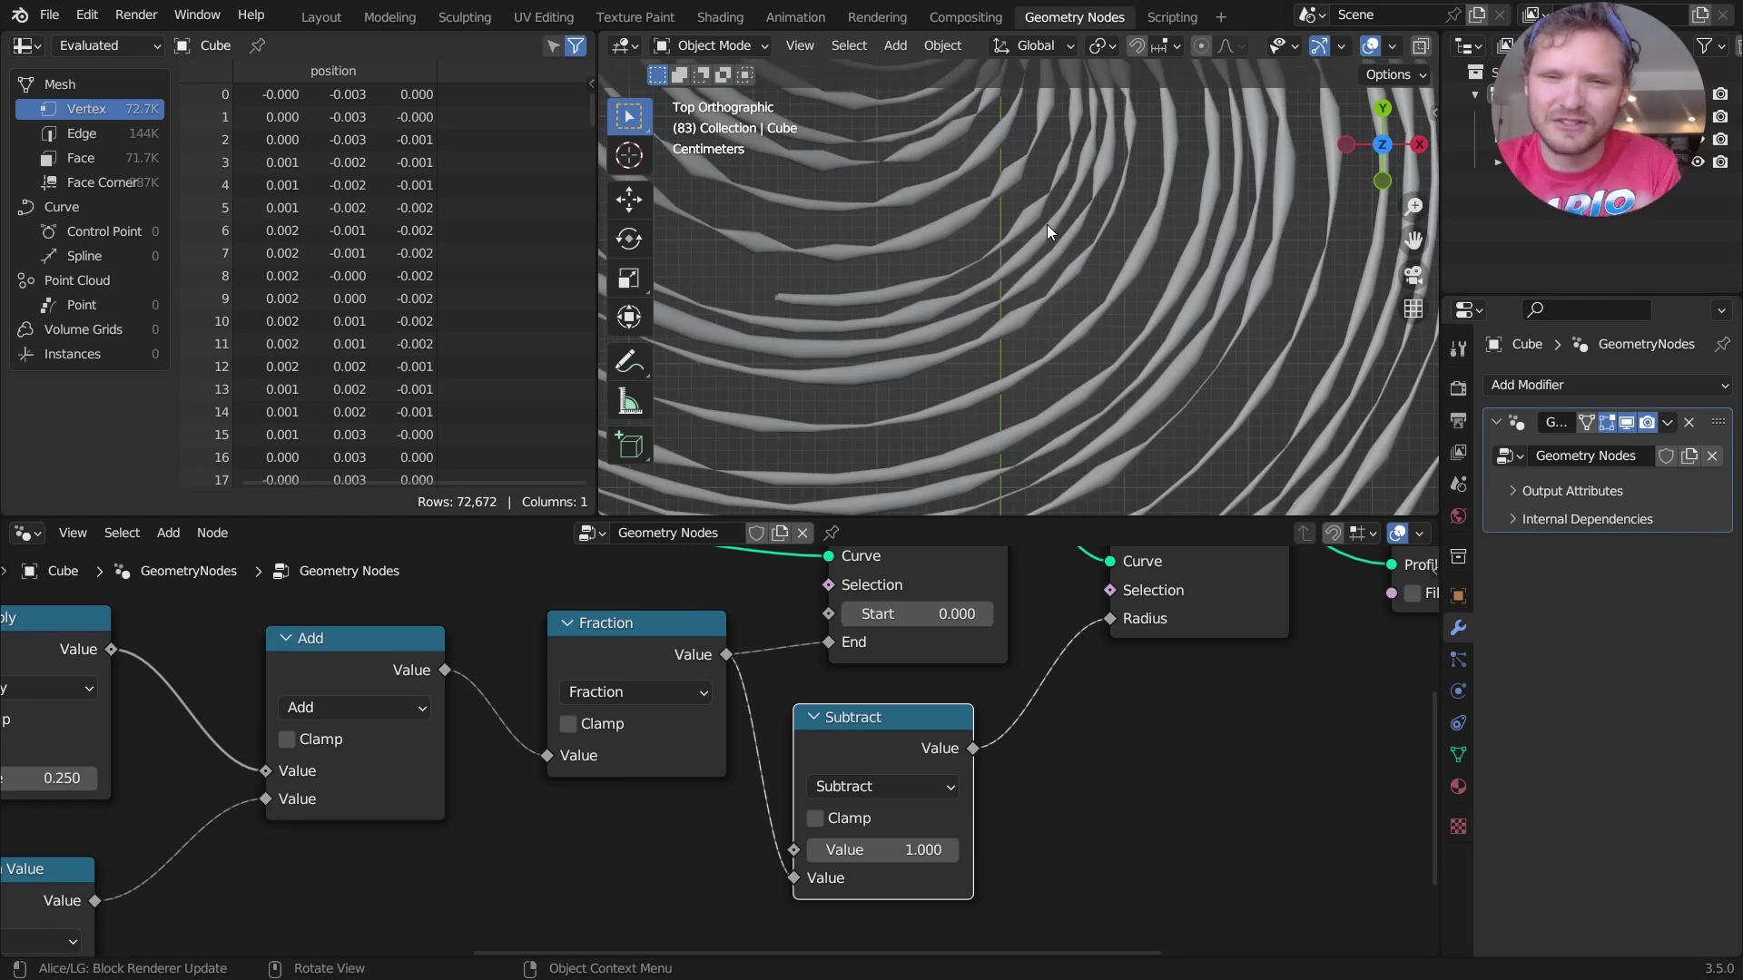
scroll(1047, 225, down, 6)
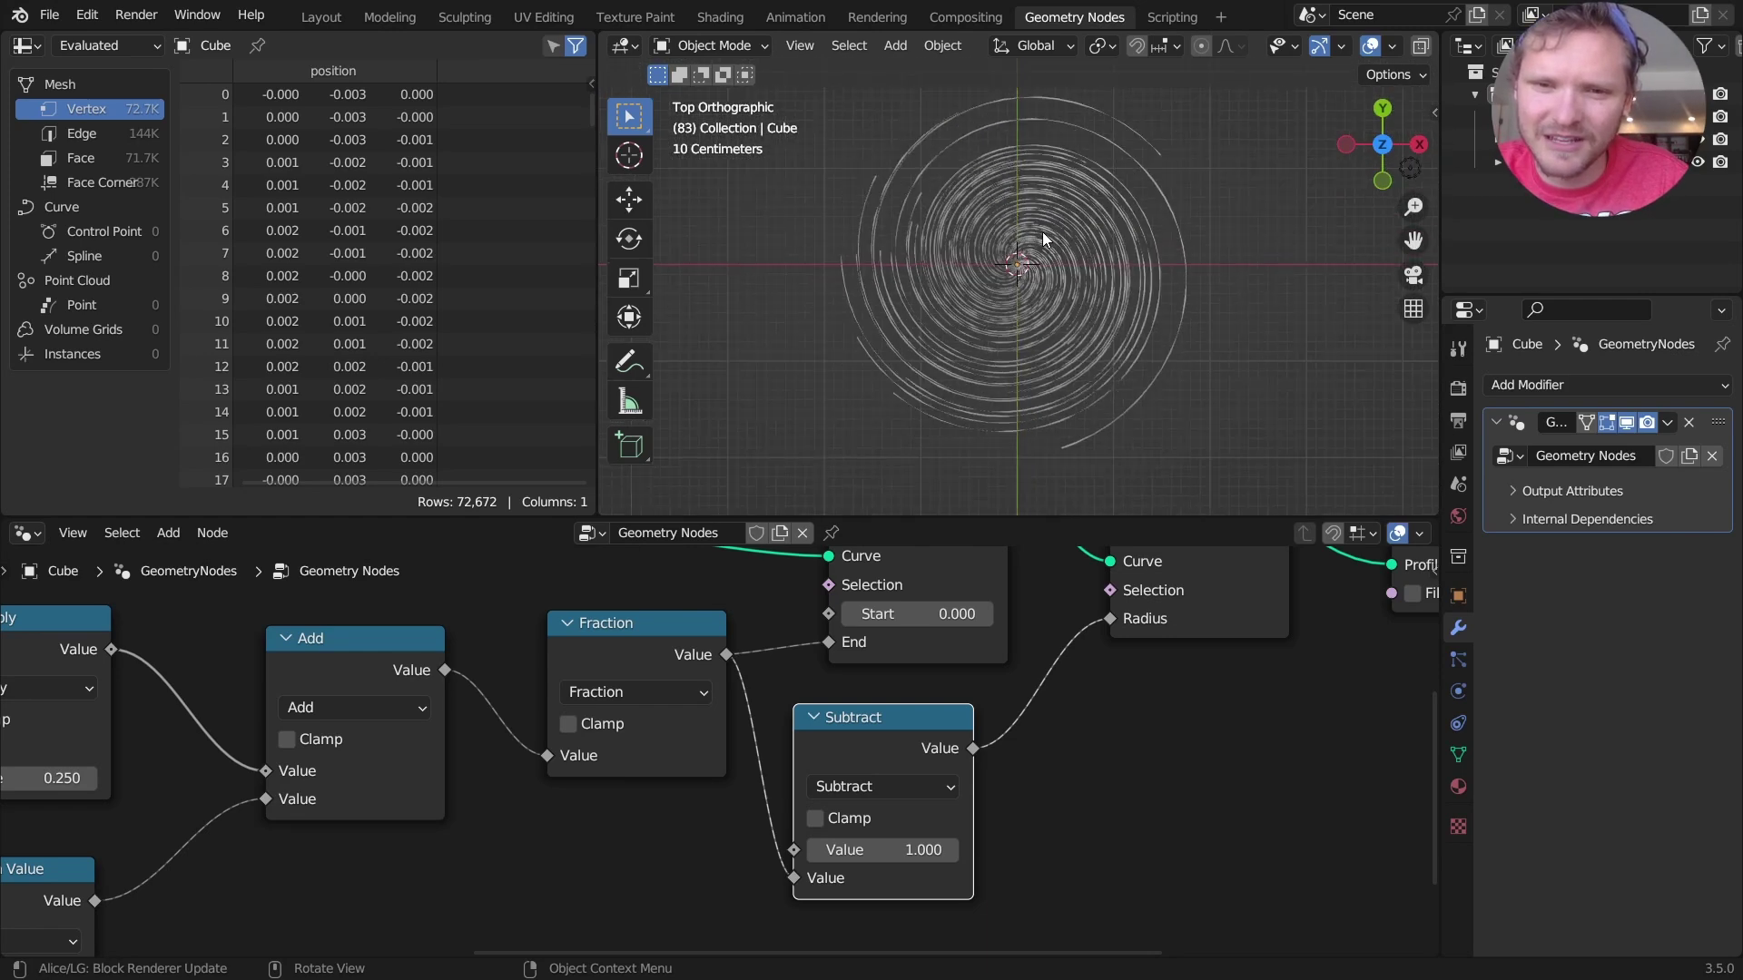
- Connect a new Evaluate on Domain node to the Random Value node's ID and set its domain to Spline
middle_drag(531, 832, 831, 710)
scroll(671, 746, down, 2)
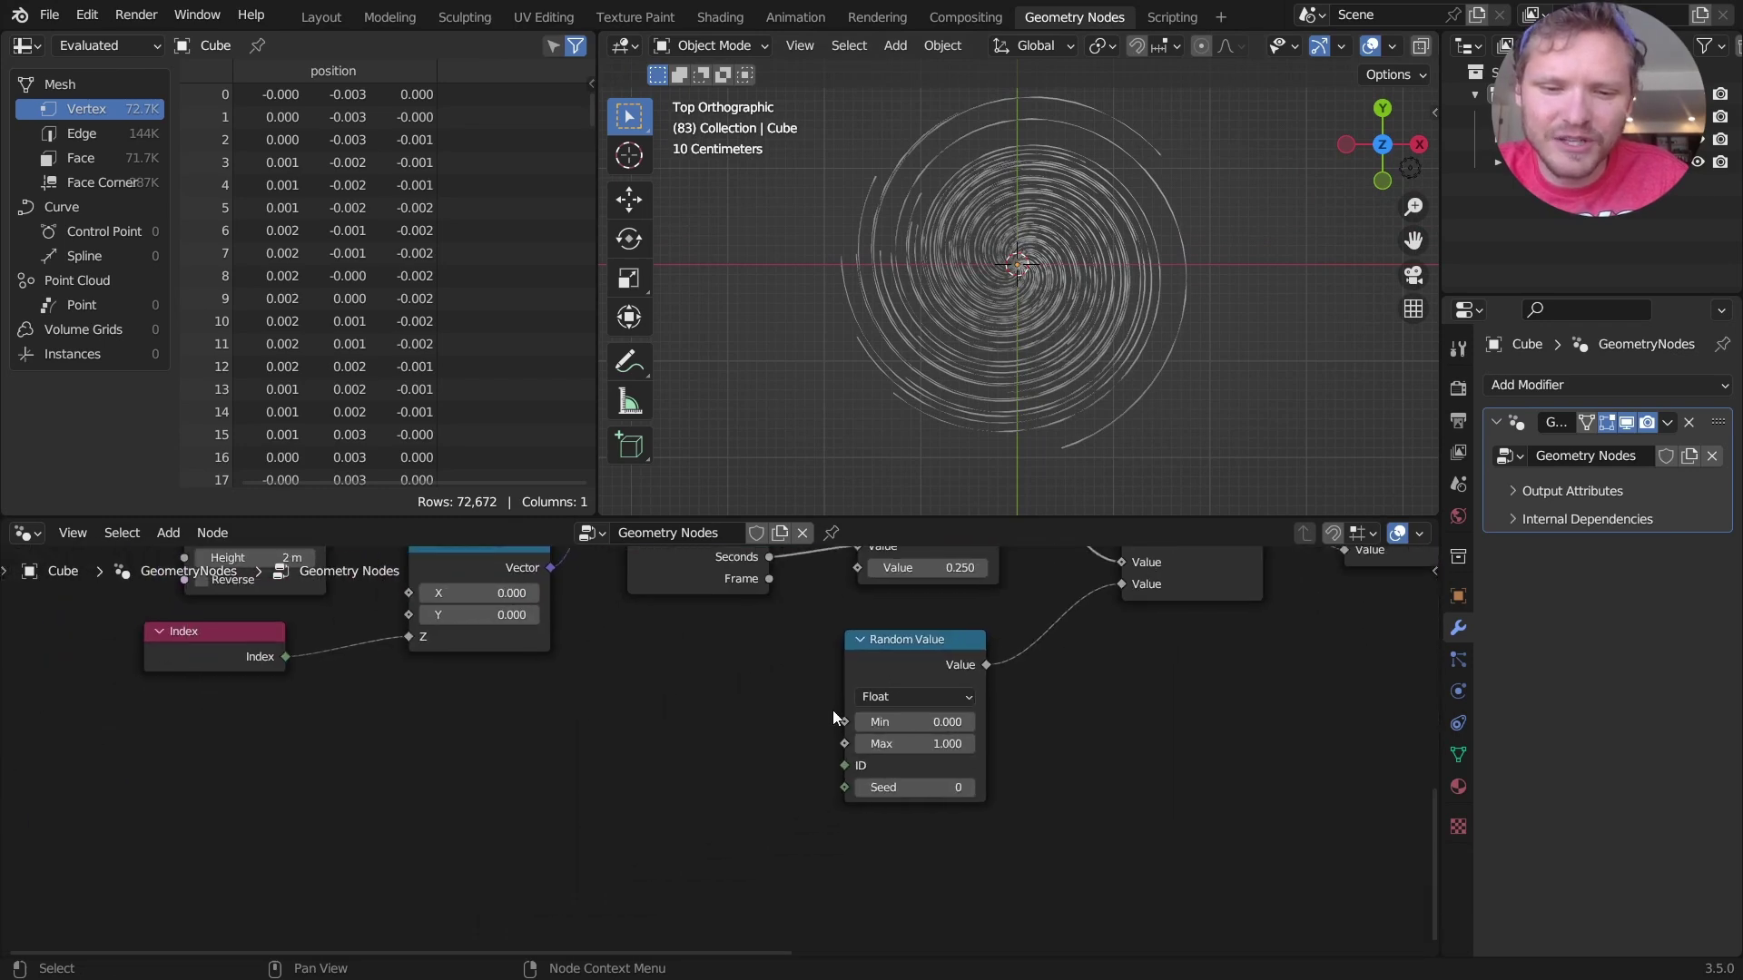
scroll(977, 638, up, 4)
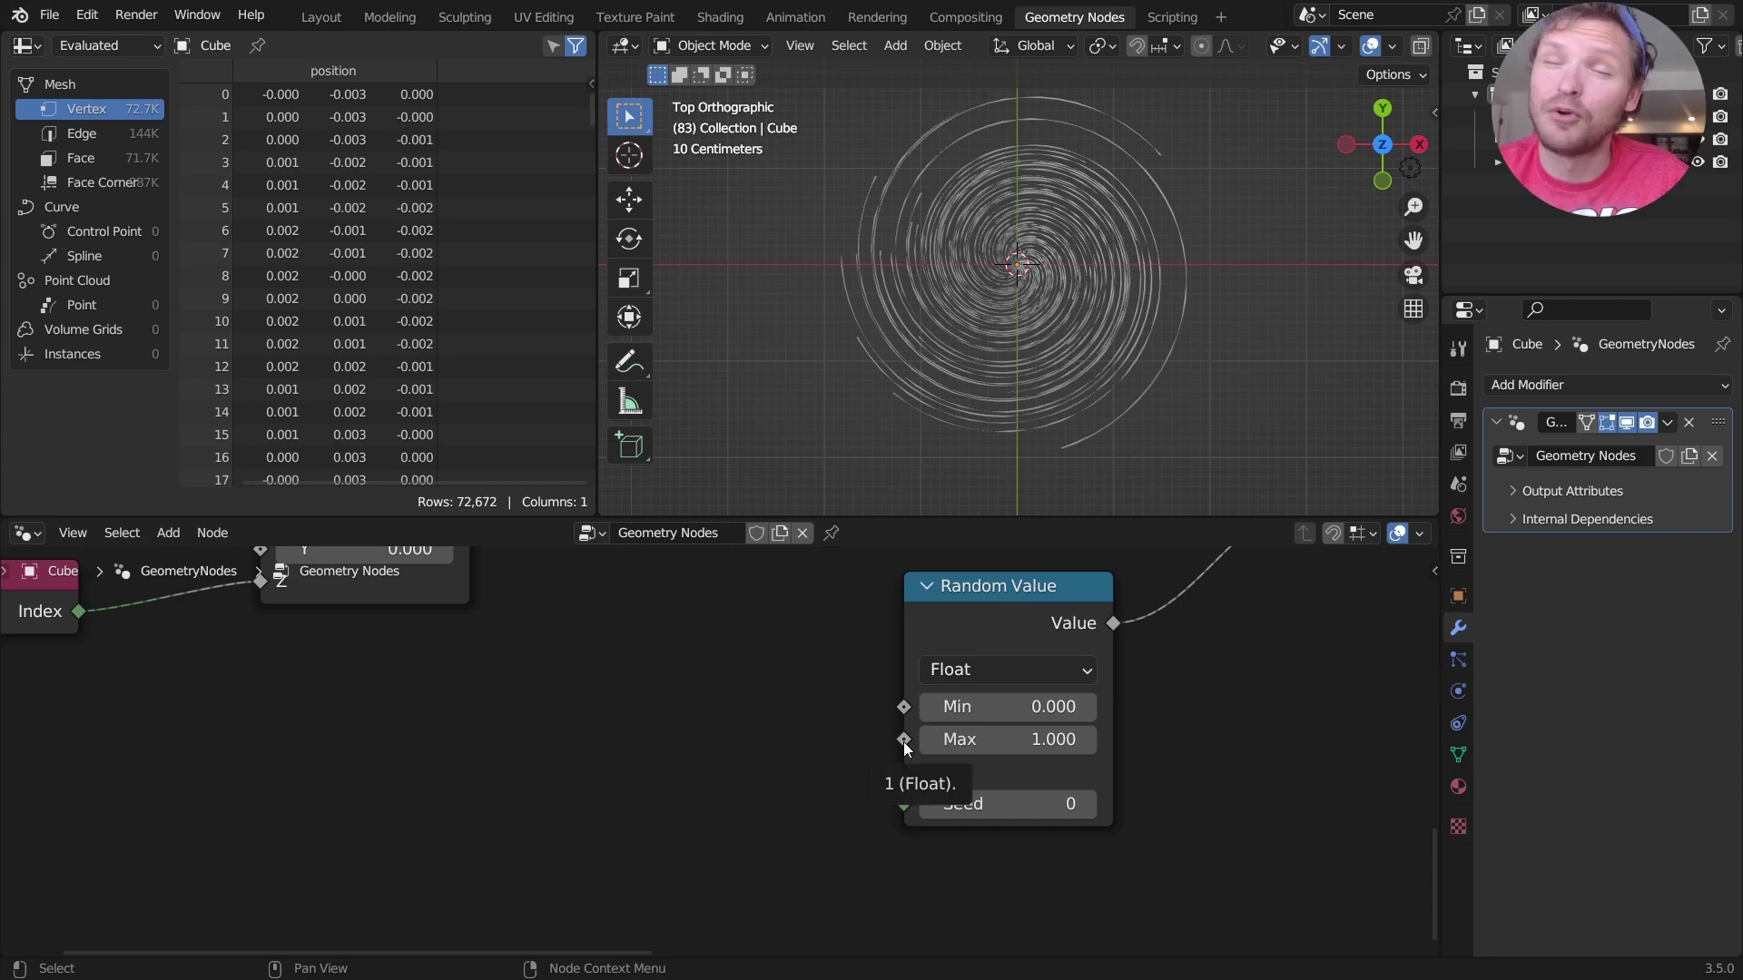
drag(904, 772, 636, 738)
text(eva)
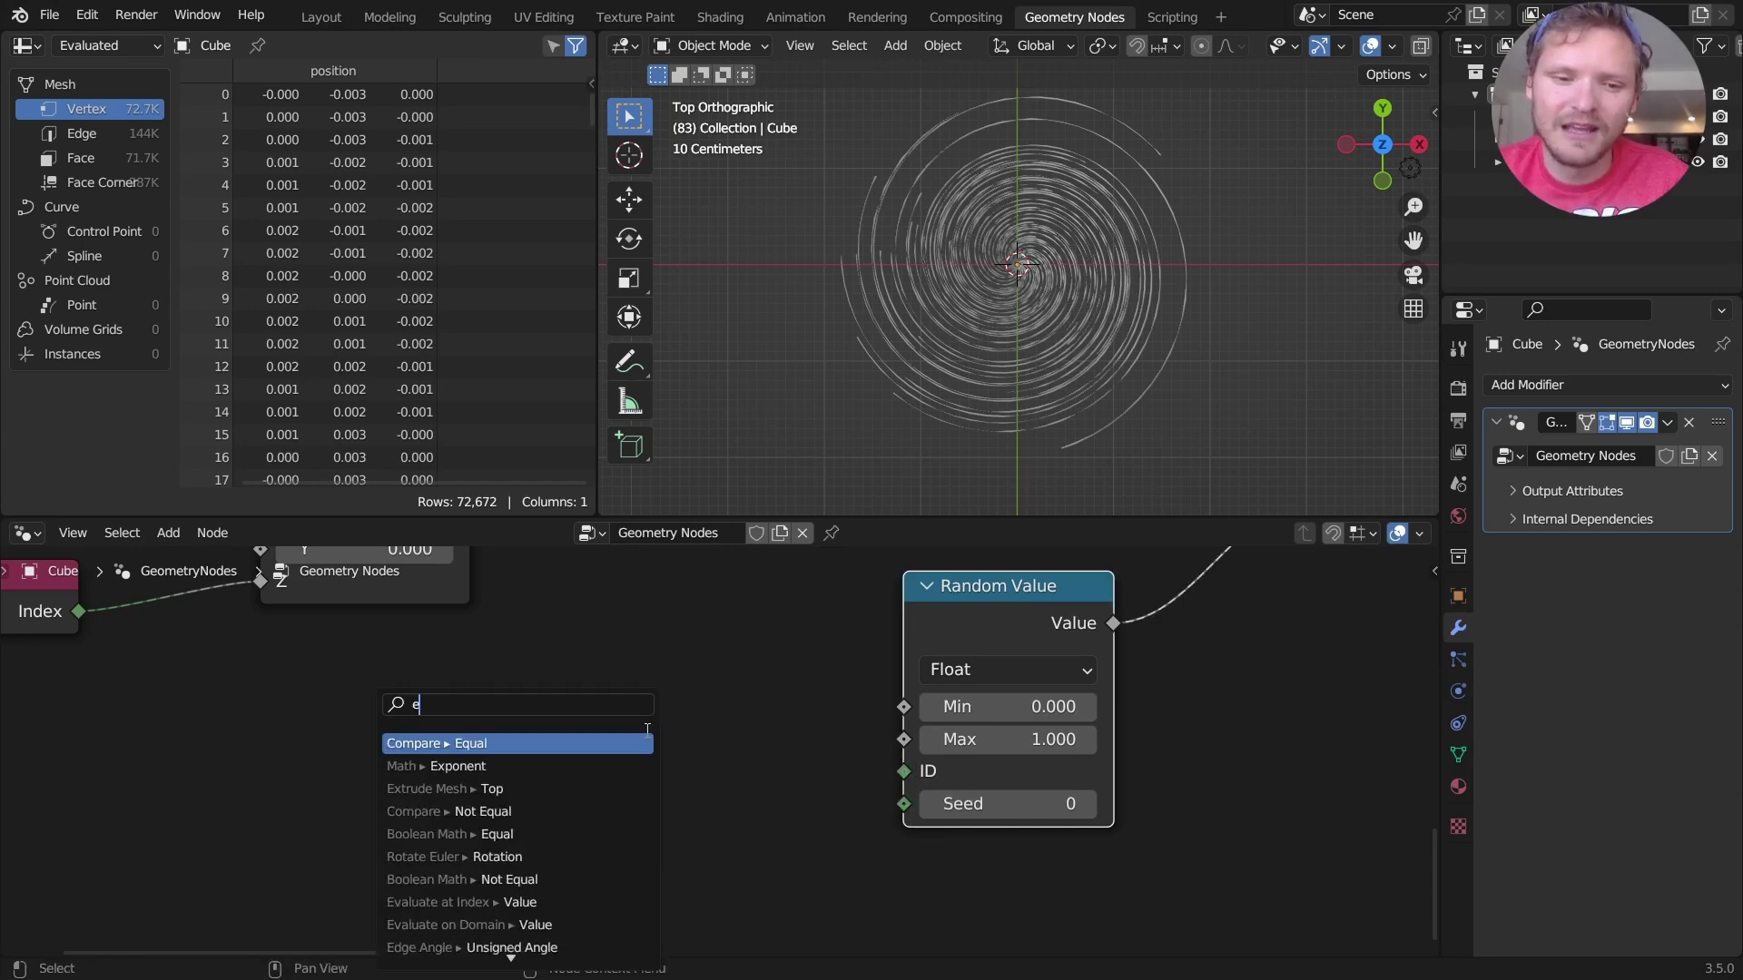
click(624, 773)
click(604, 807)
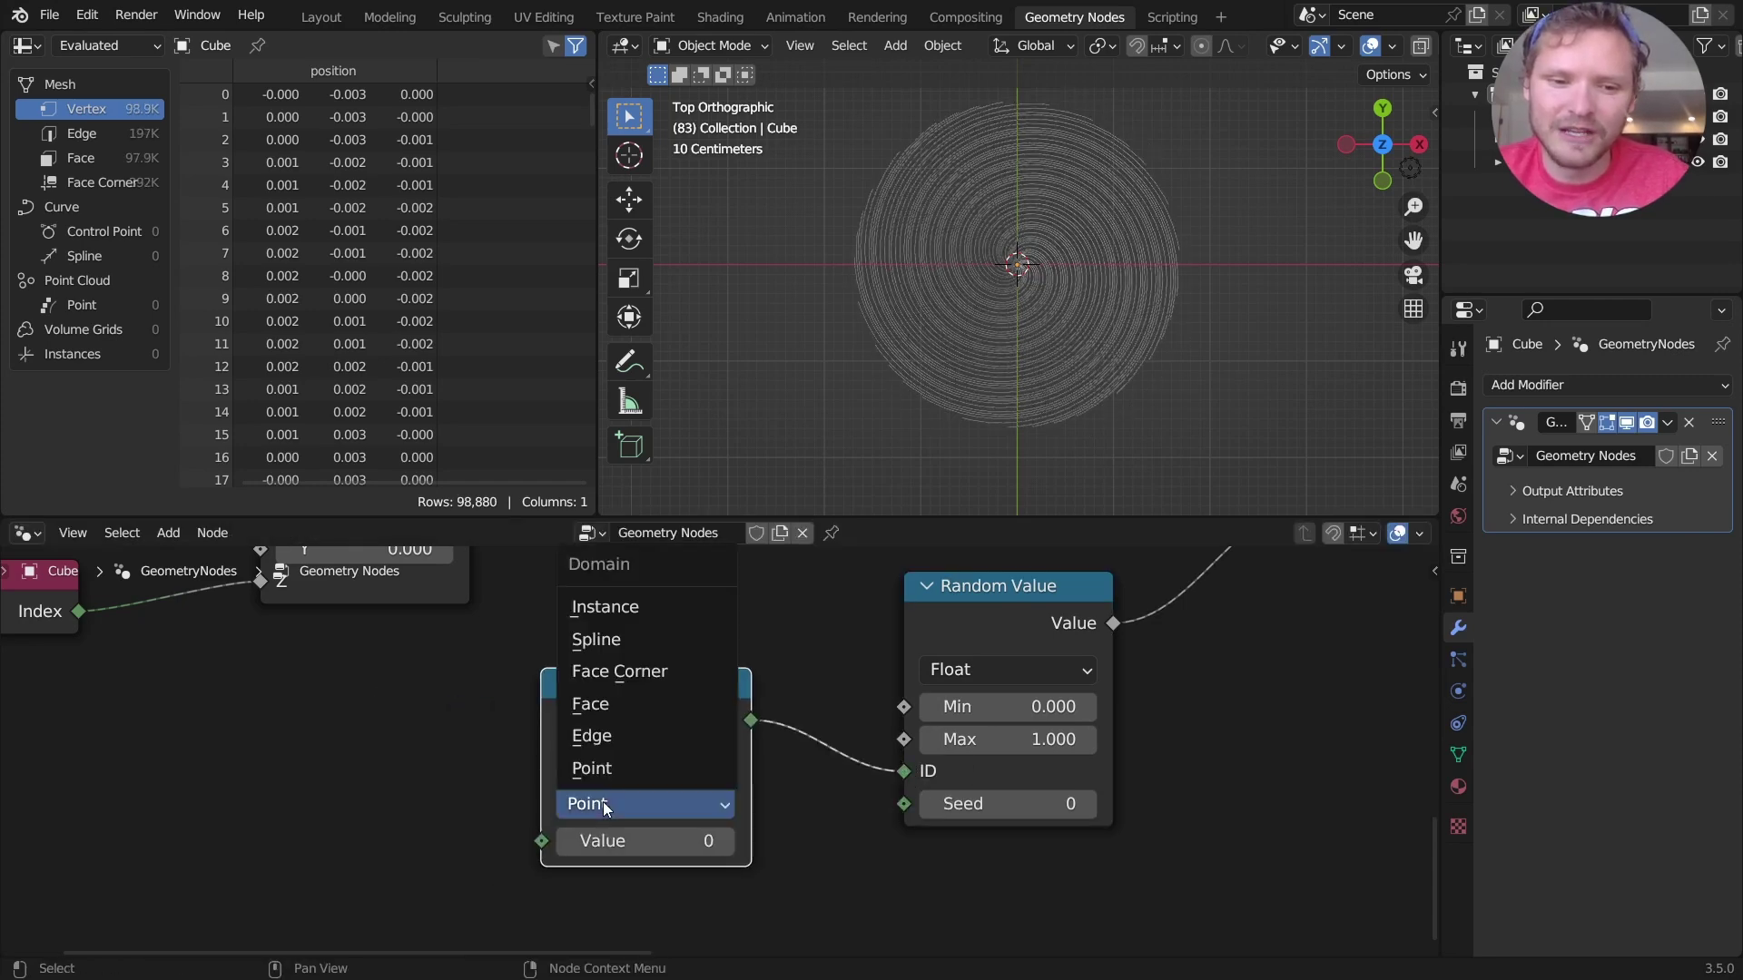
click(599, 643)
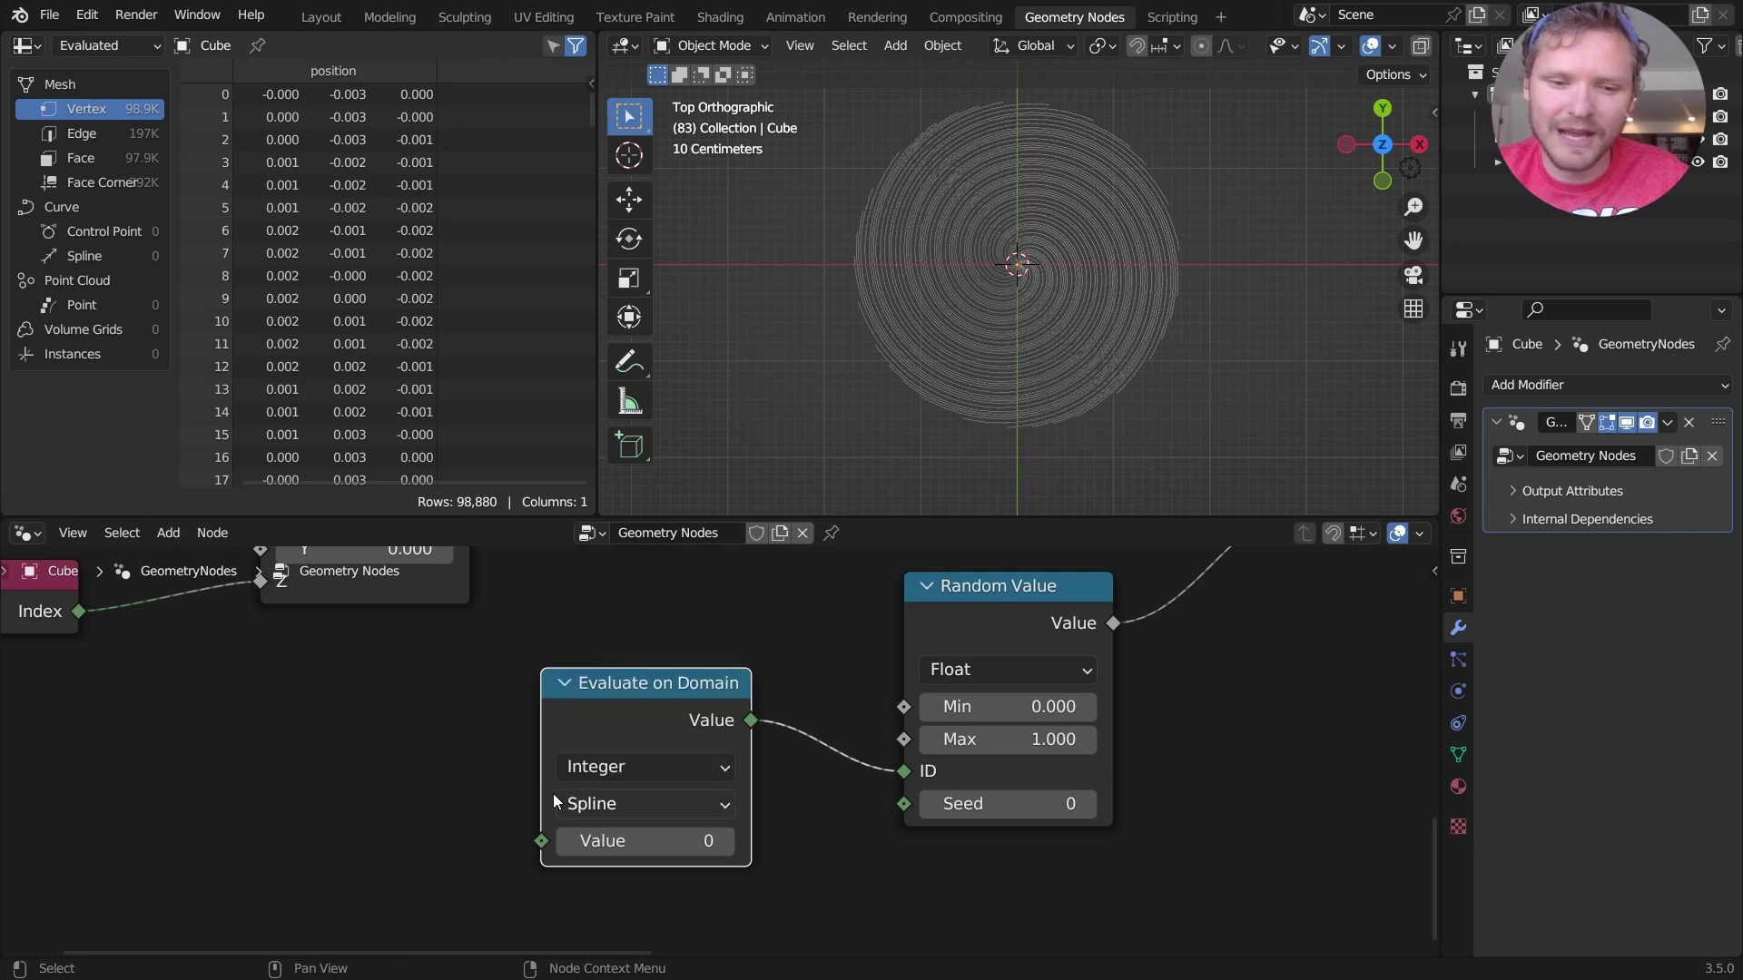
- Feed a new Index node into the Evaluate on Domain node's Value and play back the swirl
middle_drag(536, 831, 830, 746)
drag(661, 742, 660, 741)
text(ind)
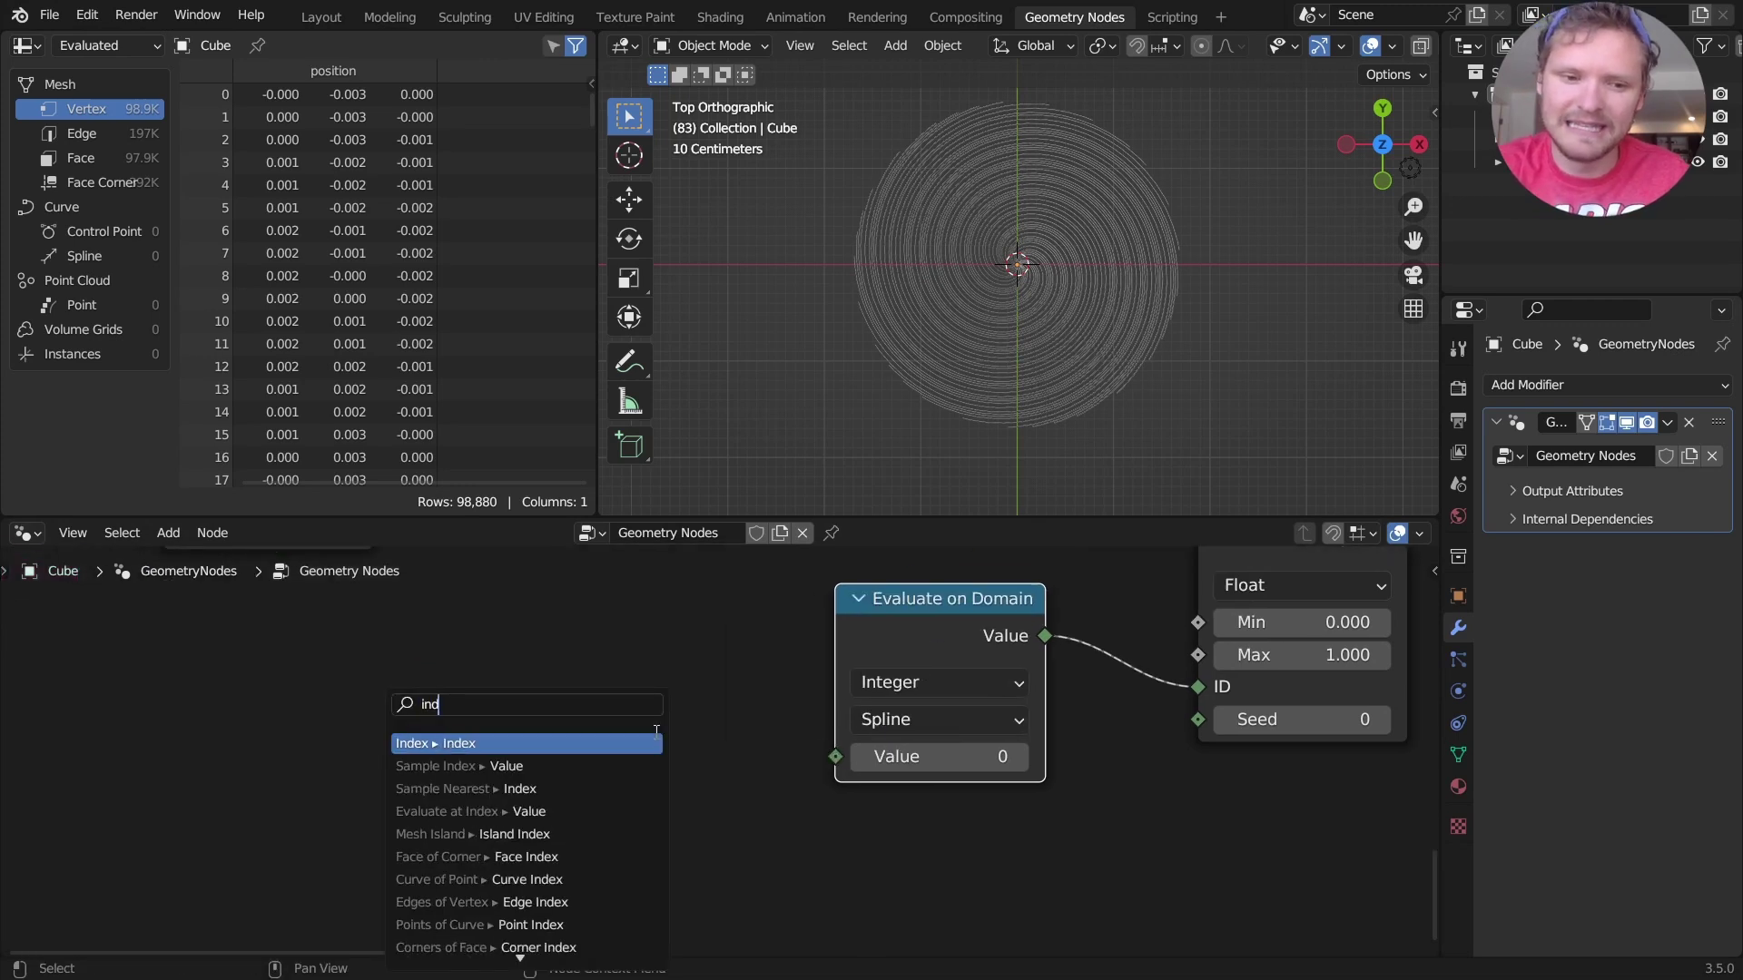
key(Return)
click(699, 728)
key(space)
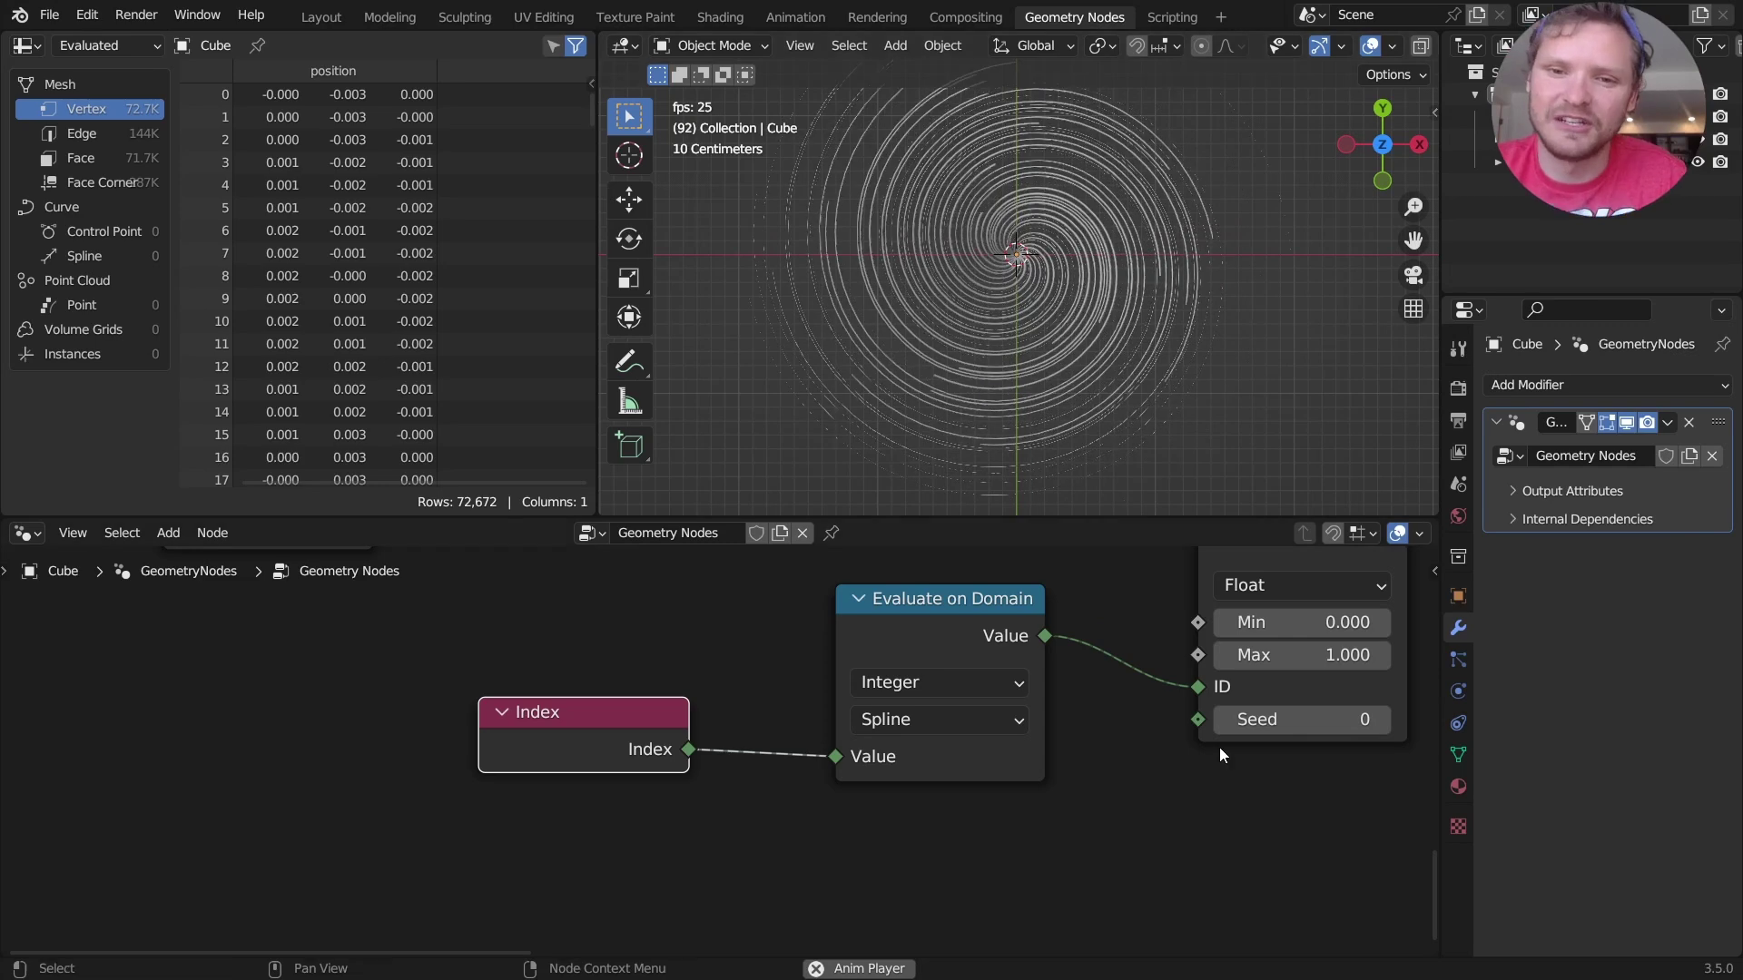
scroll(1184, 750, down, 3)
middle_drag(1183, 750, 973, 764)
key(space)
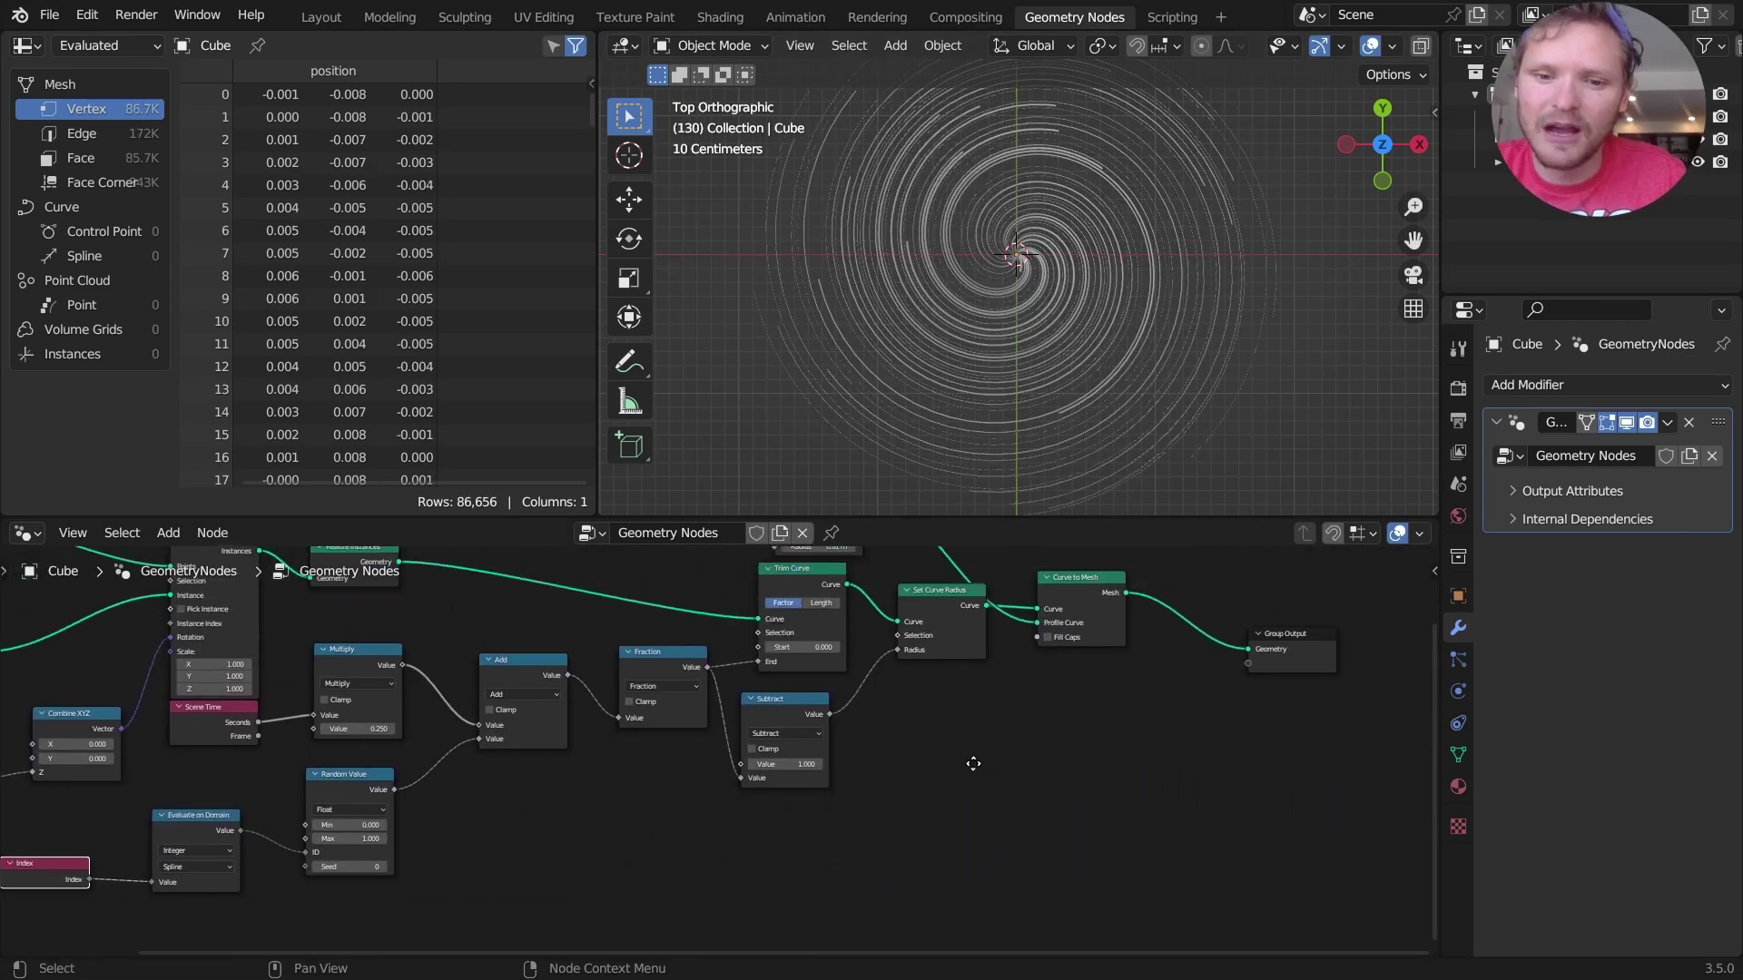
- Duplicate the Subtract node, place the copy between Subtract and Set Curve Radius, and set its operation to Multiply
scroll(974, 764, up, 3)
click(651, 738)
key(shift+d)
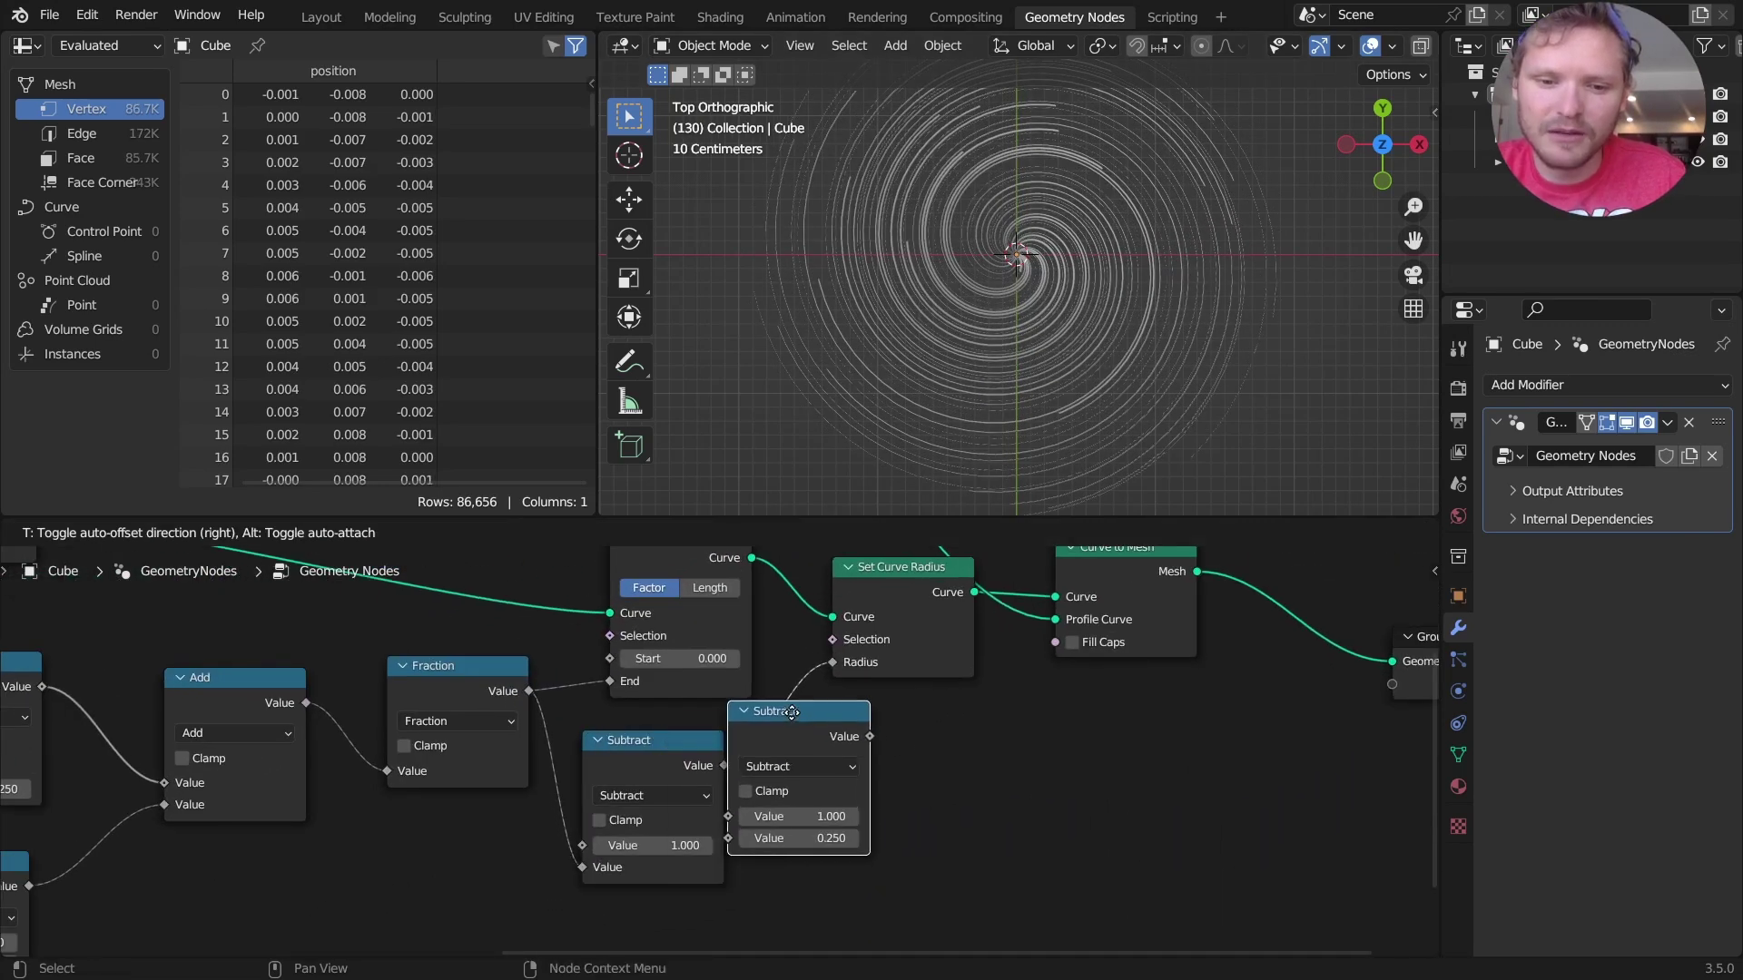
click(867, 710)
click(859, 765)
click(926, 465)
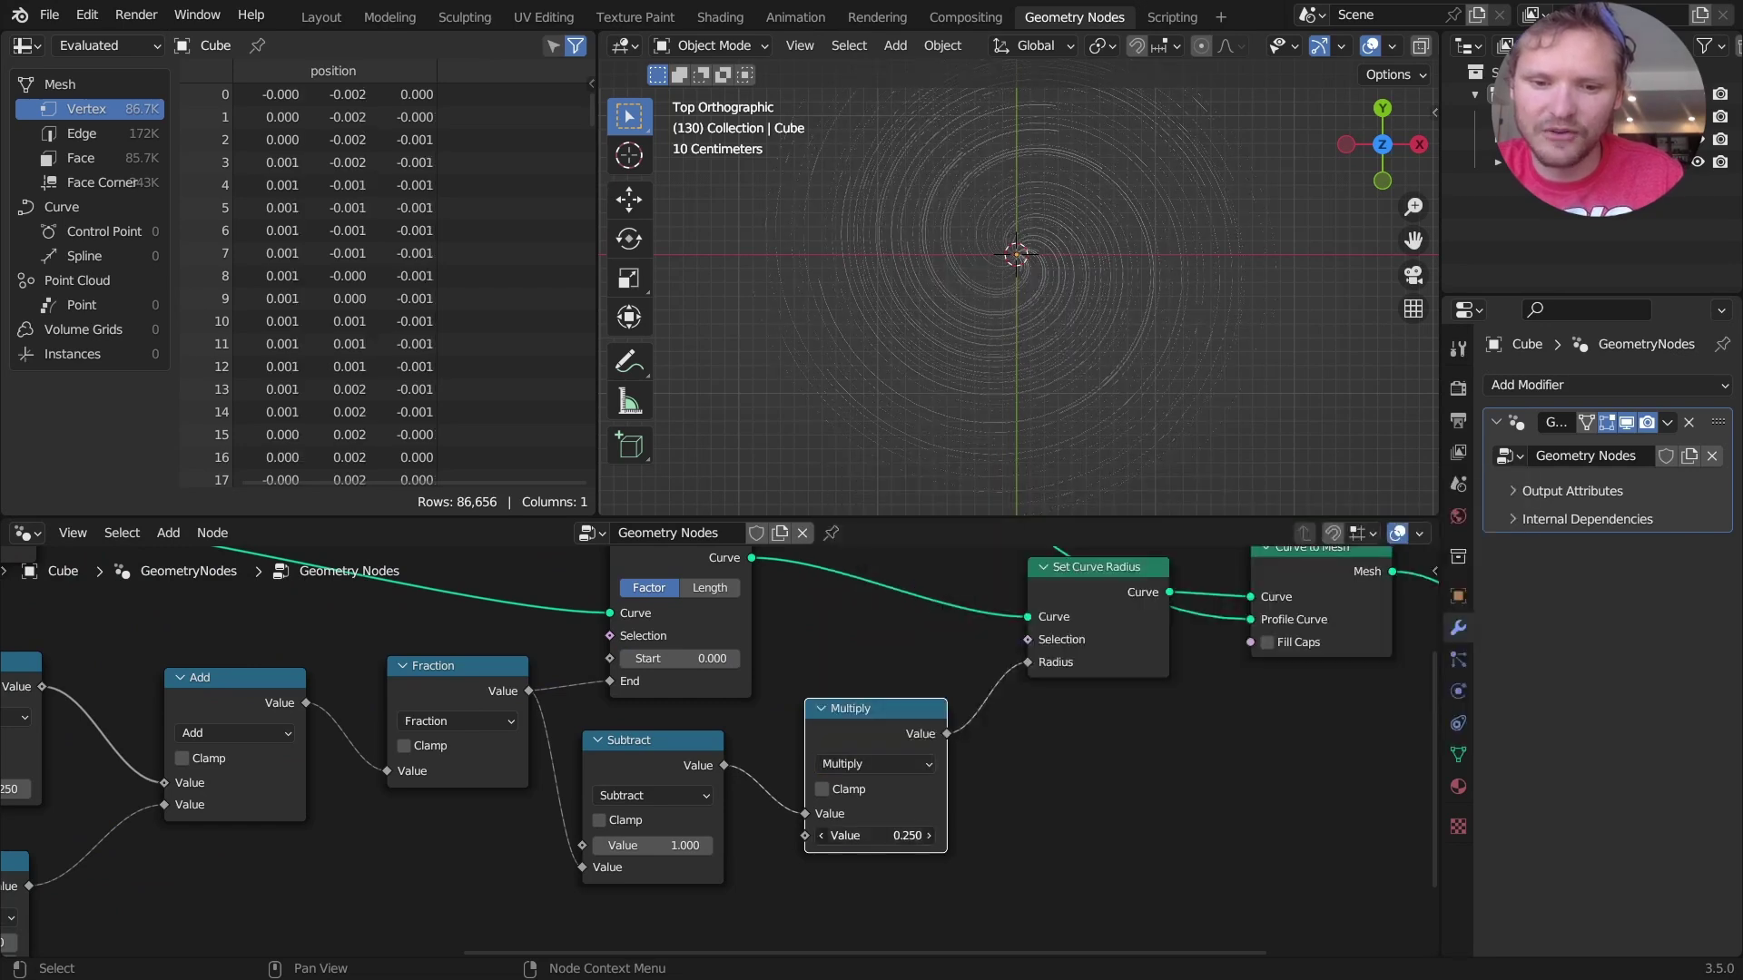
- Set the new Multiply node's value to 2.120 and play back the thickened swirl
mouse_move(893, 837)
mouse_down()
mouse_move(893, 850)
mouse_move(891, 819)
mouse_up()
key(space)
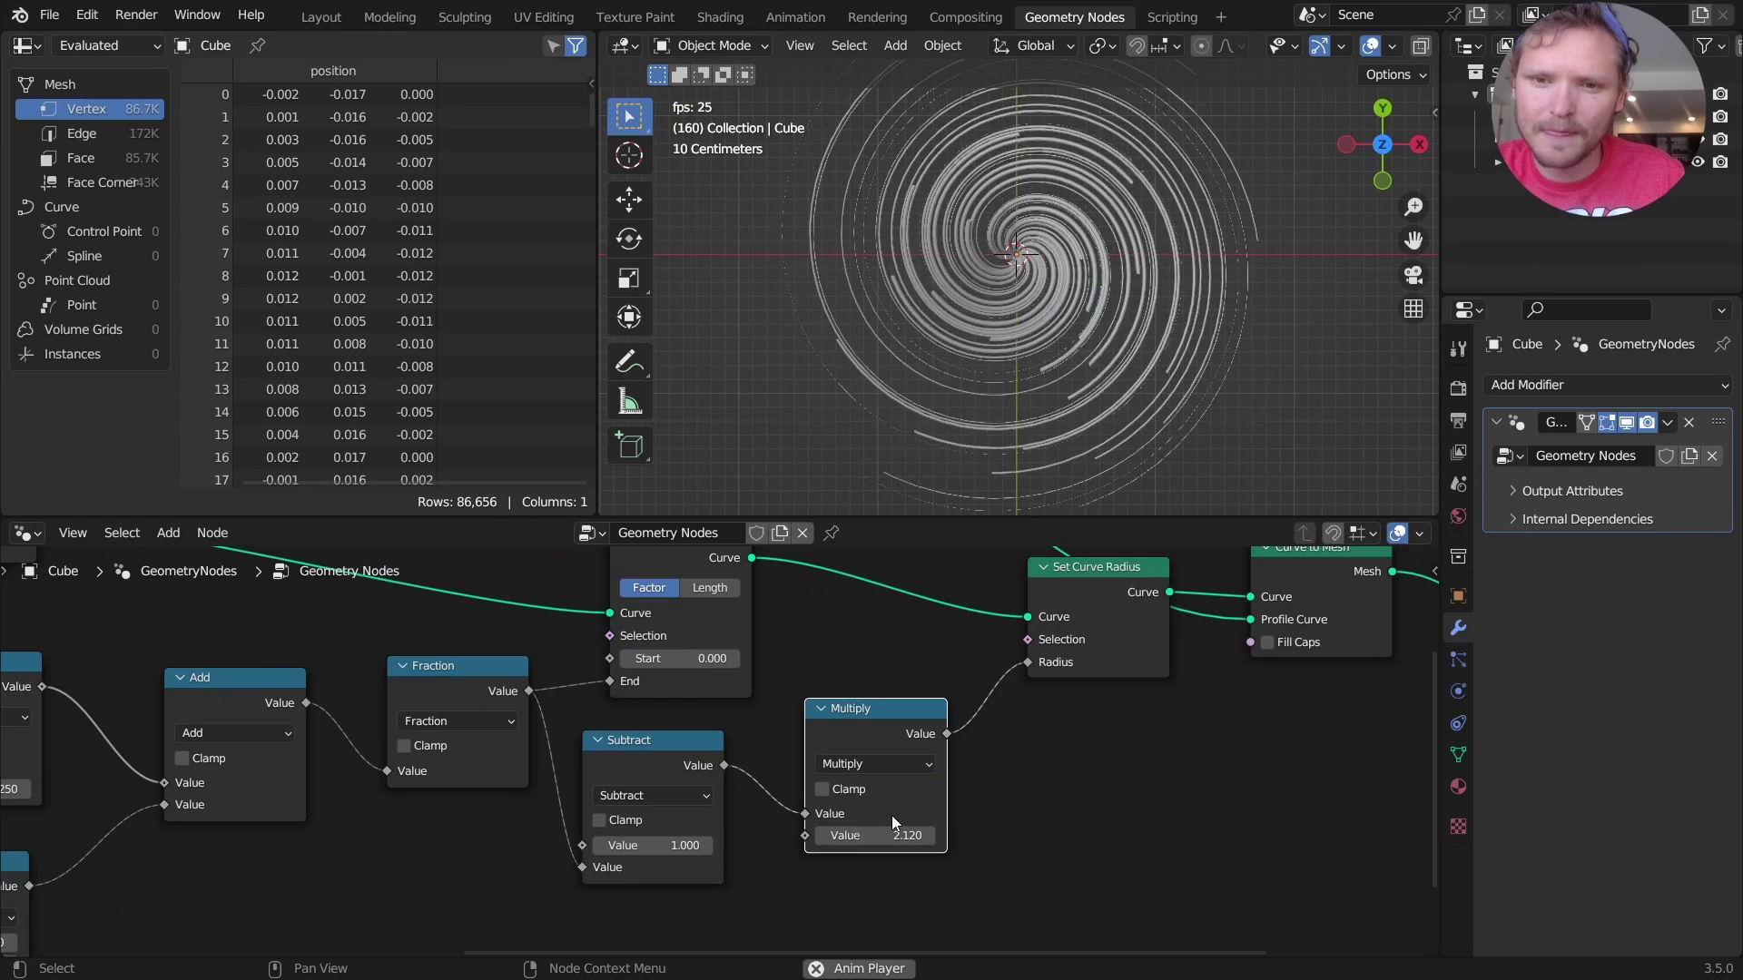
key(space)
scroll(650, 705, down, 4)
middle_drag(524, 688, 869, 692)
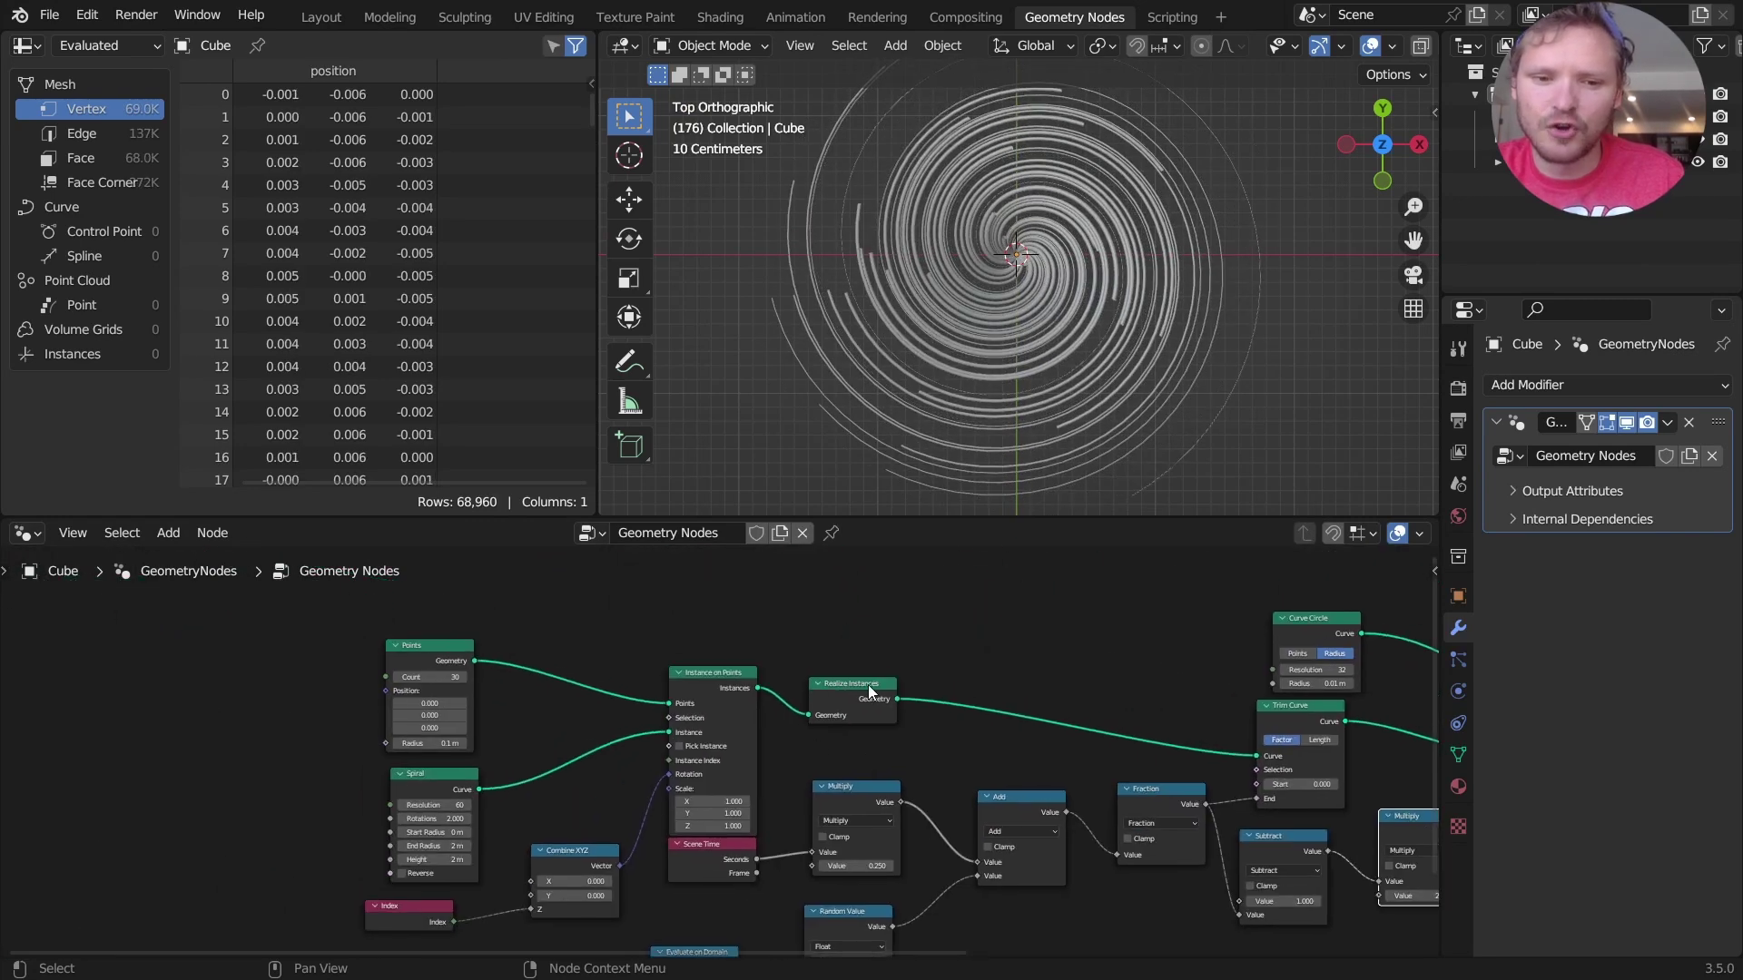
scroll(897, 672, up, 4)
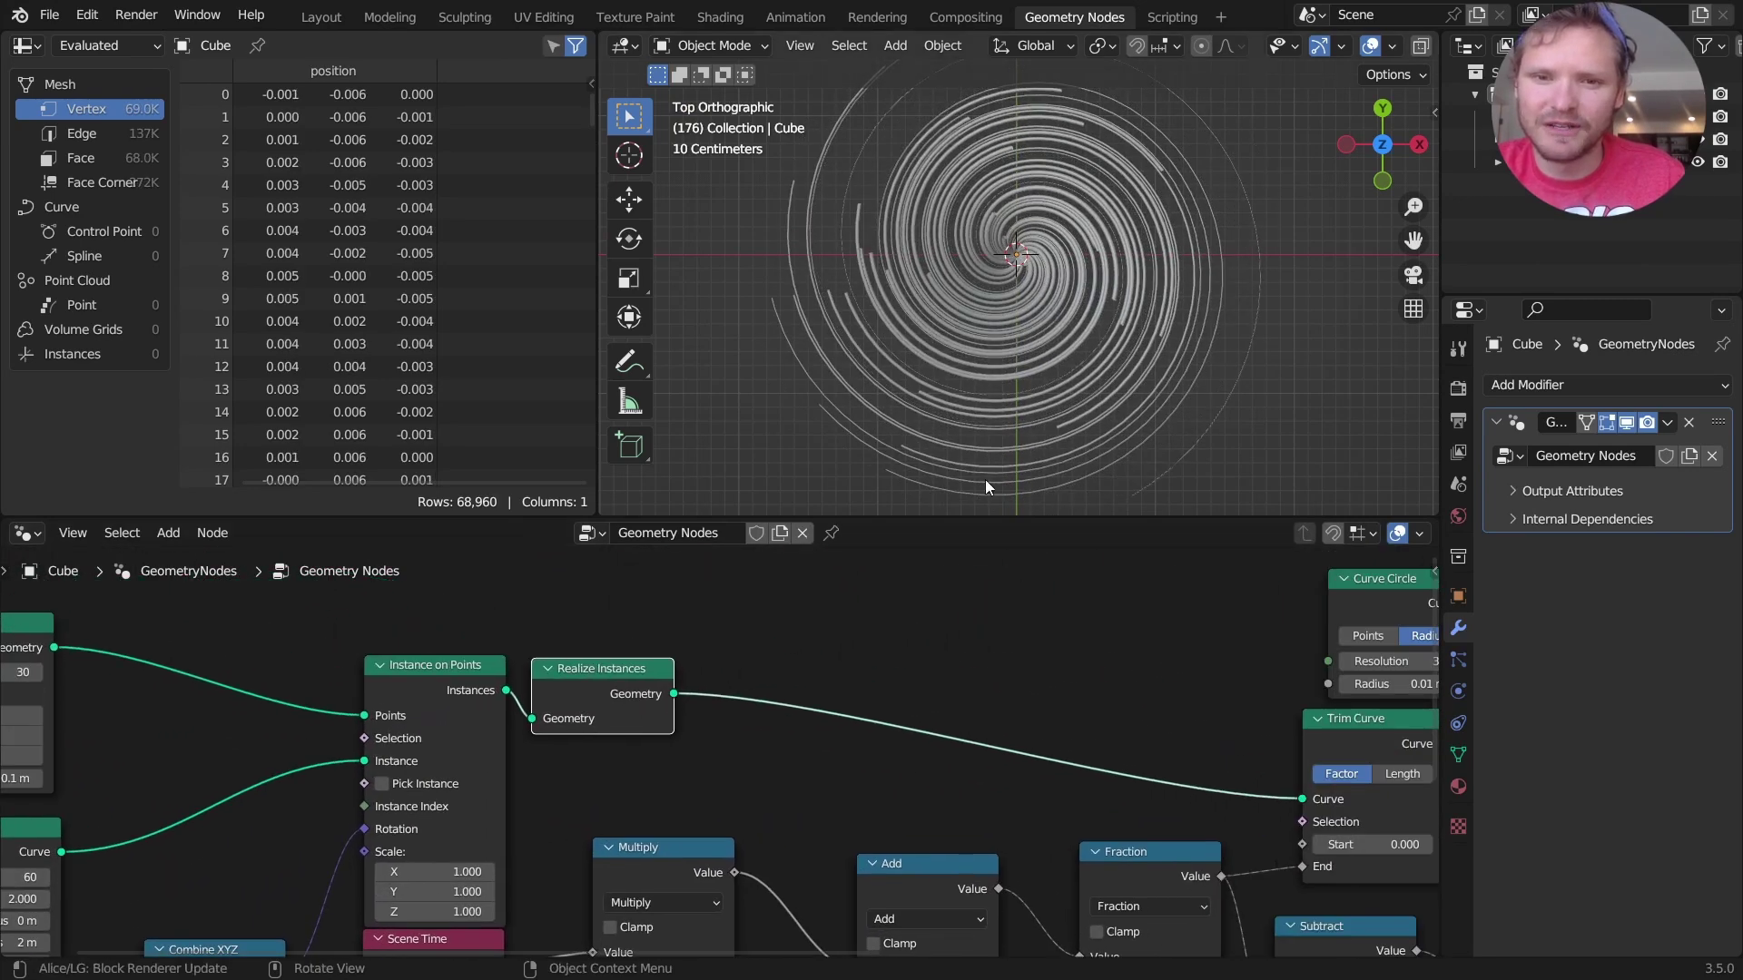
scroll(1030, 361, down, 3)
key(space)
key(space)
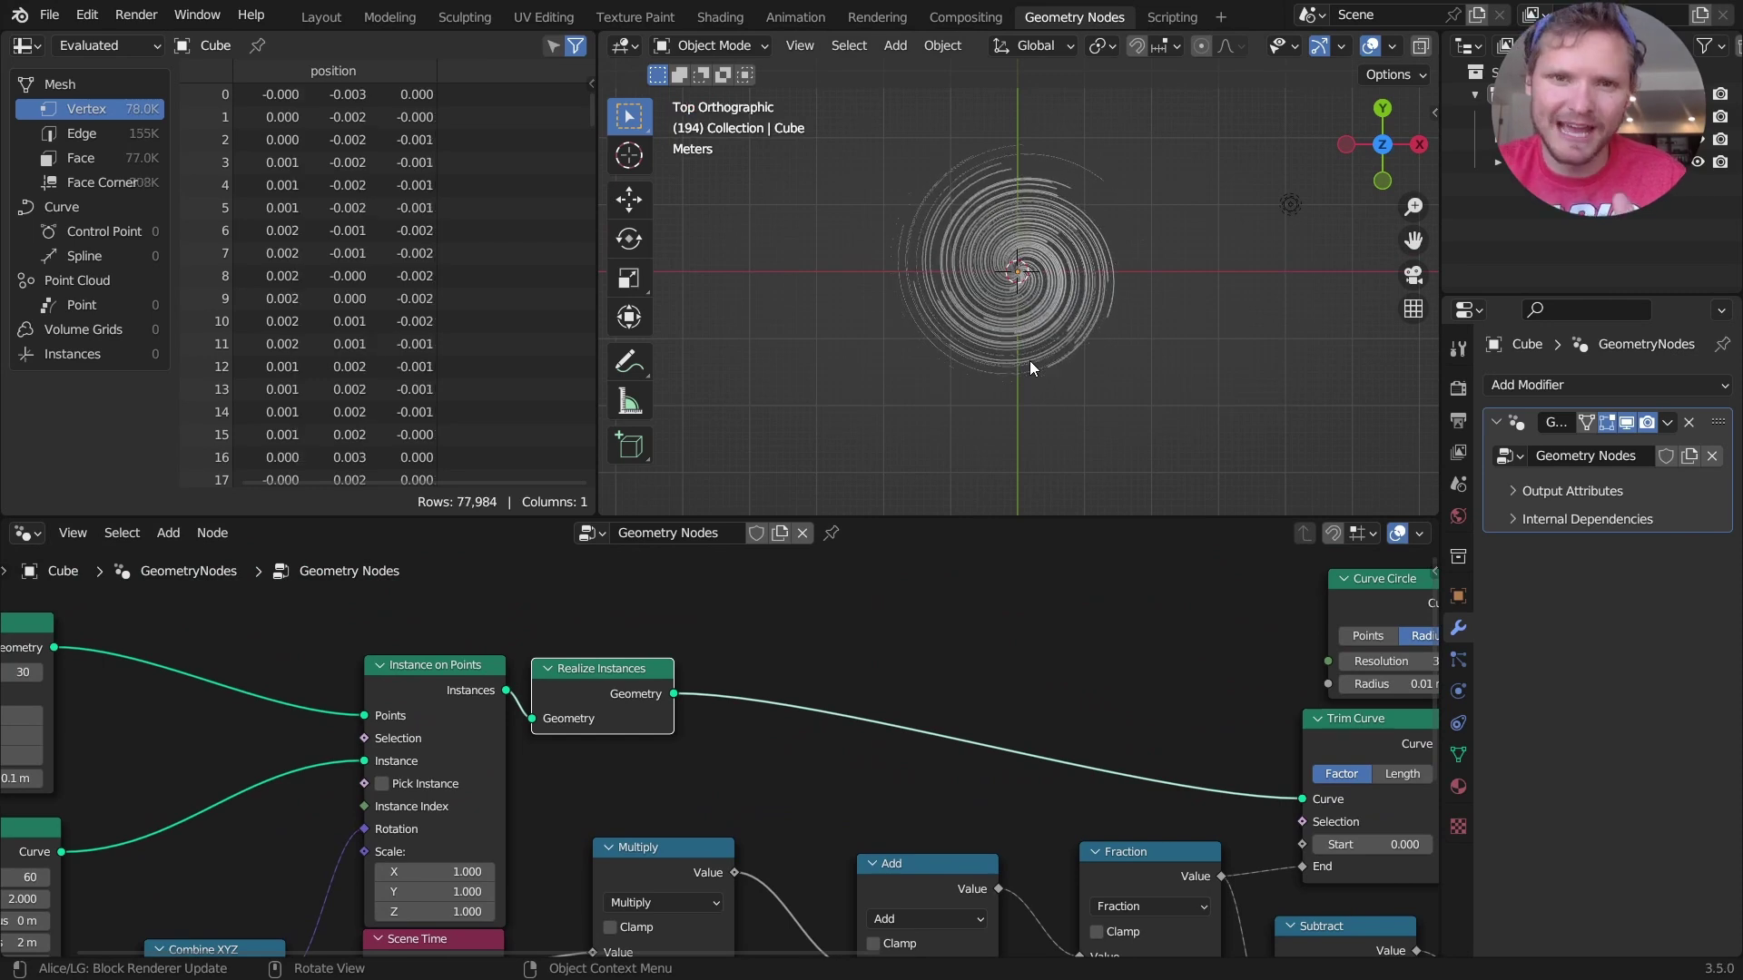
- Insert a Set Position node between Realize Instances and Trim Curve
key(shift+a)
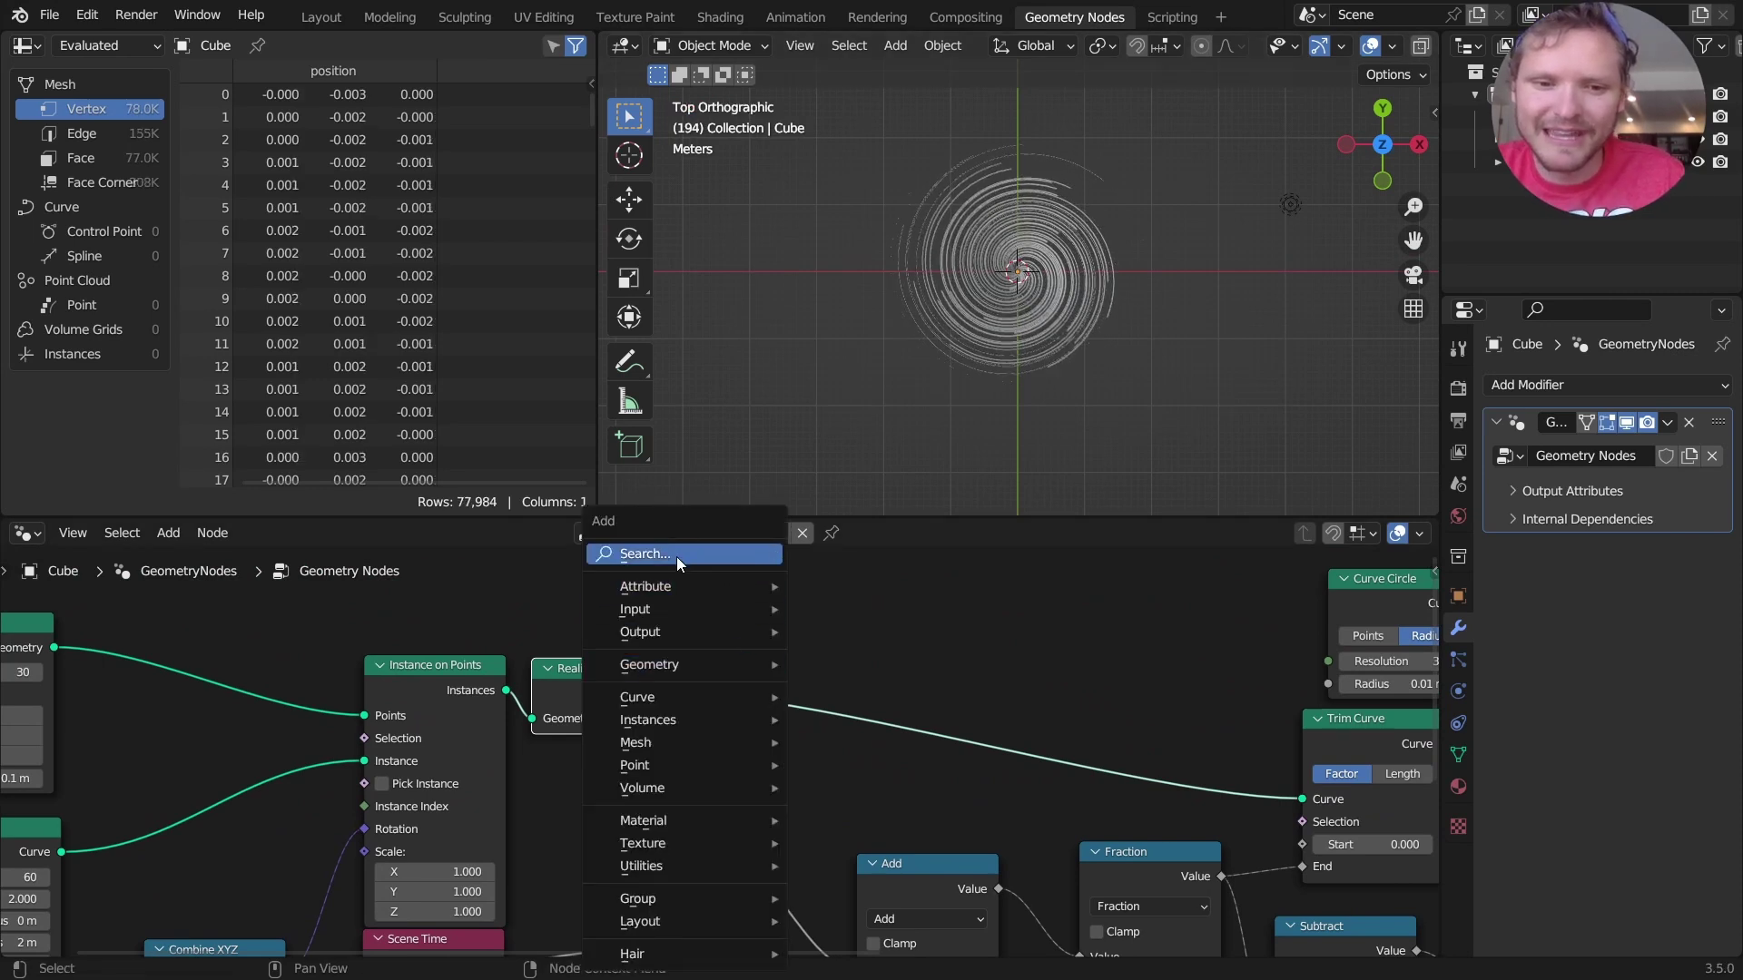
text(set)
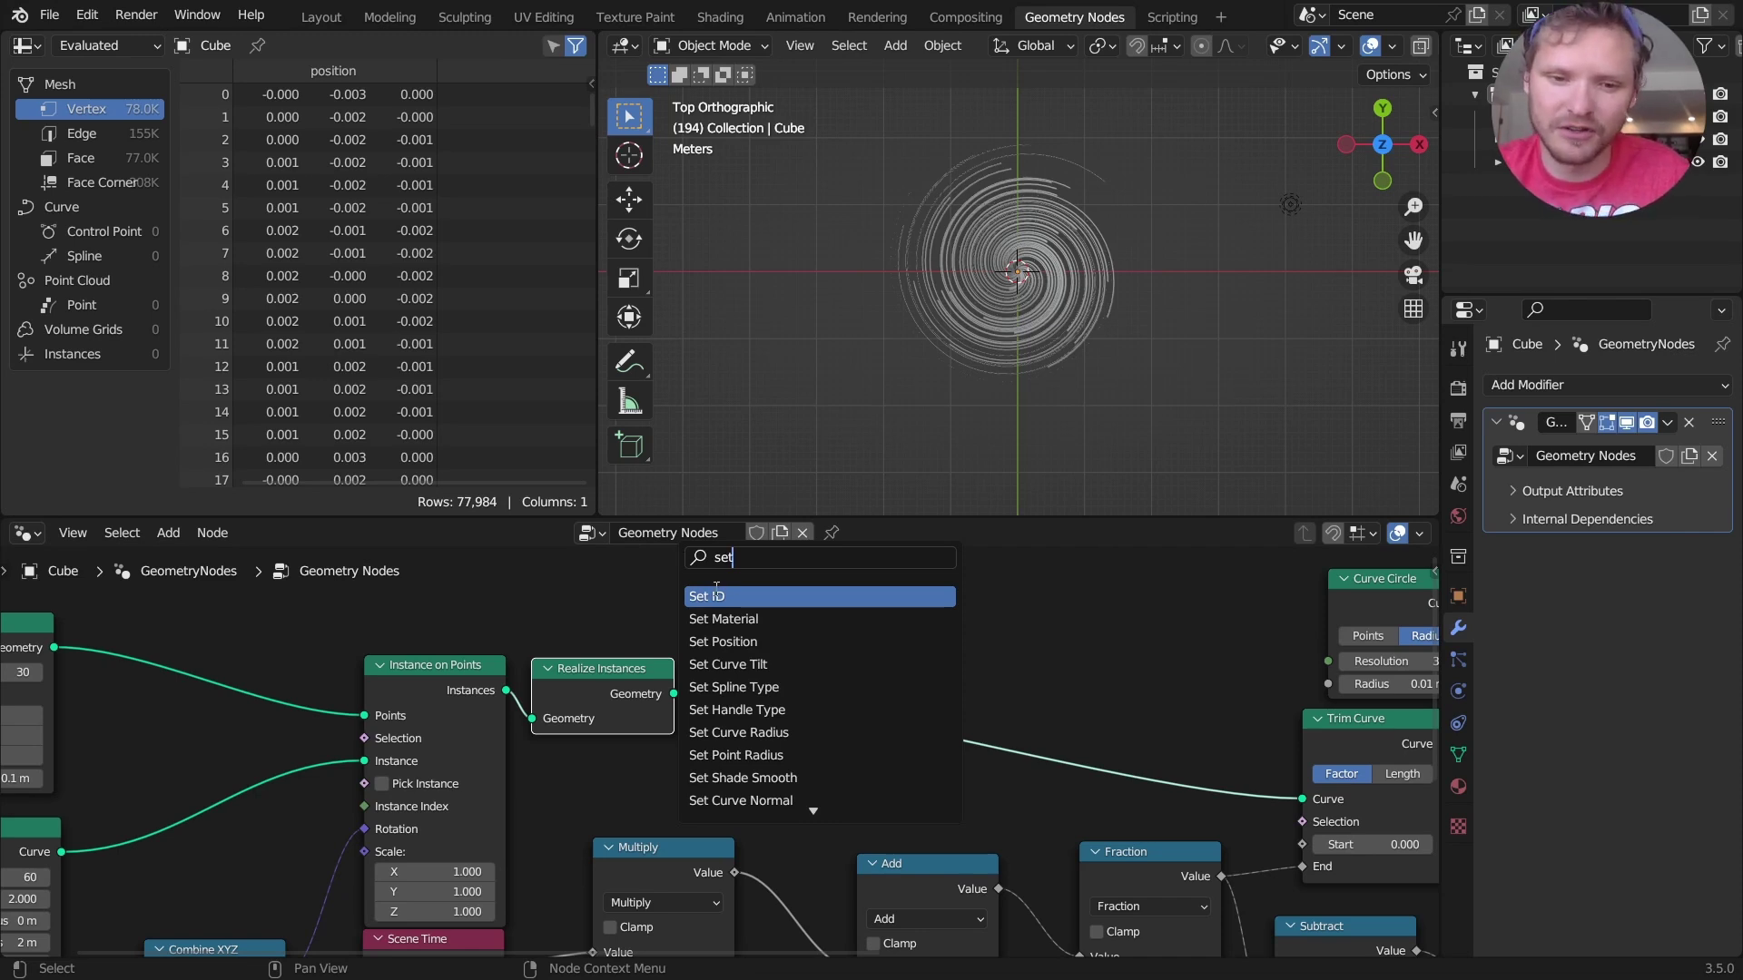
text(po)
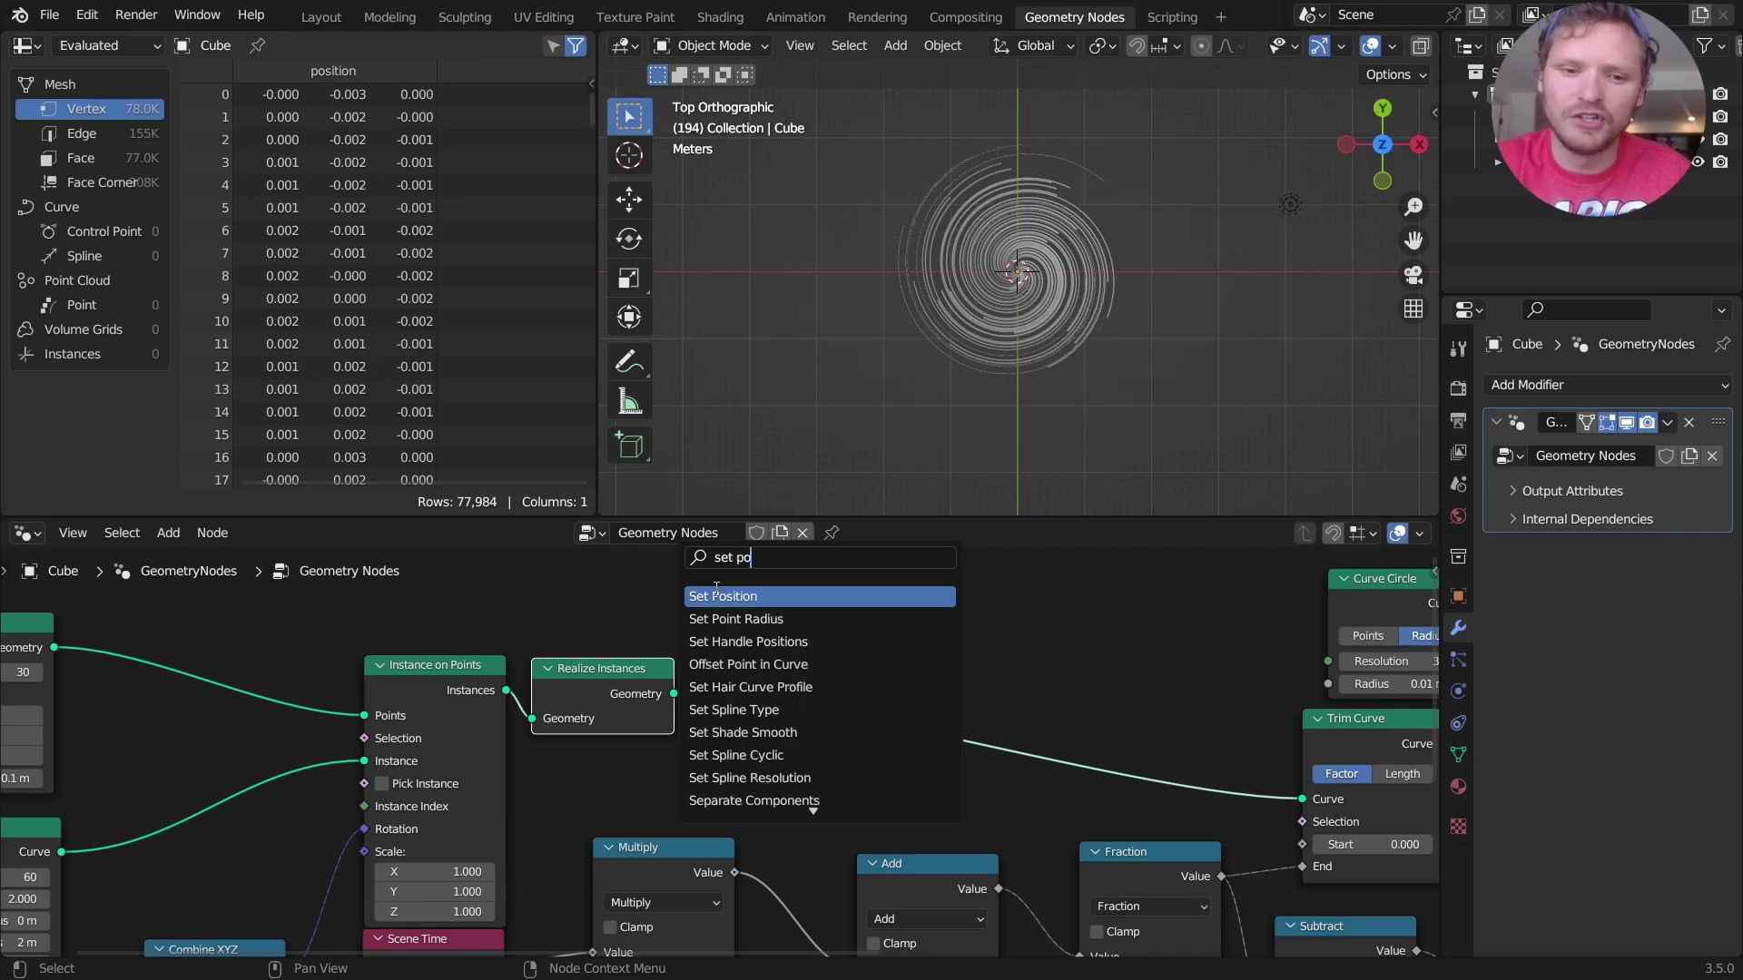
key(Return)
click(798, 640)
middle_drag(797, 640, 1039, 722)
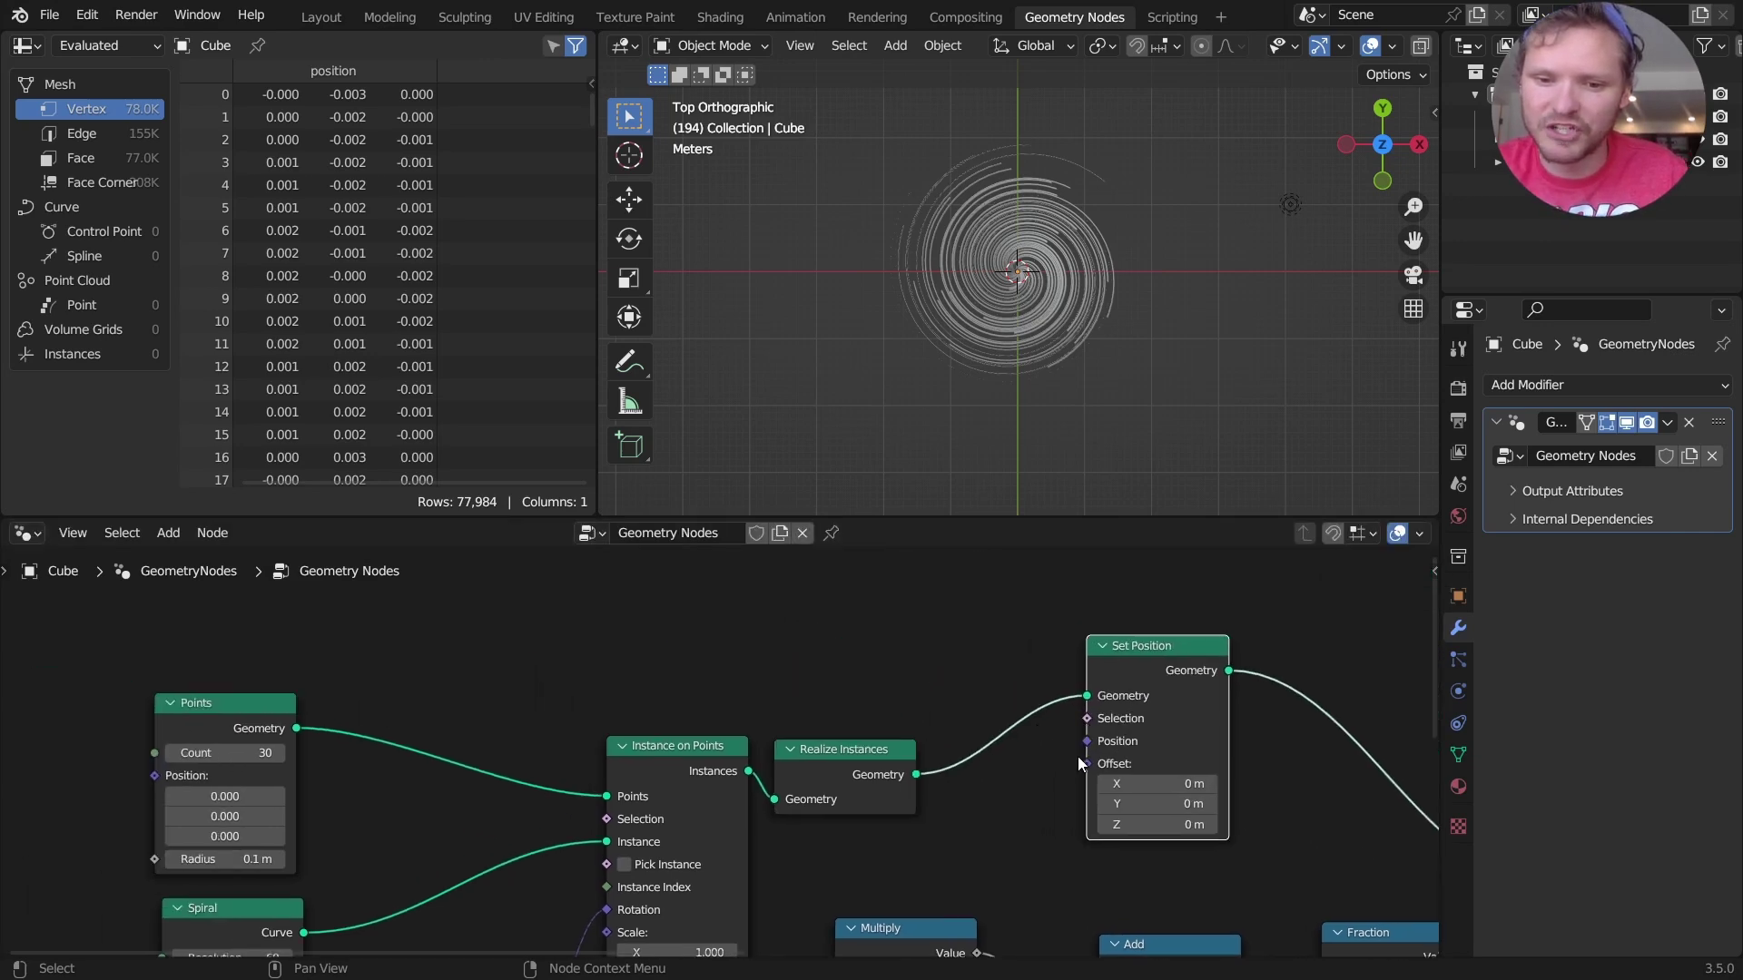
- Connect a new Noise Texture node's Color to the Set Position Offset, preview the distortion, and move the texture node clear of Realize Instances
key(shift+a)
text(noise)
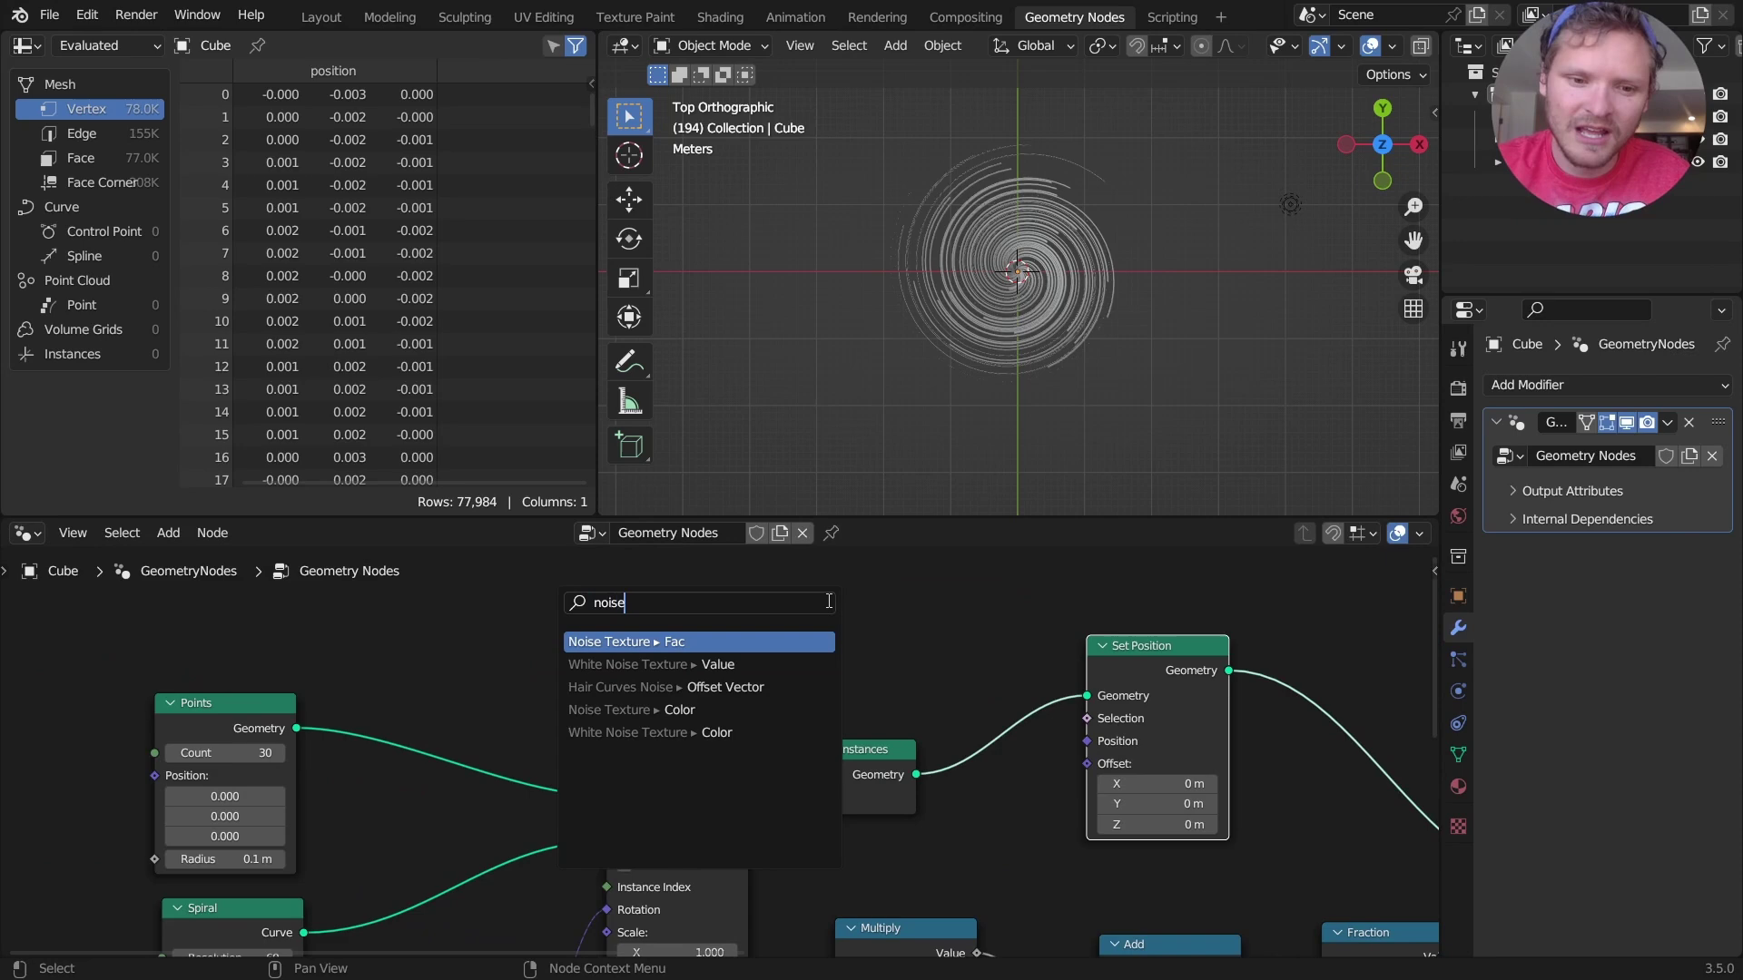
click(635, 710)
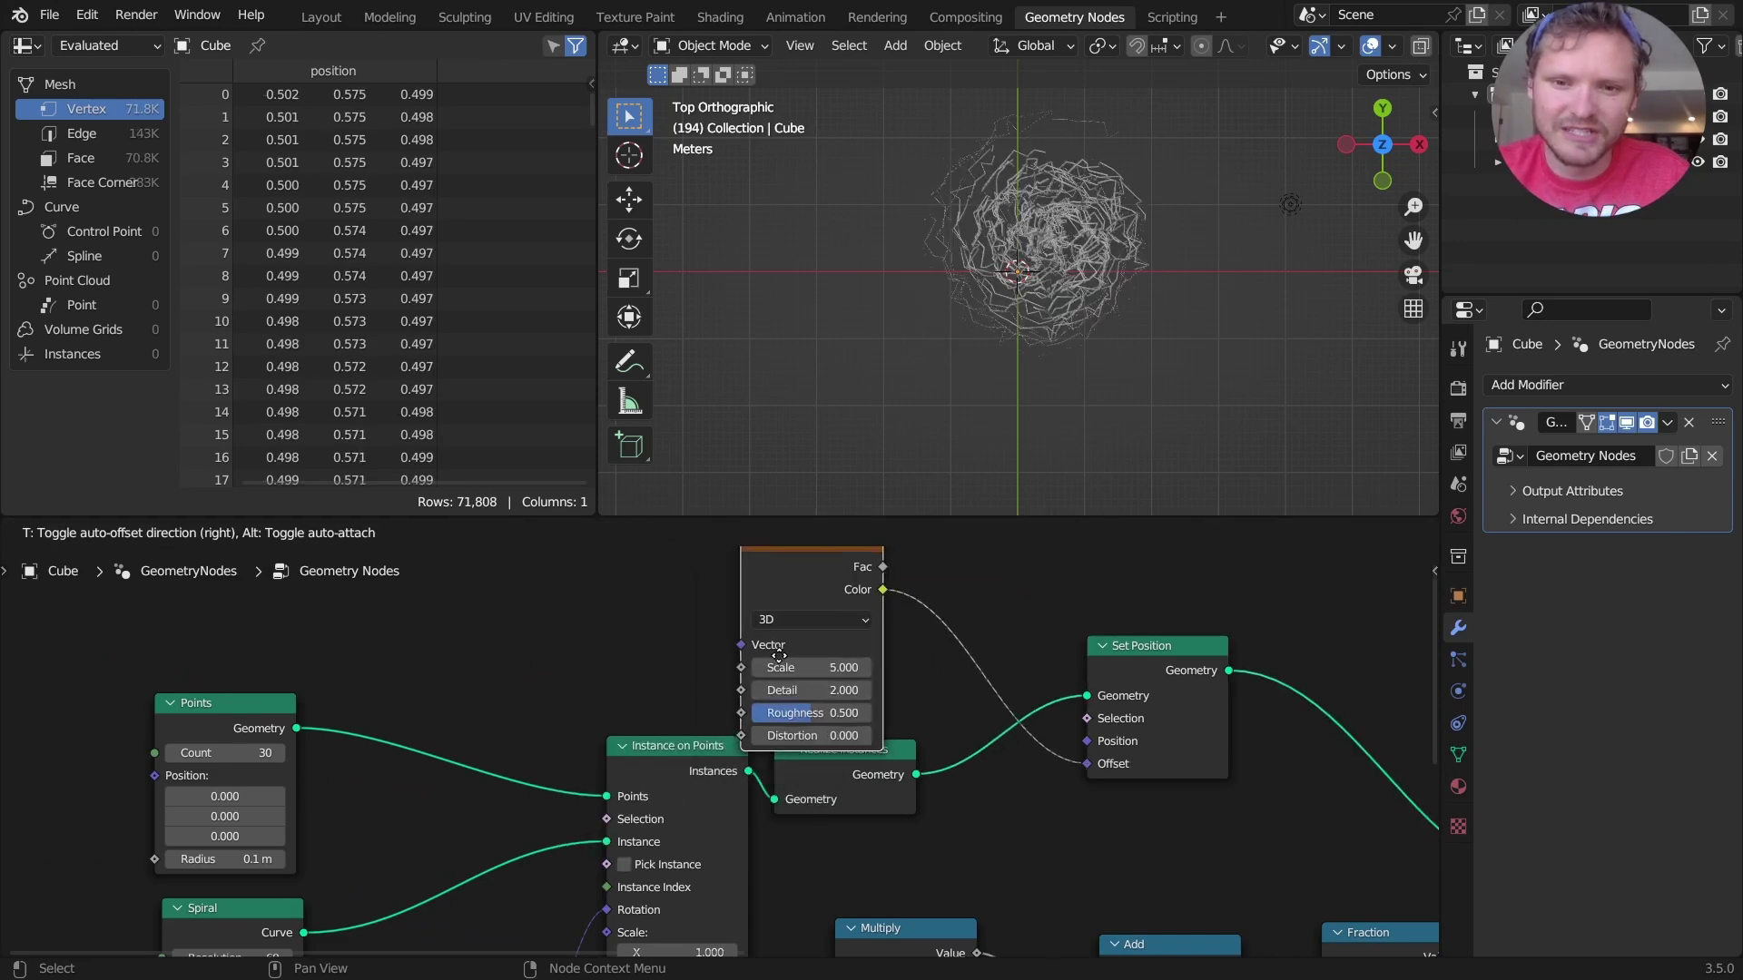
click(777, 581)
middle_drag(776, 581, 833, 628)
key(space)
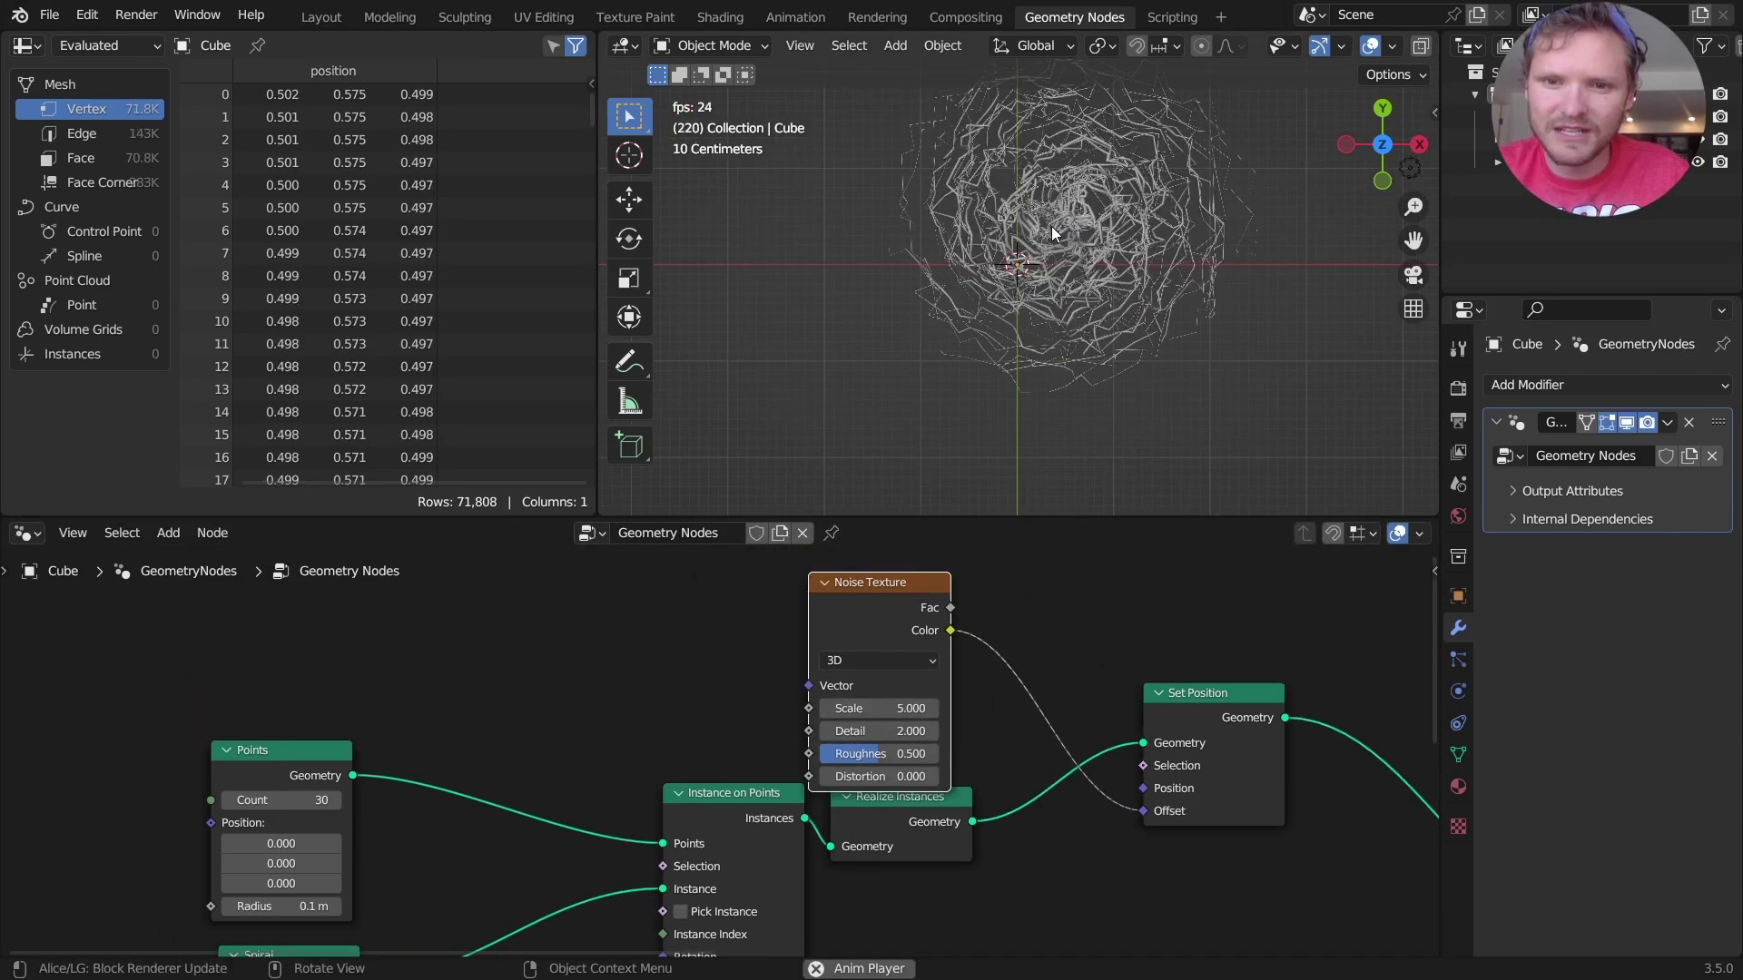
drag(812, 582, 656, 566)
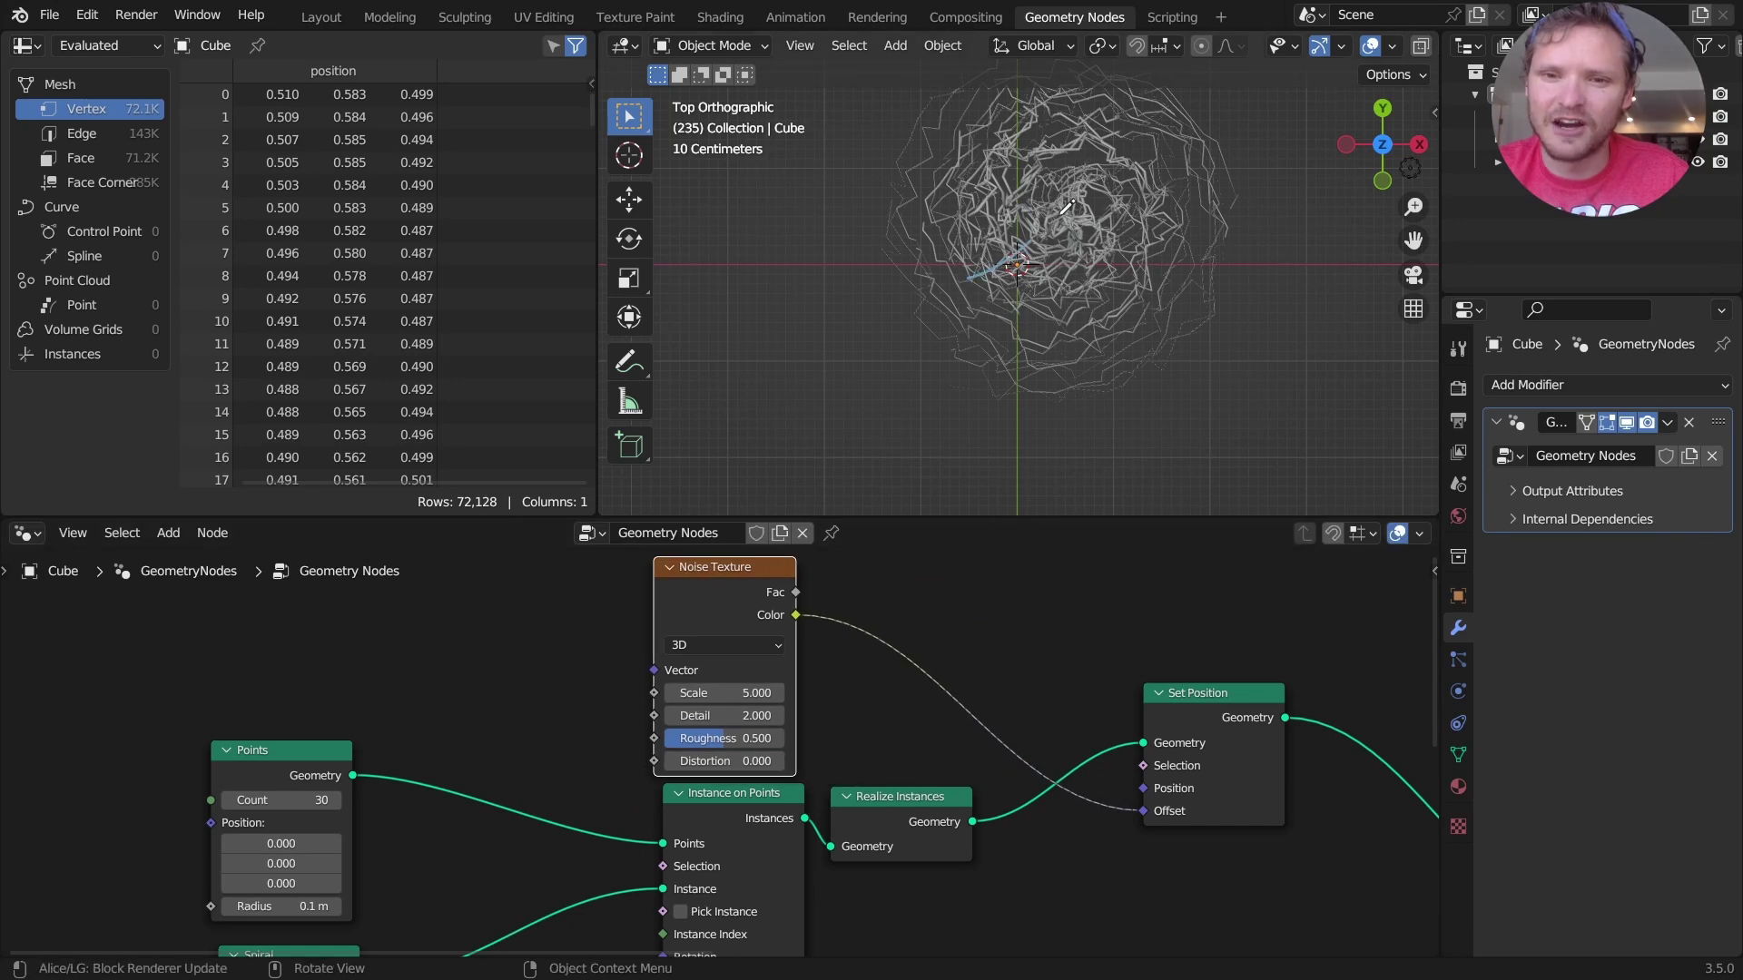
key(shift+a)
click(860, 554)
text(vector)
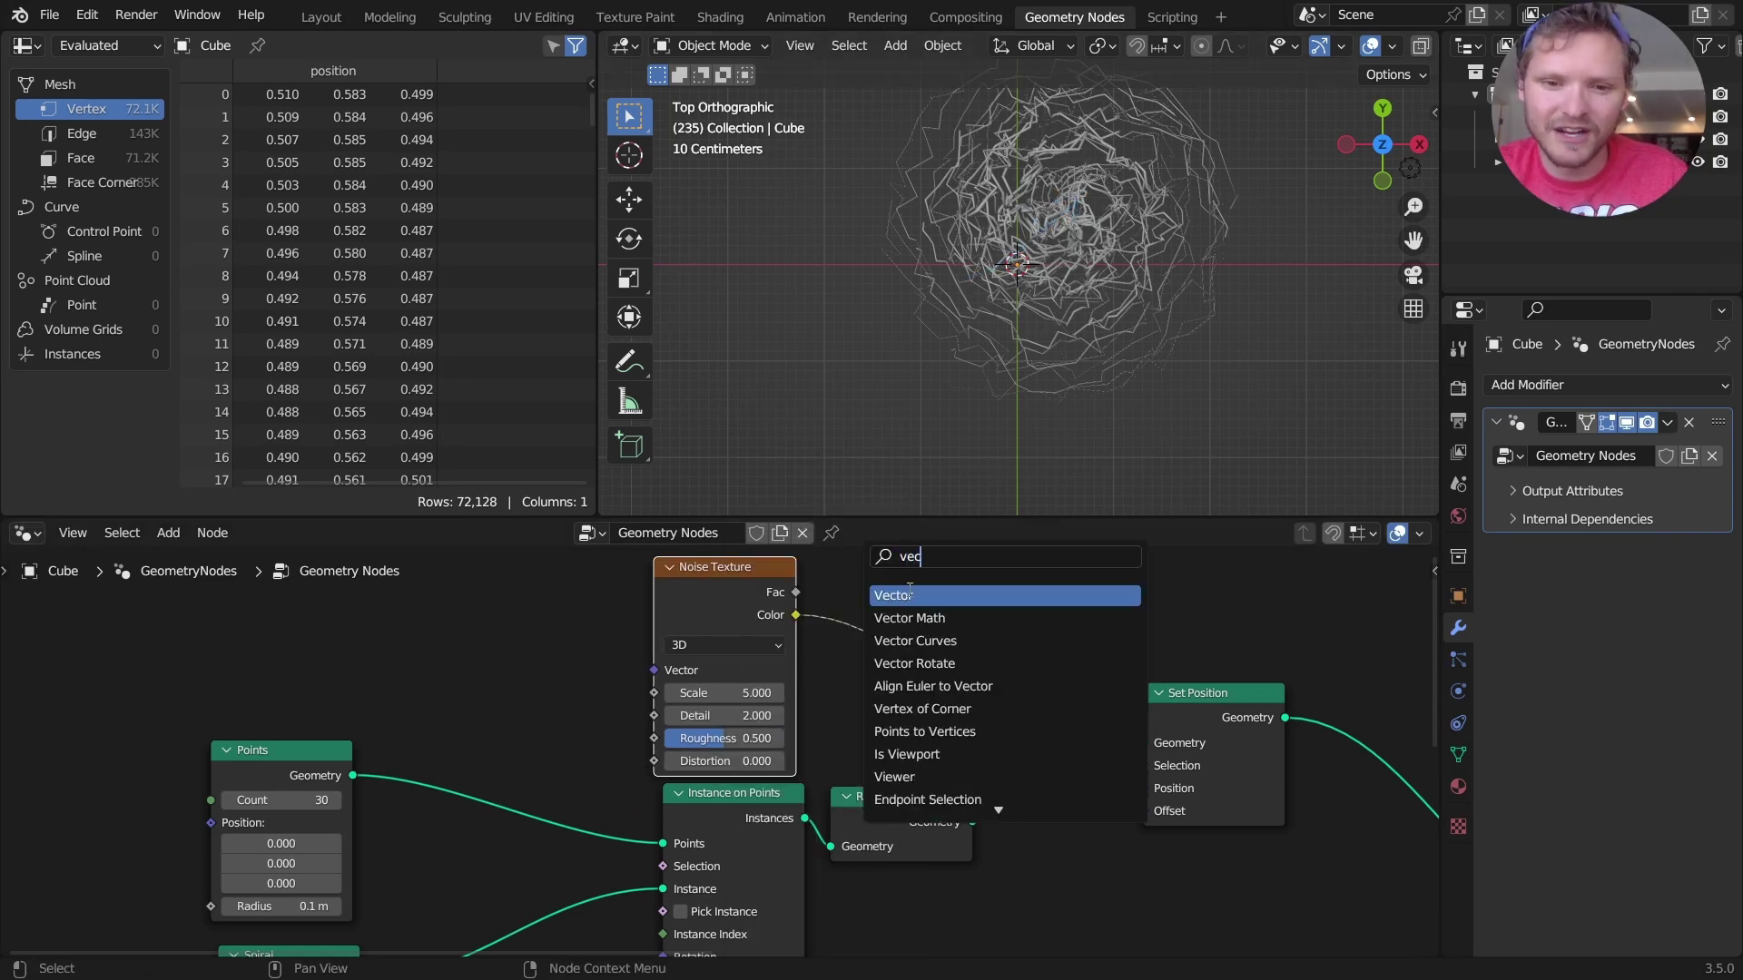
key(Return)
- Insert a Vector Math node set to Subtract between Noise Texture and Set Position, with 0.5 on all three axes
key(shift+a)
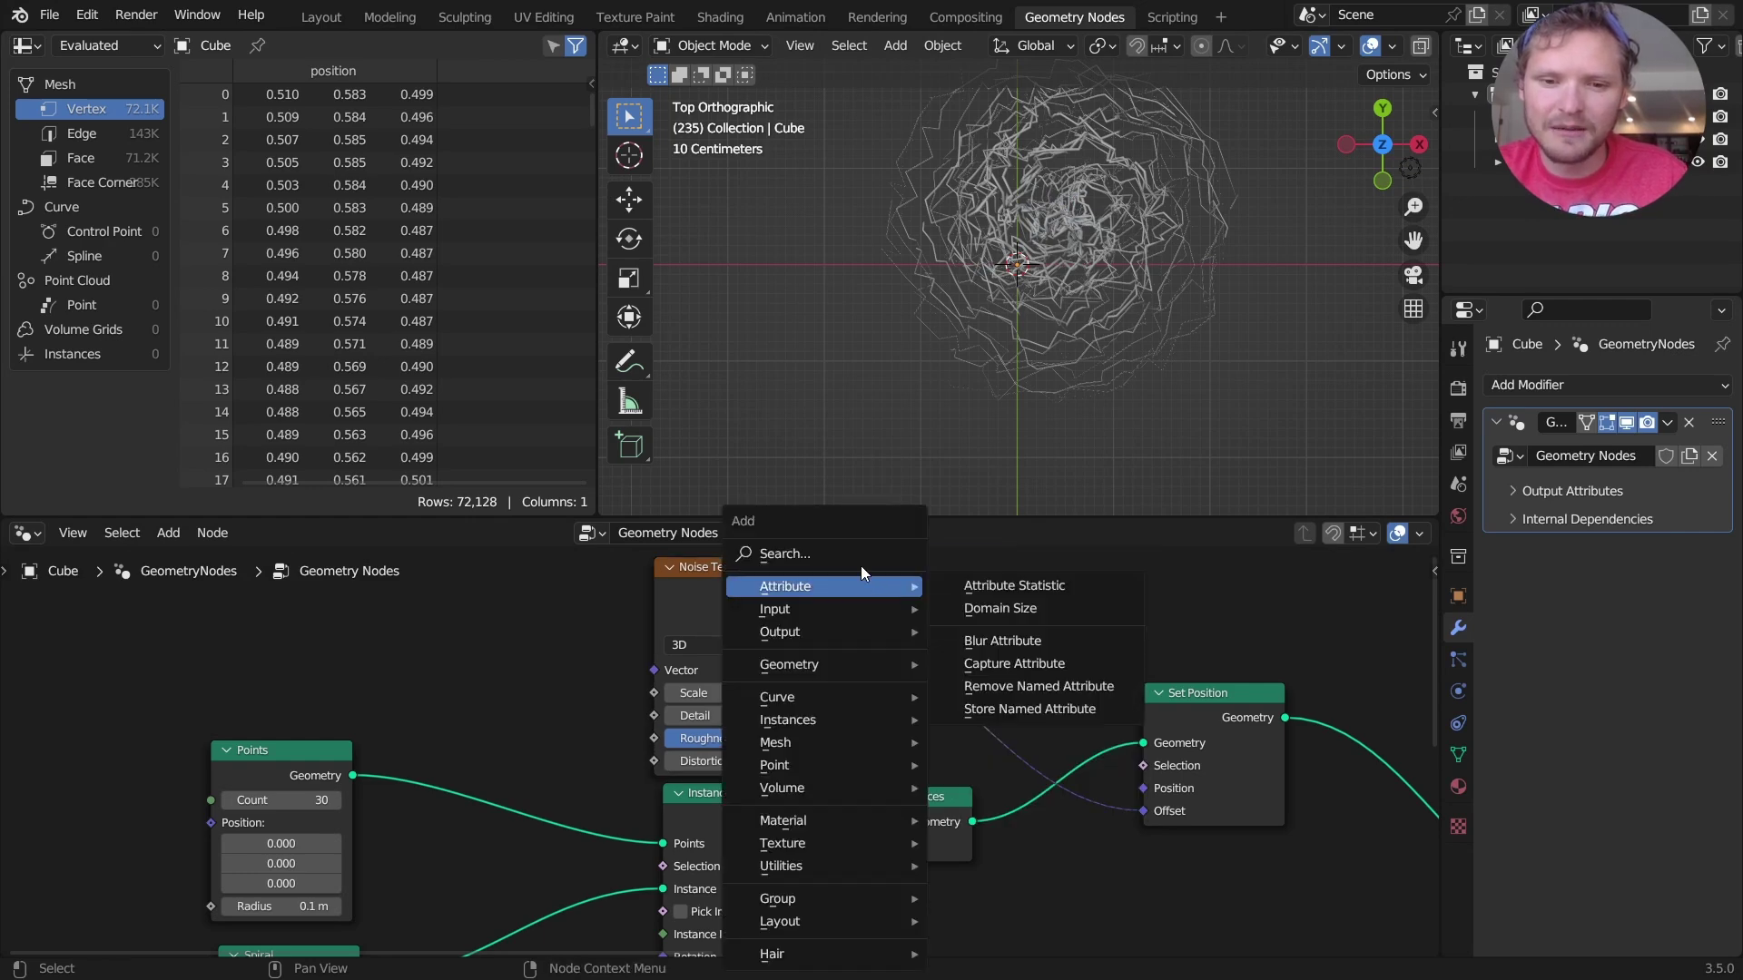
click(861, 558)
text(vec)
click(901, 611)
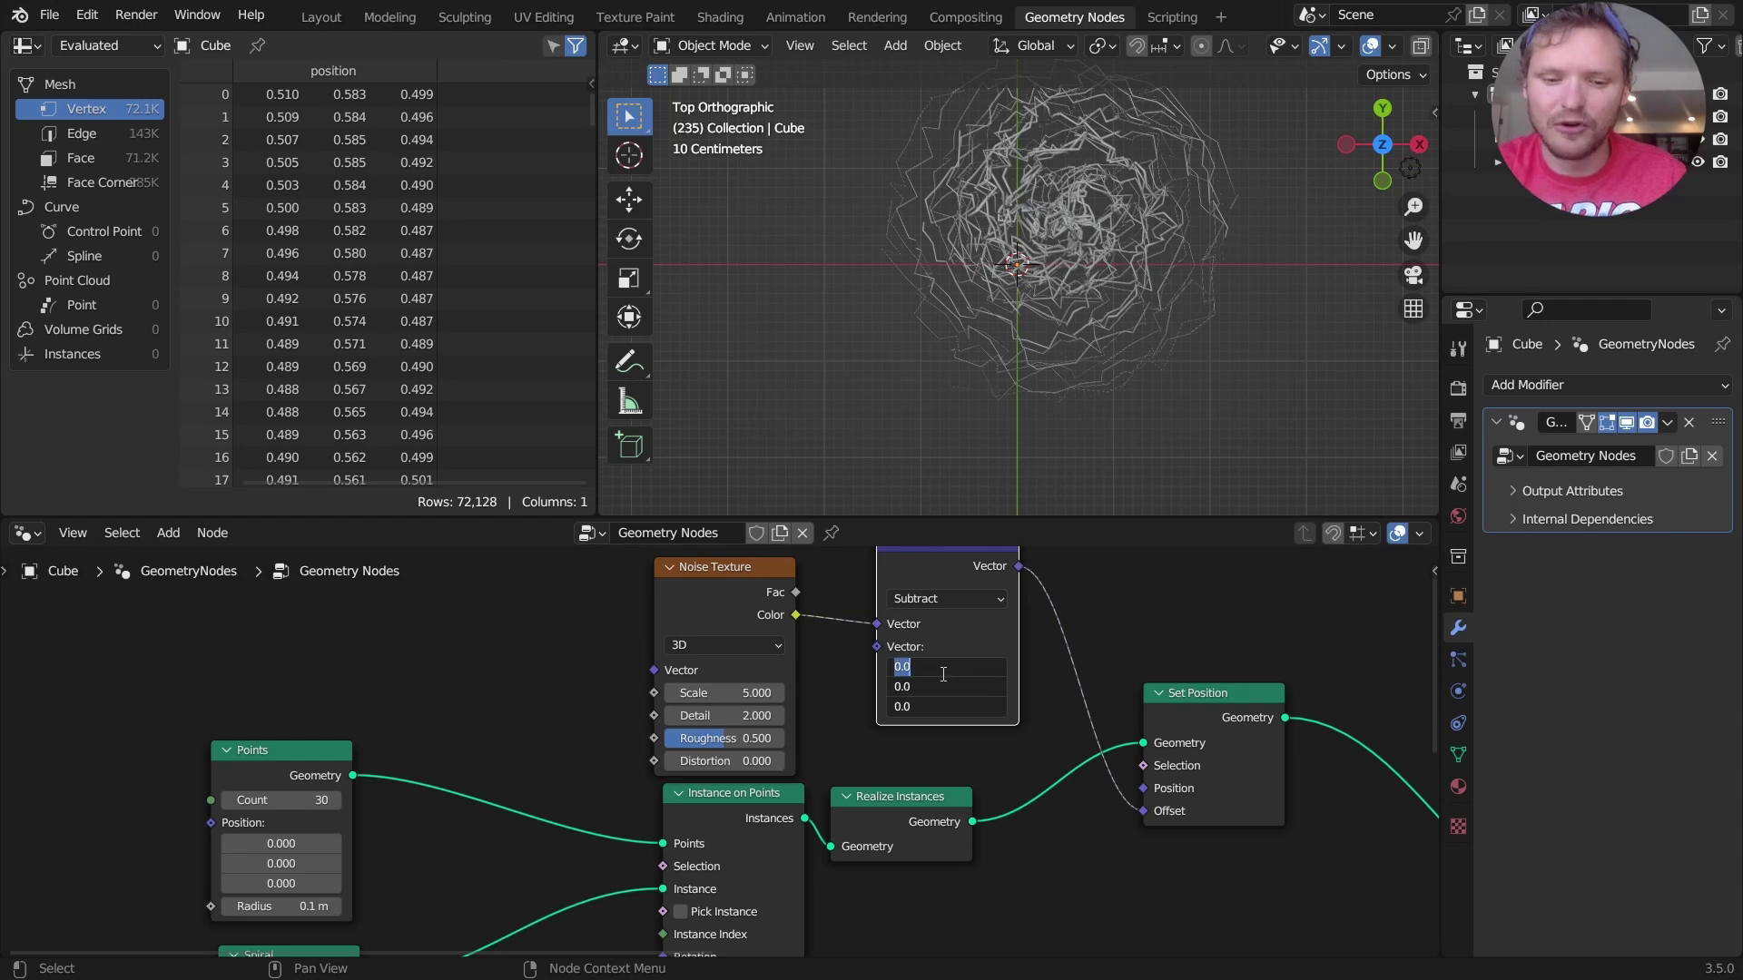
text(.5)
key(Return)
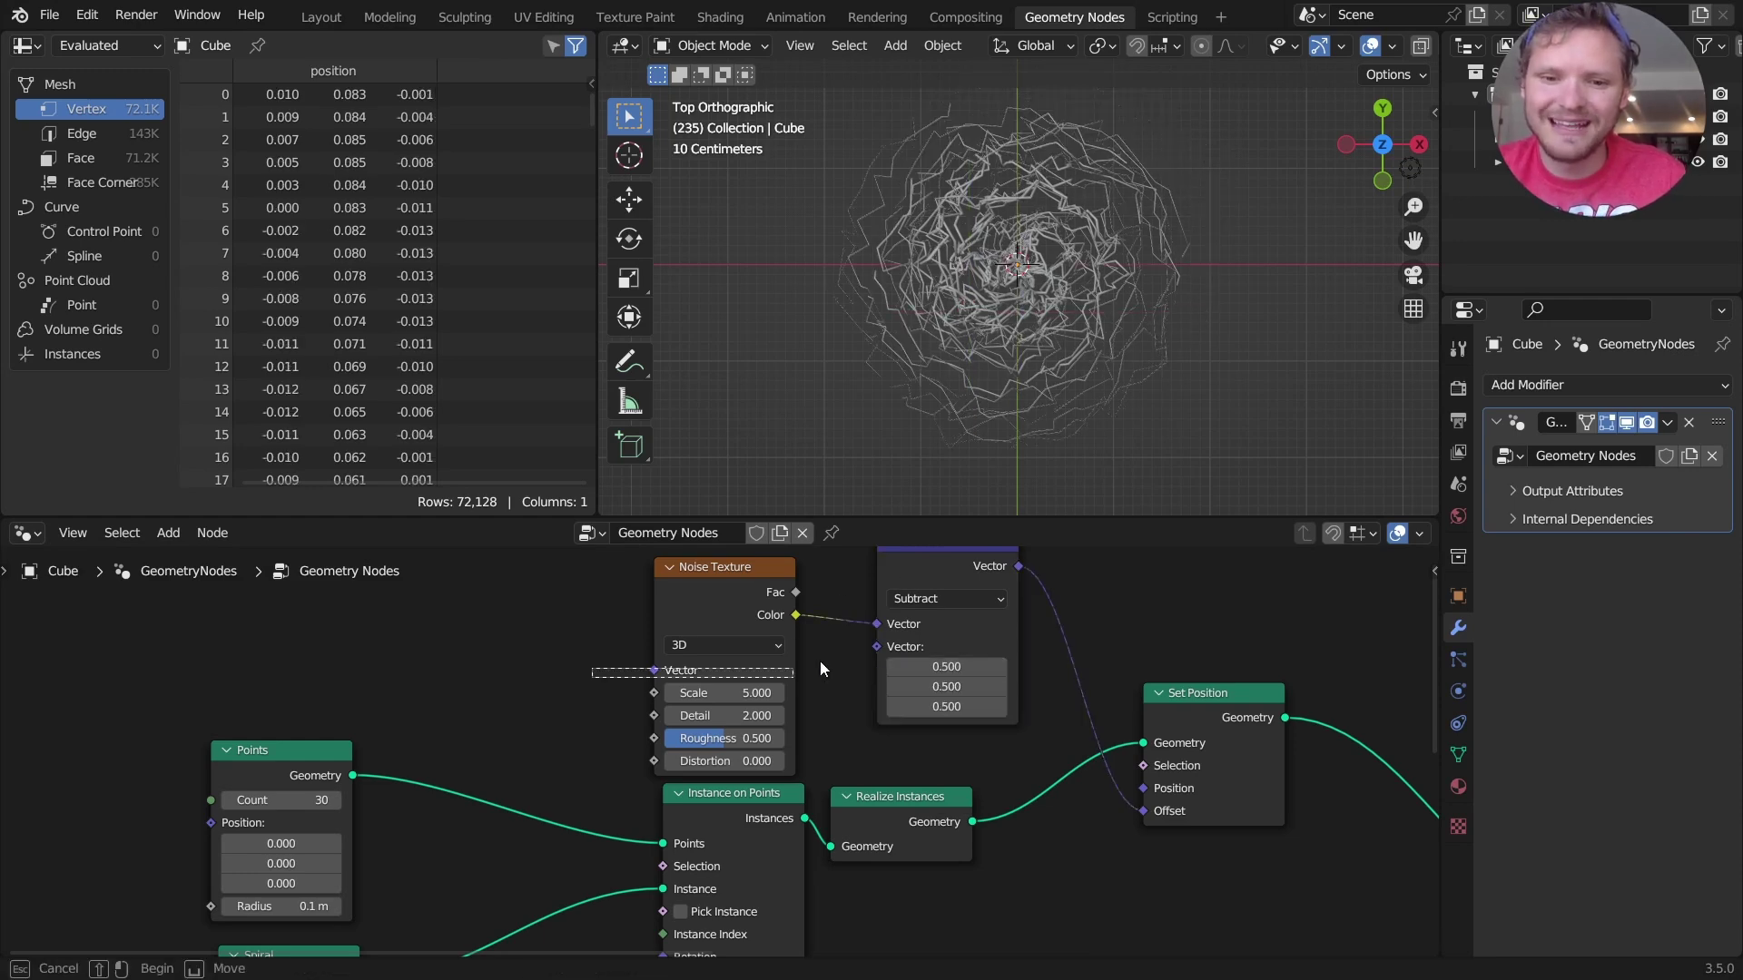
- Duplicate the vector Subtract node after itself, set the copy to Scale with a factor of 0.220, and play back the swirl
key(shift+d)
click(1006, 610)
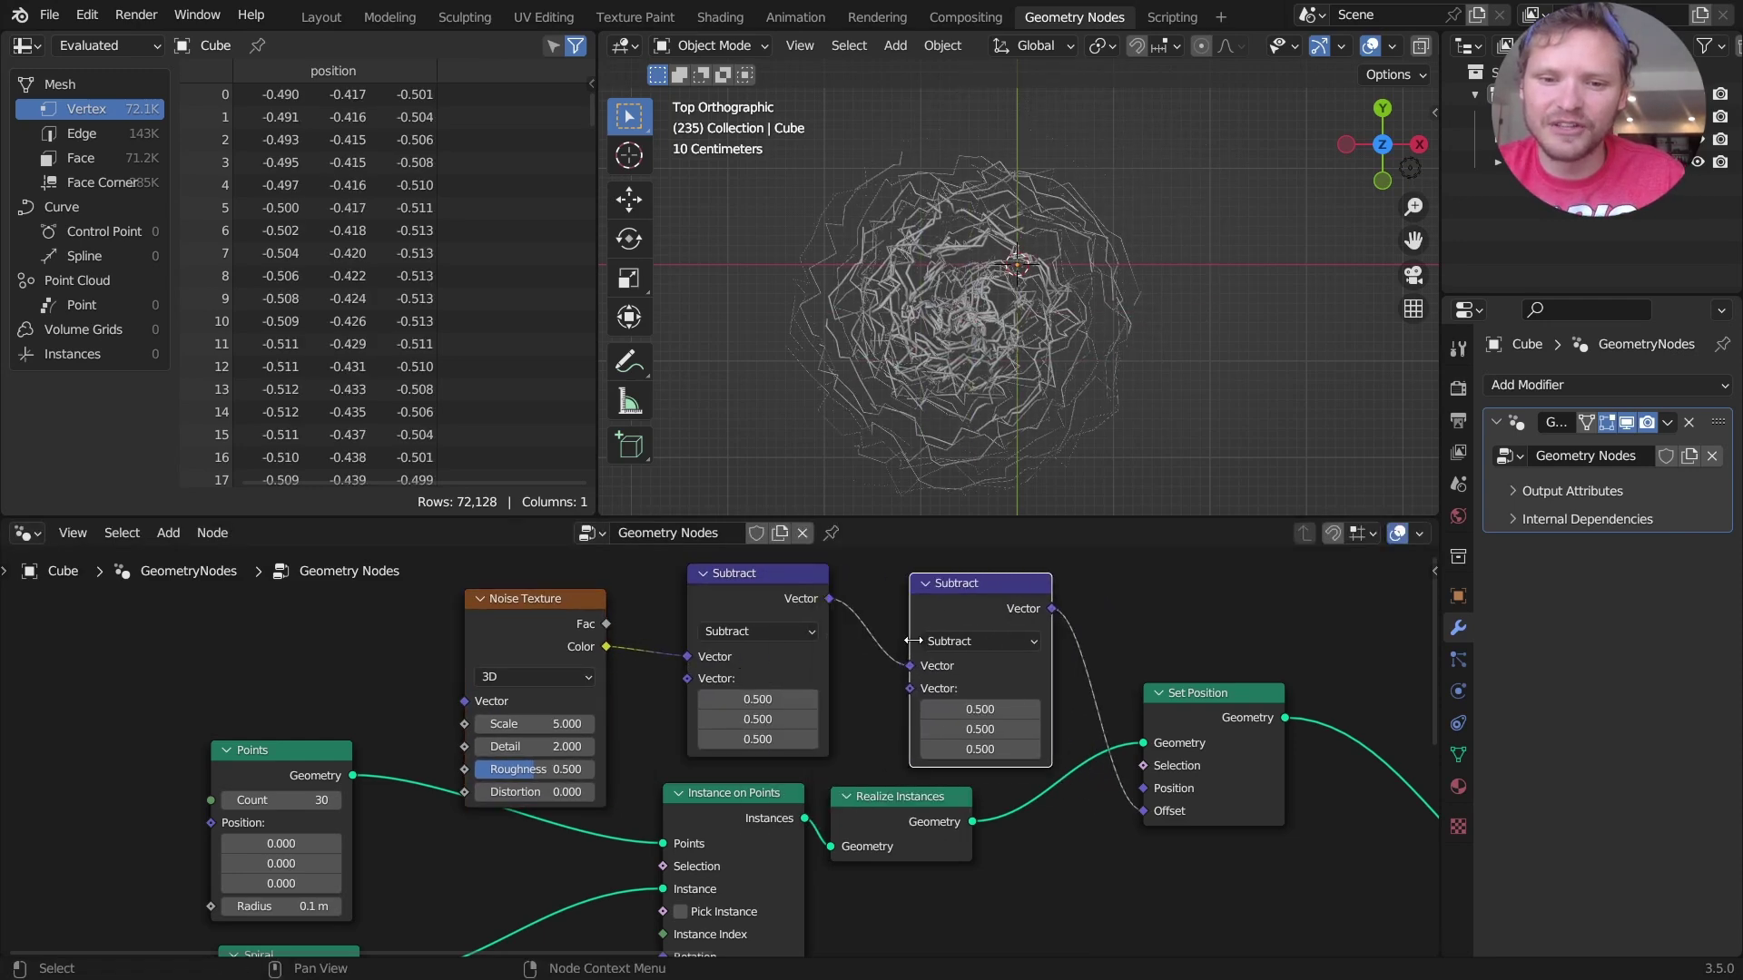
click(980, 641)
click(956, 641)
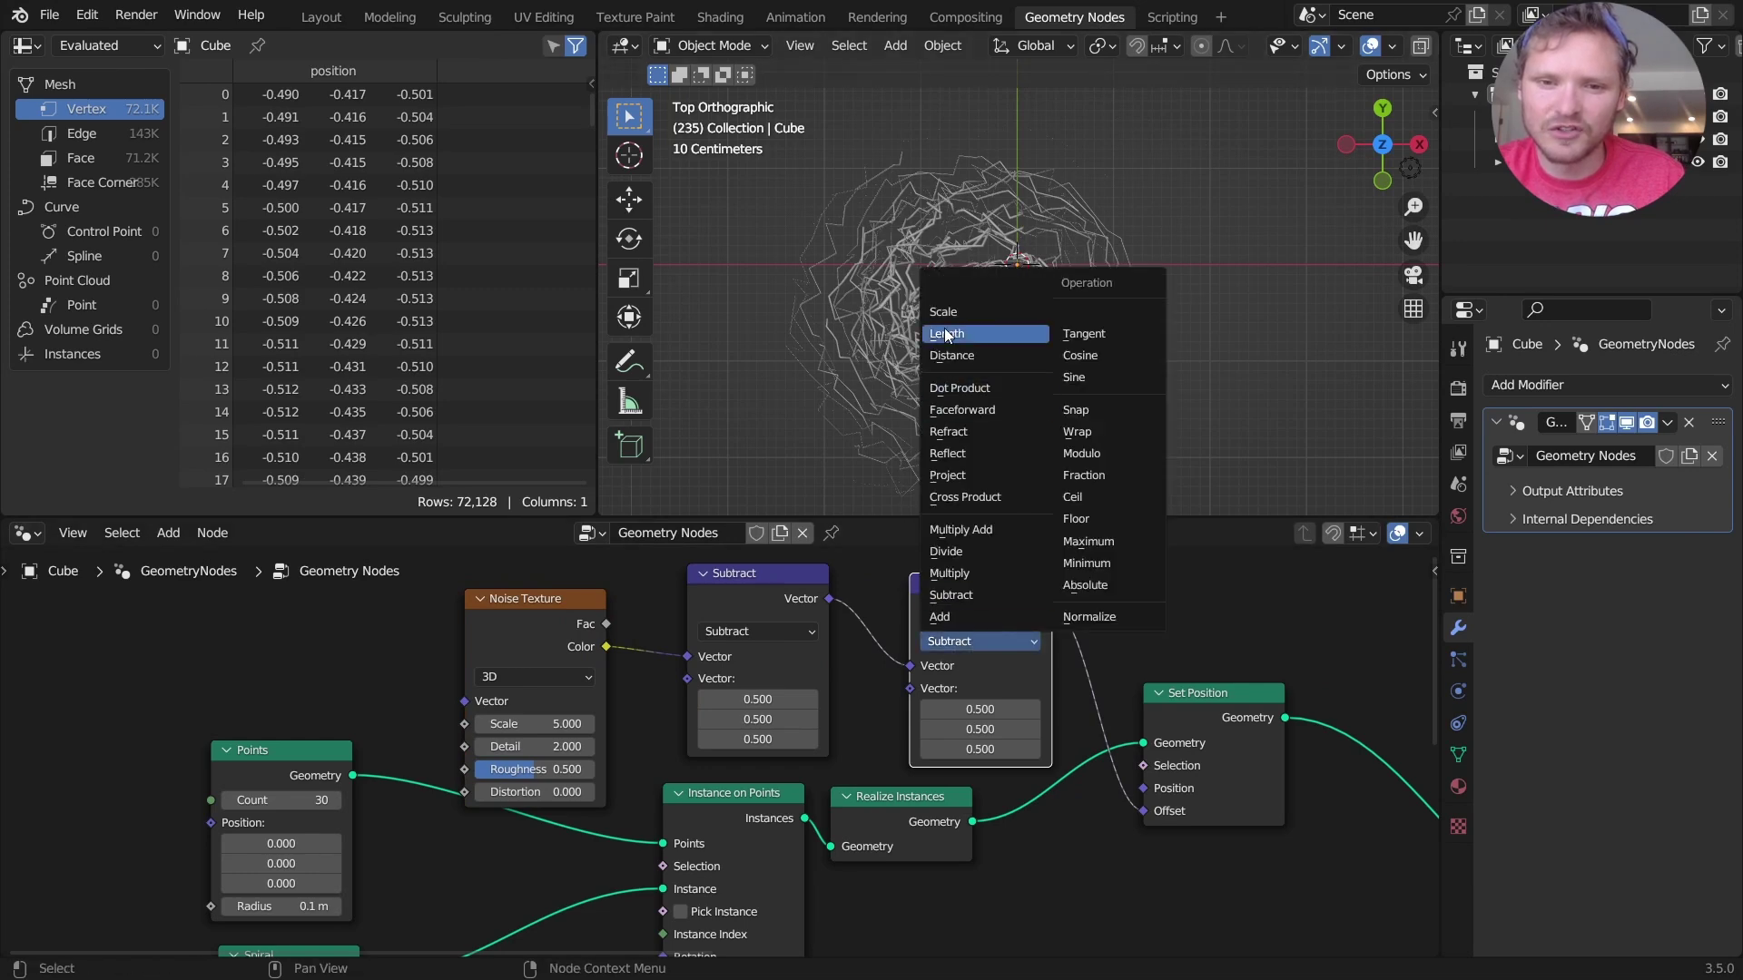
click(951, 375)
mouse_move(980, 689)
mouse_down()
mouse_move(919, 688)
mouse_move(999, 688)
mouse_up()
key(space)
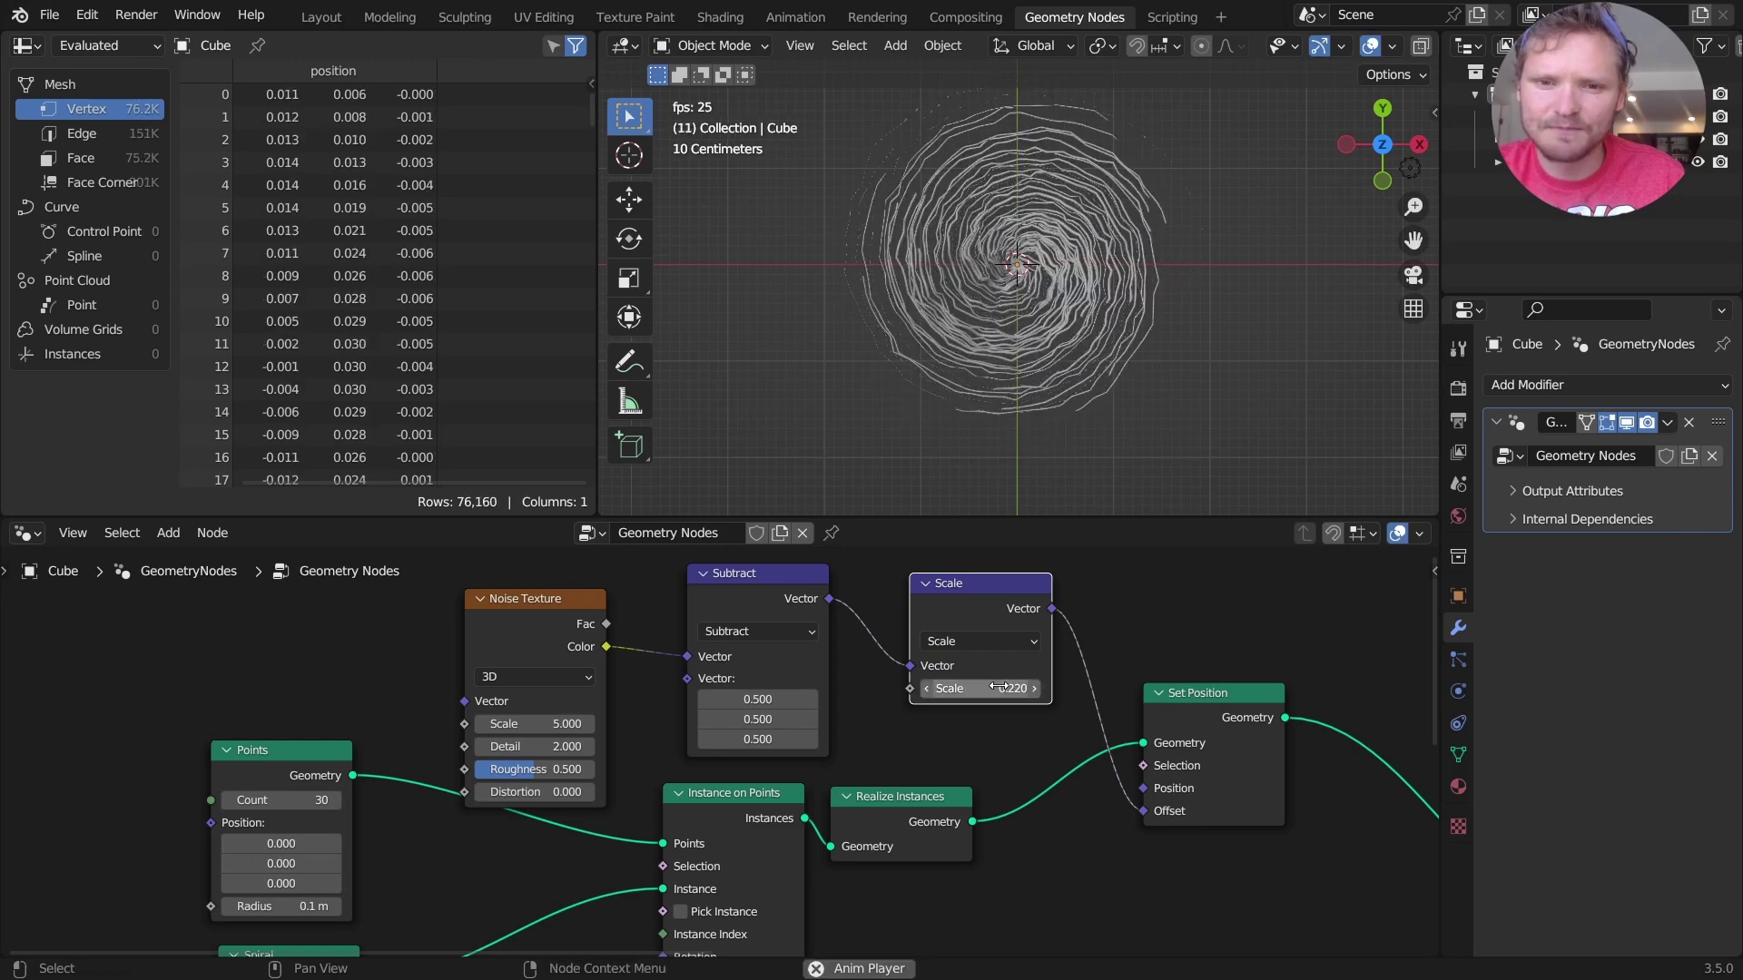
- Stop playback and set the Noise Texture's Scale to 2.000
key(space)
middle_drag(558, 726, 725, 729)
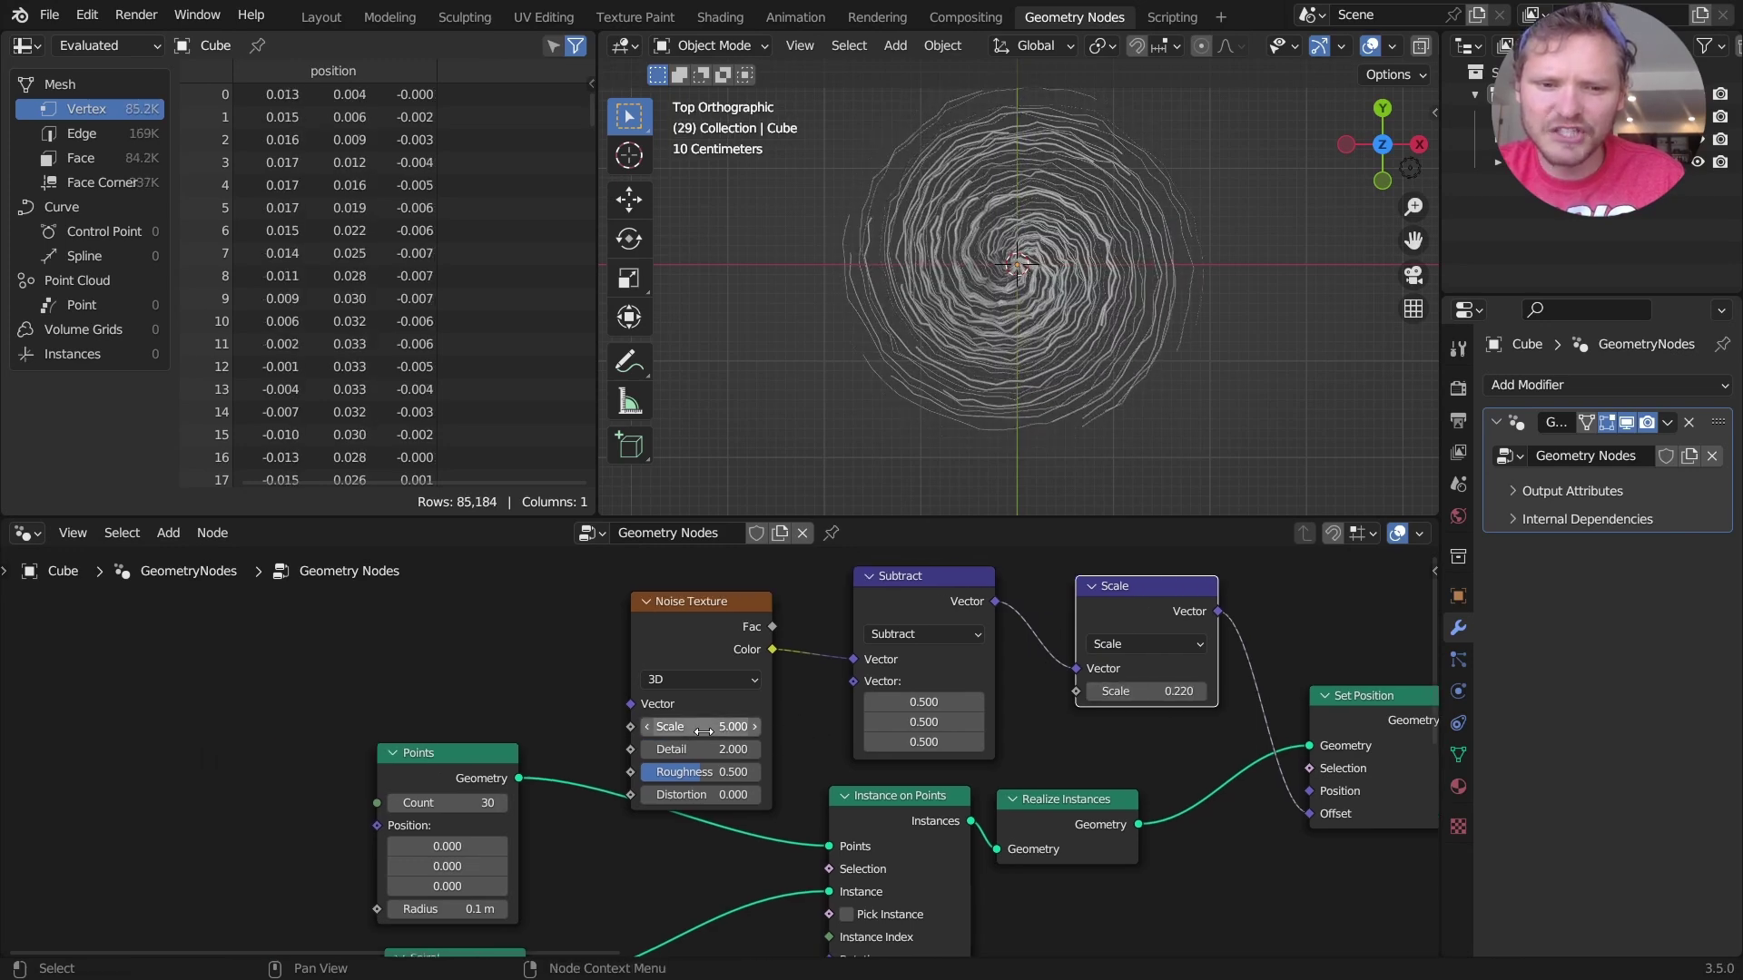
key(Return)
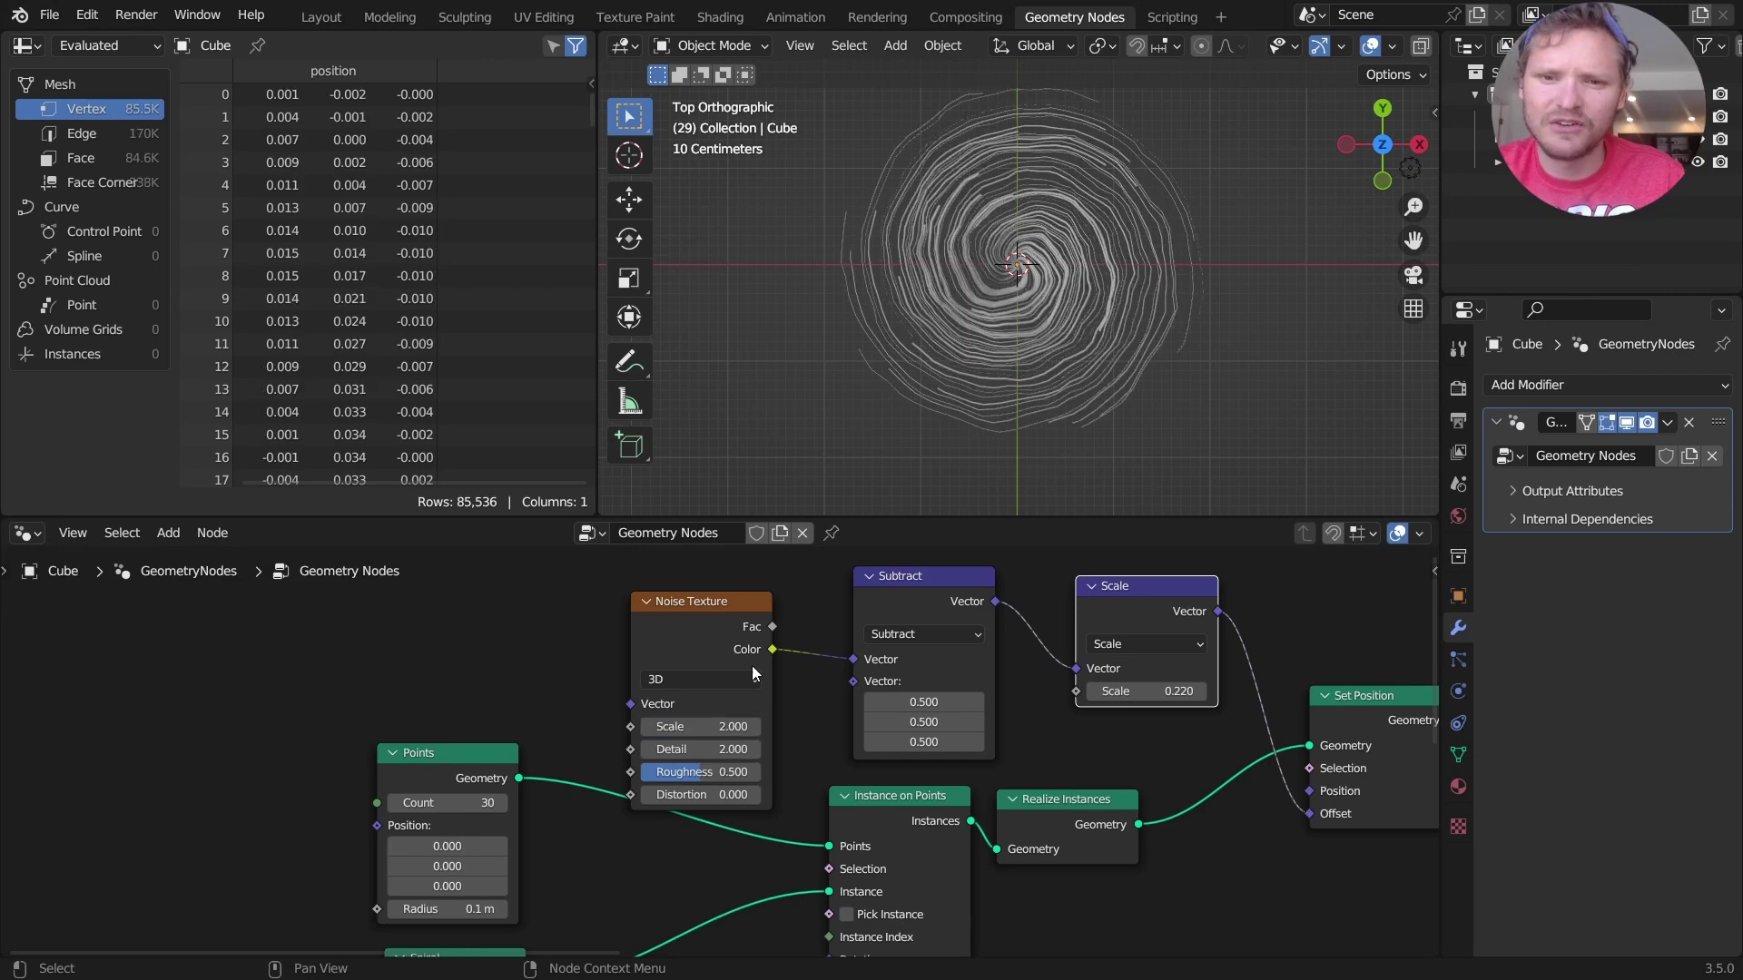
- Lower the vector Scale factor to 0.210 and raise the Noise Texture's Roughness to 1.000 with the animation playing
scroll(1085, 287, up, 1)
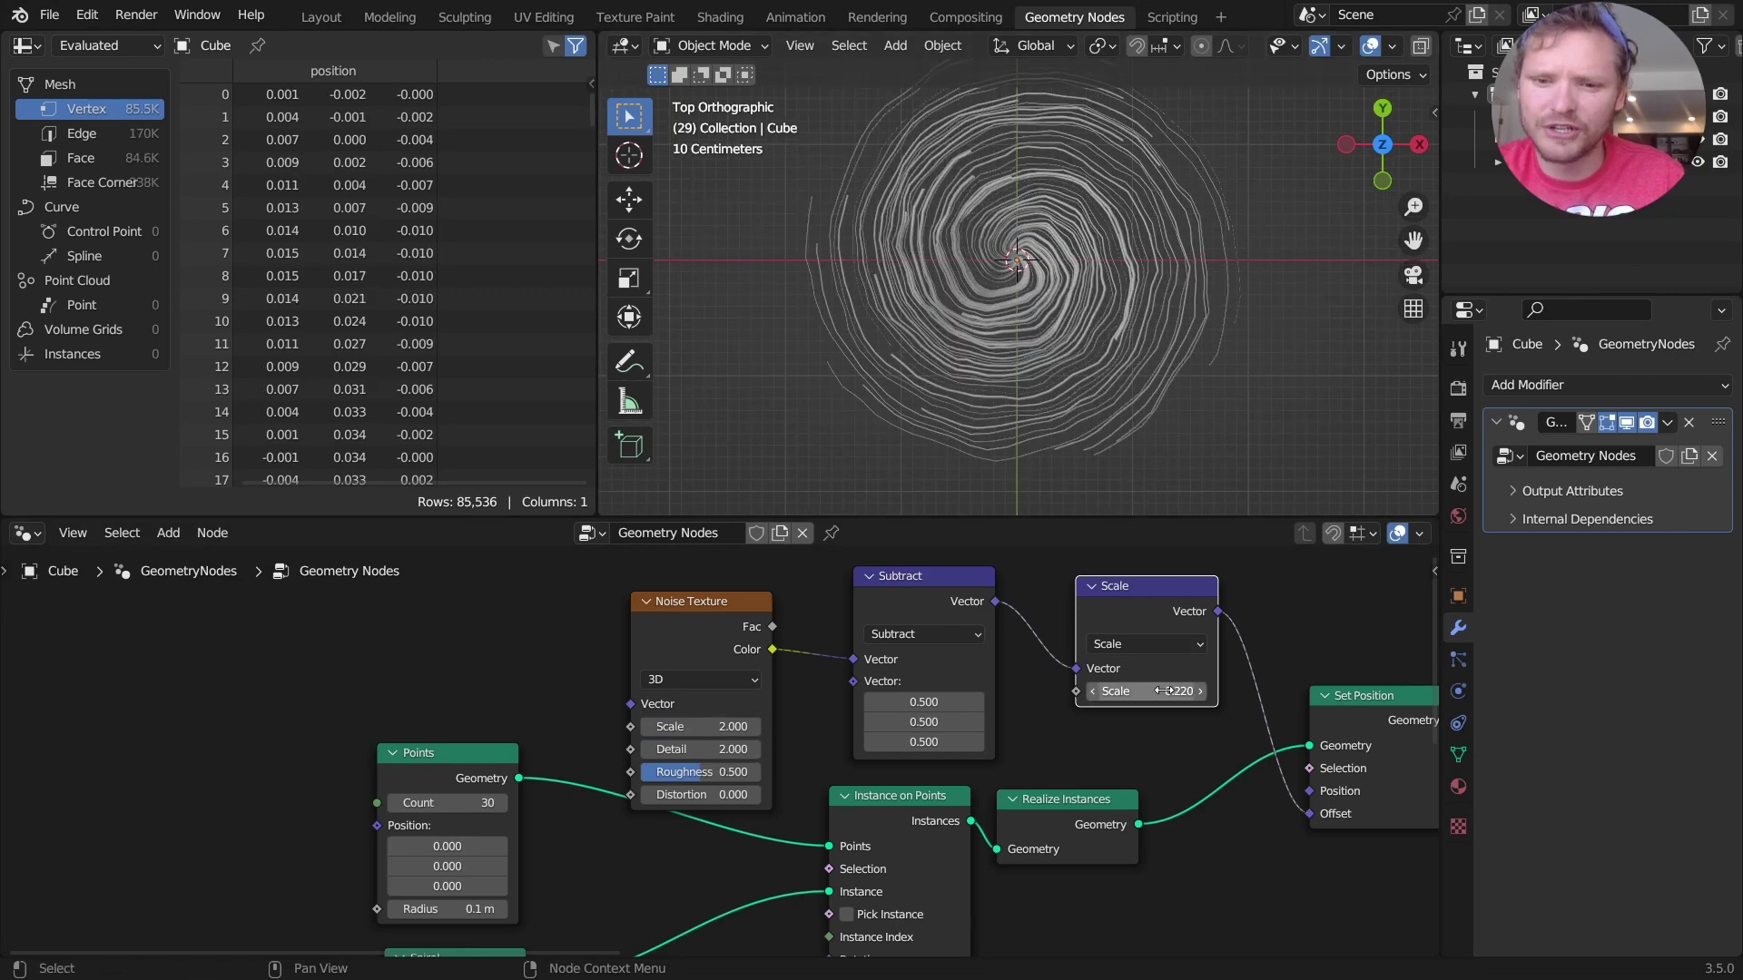
drag(1165, 691, 1130, 691)
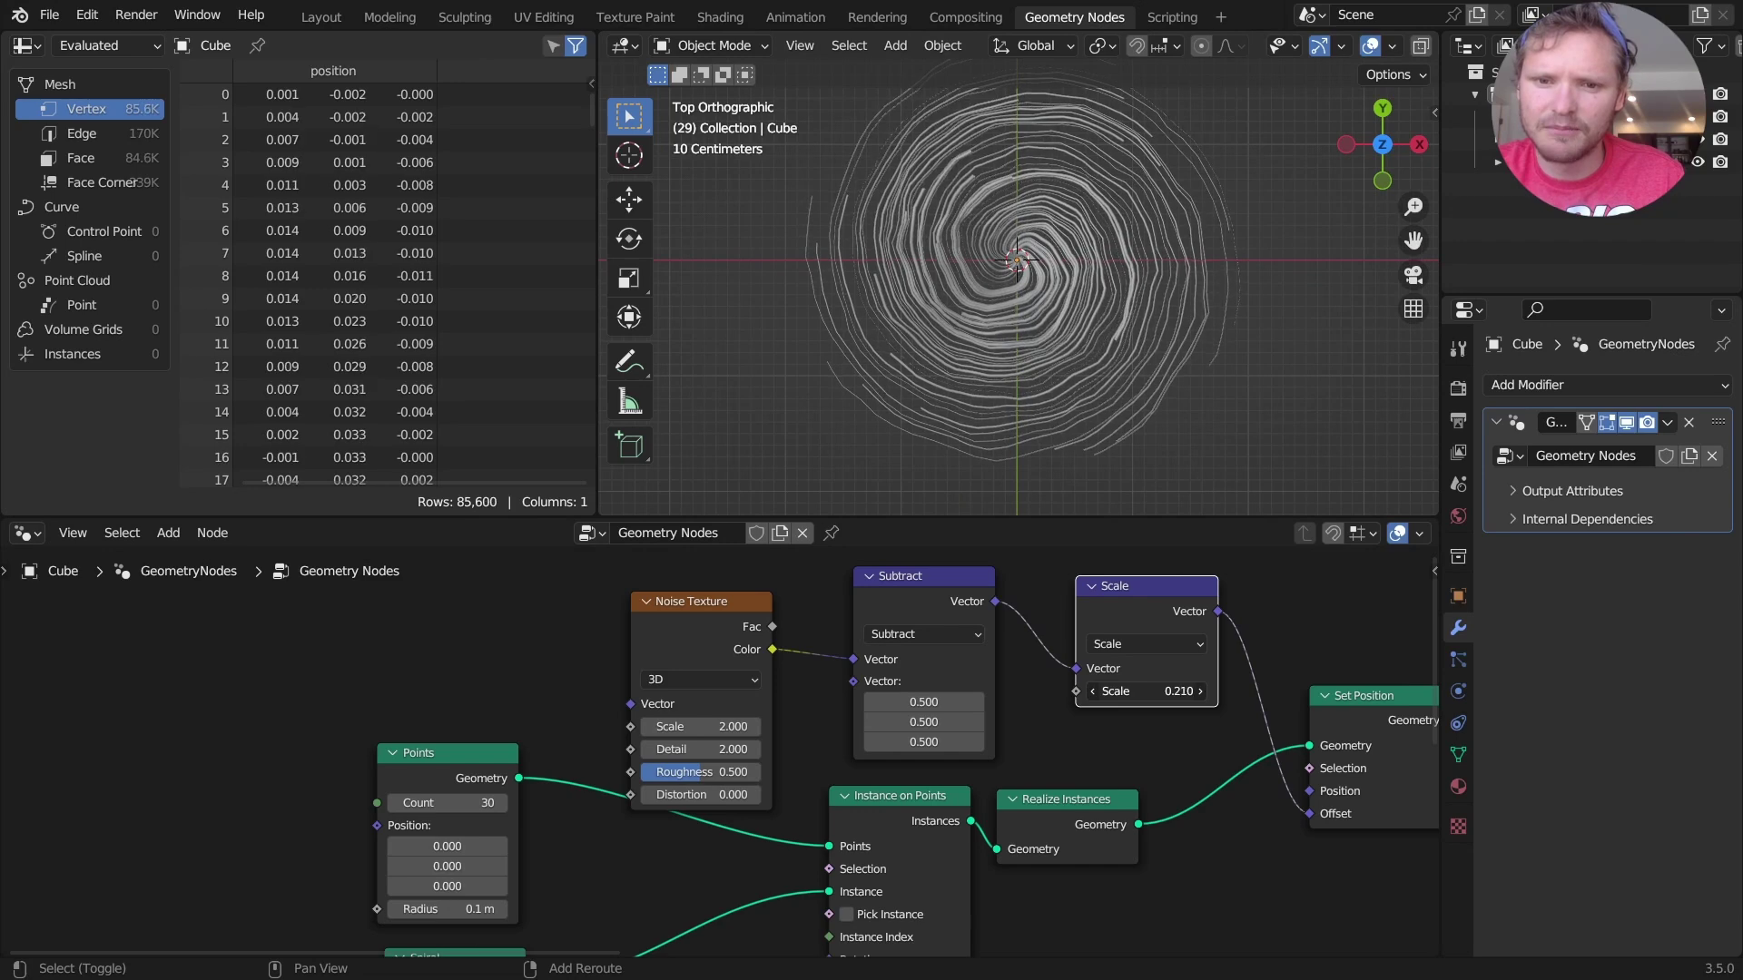
key(space)
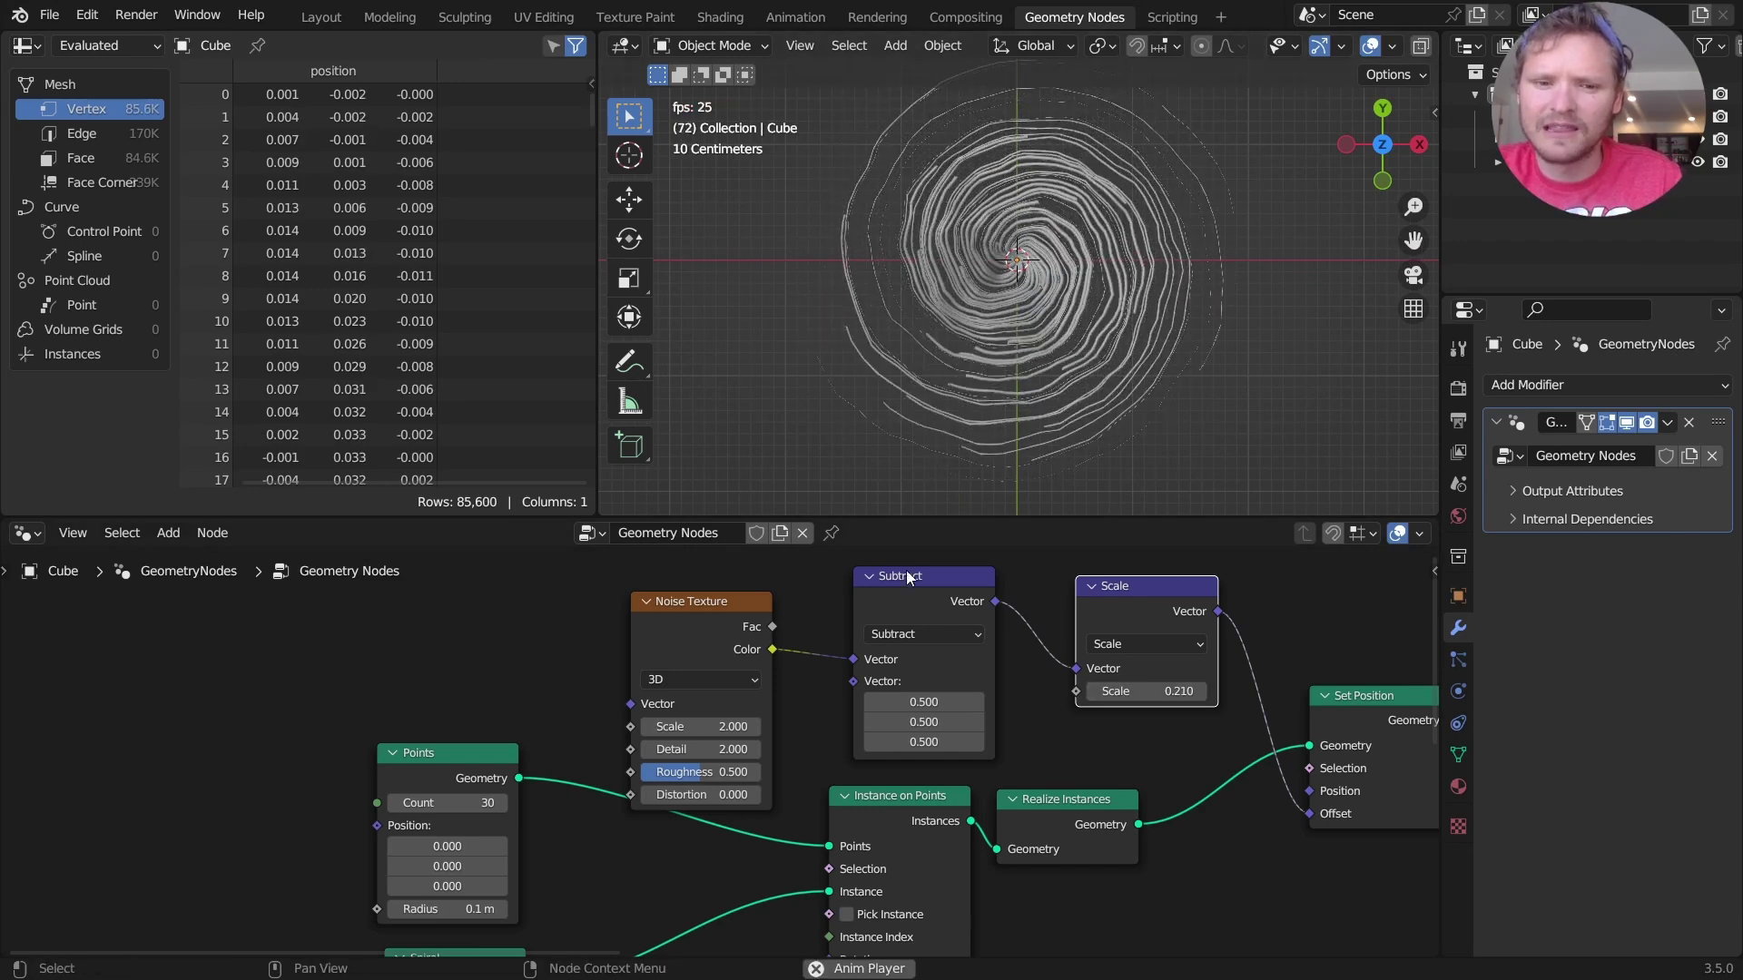
drag(707, 775, 760, 771)
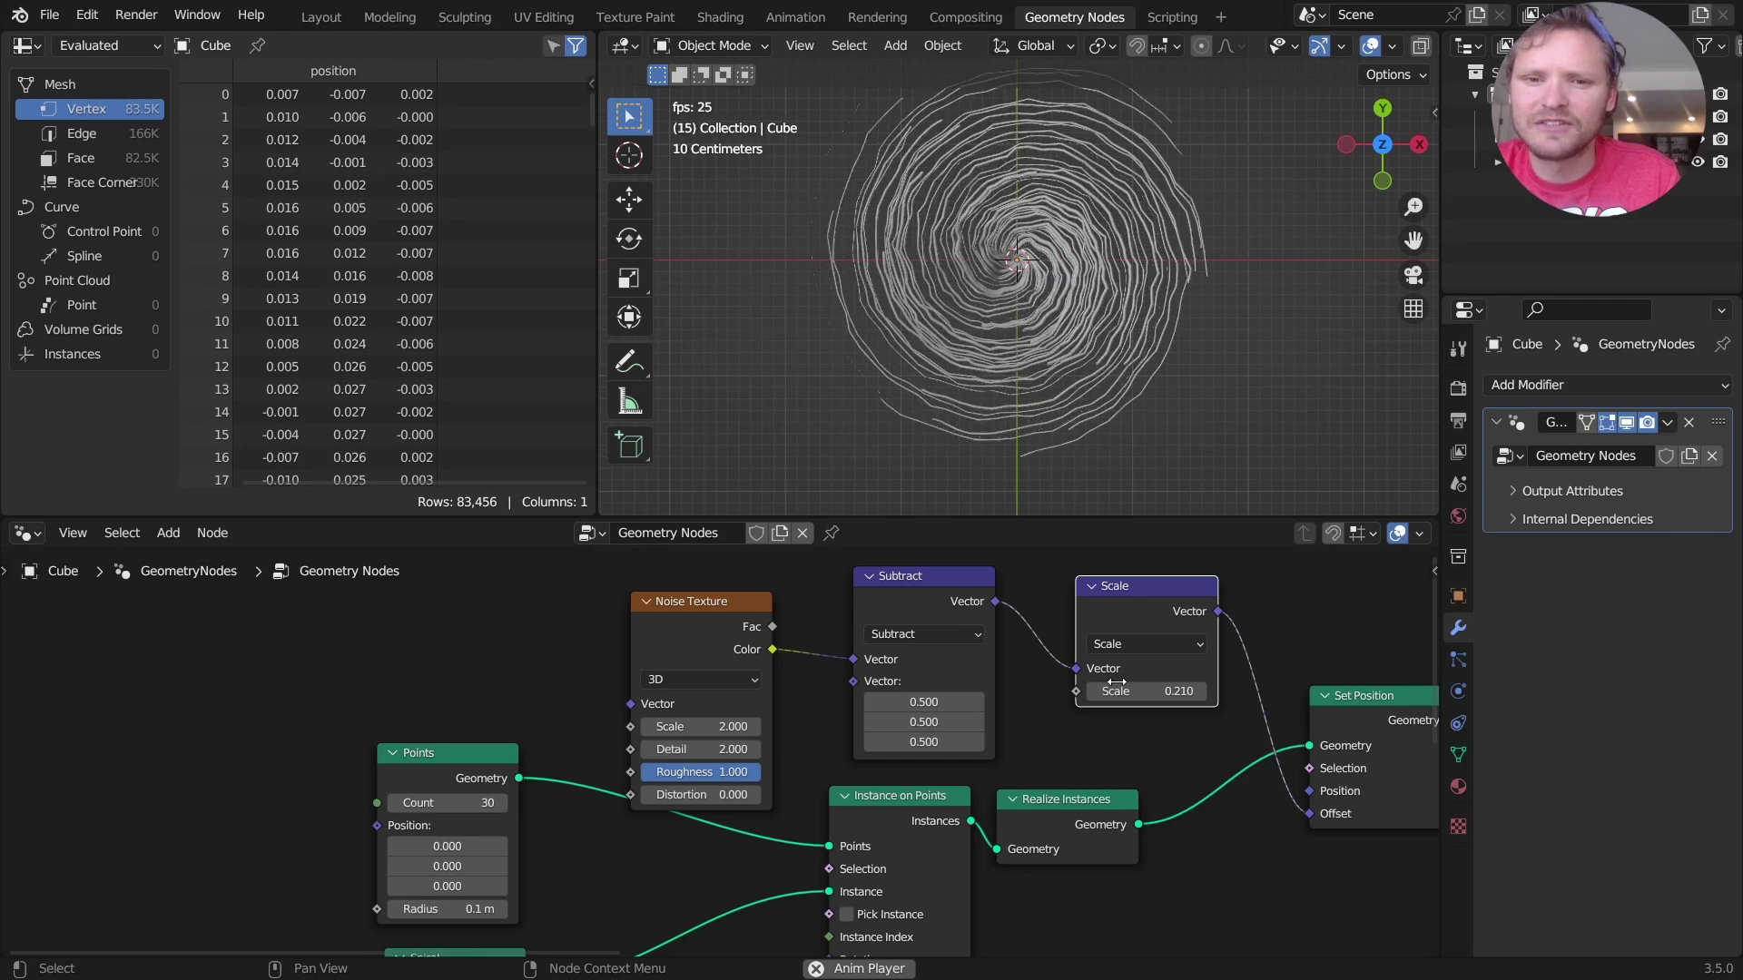
- Insert a Transform Geometry node between Curve to Mesh and Group Output
scroll(1126, 703, down, 3)
middle_drag(1138, 727, 465, 699)
scroll(835, 699, up, 3)
key(shift+a)
mouse_move(776, 603)
click(721, 554)
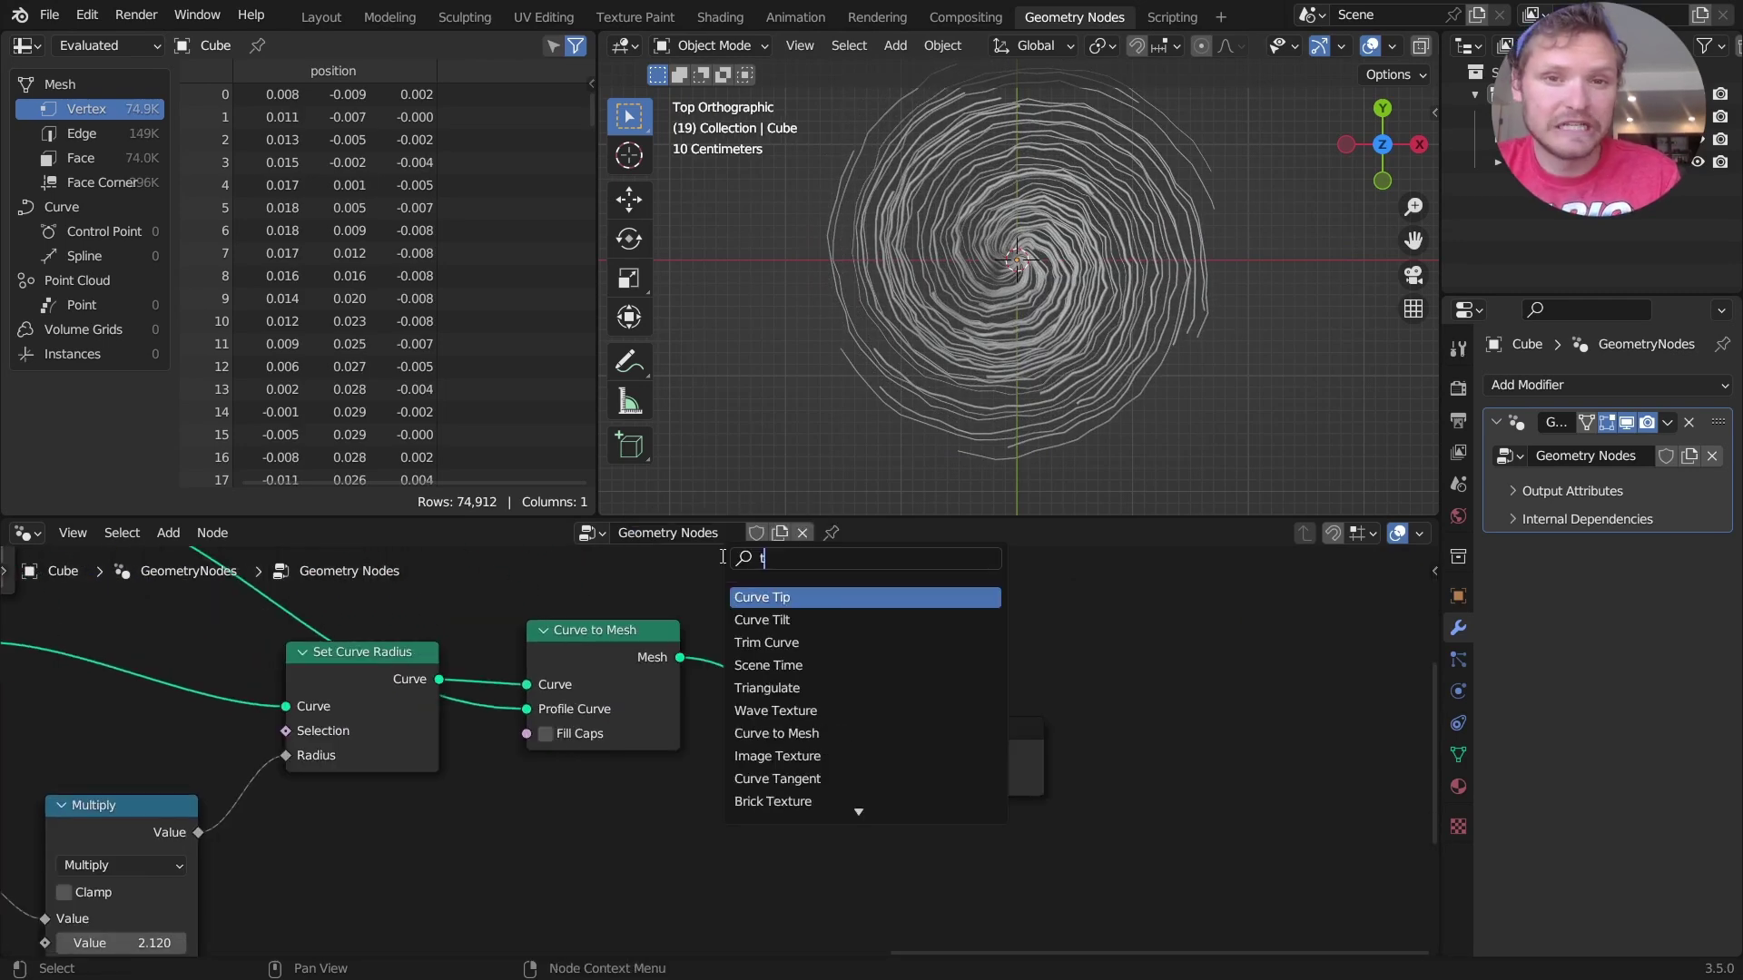
text(tra)
click(799, 596)
click(856, 669)
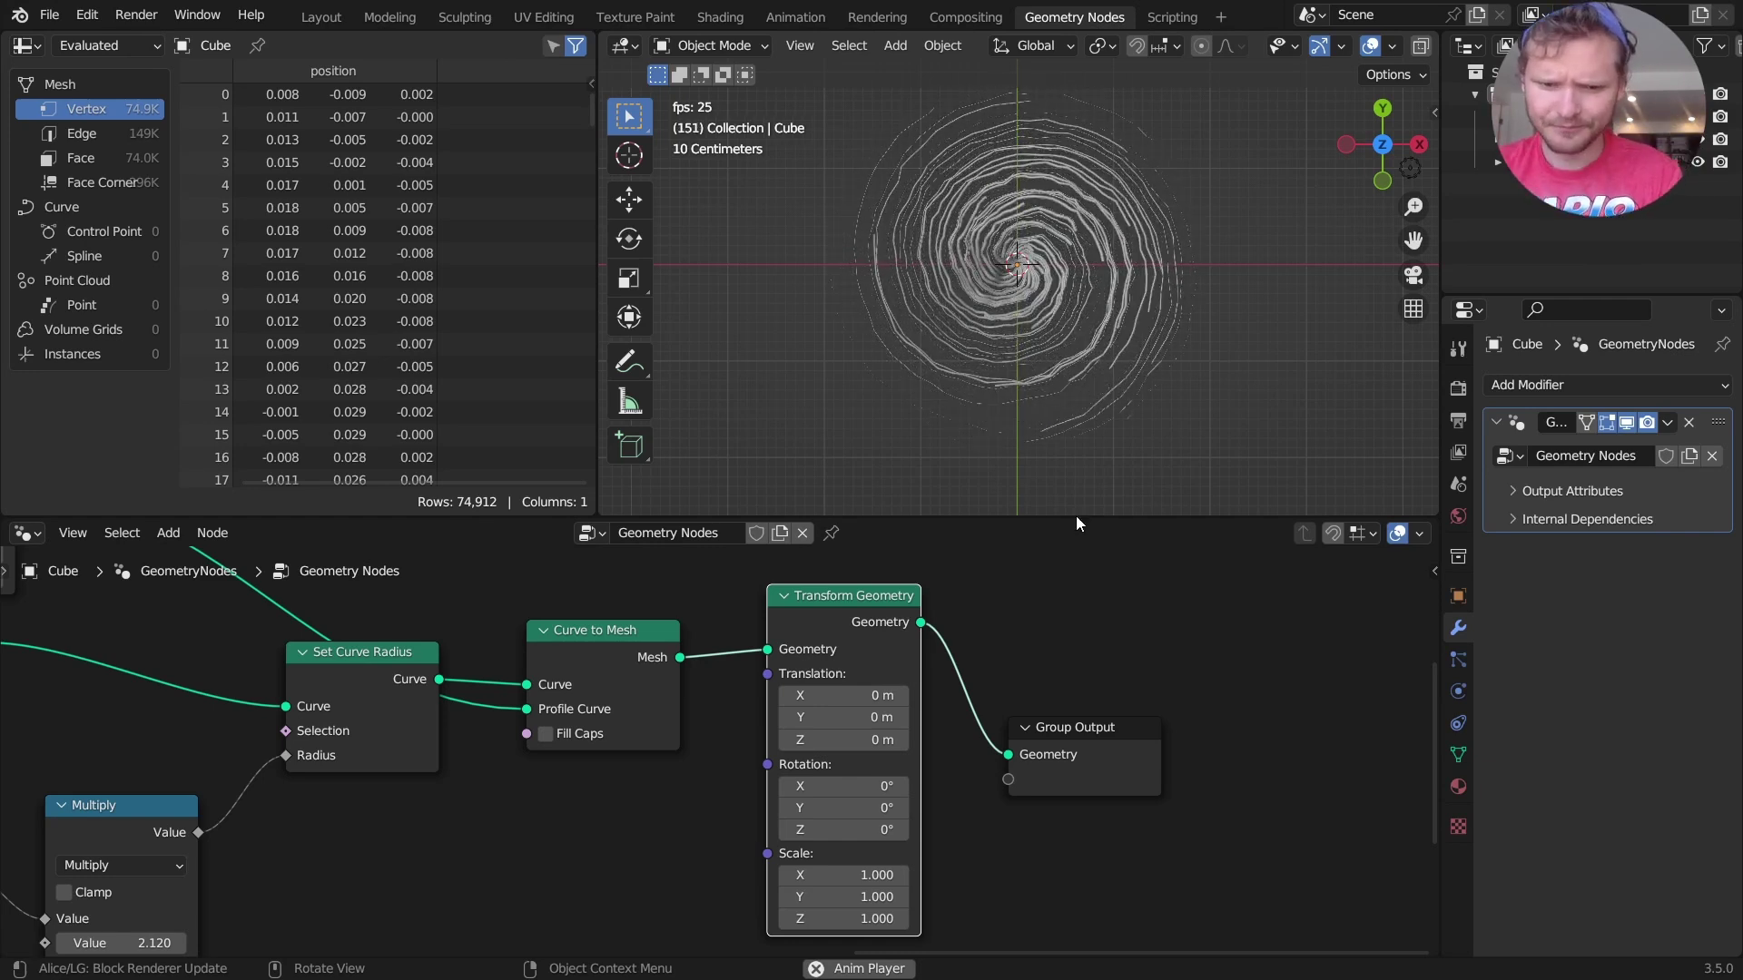
- Move Transform Geometry and Group Output away from Curve to Mesh, and feed Transform Geometry's Rotation from a new Combine XYZ node
drag(1119, 850, 895, 699)
key(g)
click(1120, 675)
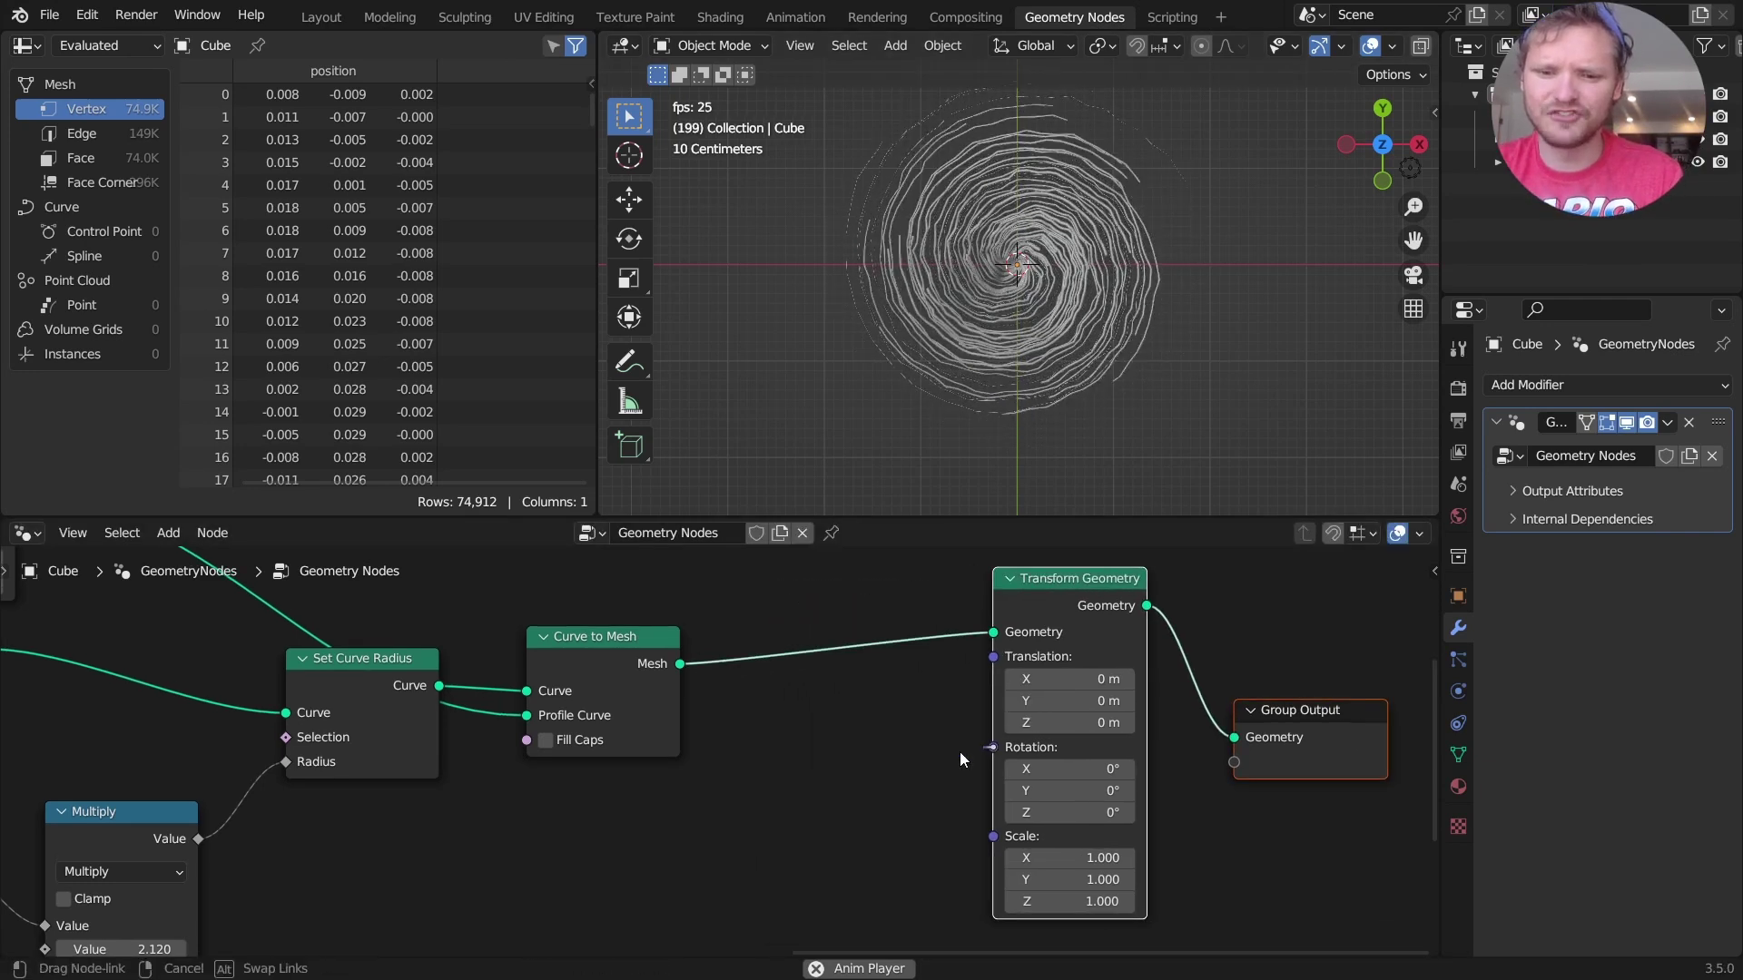
drag(993, 747, 823, 773)
text(comb)
key(Return)
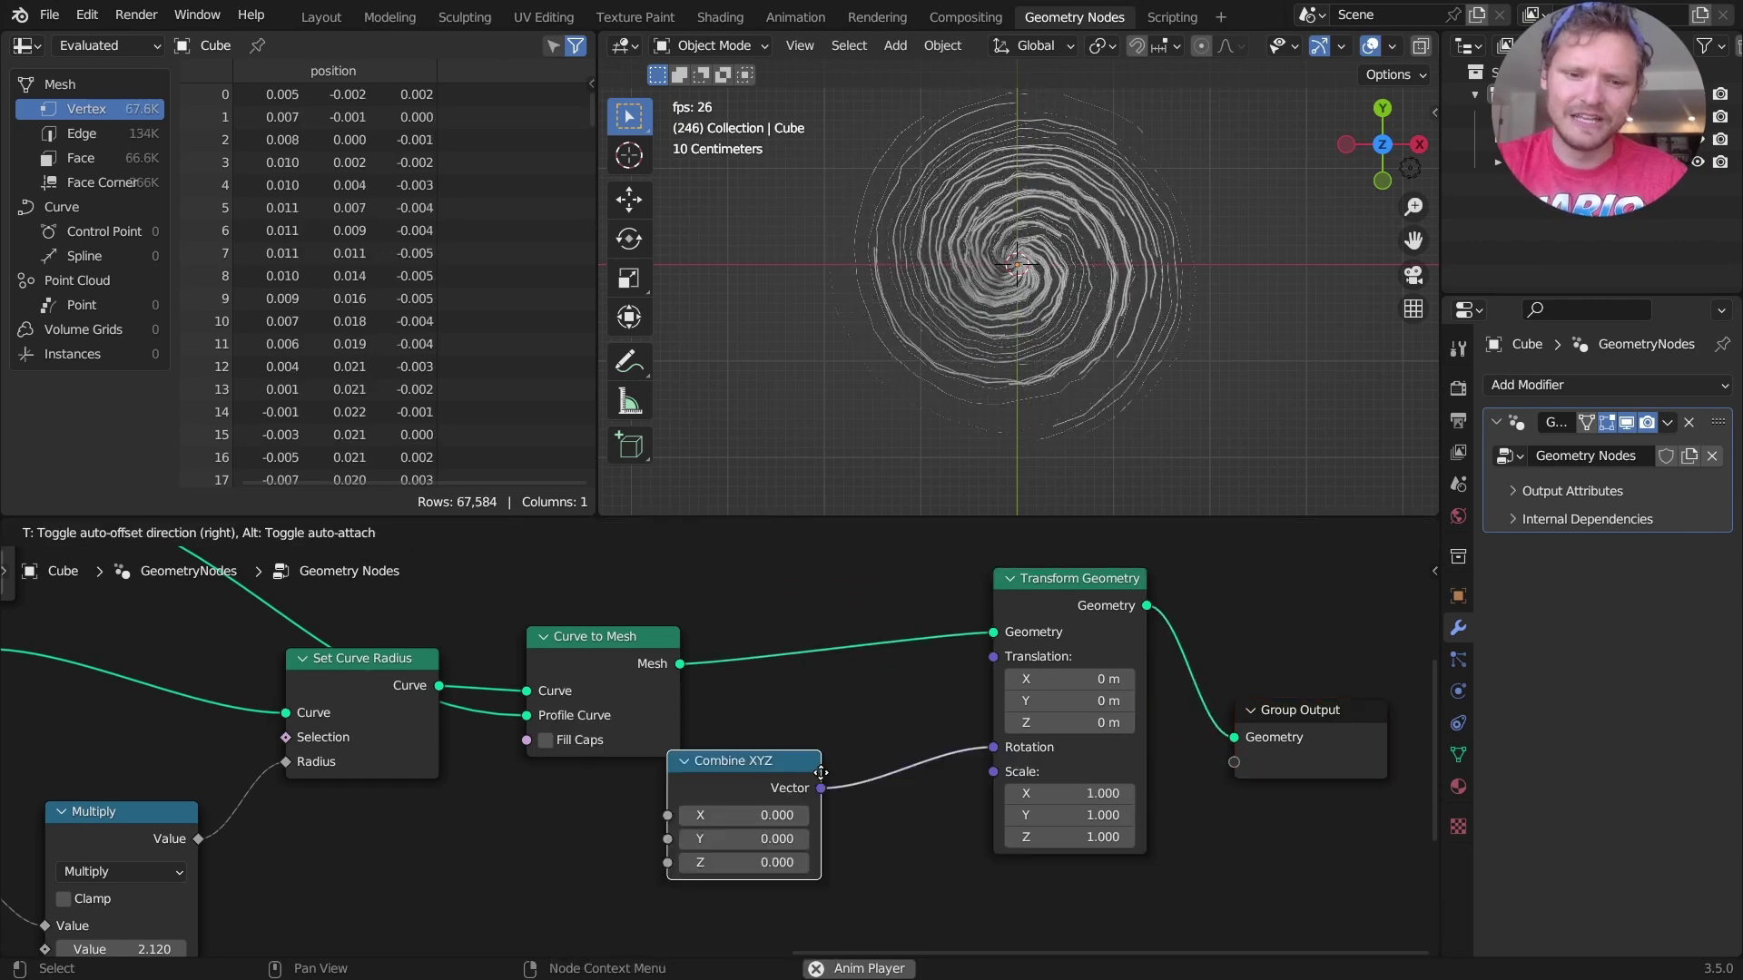
click(820, 772)
- Drive the Z of Combine XYZ with the Seconds of a new Scene Time node, and move Combine XYZ clear of Curve to Mesh
drag(667, 862, 507, 879)
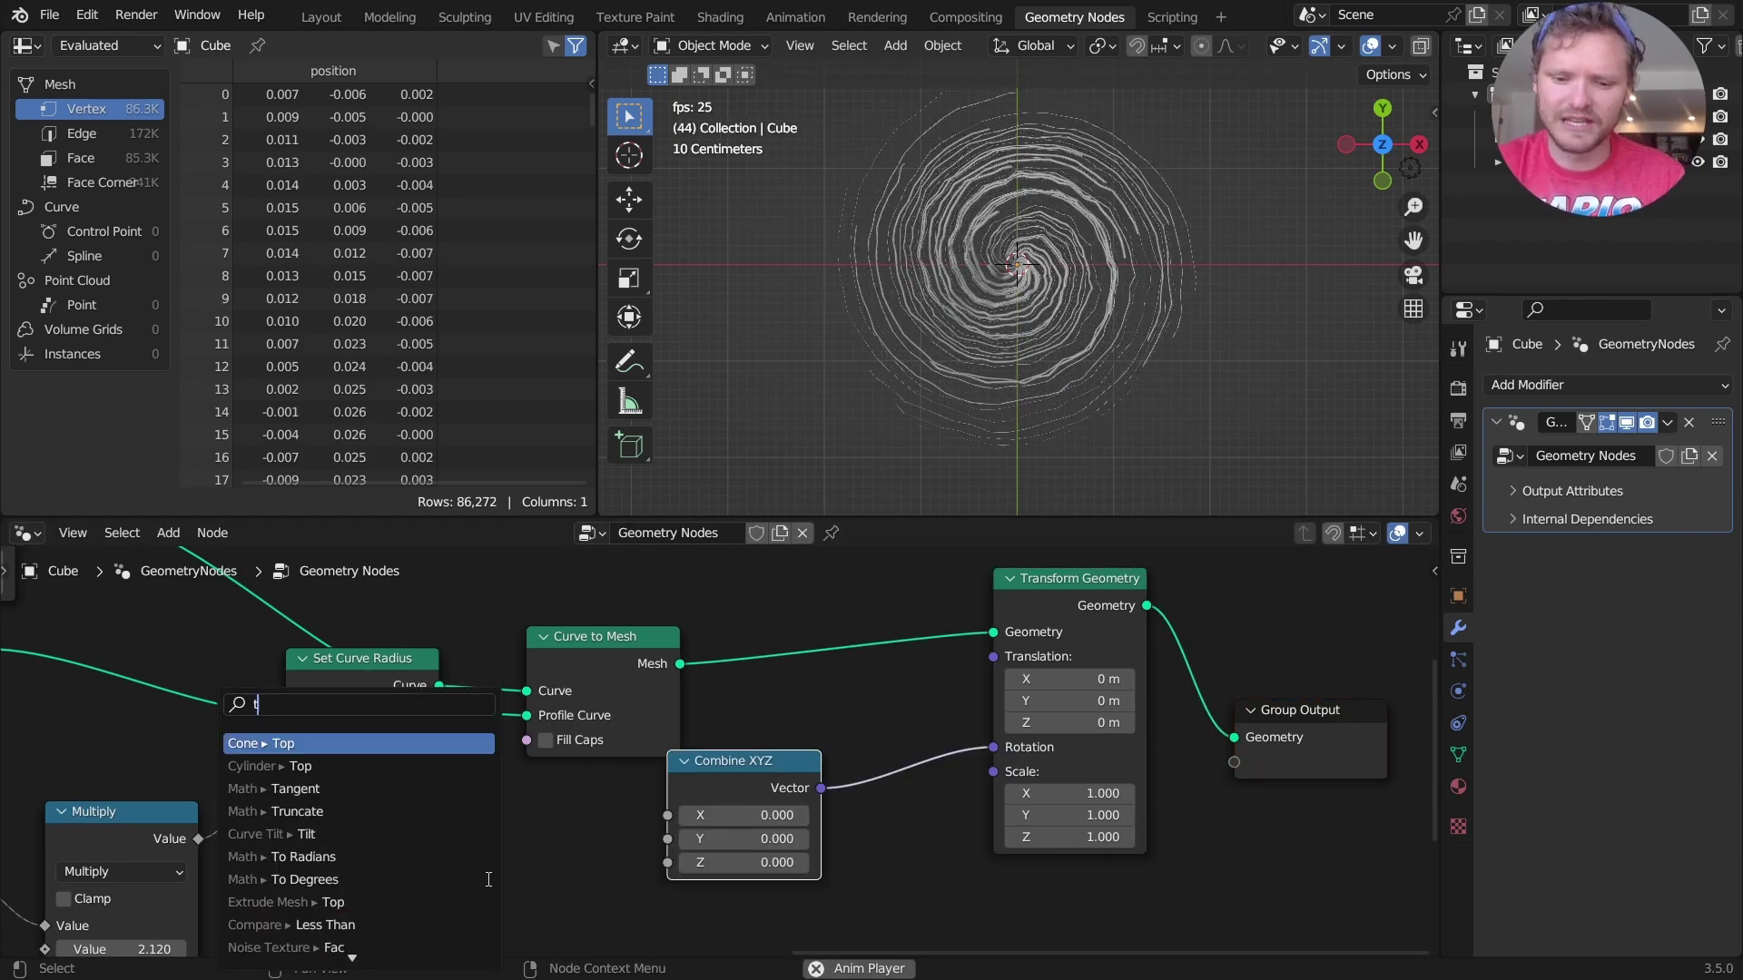
text(time)
key(Return)
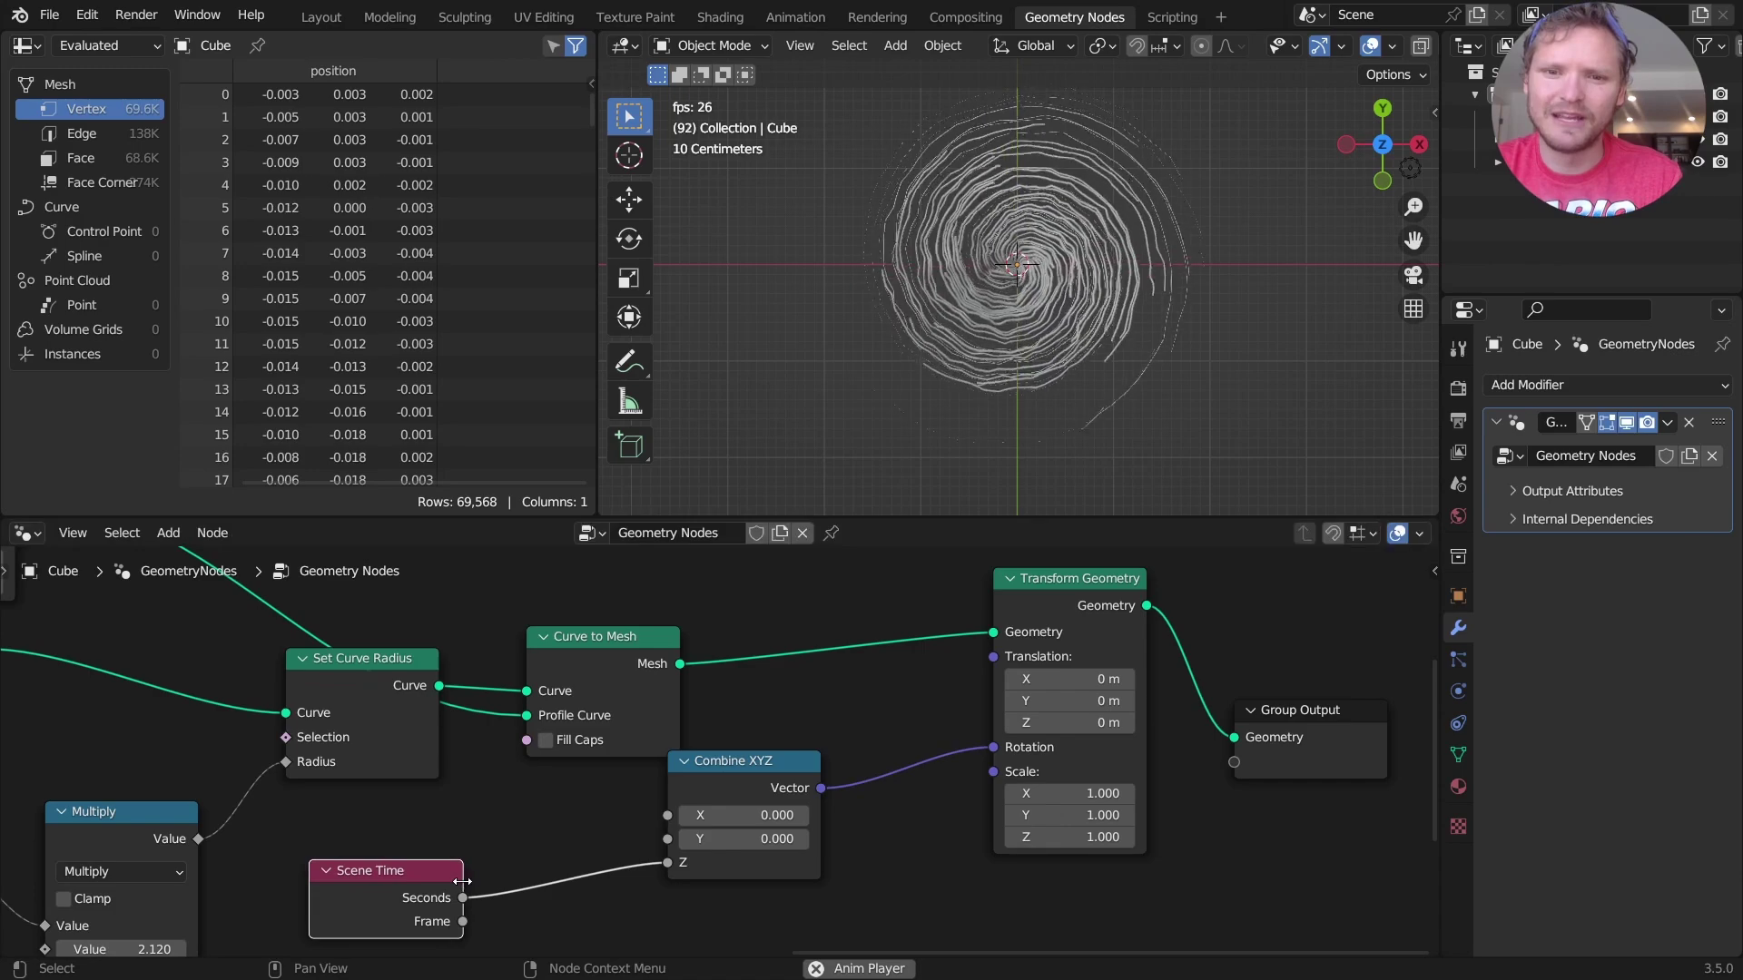
click(453, 885)
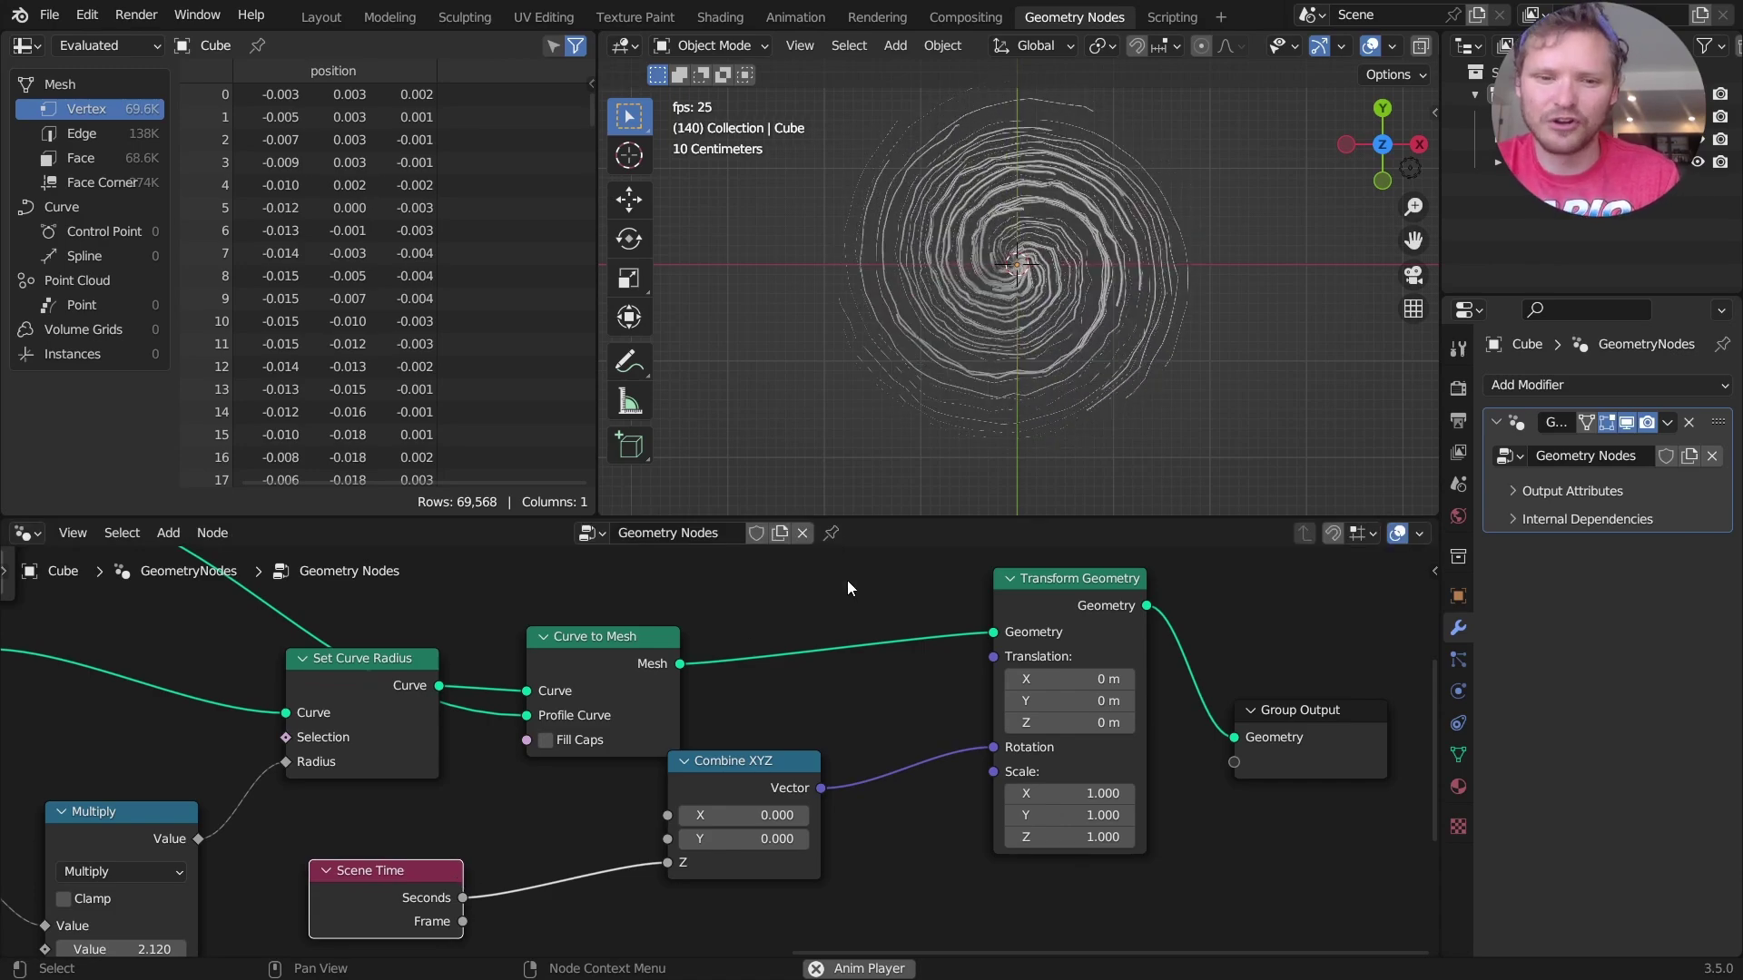
drag(746, 765, 825, 752)
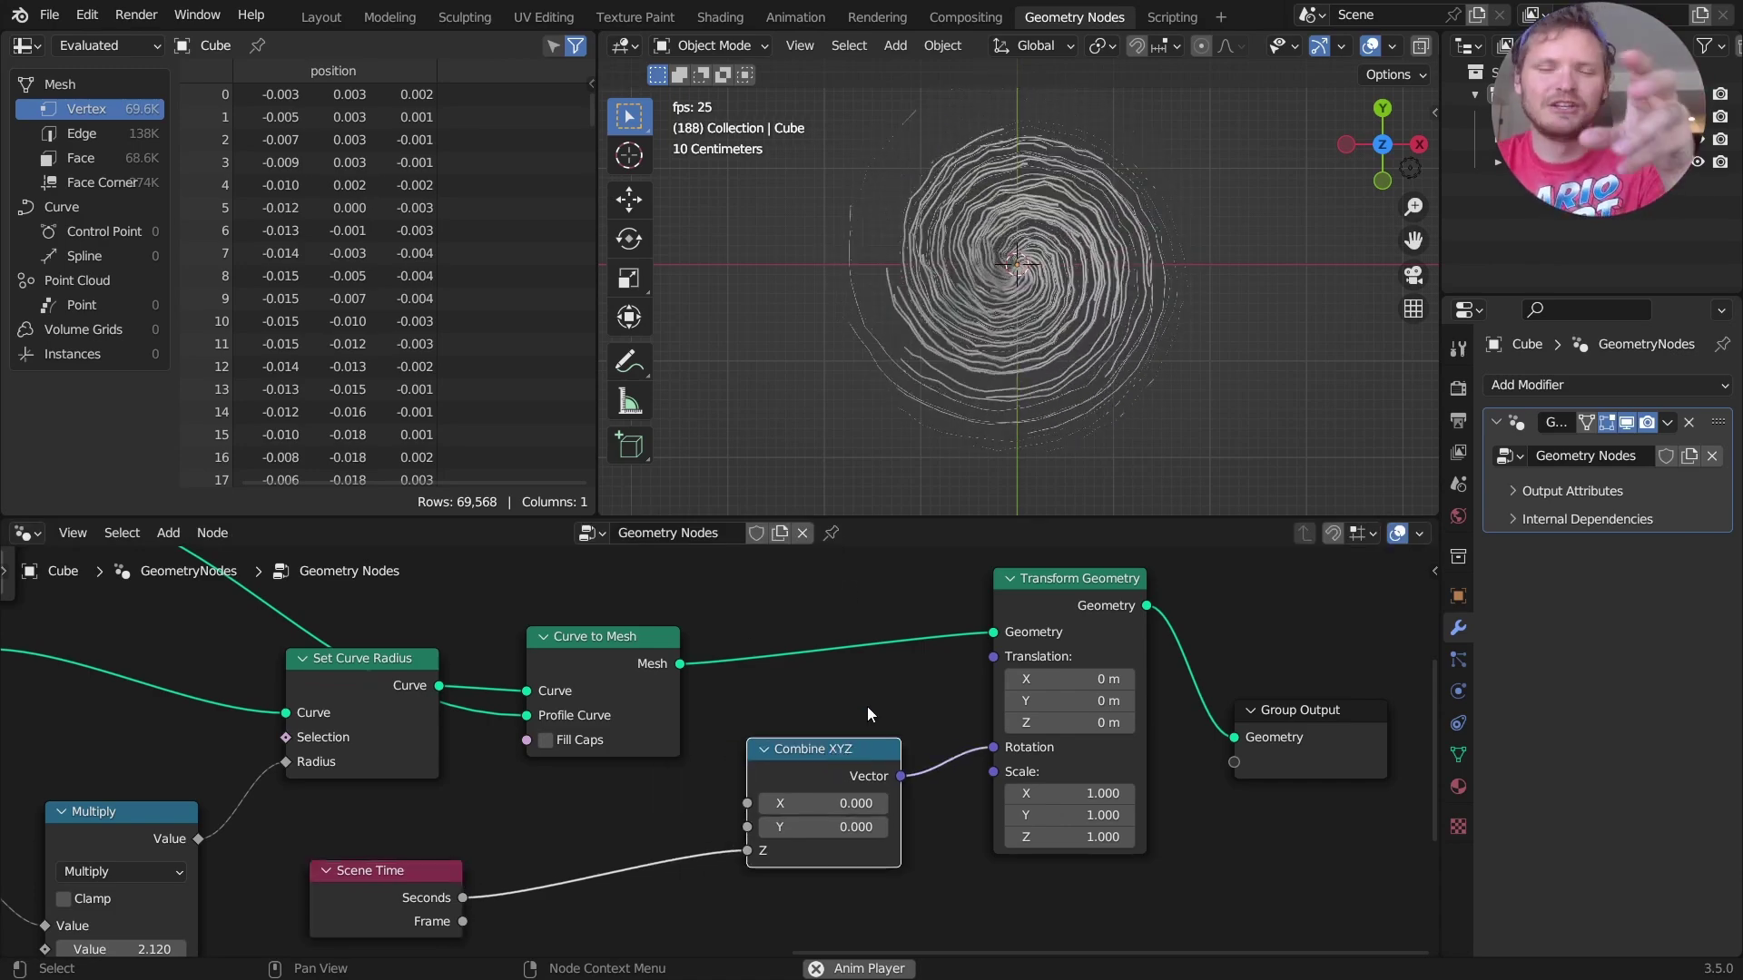
- Insert a Math node set to Multiply by 0.500 between Scene Time and Combine XYZ, watch the rotation, and stop playback
middle_drag(772, 787, 991, 667)
key(shift+a)
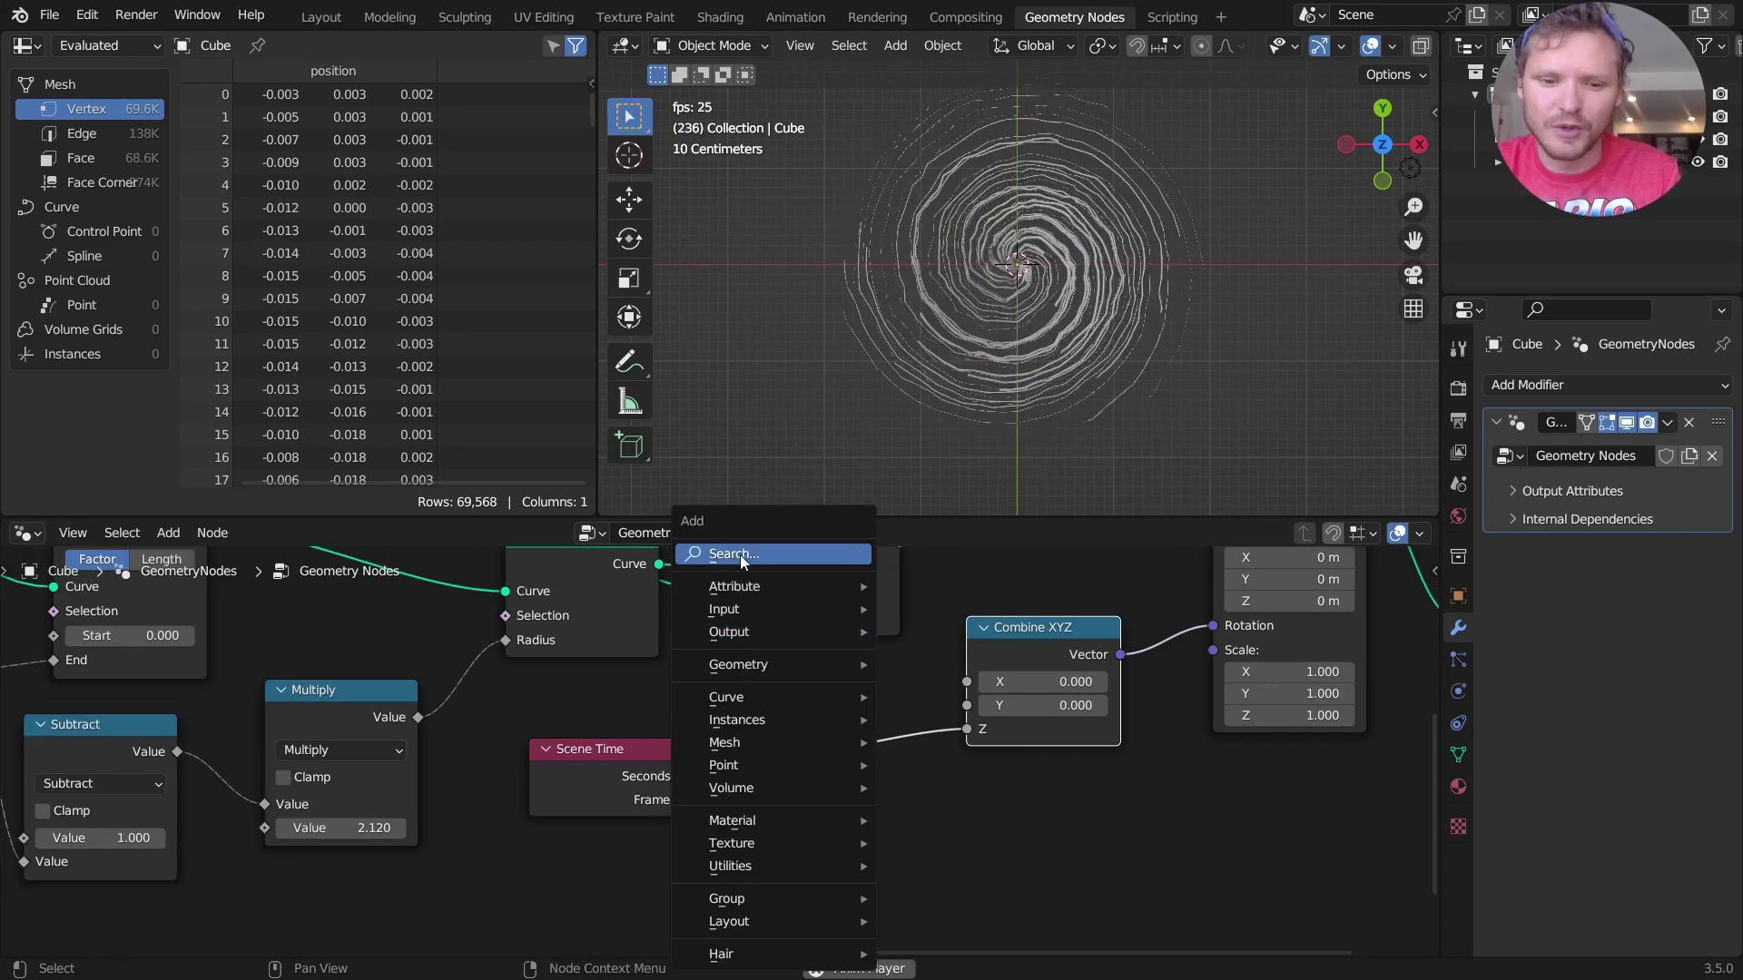
text(mat)
key(Return)
click(775, 750)
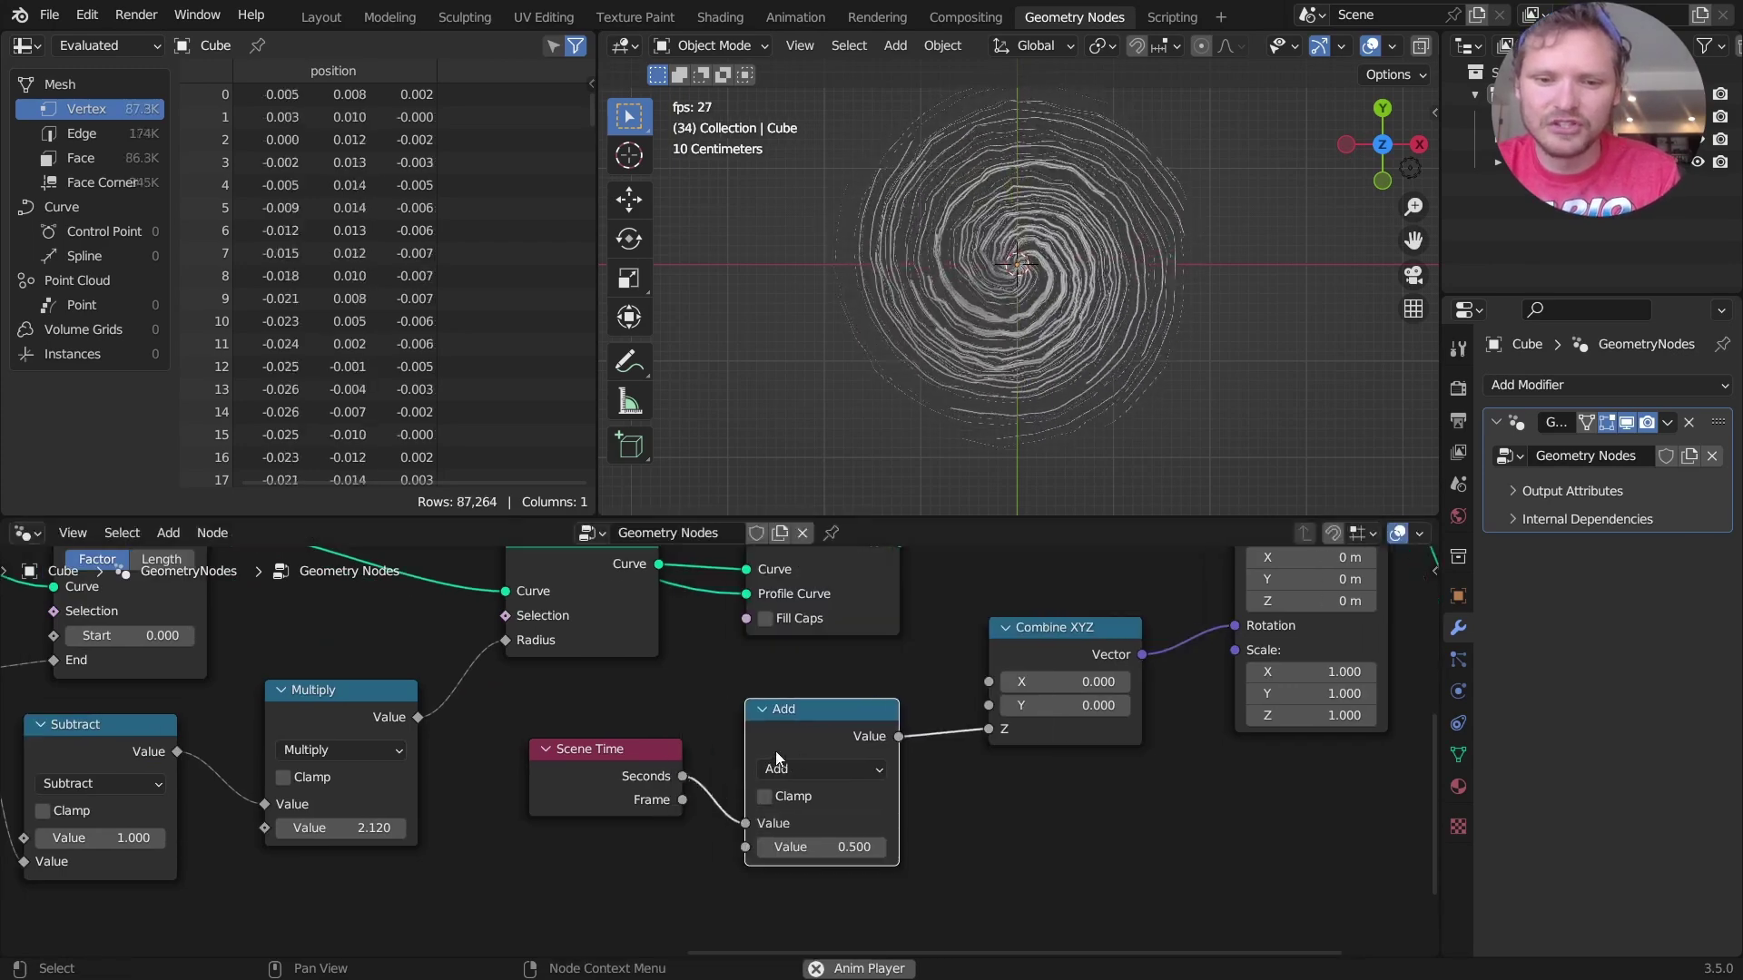
click(804, 771)
click(814, 543)
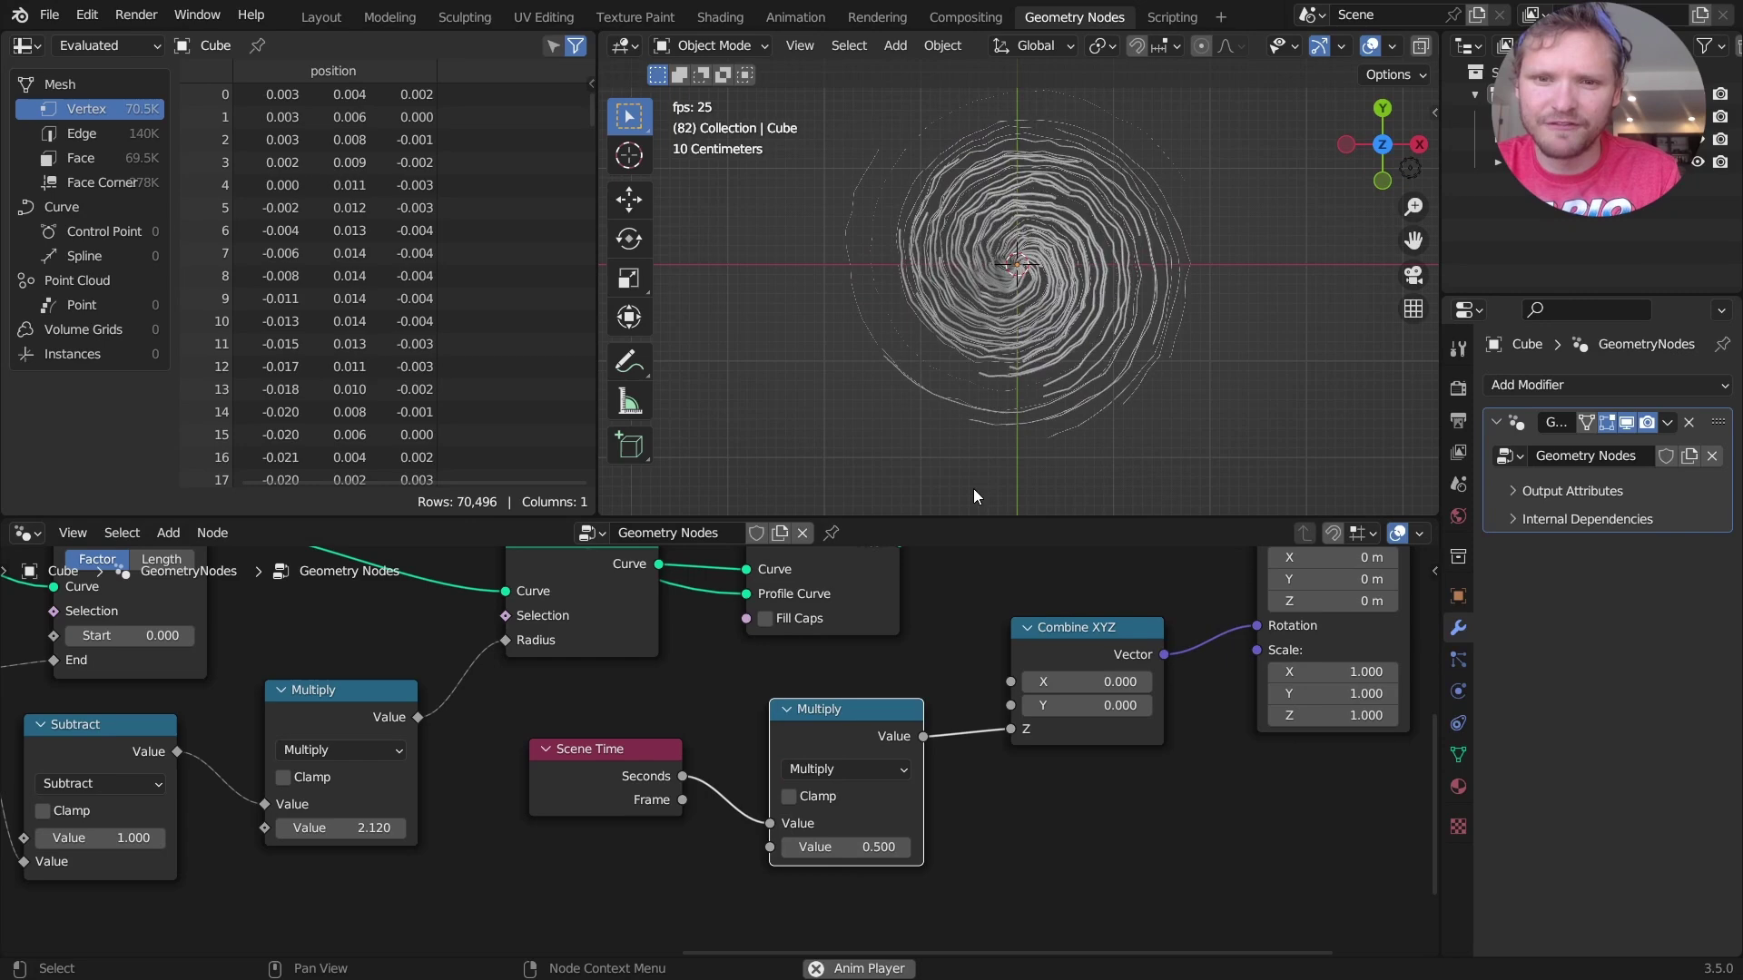
shift+middle_drag(1052, 278, 1064, 323)
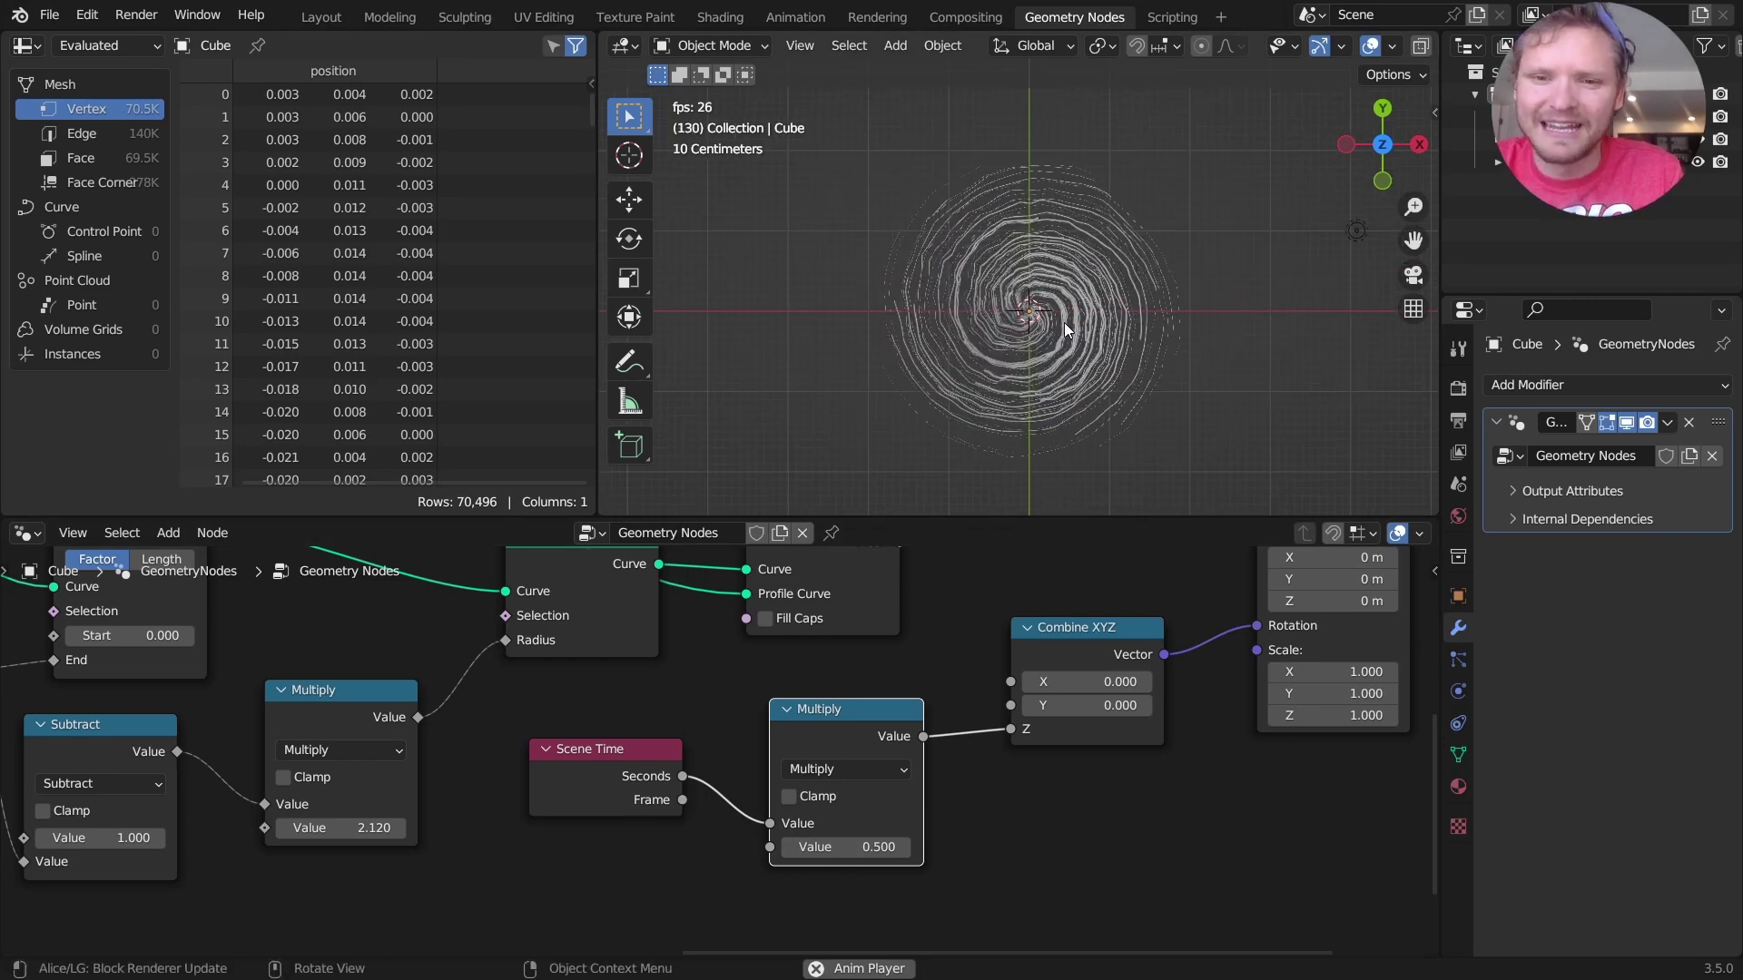
key(space)
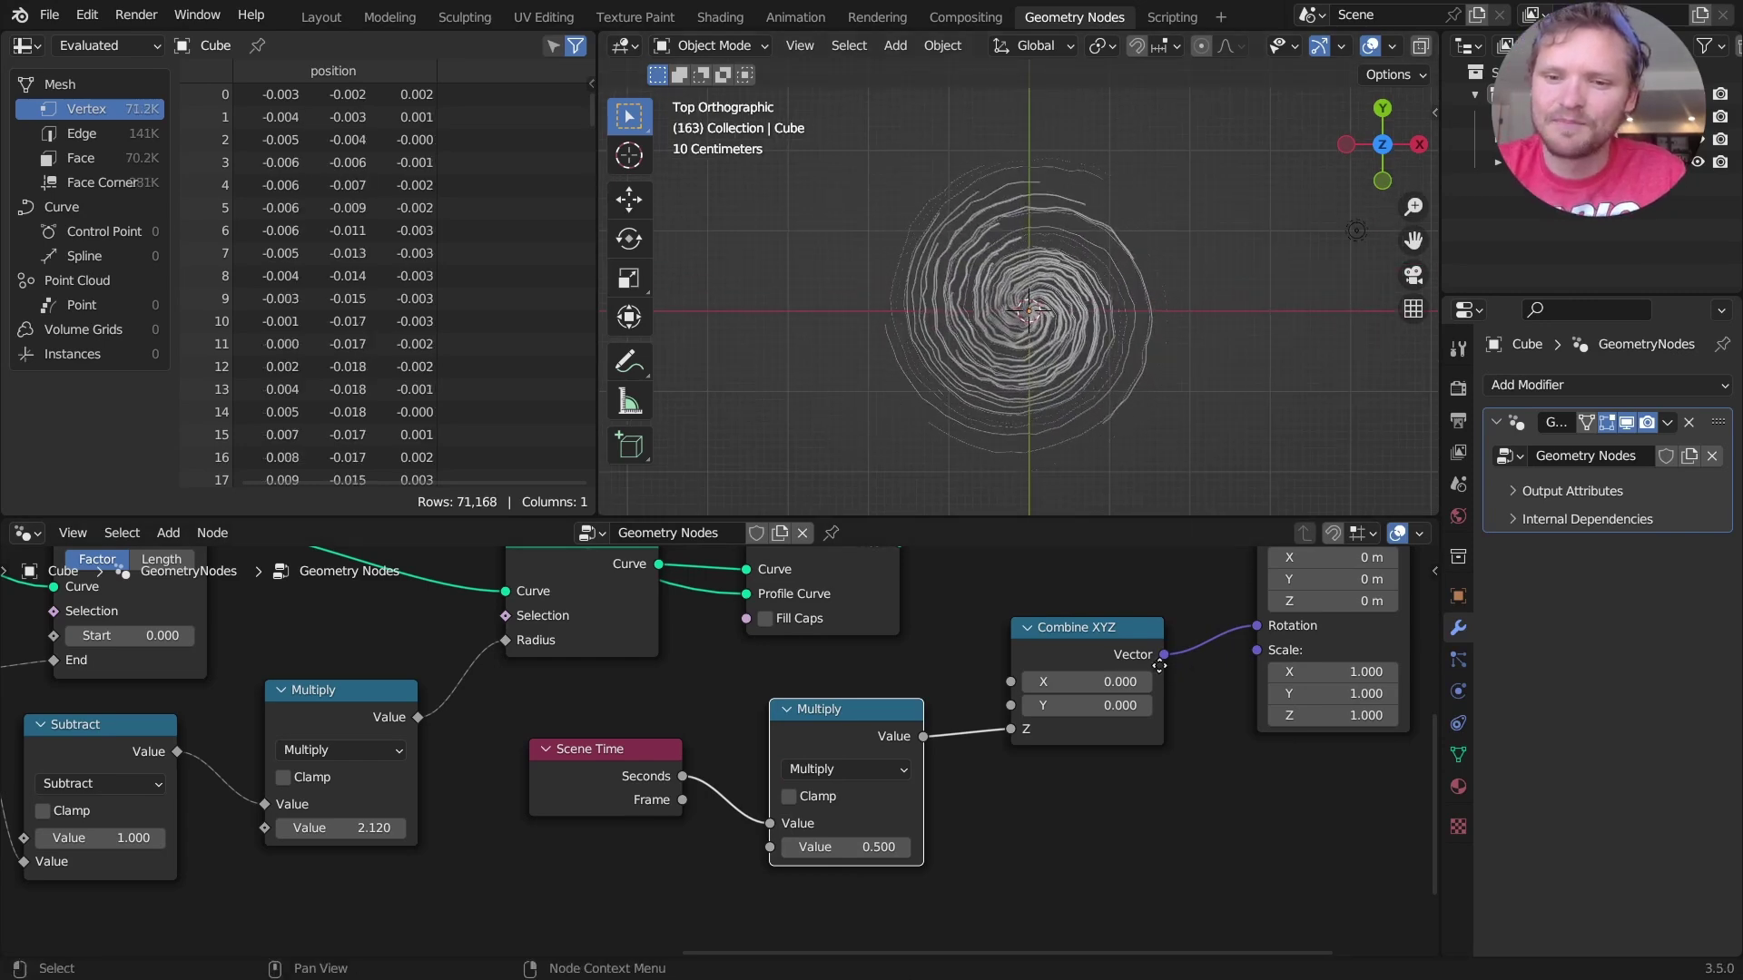
- Insert a Set Material node between Transform Geometry and Group Output and assign Material to it
key(Home)
key(shift+a)
text(set)
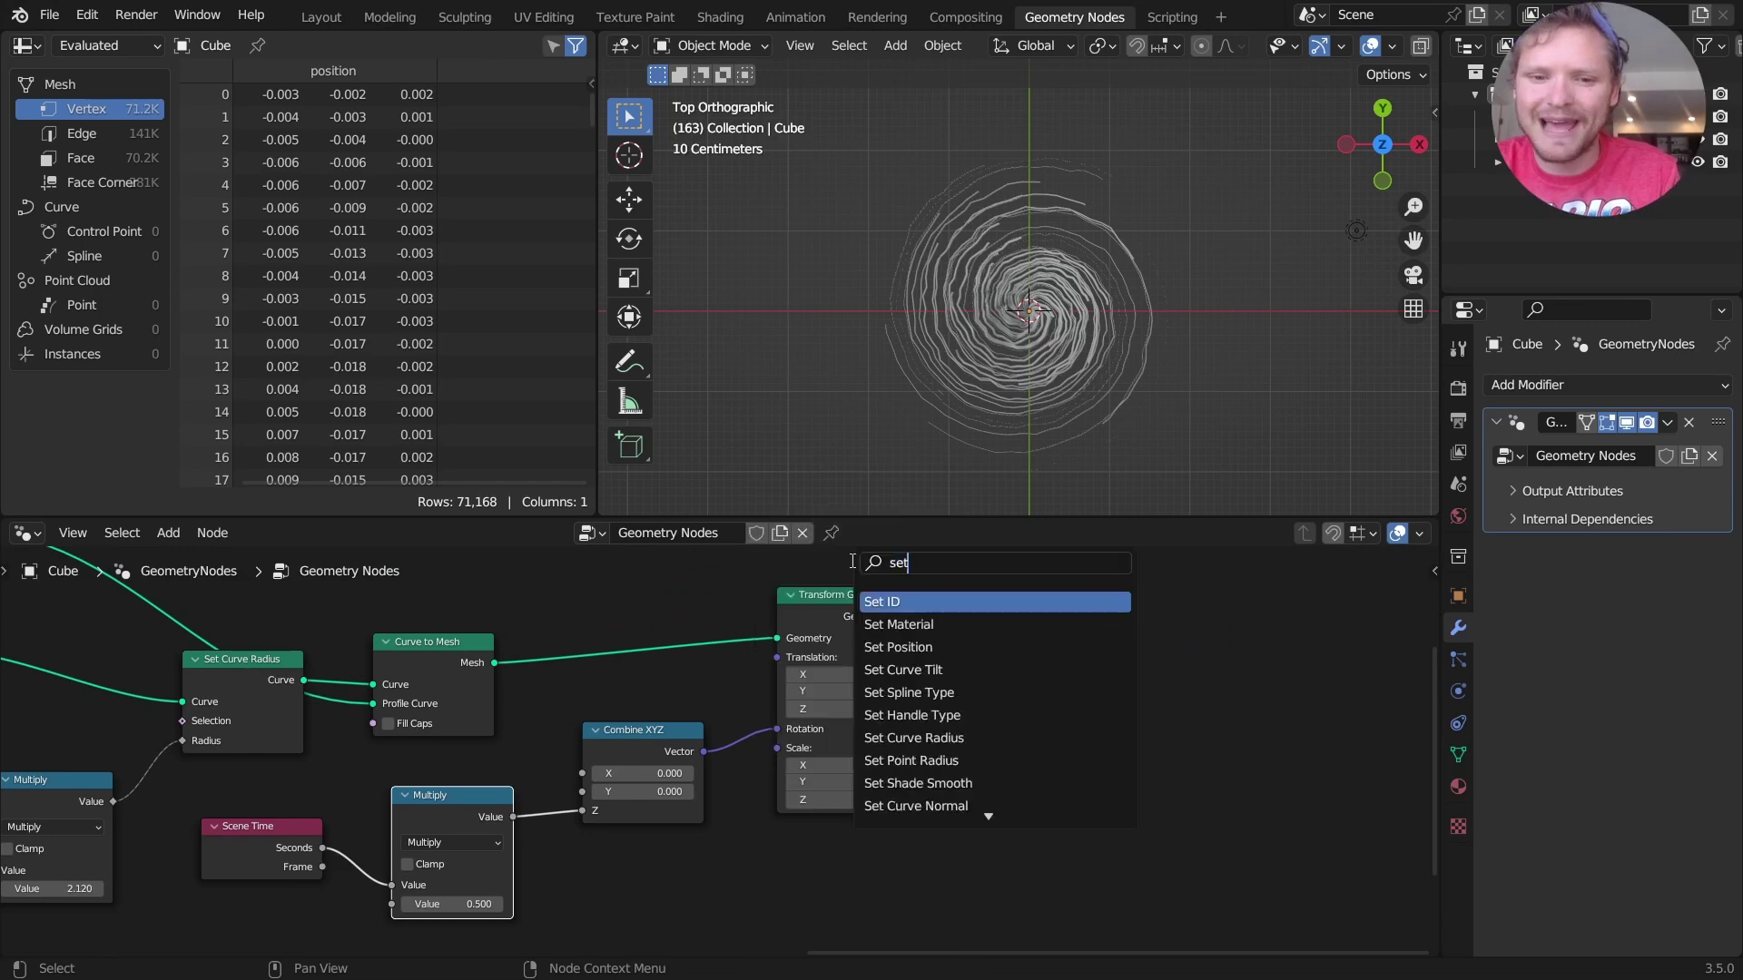
text( r)
key(BackSpace)
text(m)
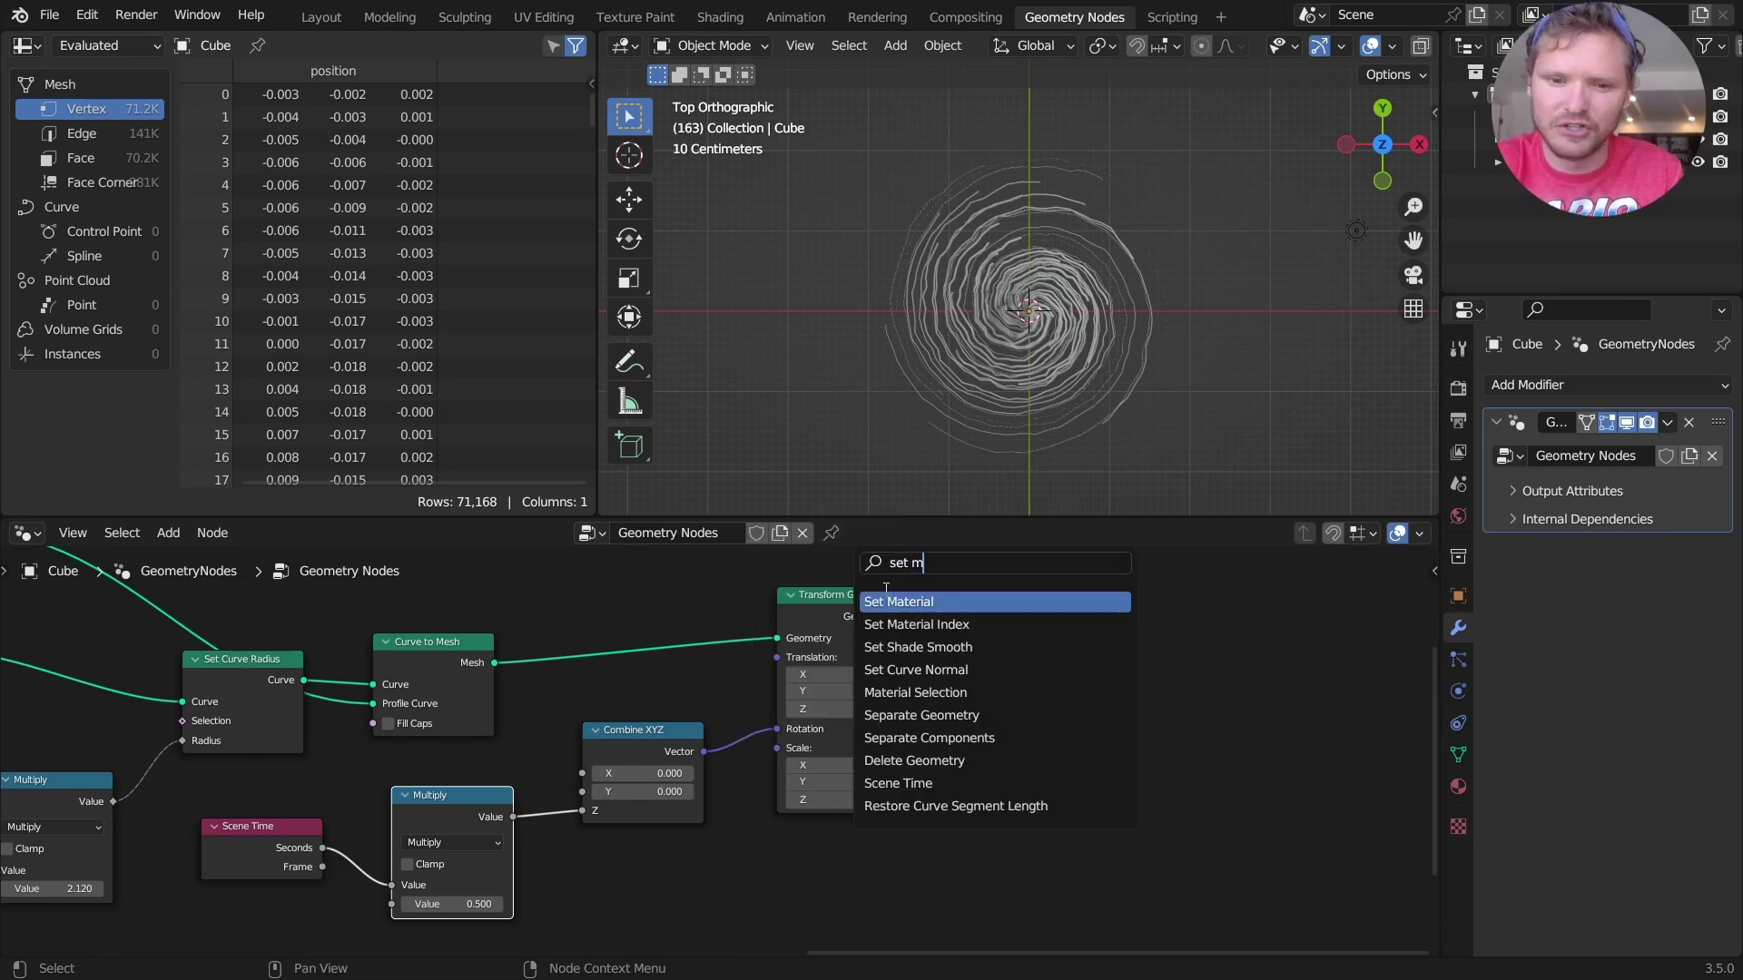
key(Return)
click(1002, 663)
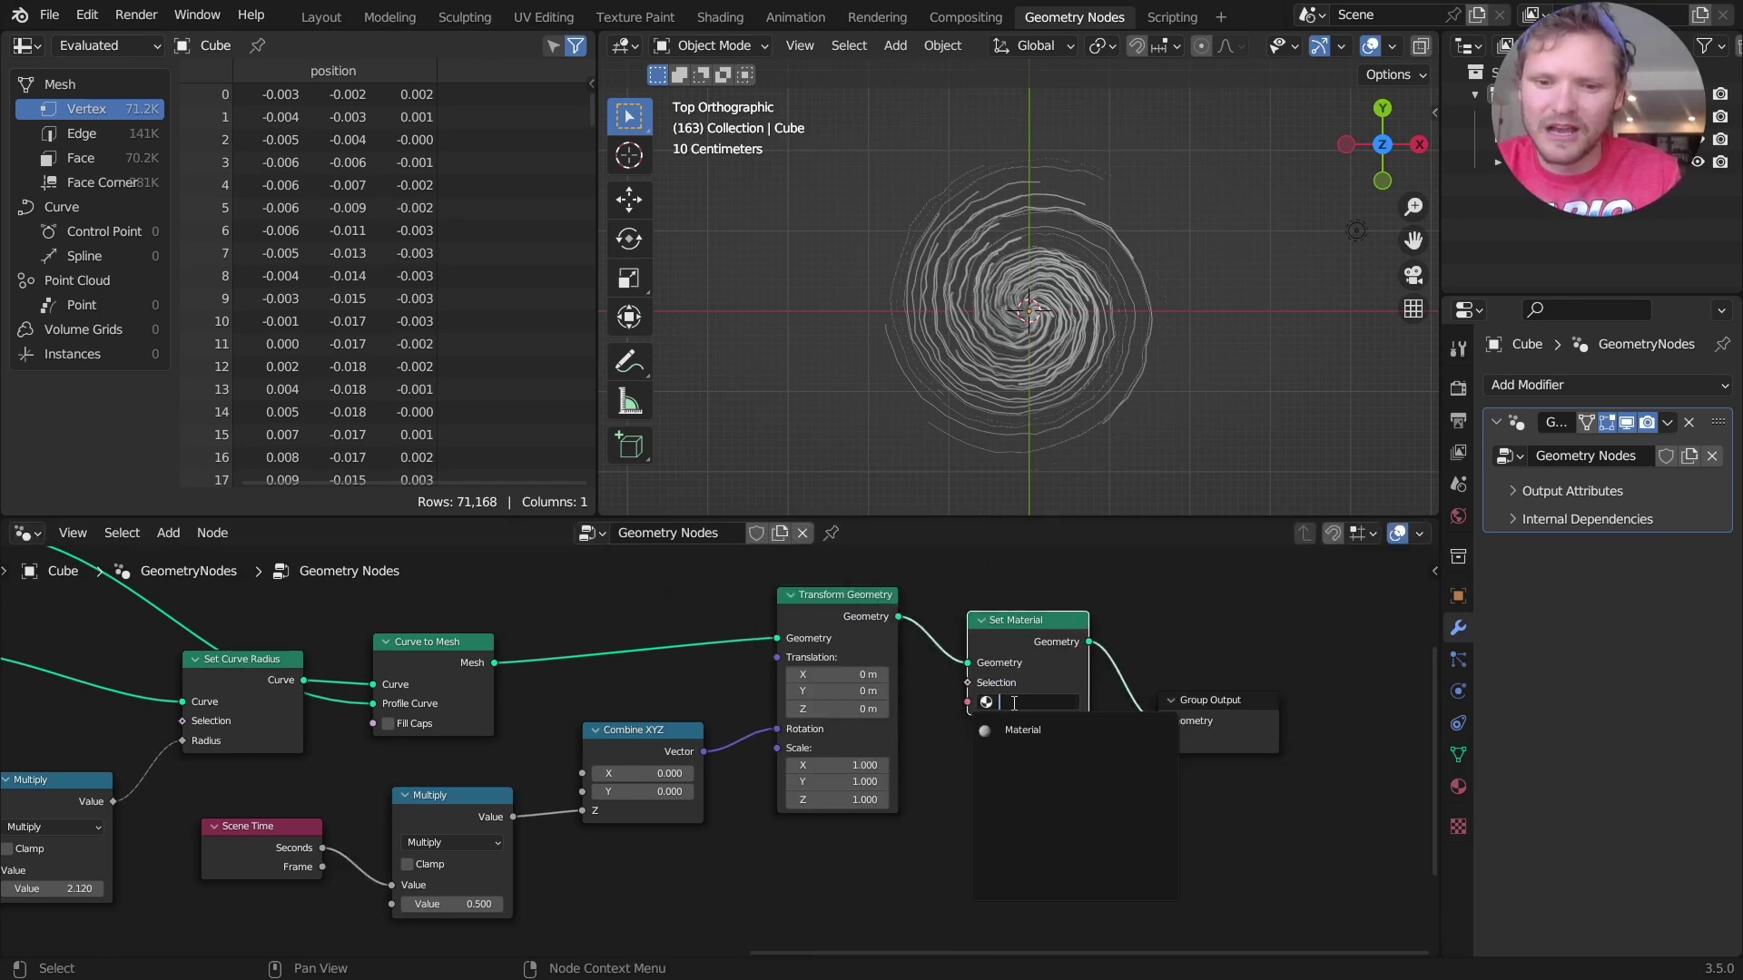
- Switch to the Shading workspace and play the swirl animation from the top view
click(741, 20)
scroll(1370, 130, up, 3)
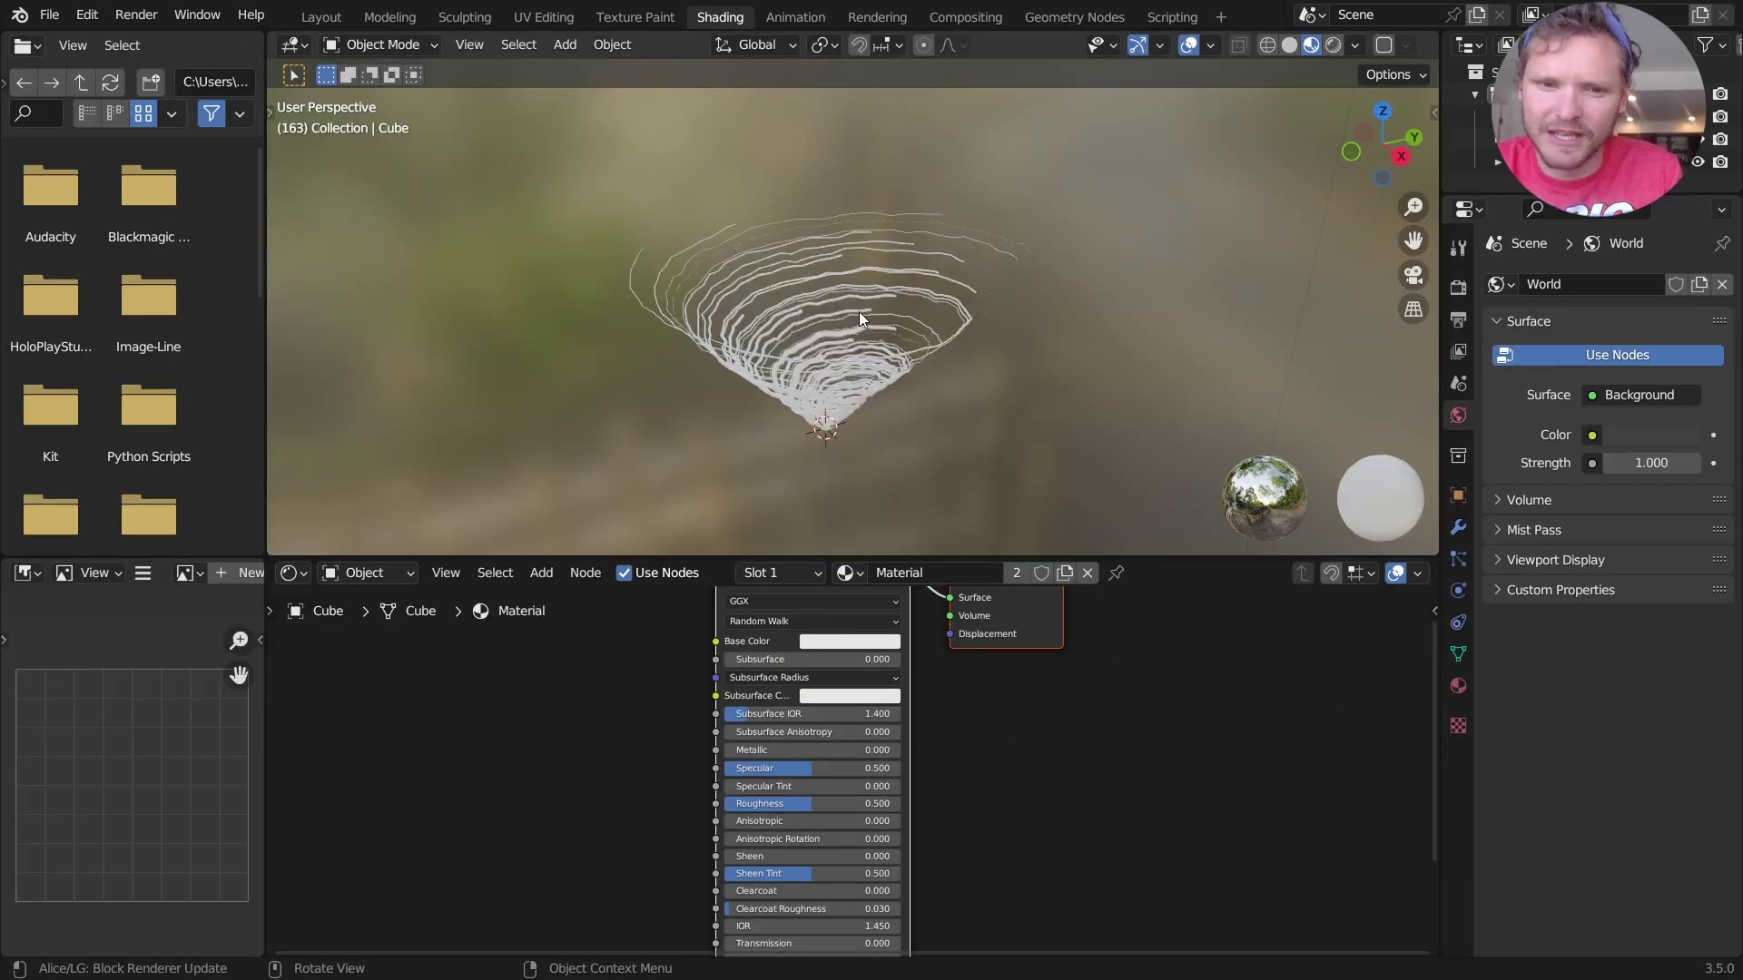
key(space)
click(1384, 111)
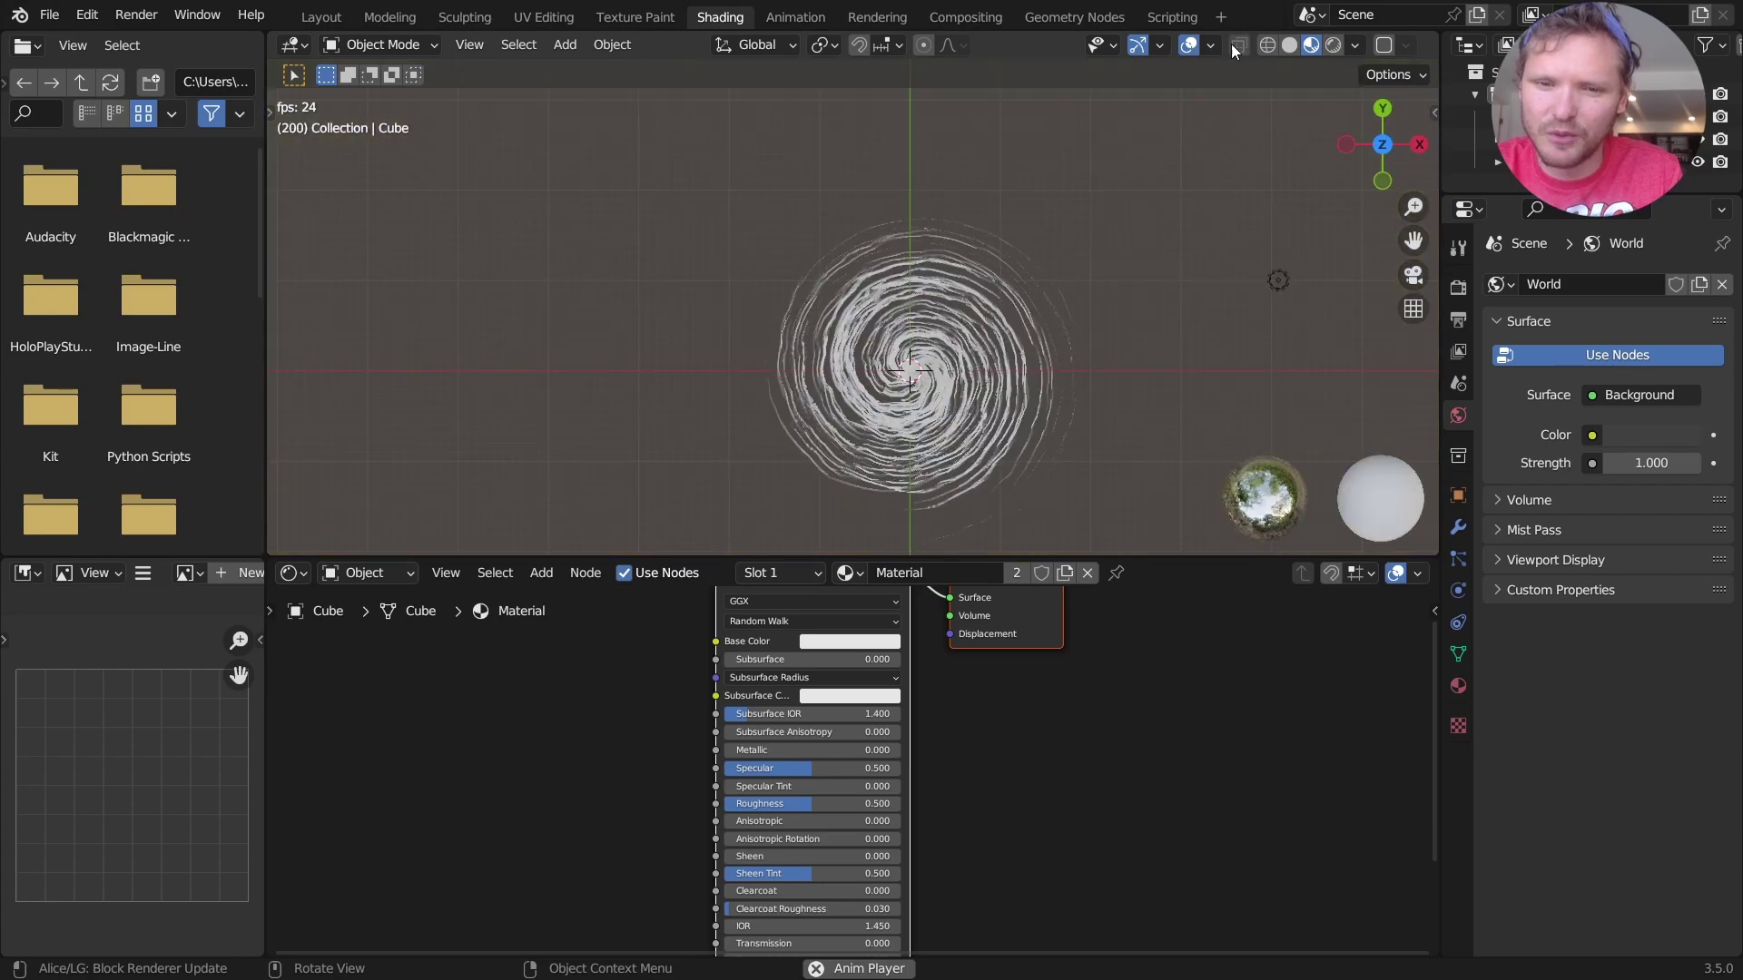
- Back in the Geometry Nodes workspace, flatten the swirl by setting the Spiral node's Height to 0 m, and check it in perspective
click(1073, 18)
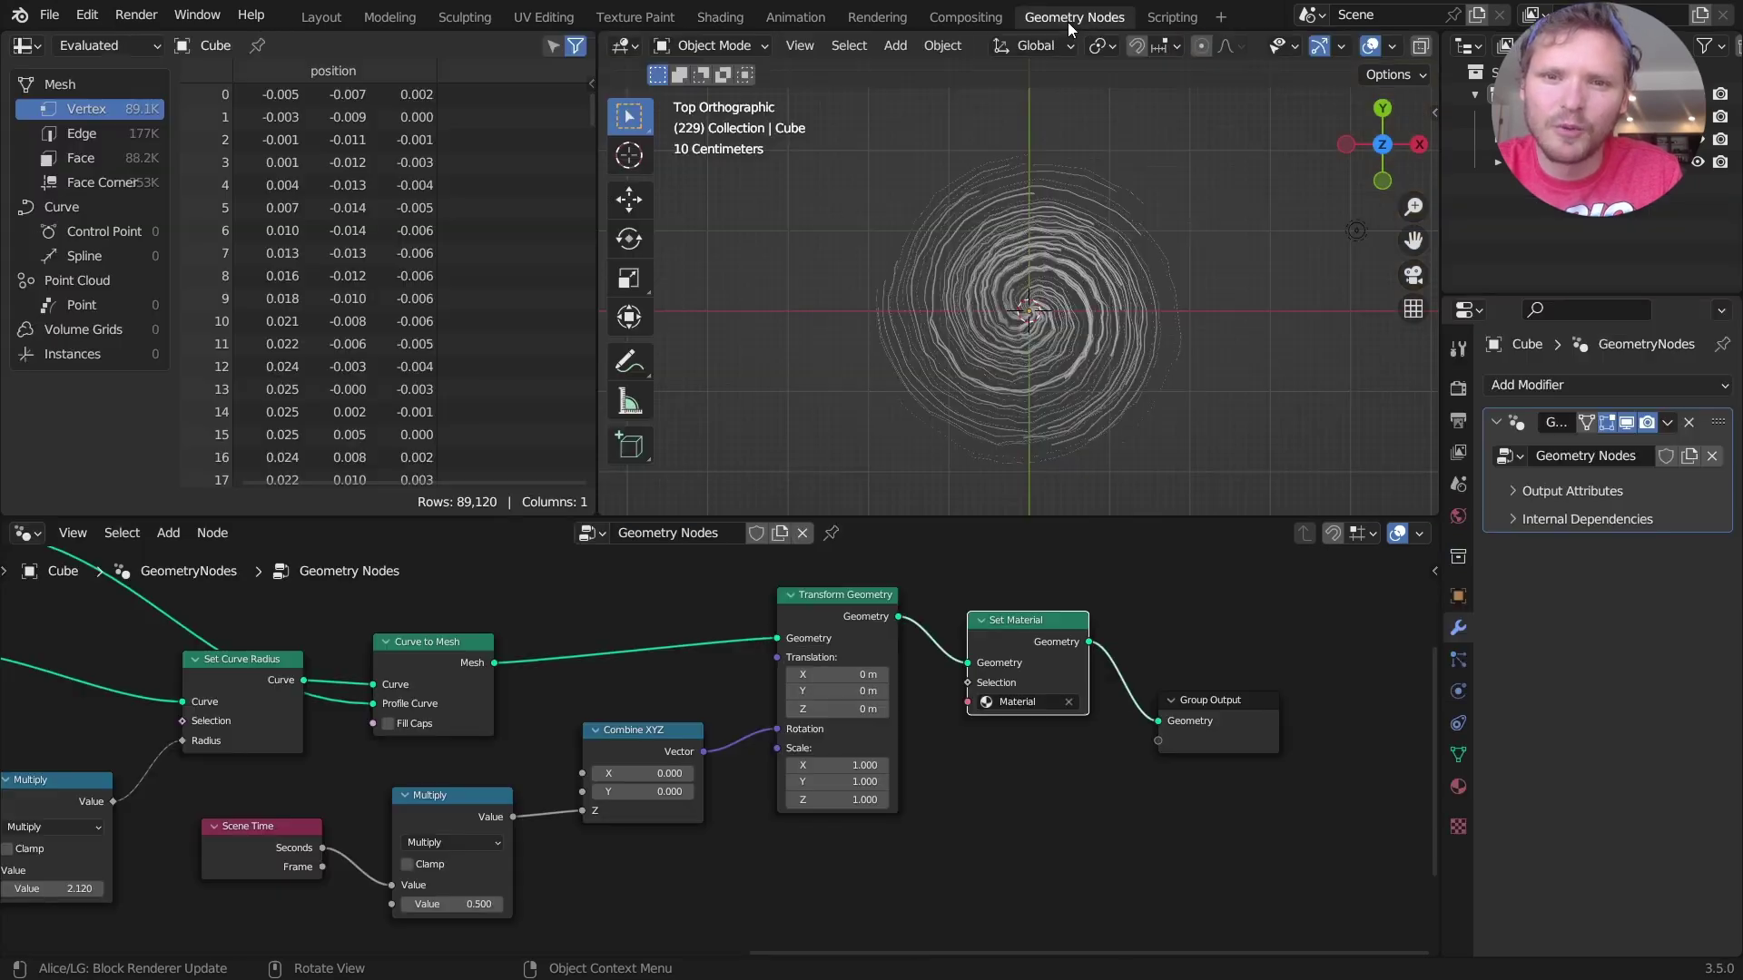
middle_drag(429, 681, 555, 658)
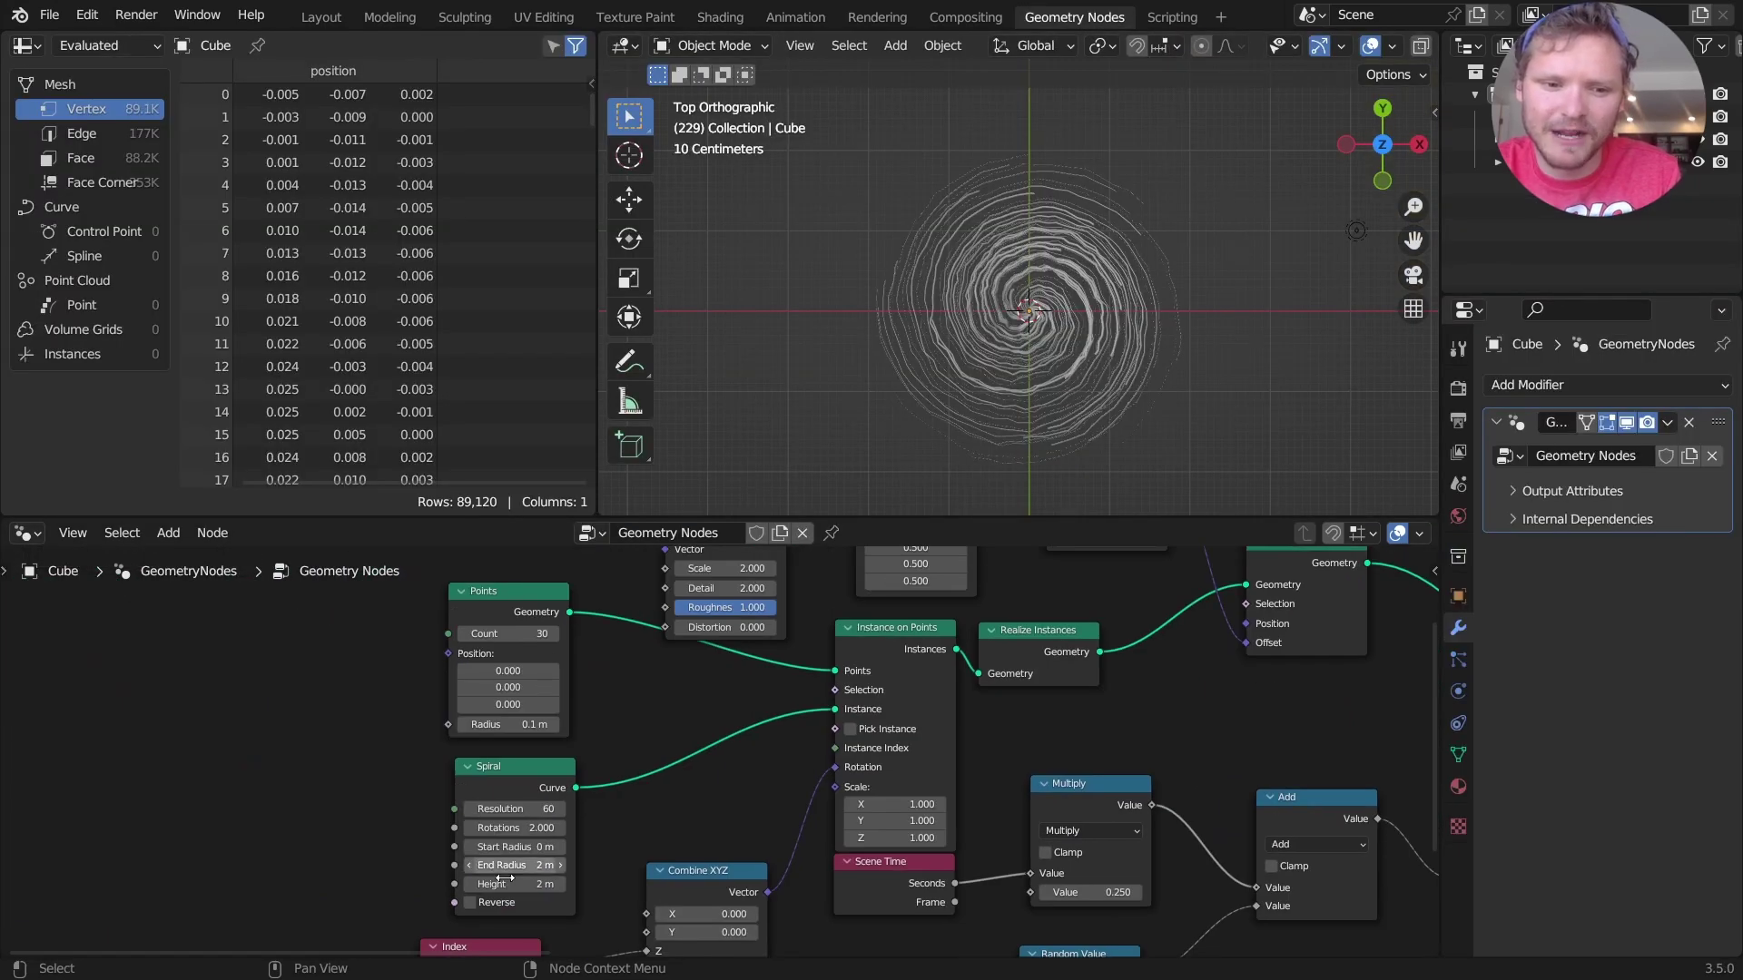
text(0)
key(Return)
middle_drag(737, 412, 1039, 129)
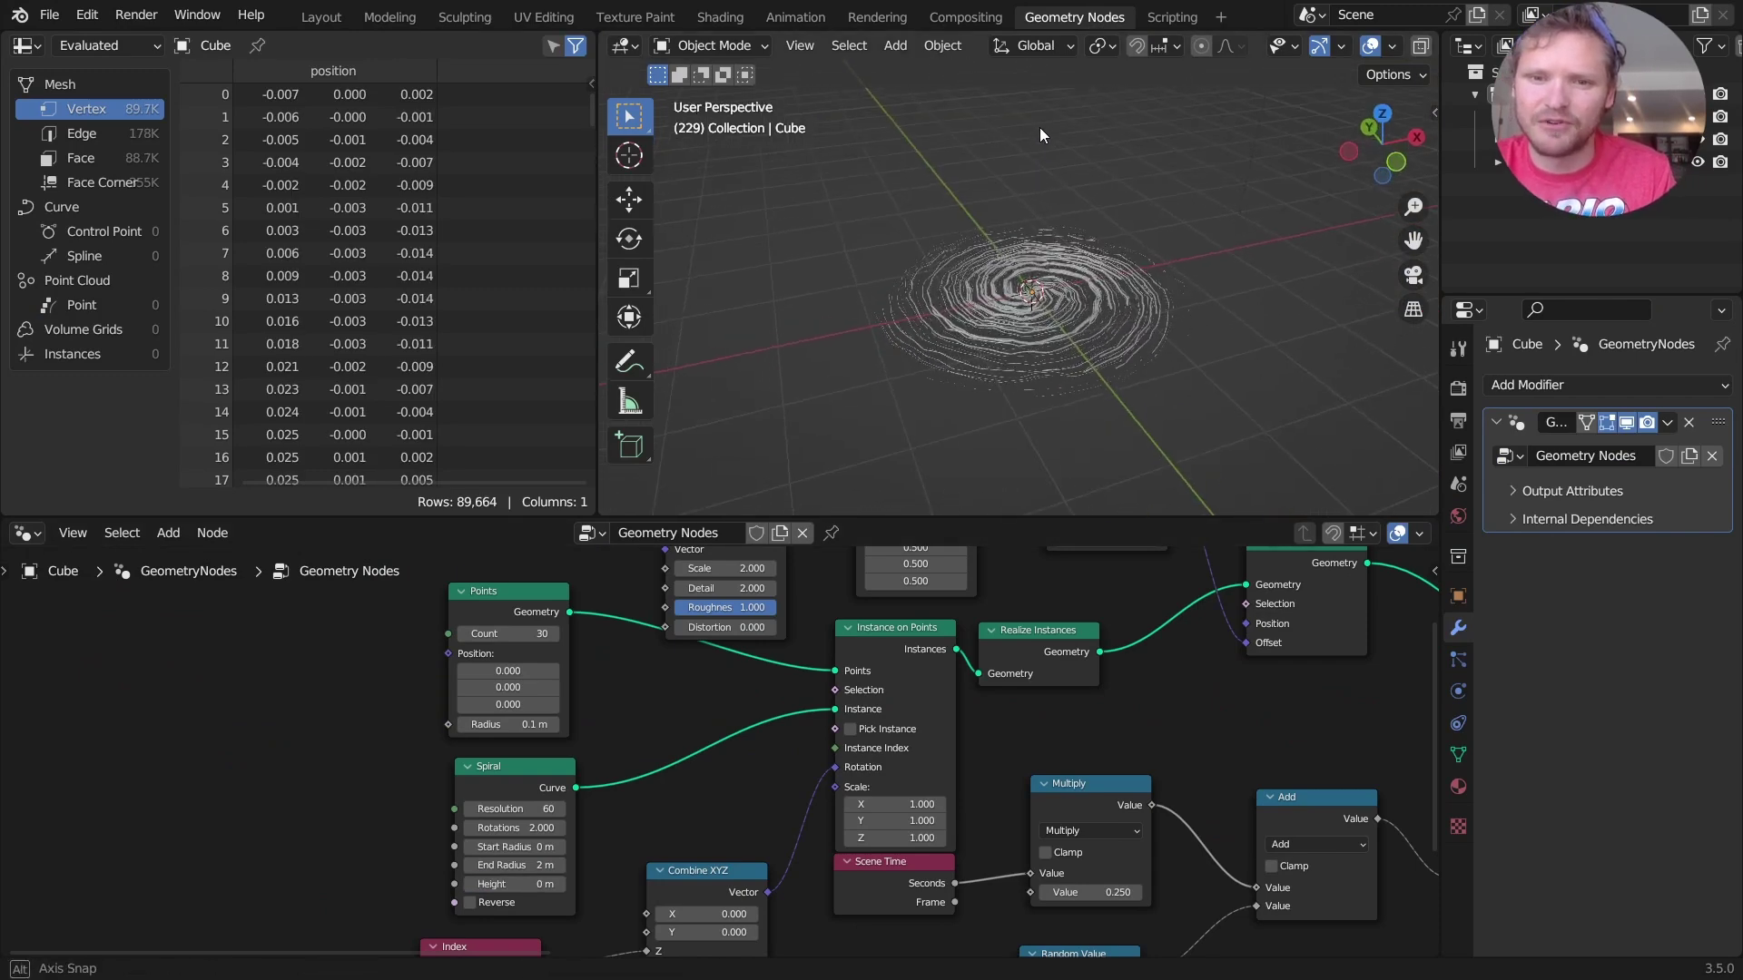
- In the Shading workspace, switch the viewport to rendered shading, set the material's Emission color to white and briefly preview the animation
click(720, 17)
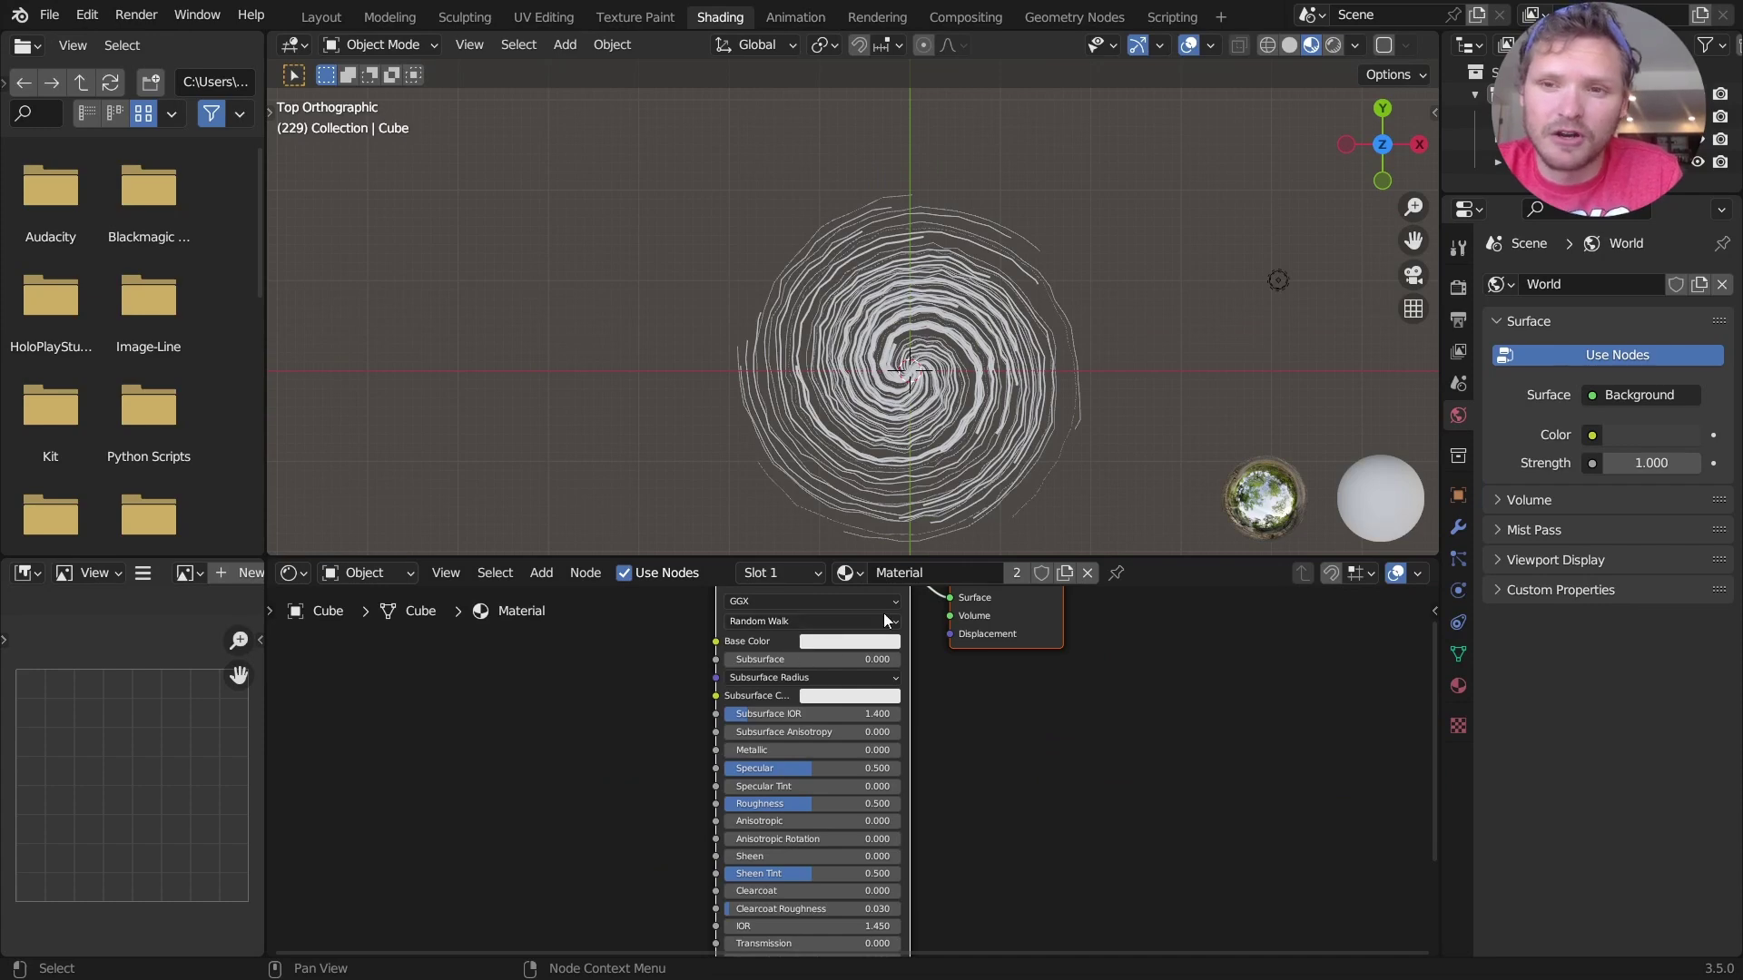
click(1333, 45)
scroll(1035, 772, up, 2)
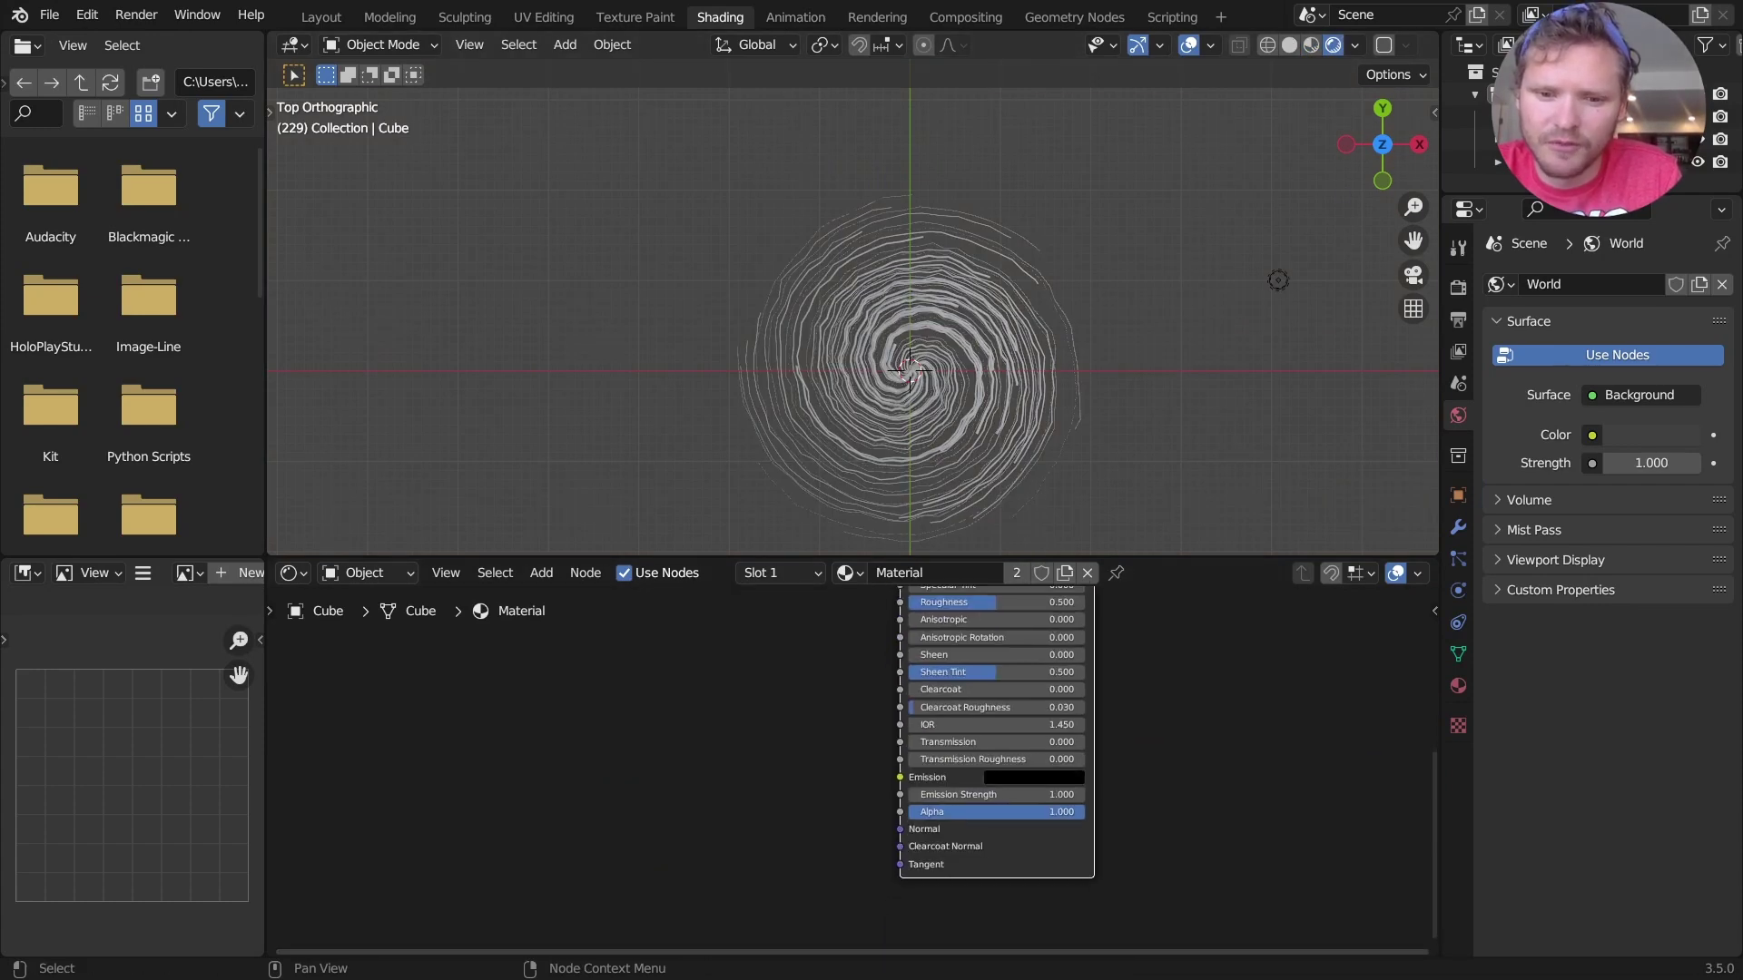
scroll(1037, 770, up, 2)
click(1092, 781)
click(1244, 450)
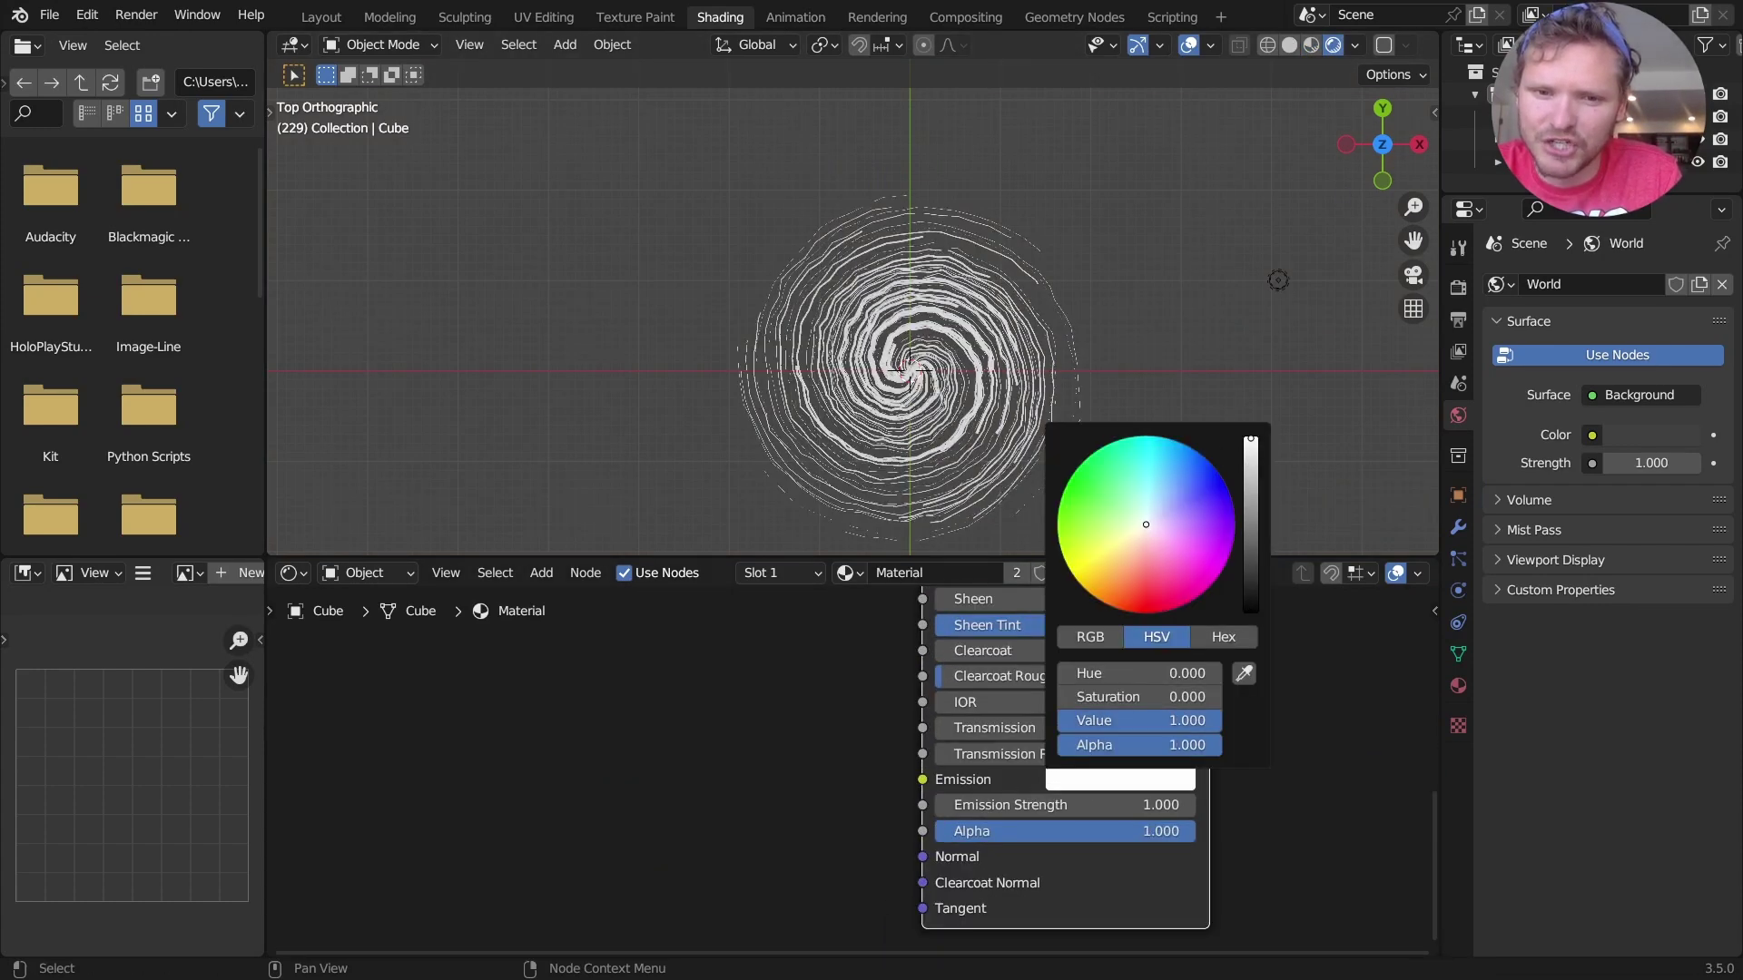
key(space)
key(space)
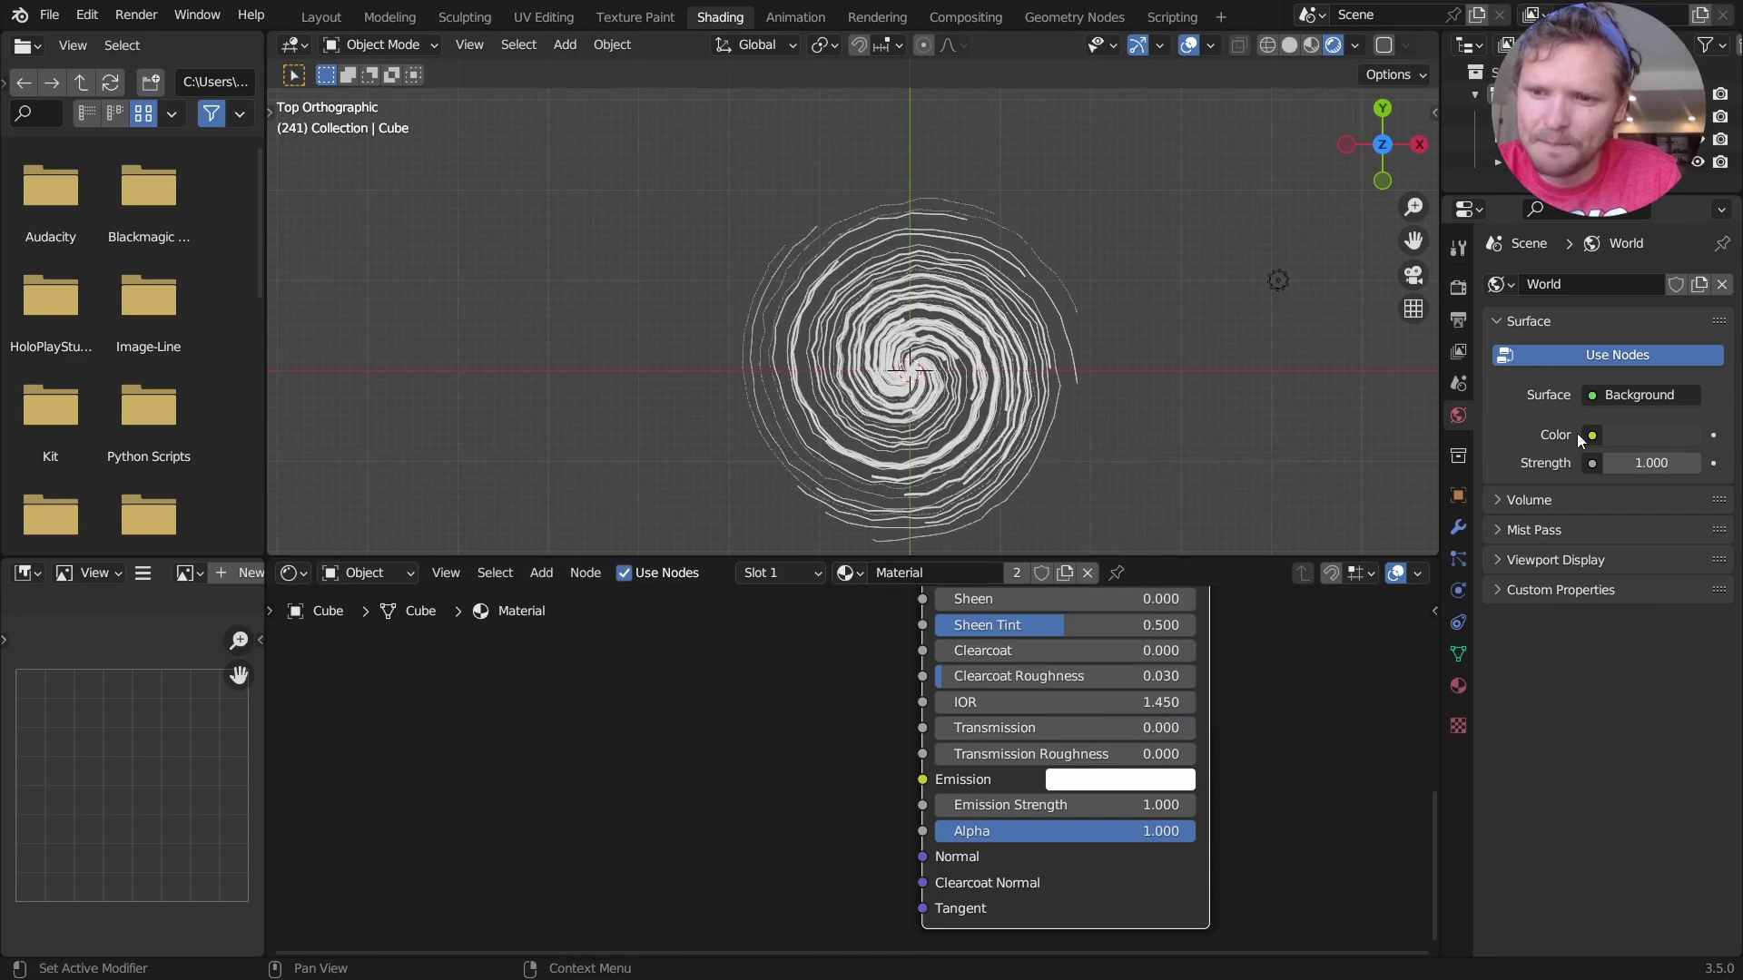
- Set the World background color to black, and play the animation with viewport overlays hidden
click(1616, 435)
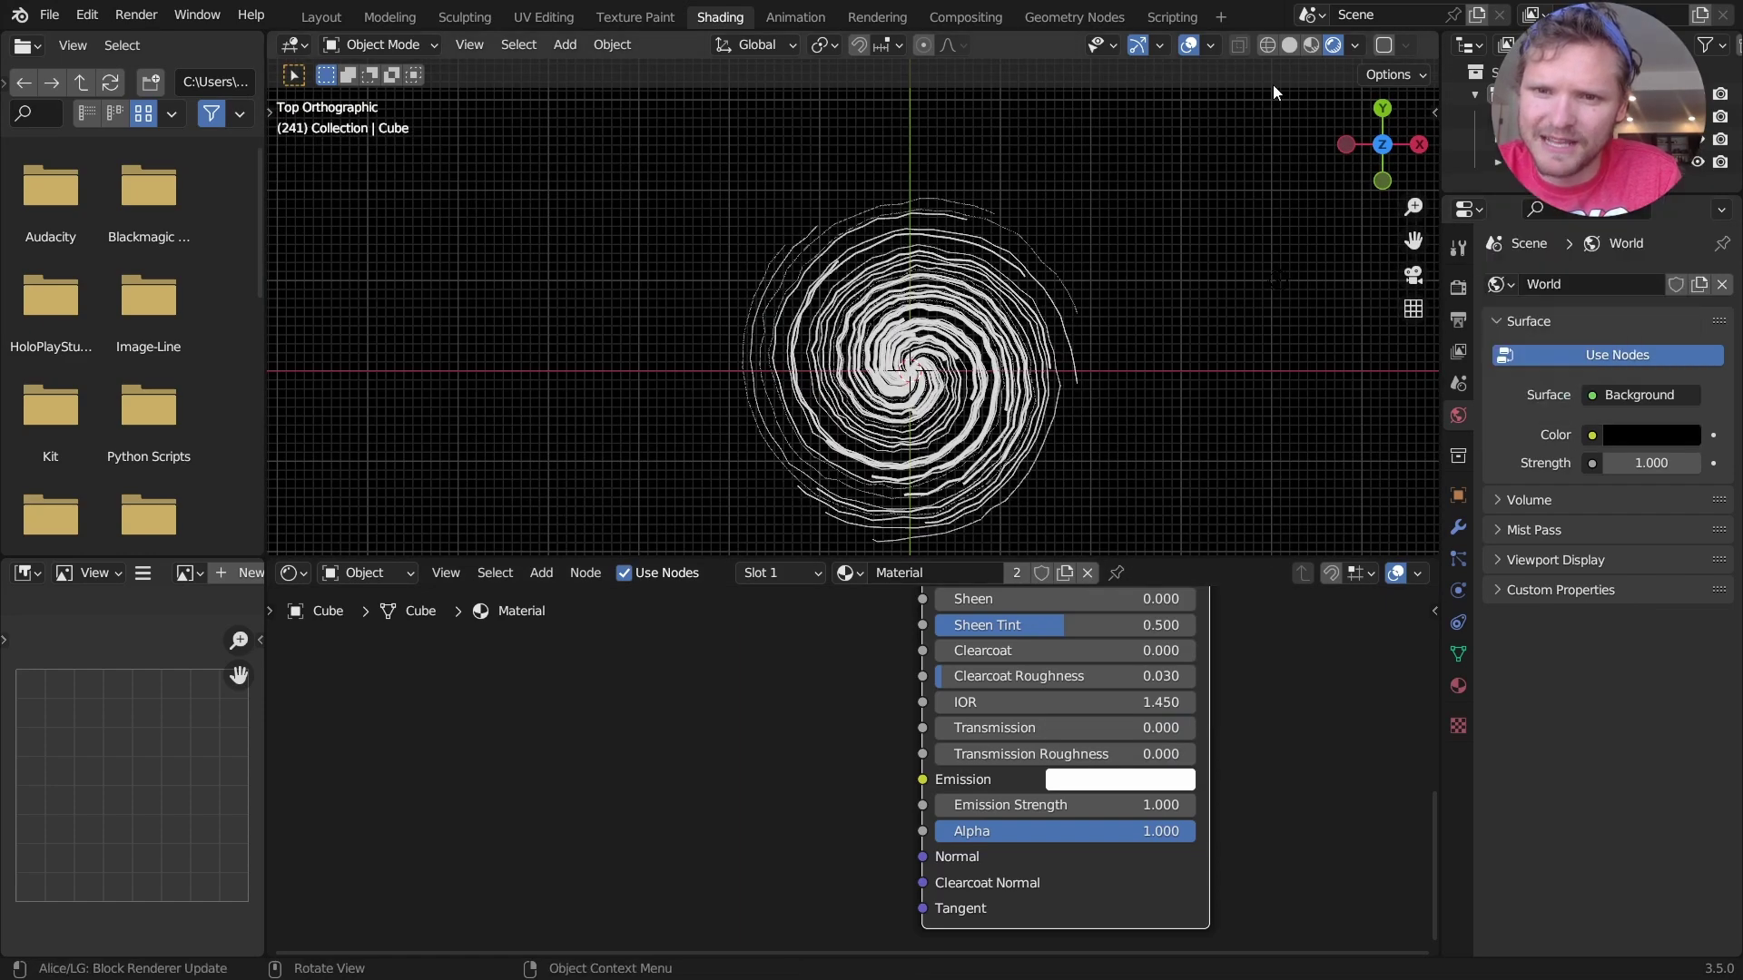
click(1191, 45)
key(space)
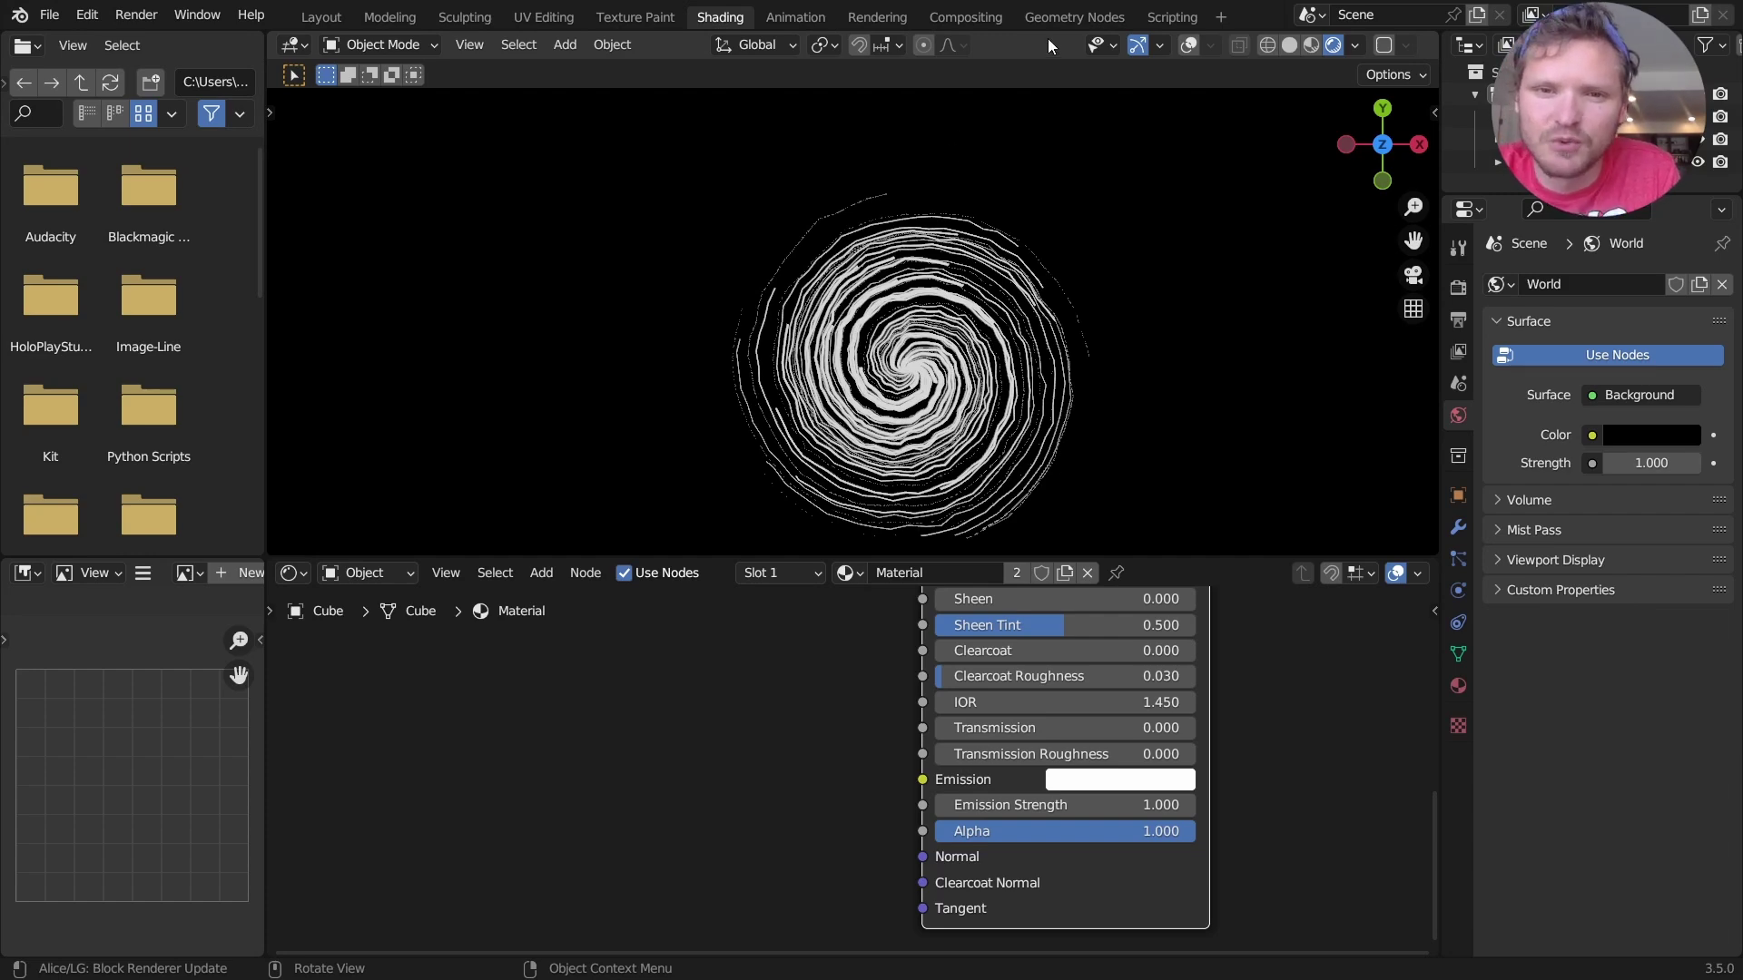
- Return to the Geometry Nodes workspace, fit the whole node tree in view and look at the swirl from the top
click(1074, 16)
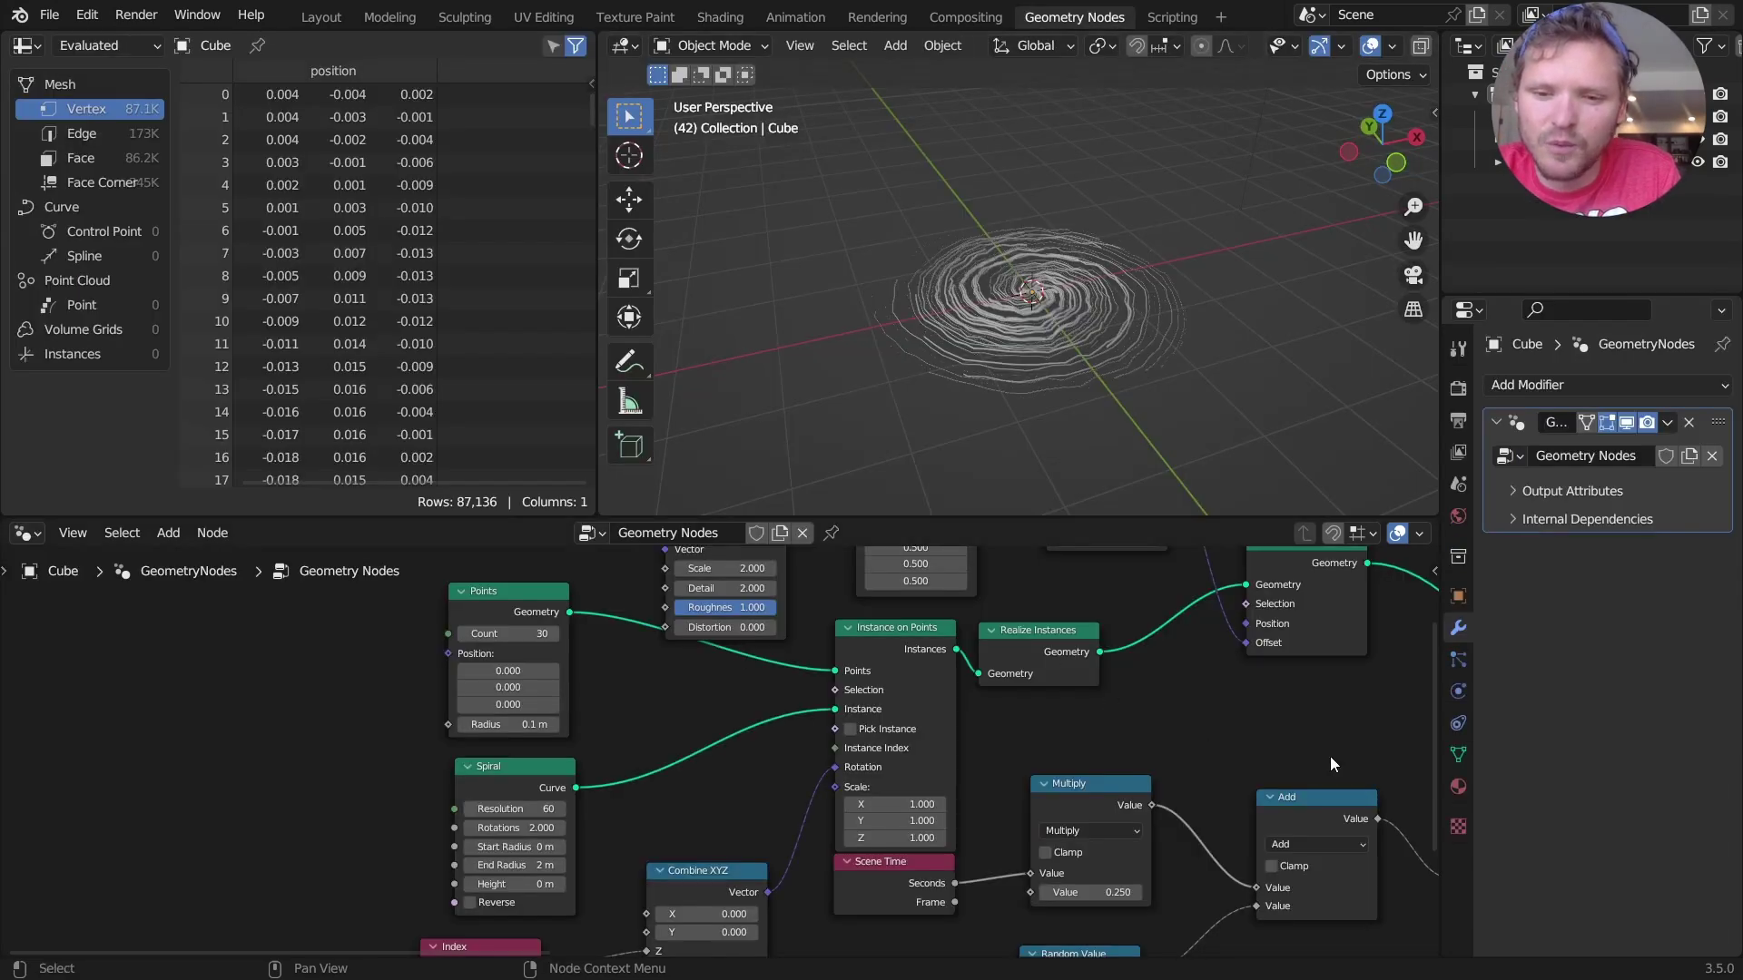
key(Home)
click(1383, 114)
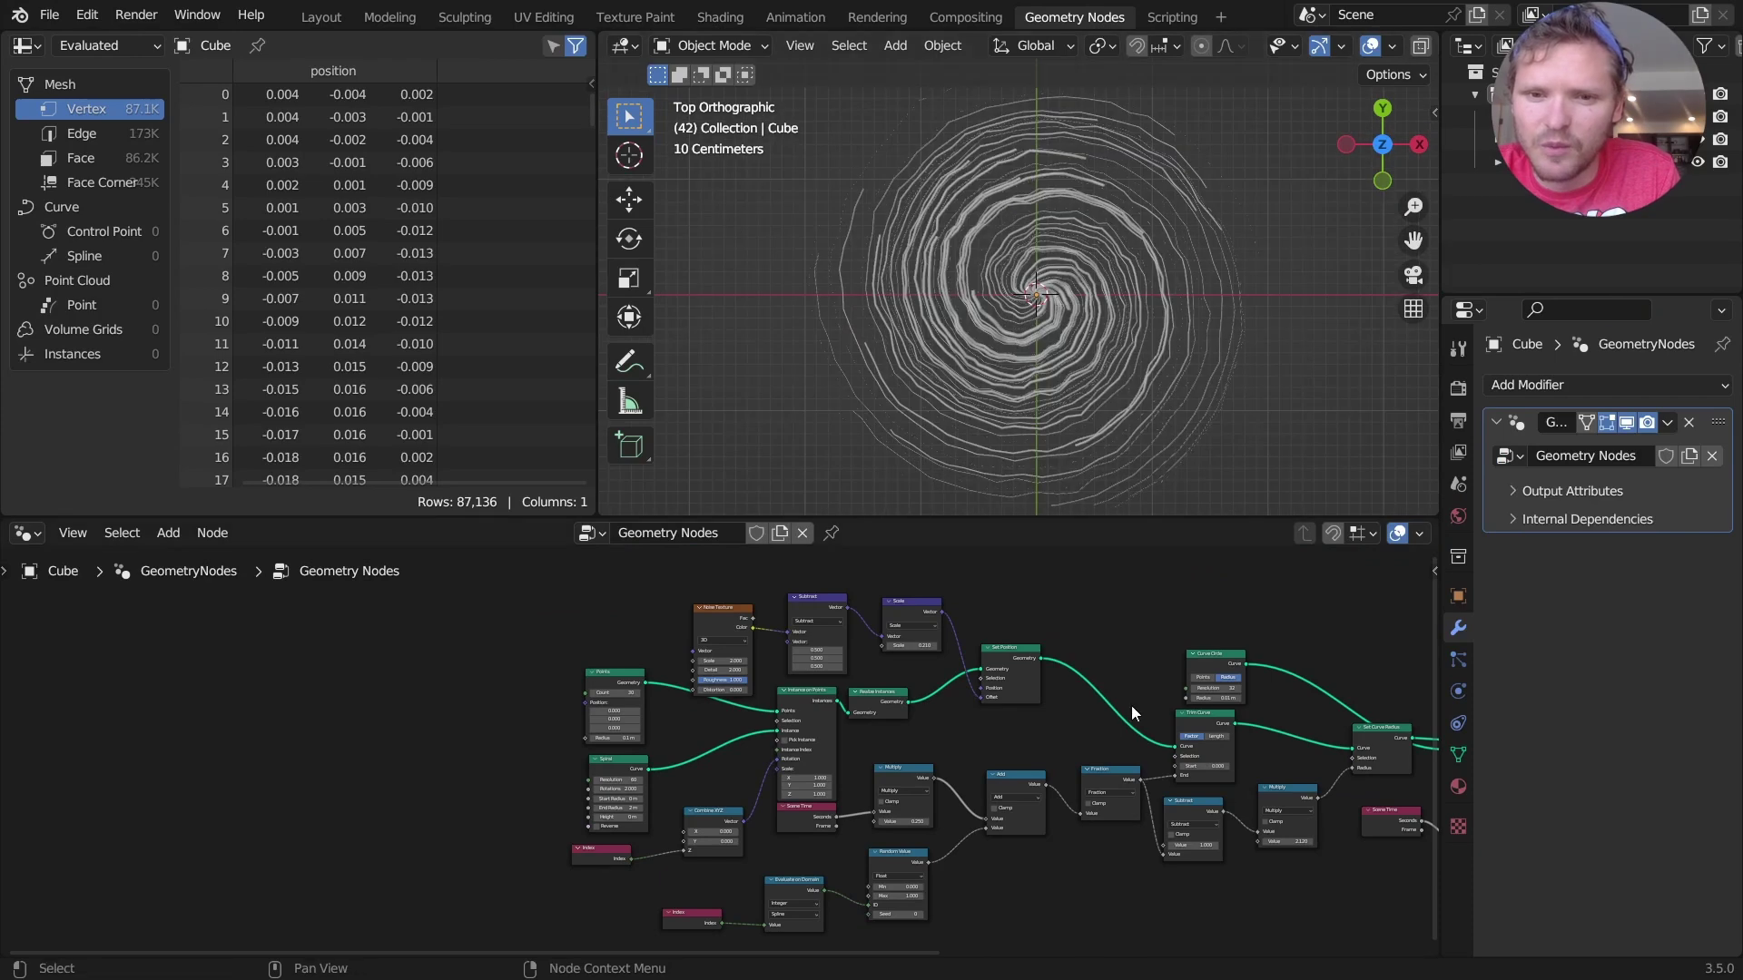
- Insert a Store Named Attribute node between the Curve to Mesh and Transform Geometry nodes
middle_drag(1133, 714, 851, 717)
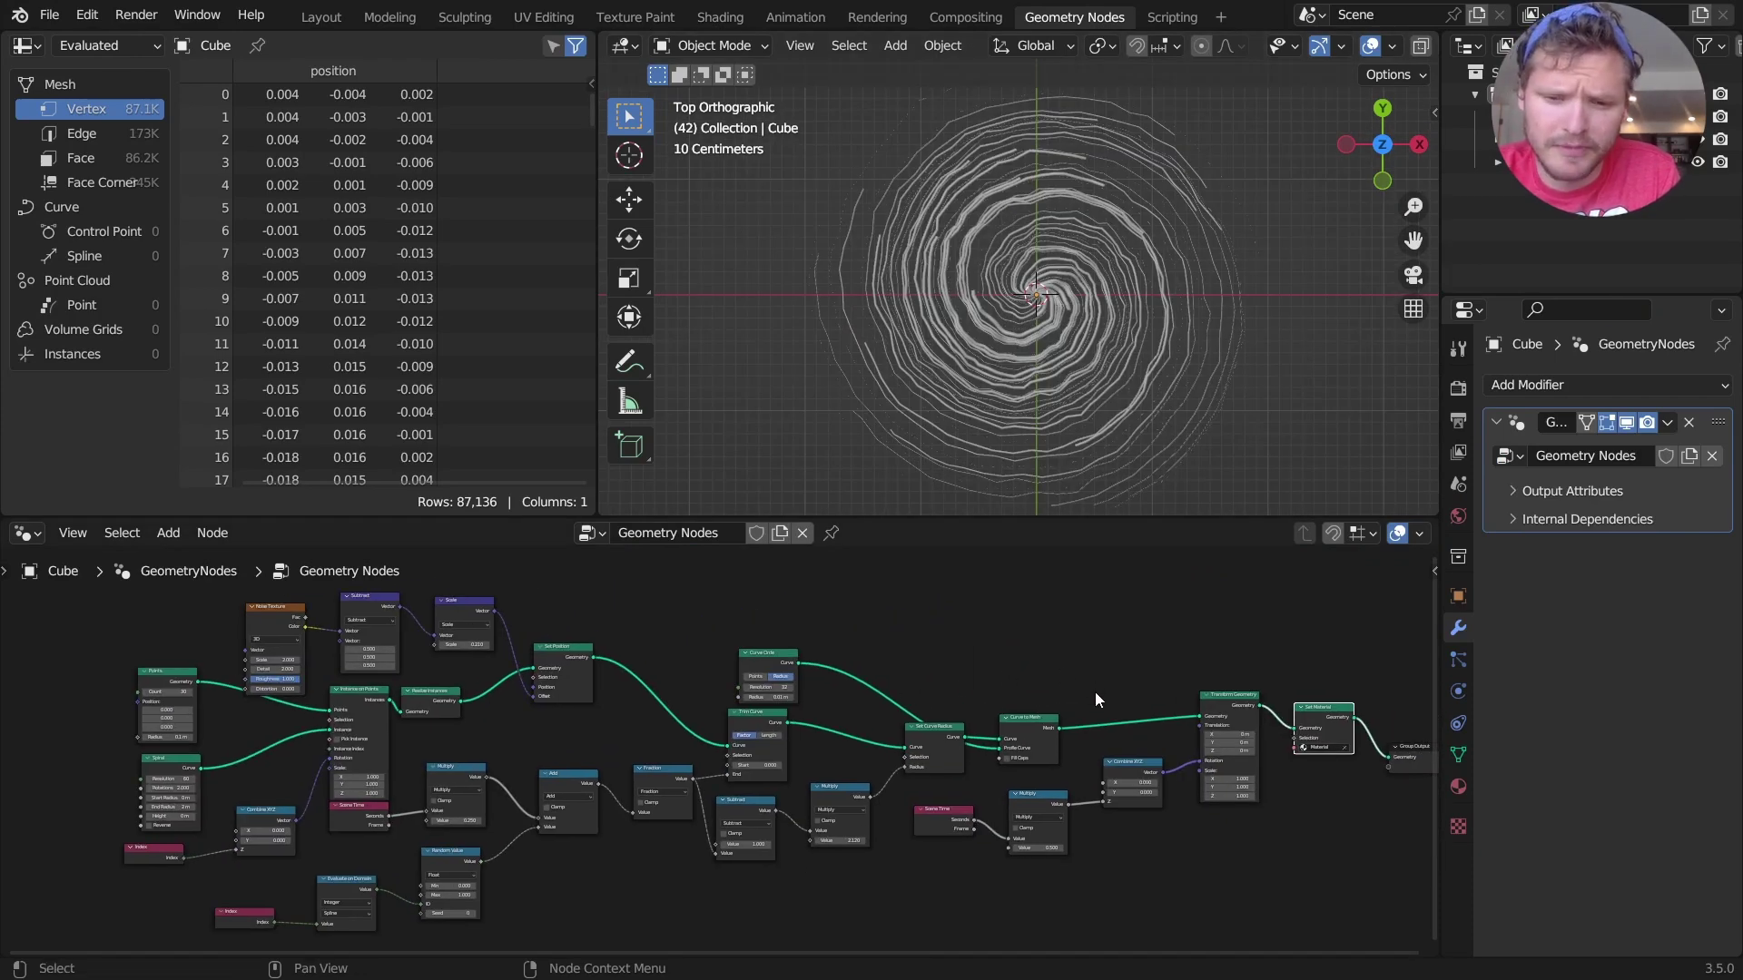
scroll(1094, 691, right, 6)
scroll(1040, 740, up, 1)
scroll(1035, 736, up, 3)
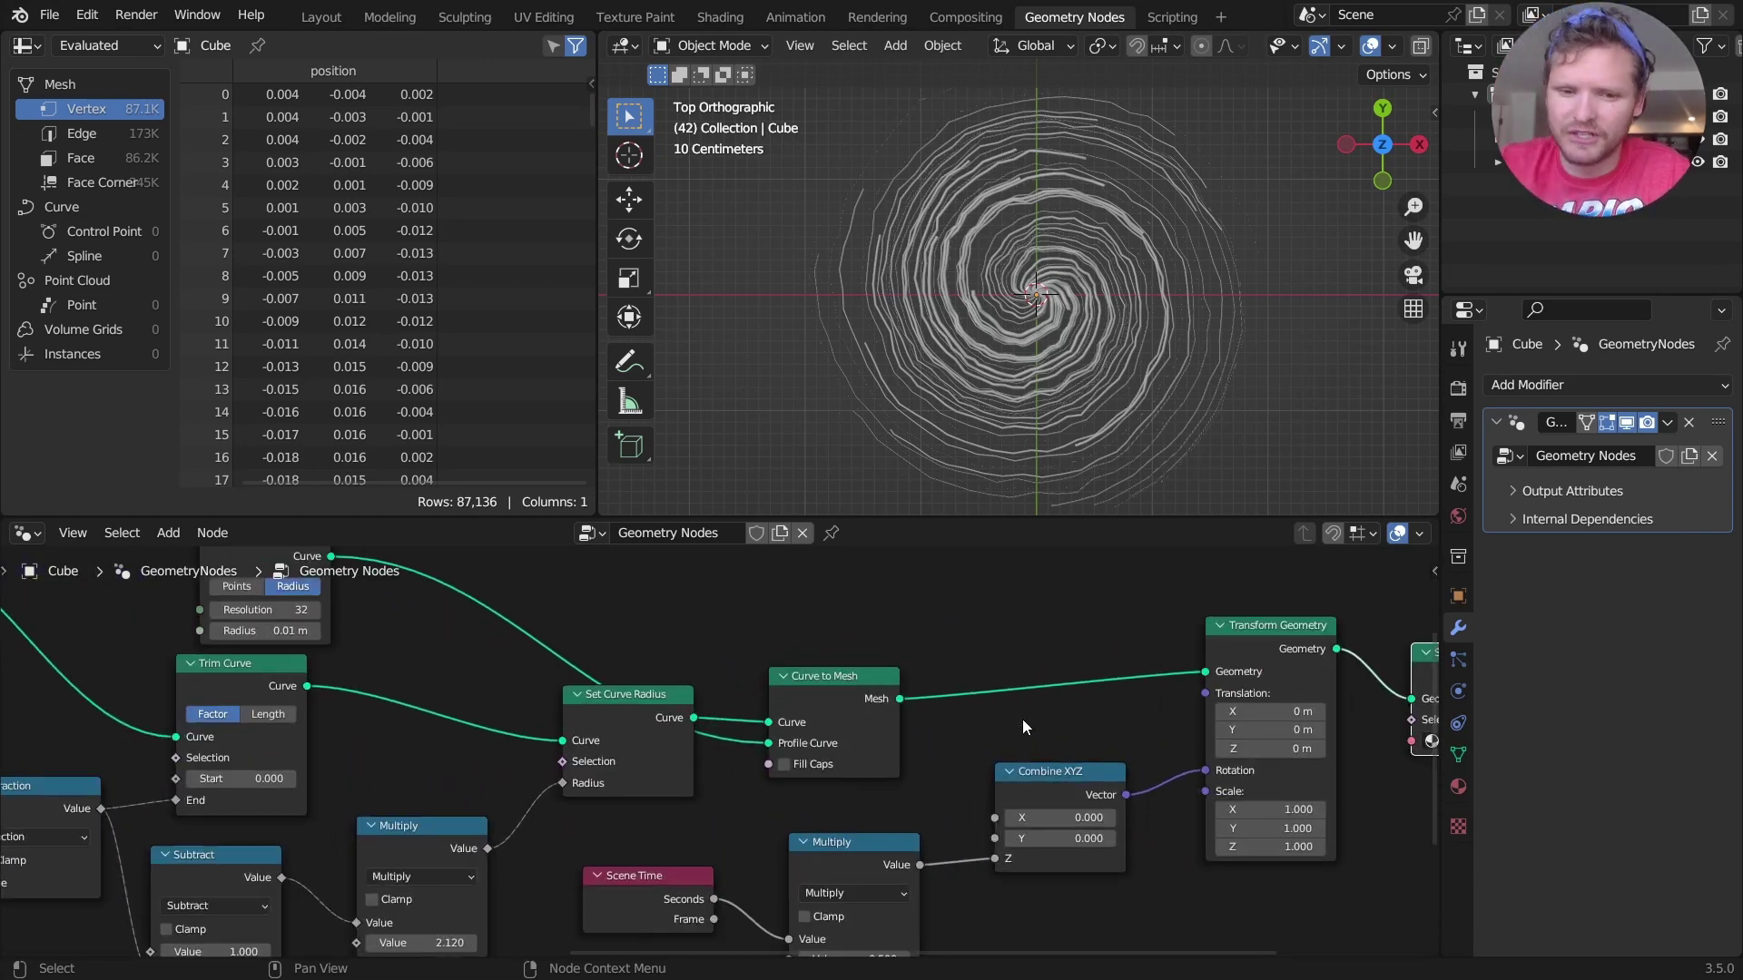
key(shift+a)
text(store)
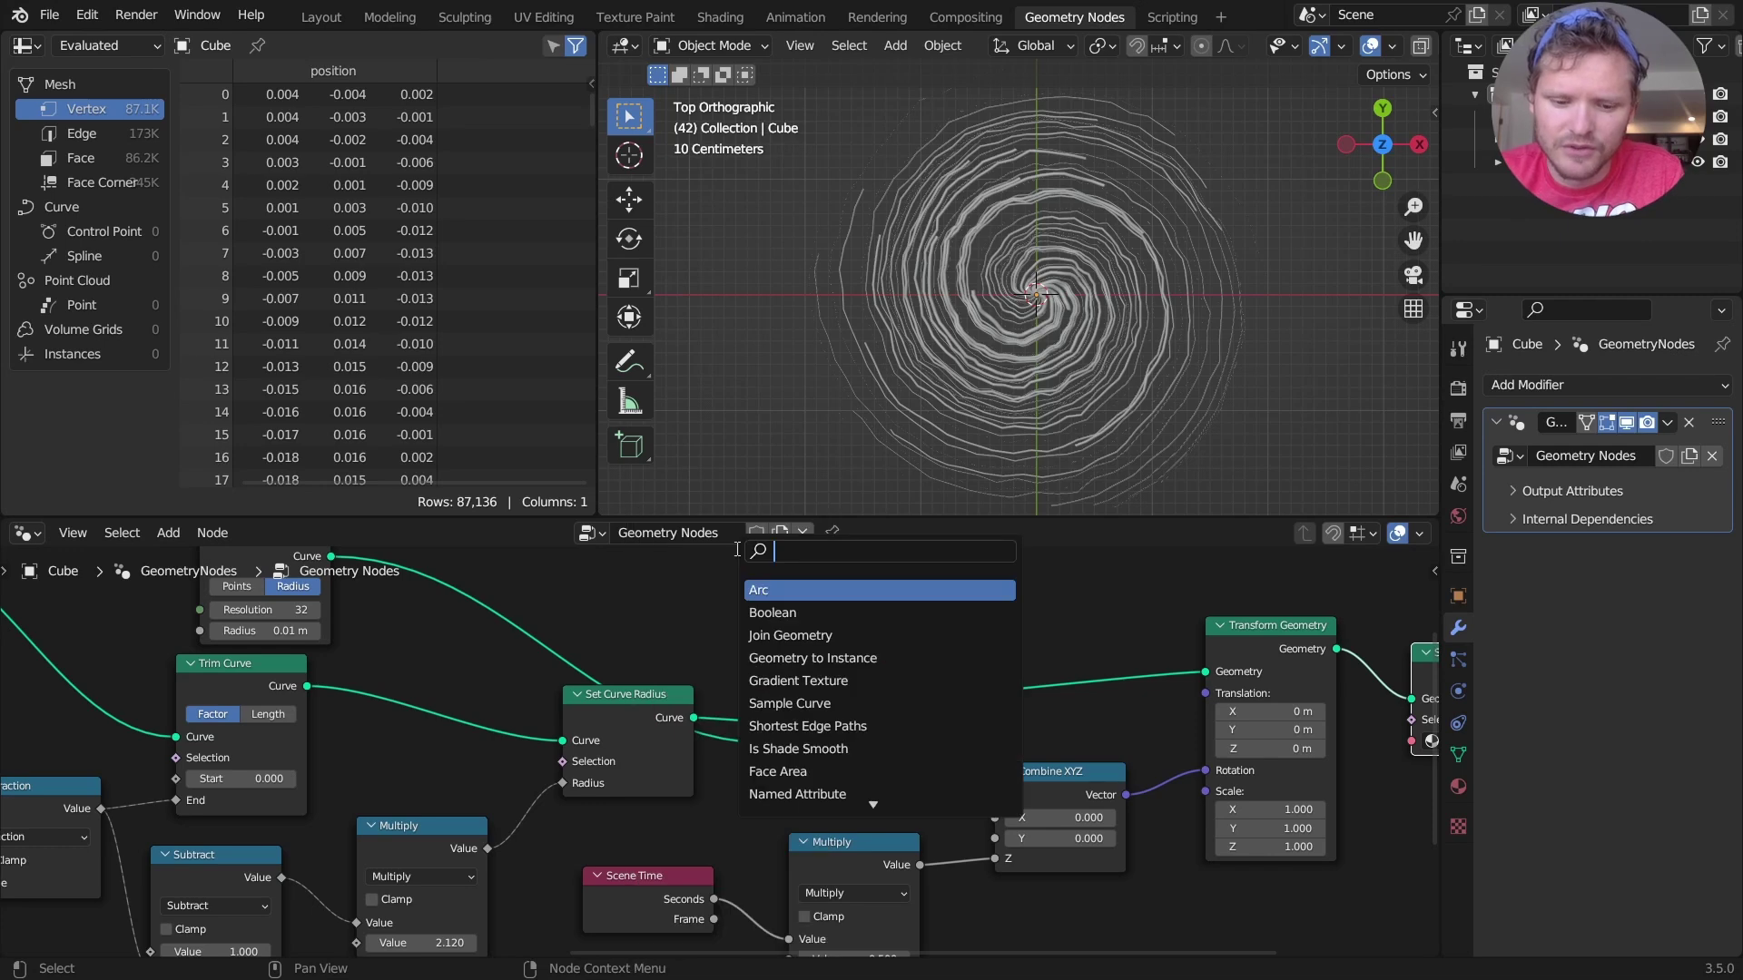
key(Return)
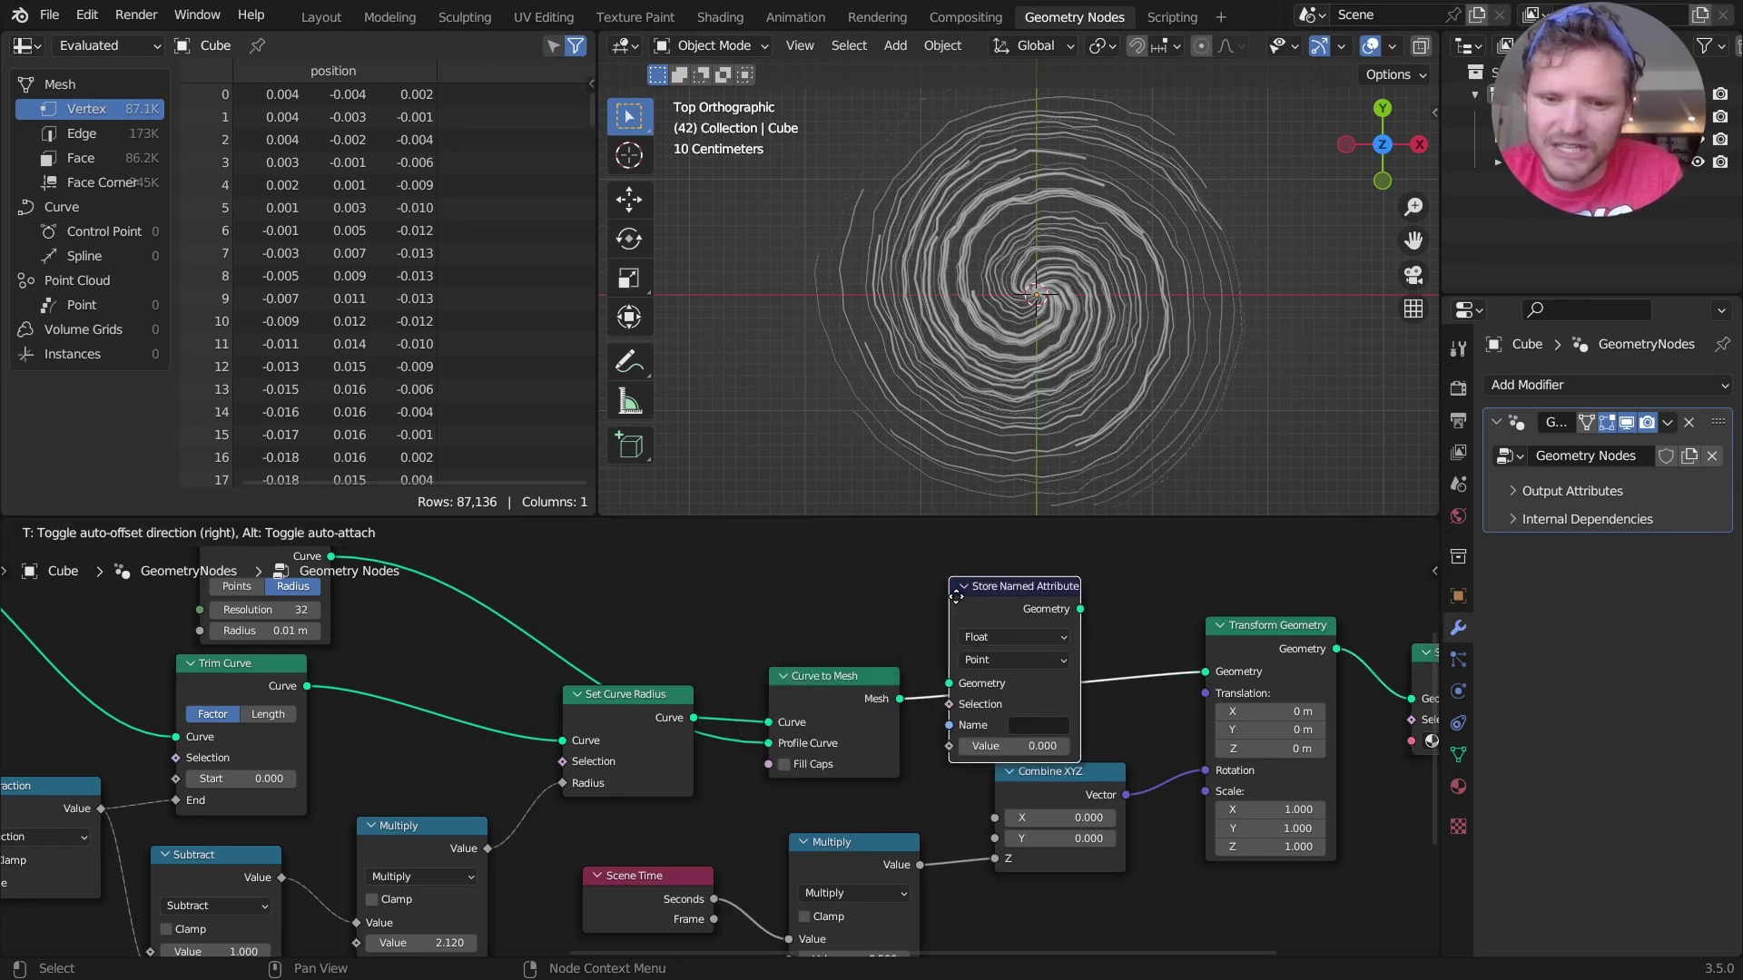
click(1000, 603)
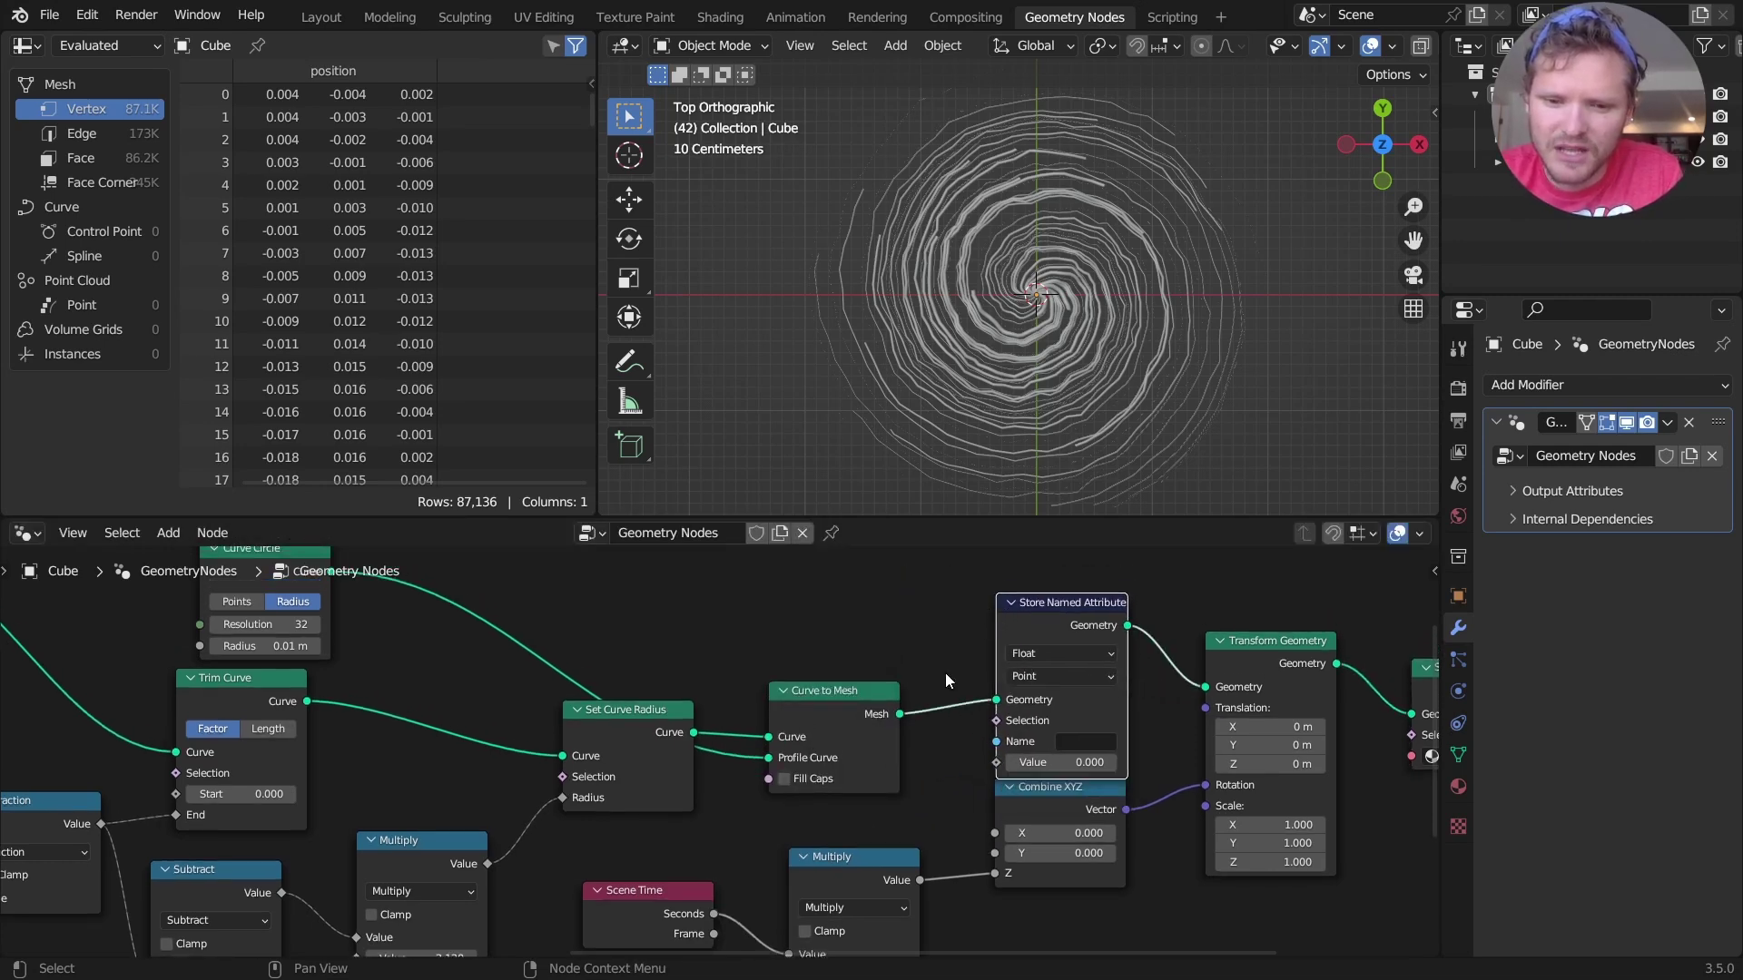
- Add a Spline Parameter node and connect its Factor output to the Store Named Attribute node's Value
scroll(710, 902, down, 4)
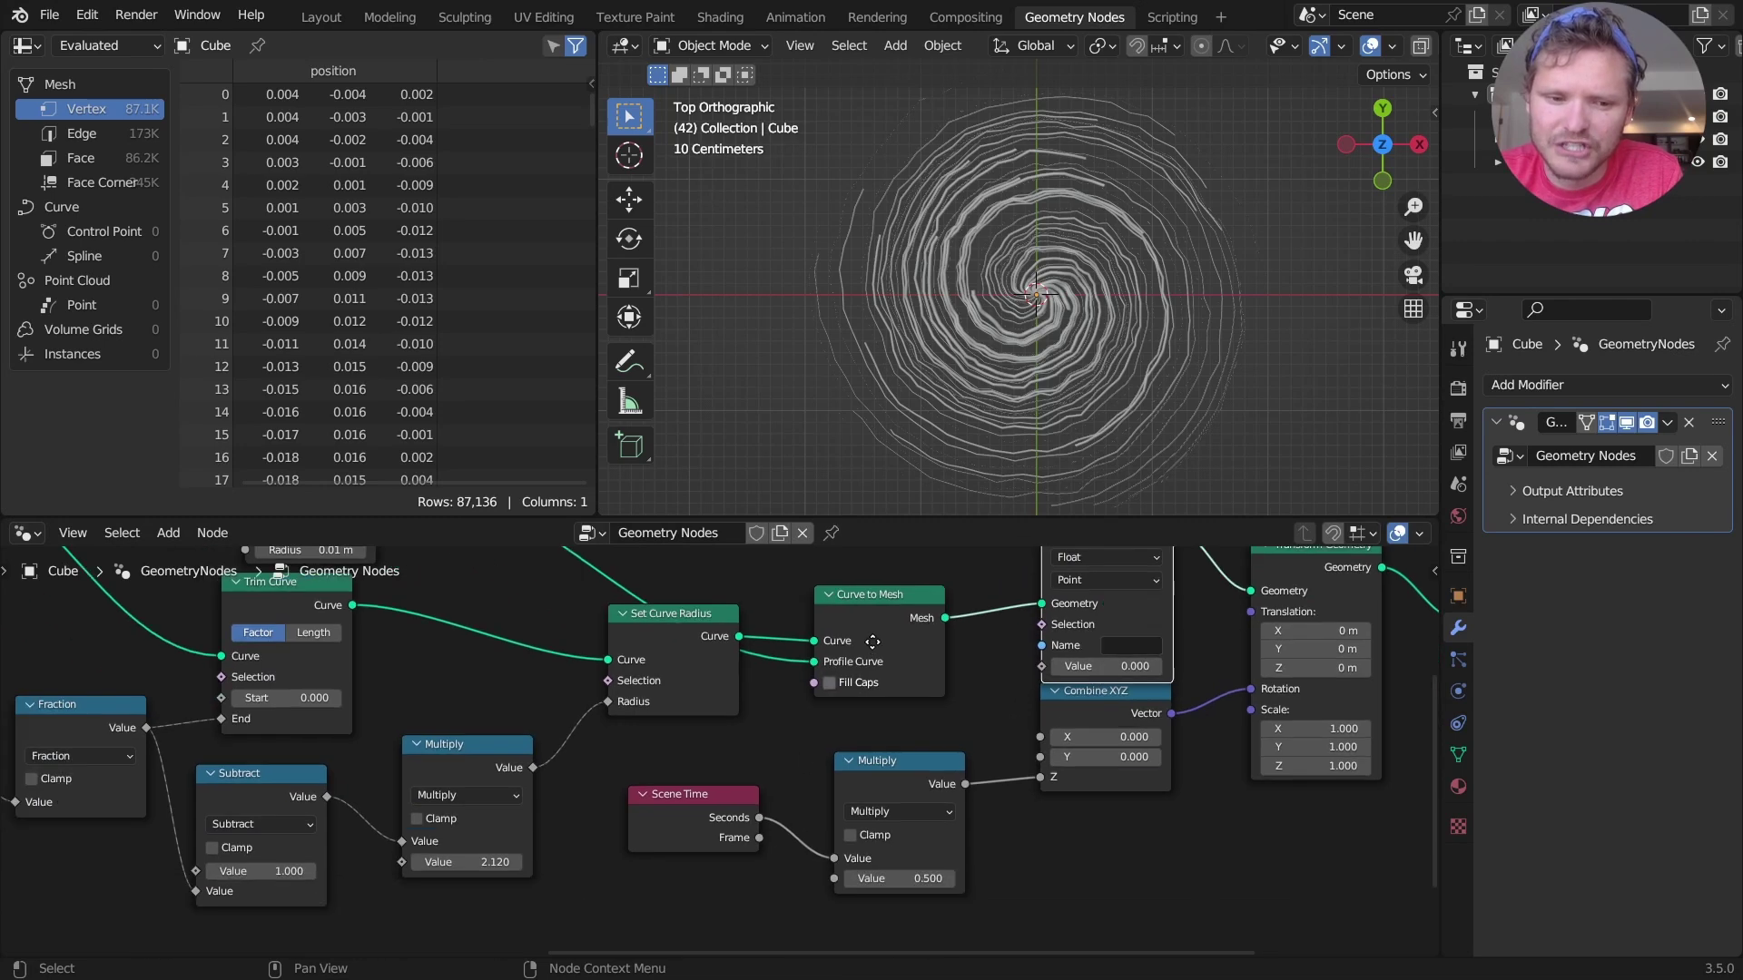
scroll(777, 624, up, 4)
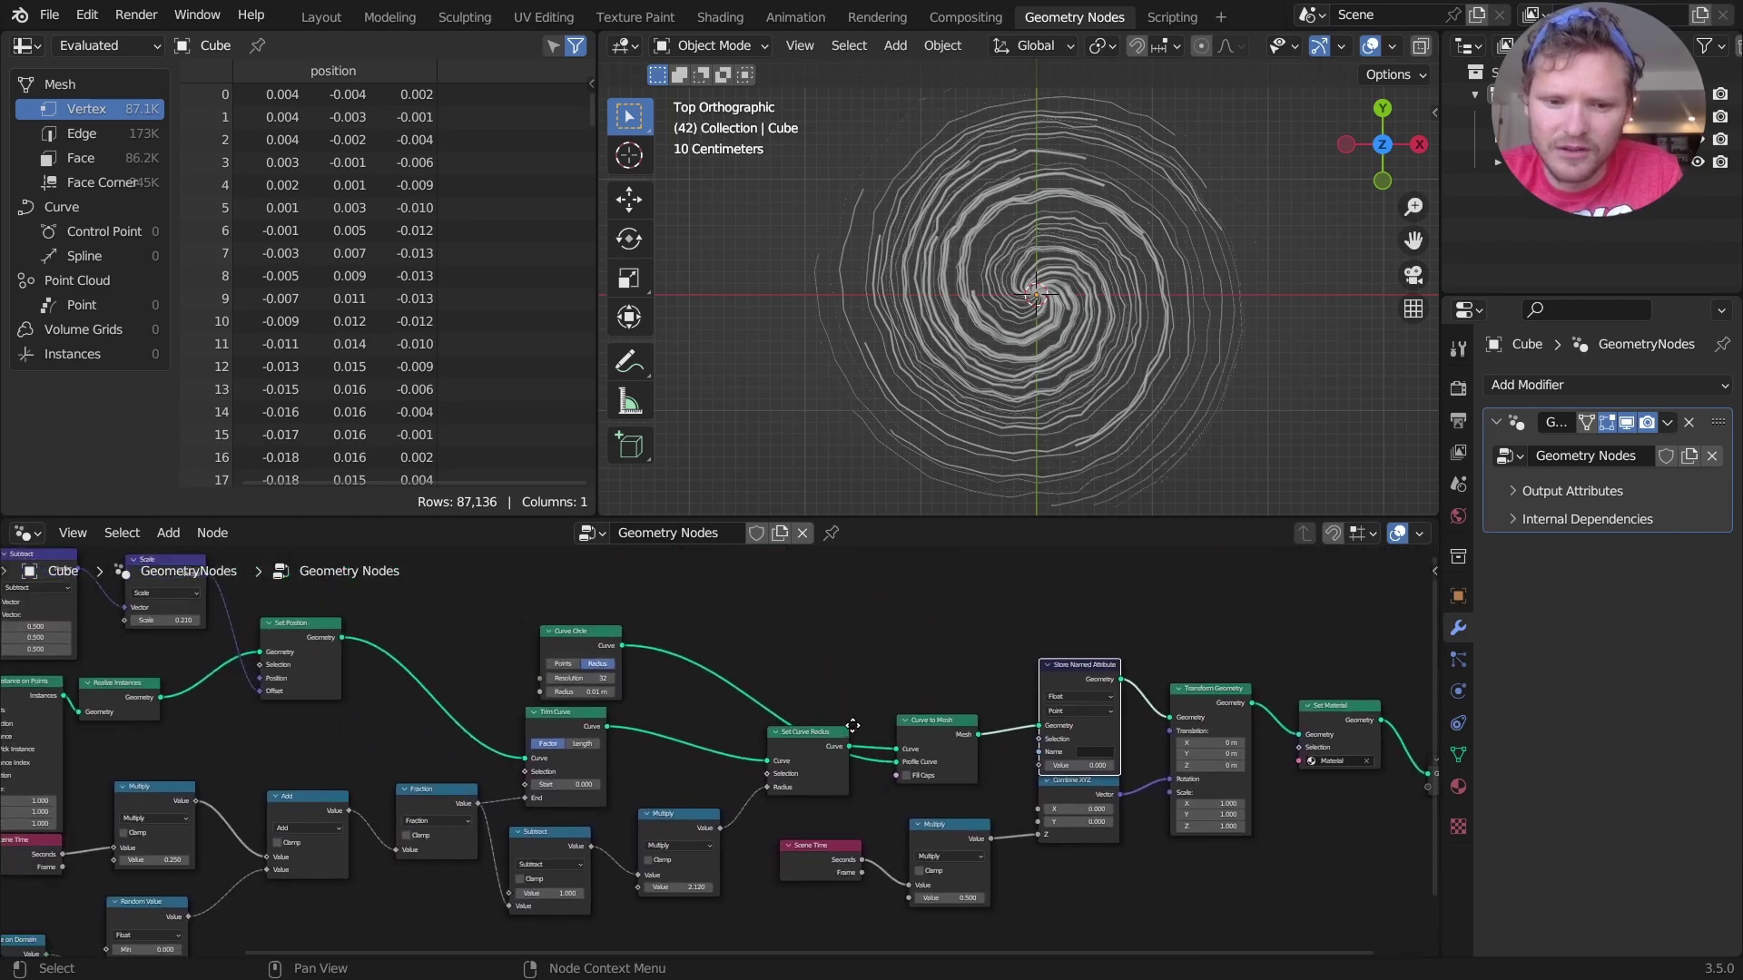
middle_drag(925, 685, 726, 801)
key(shift+a)
click(644, 560)
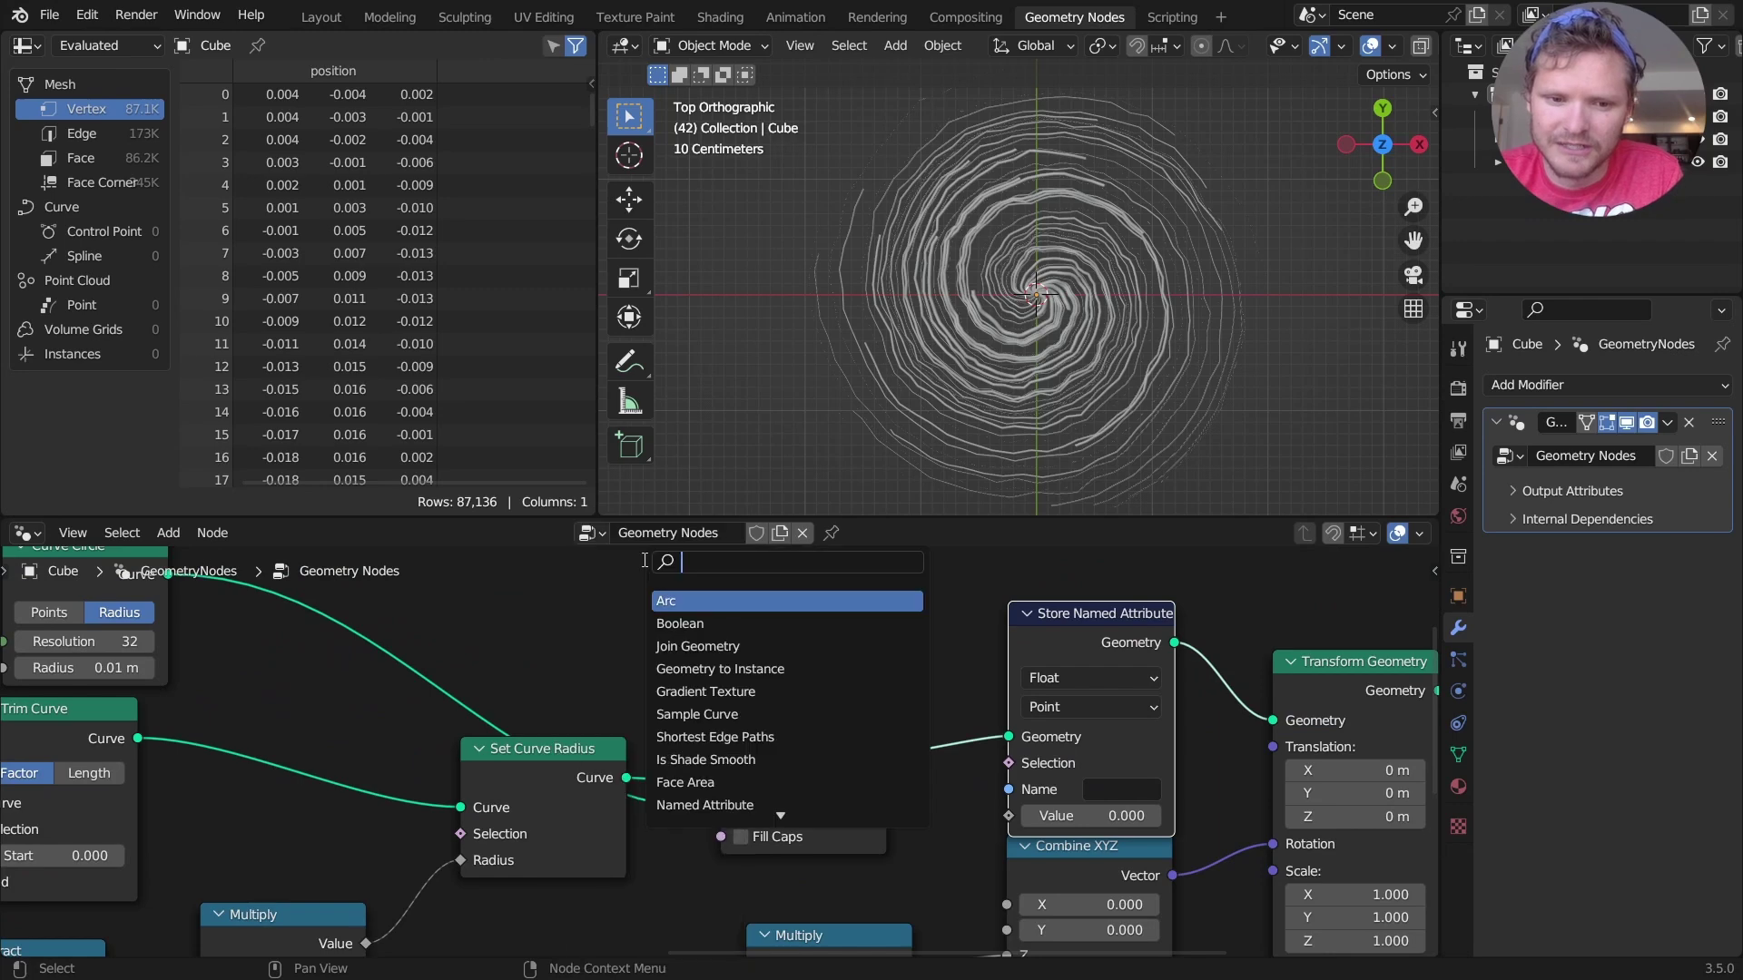
text(spline par)
key(Return)
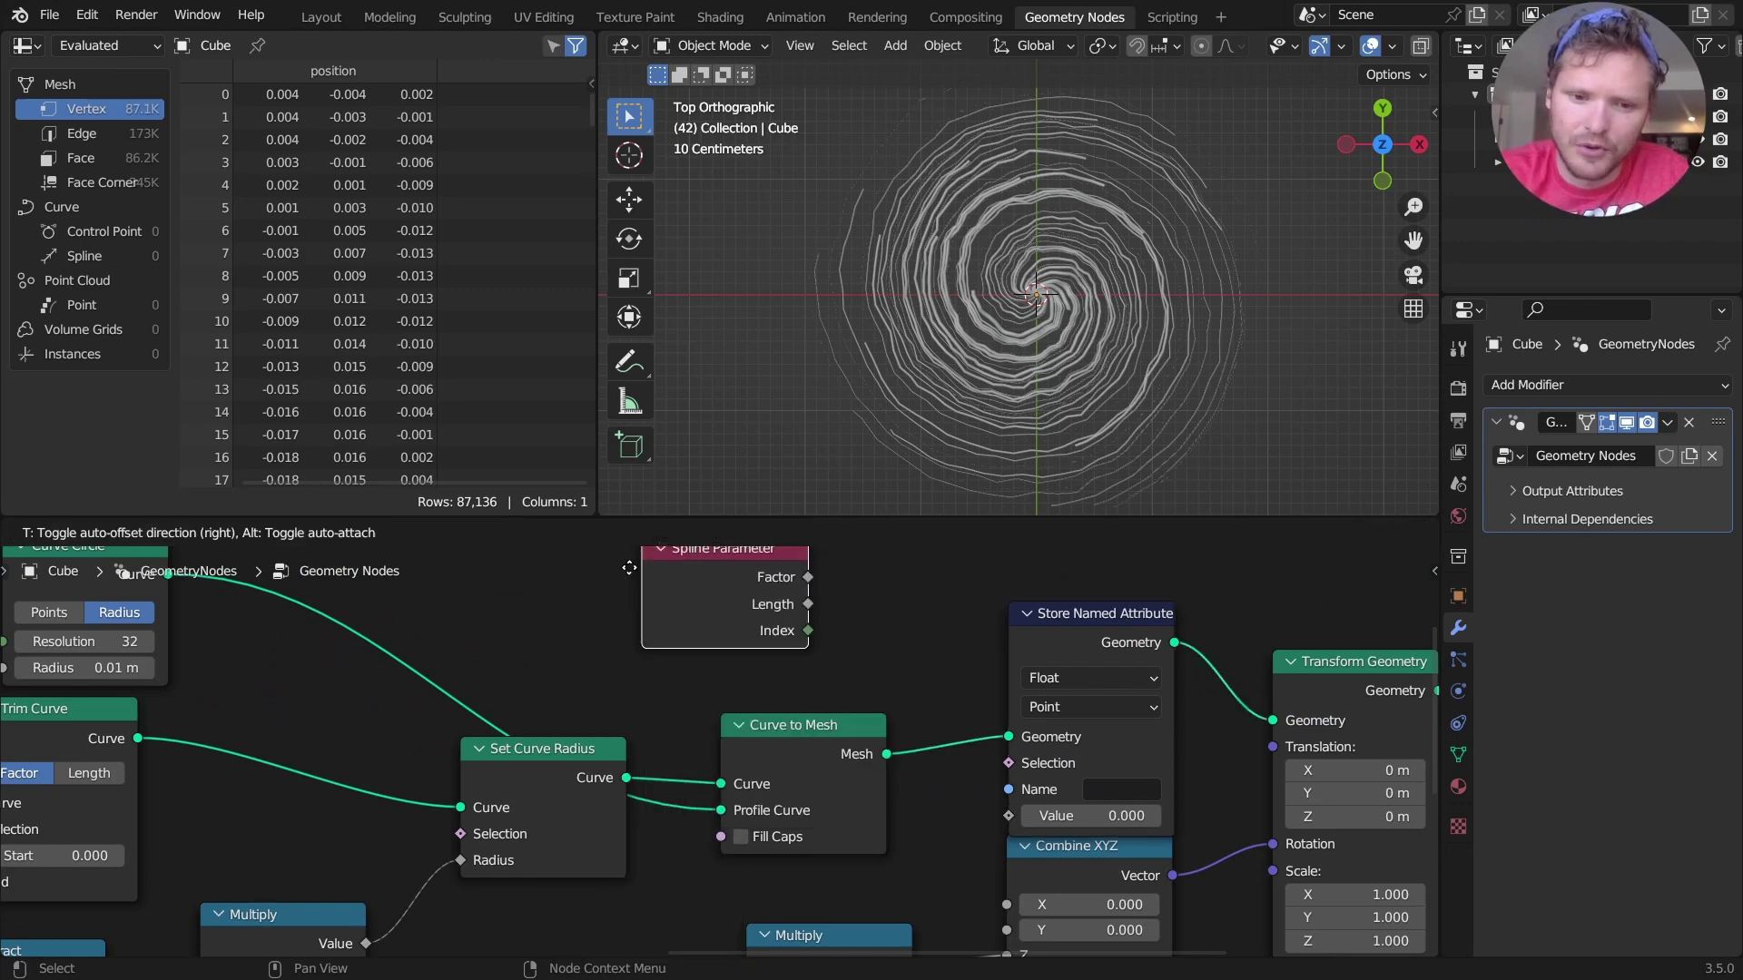
click(645, 598)
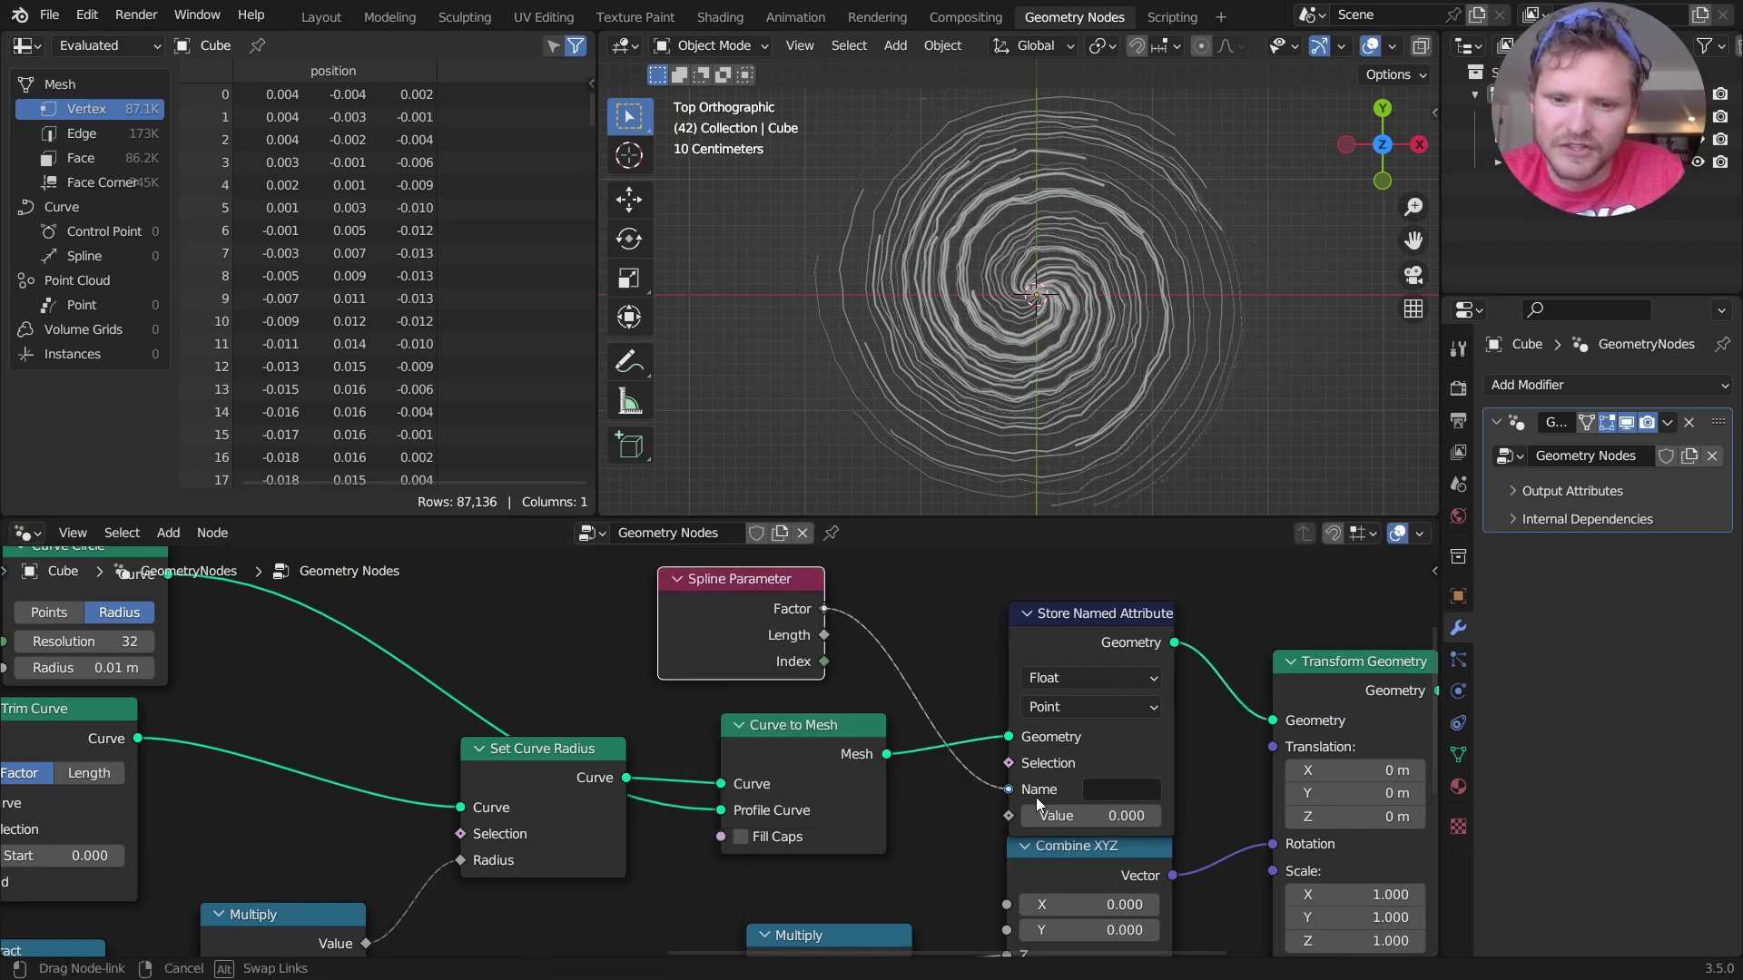
drag(1037, 797, 1030, 814)
- Name the stored attribute "length"
click(1121, 789)
text(len)
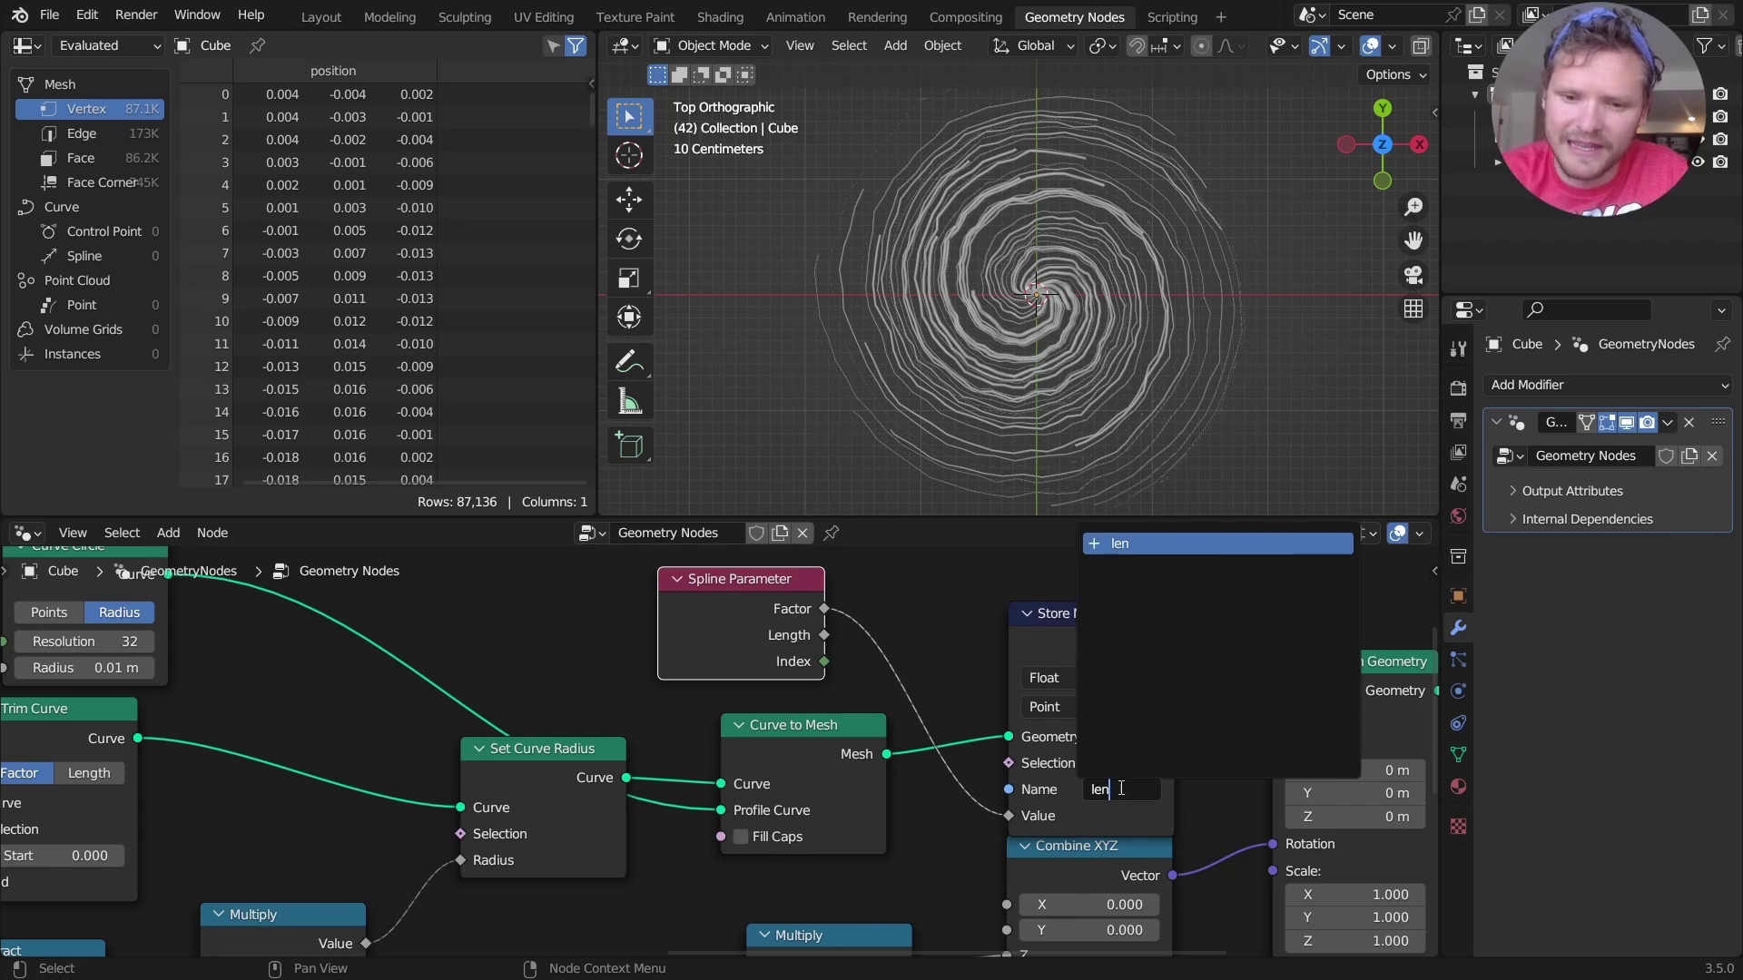
text(gth)
key(Return)
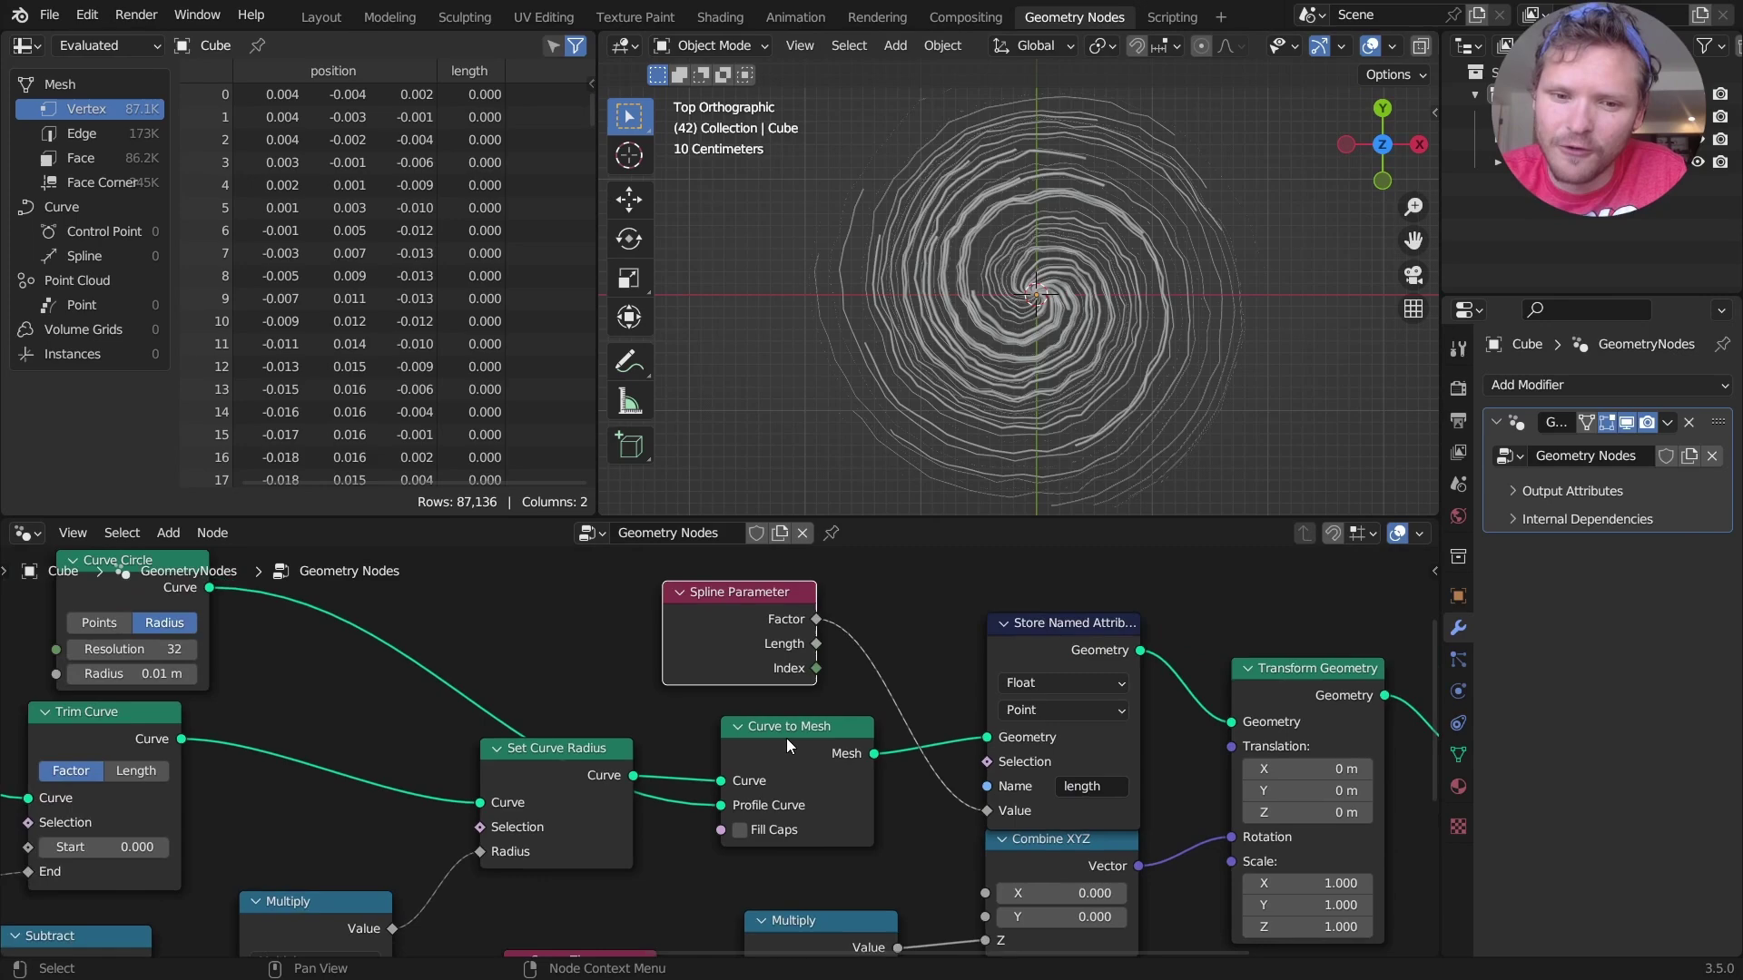
- Preview the Spline Parameter's Factor on the finished geometry through a Viewer node
scroll(783, 733, down, 3)
middle_drag(782, 733, 505, 726)
ctrl+shift+click(505, 726)
drag(638, 737, 1073, 682)
key(space)
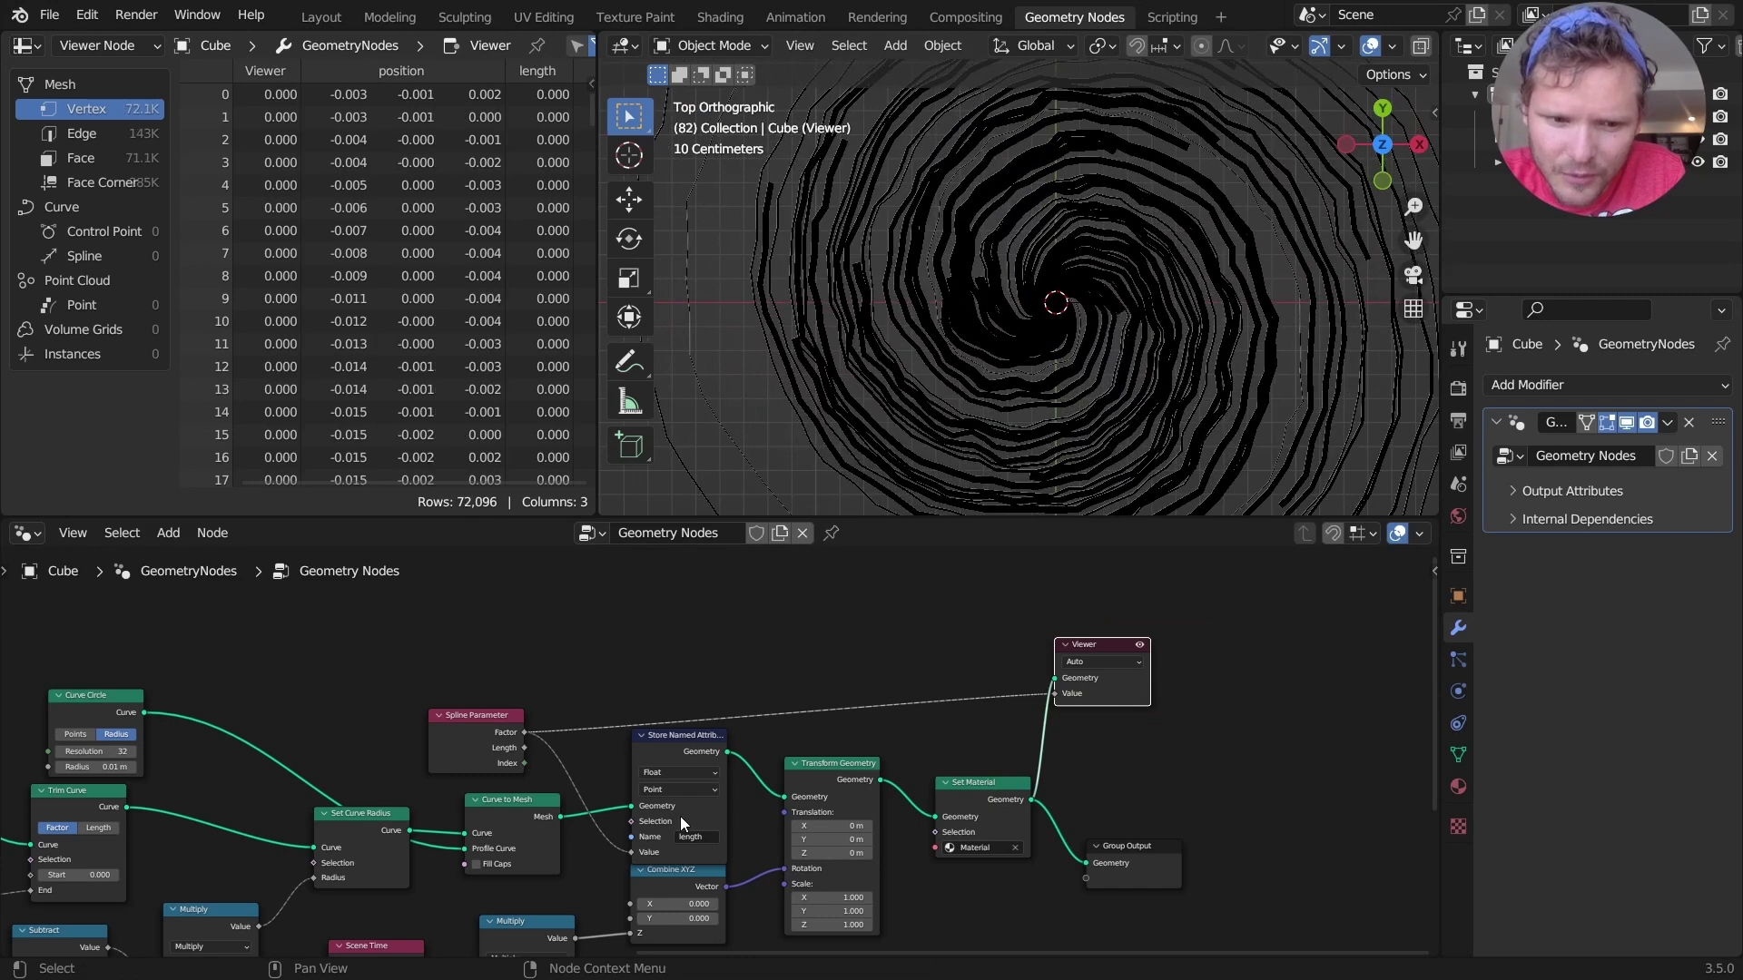
- Duplicate the Store Named Attribute node into the link between Set Curve Radius and Curve to Mesh, and remove the original
middle_drag(694, 798, 958, 765)
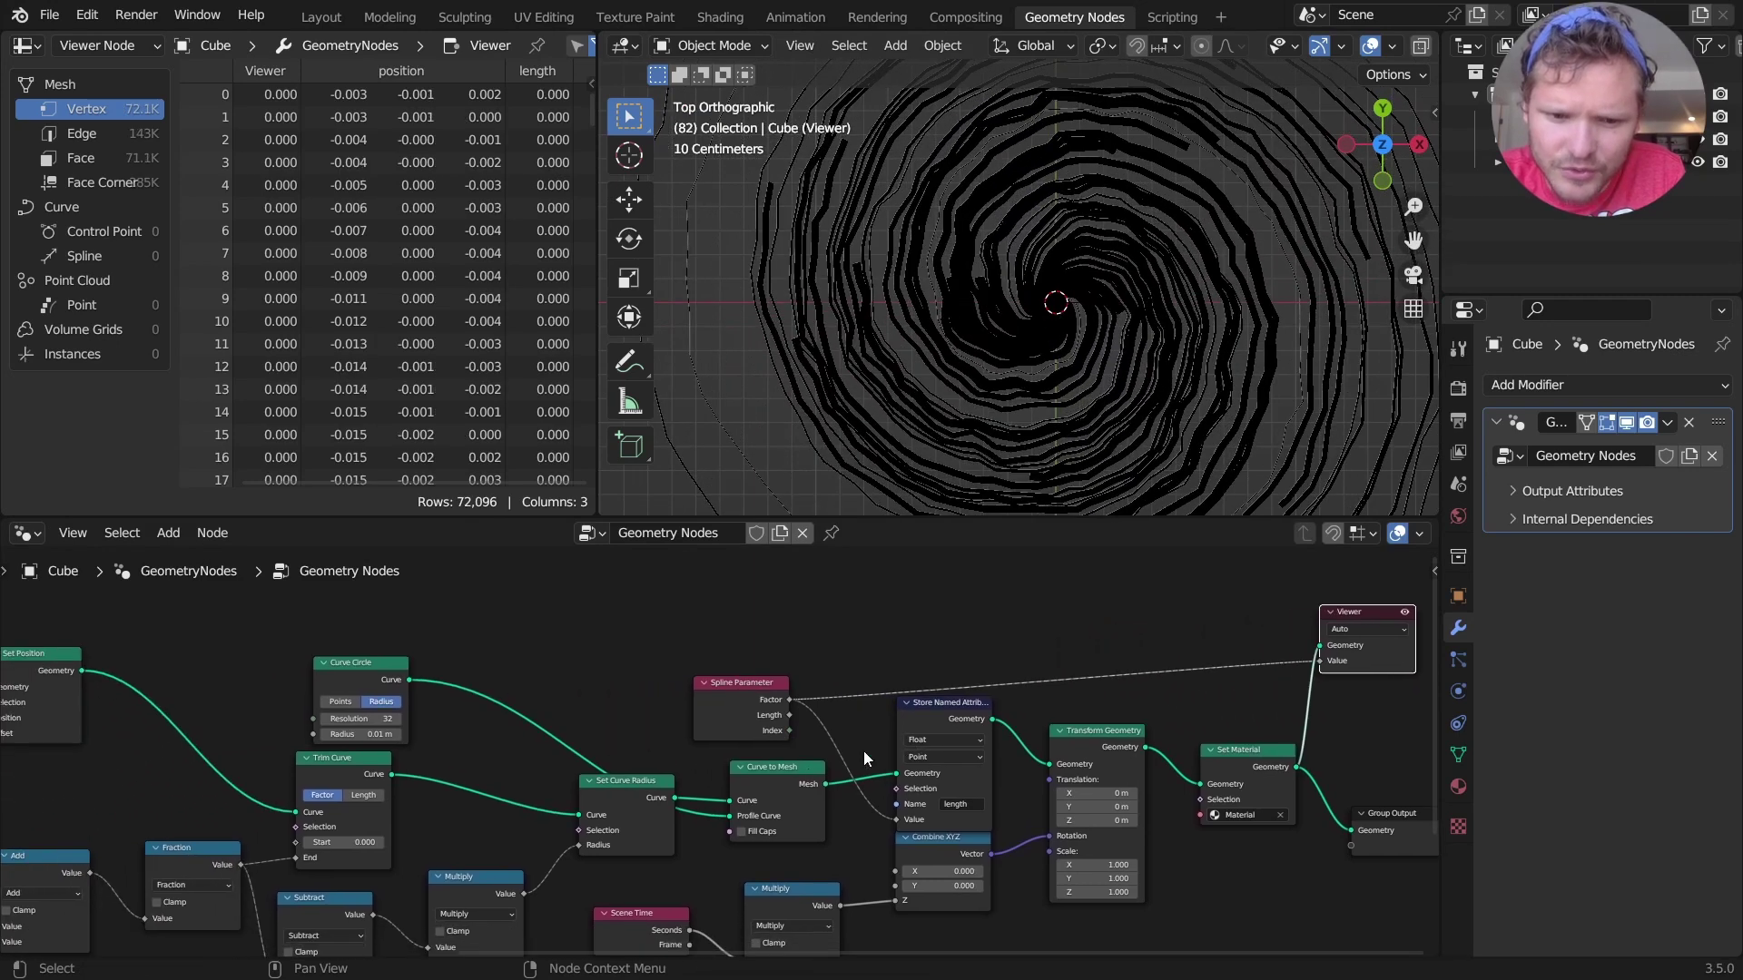
drag(836, 781, 903, 790)
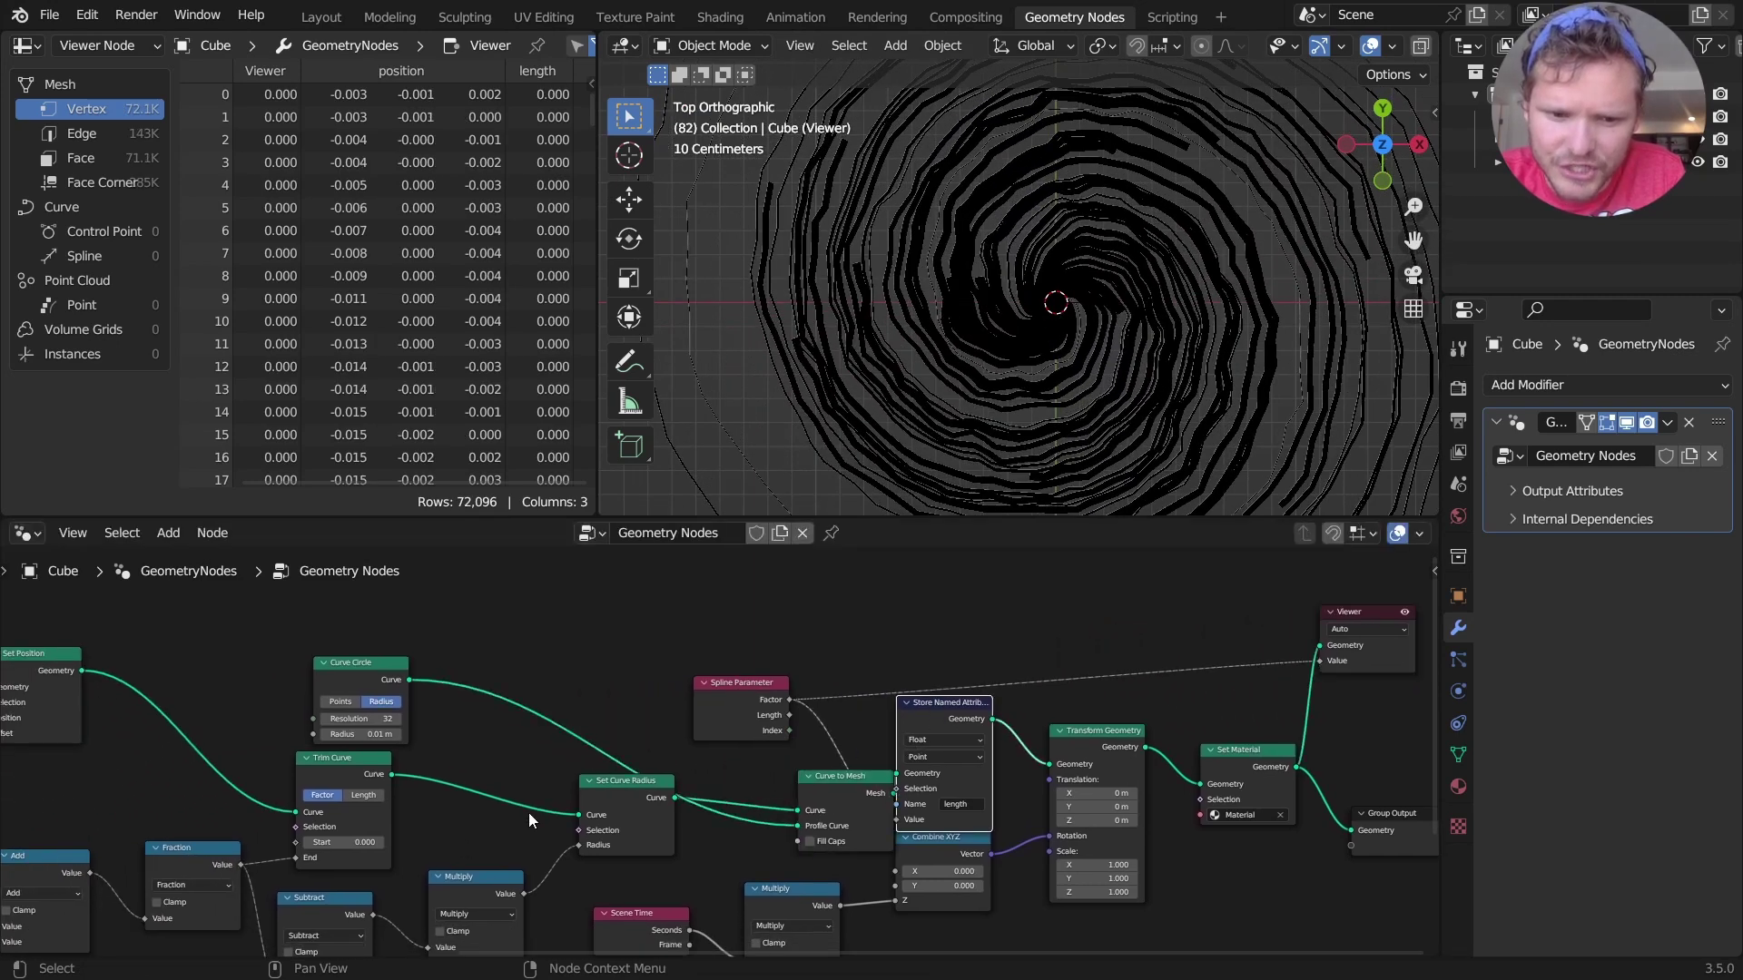
drag(617, 817, 593, 847)
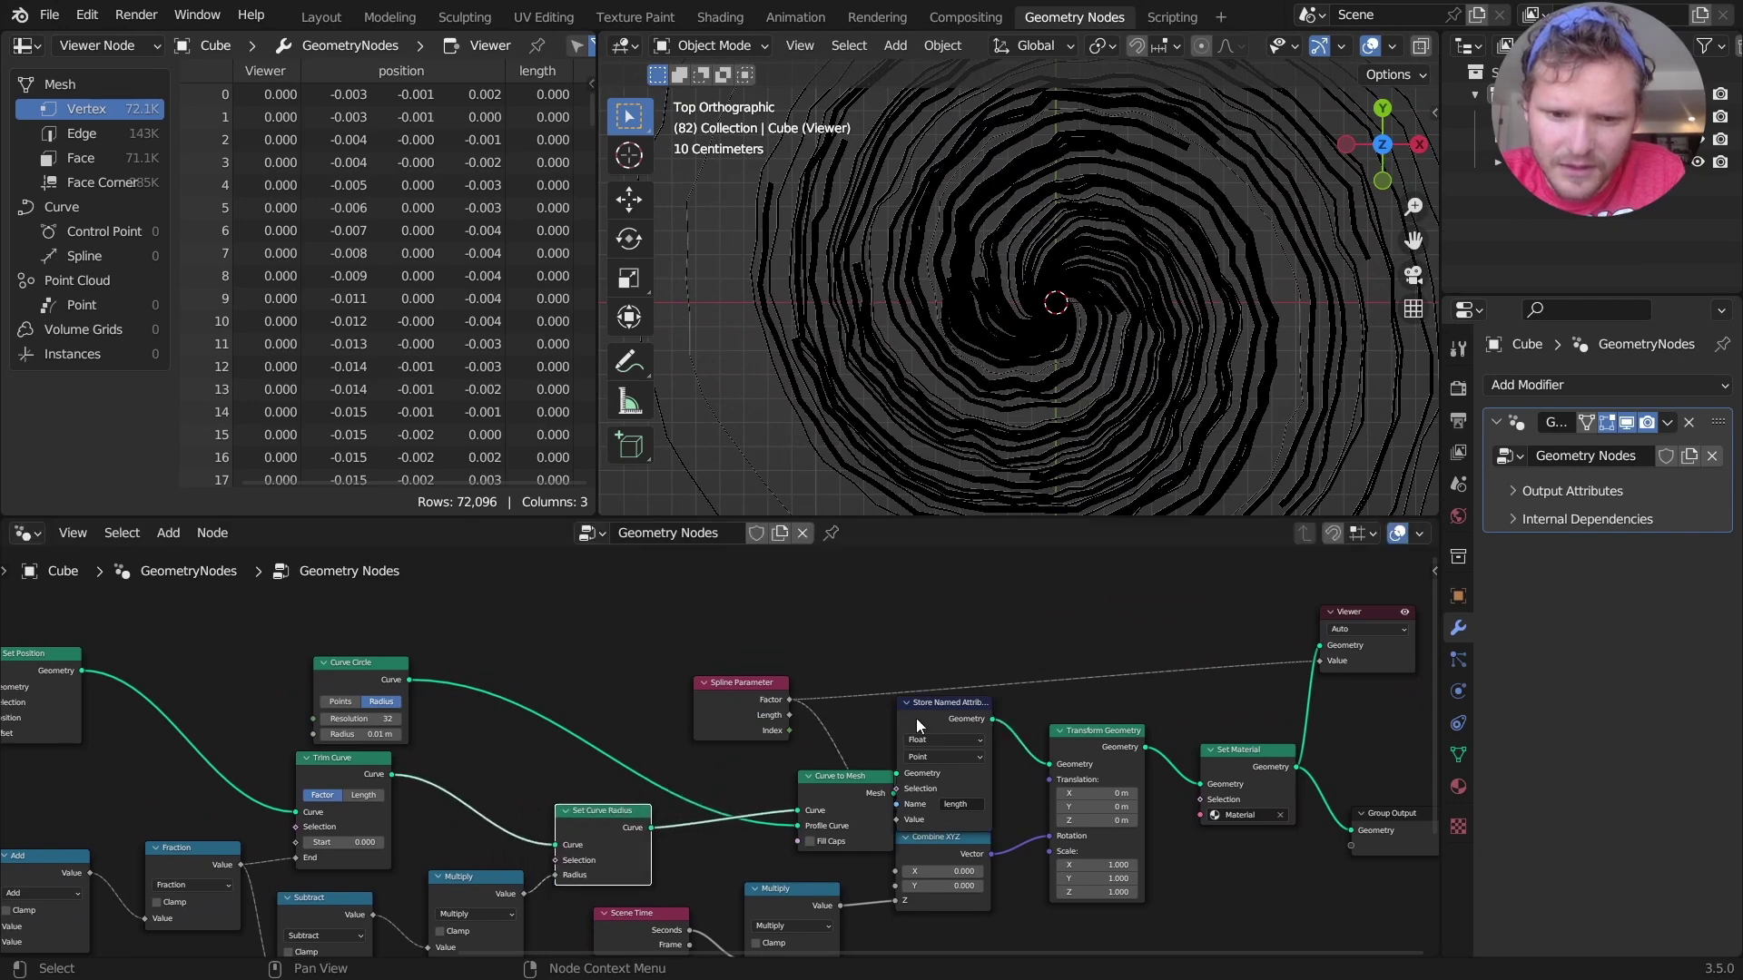
click(946, 704)
key(shift+d)
click(688, 837)
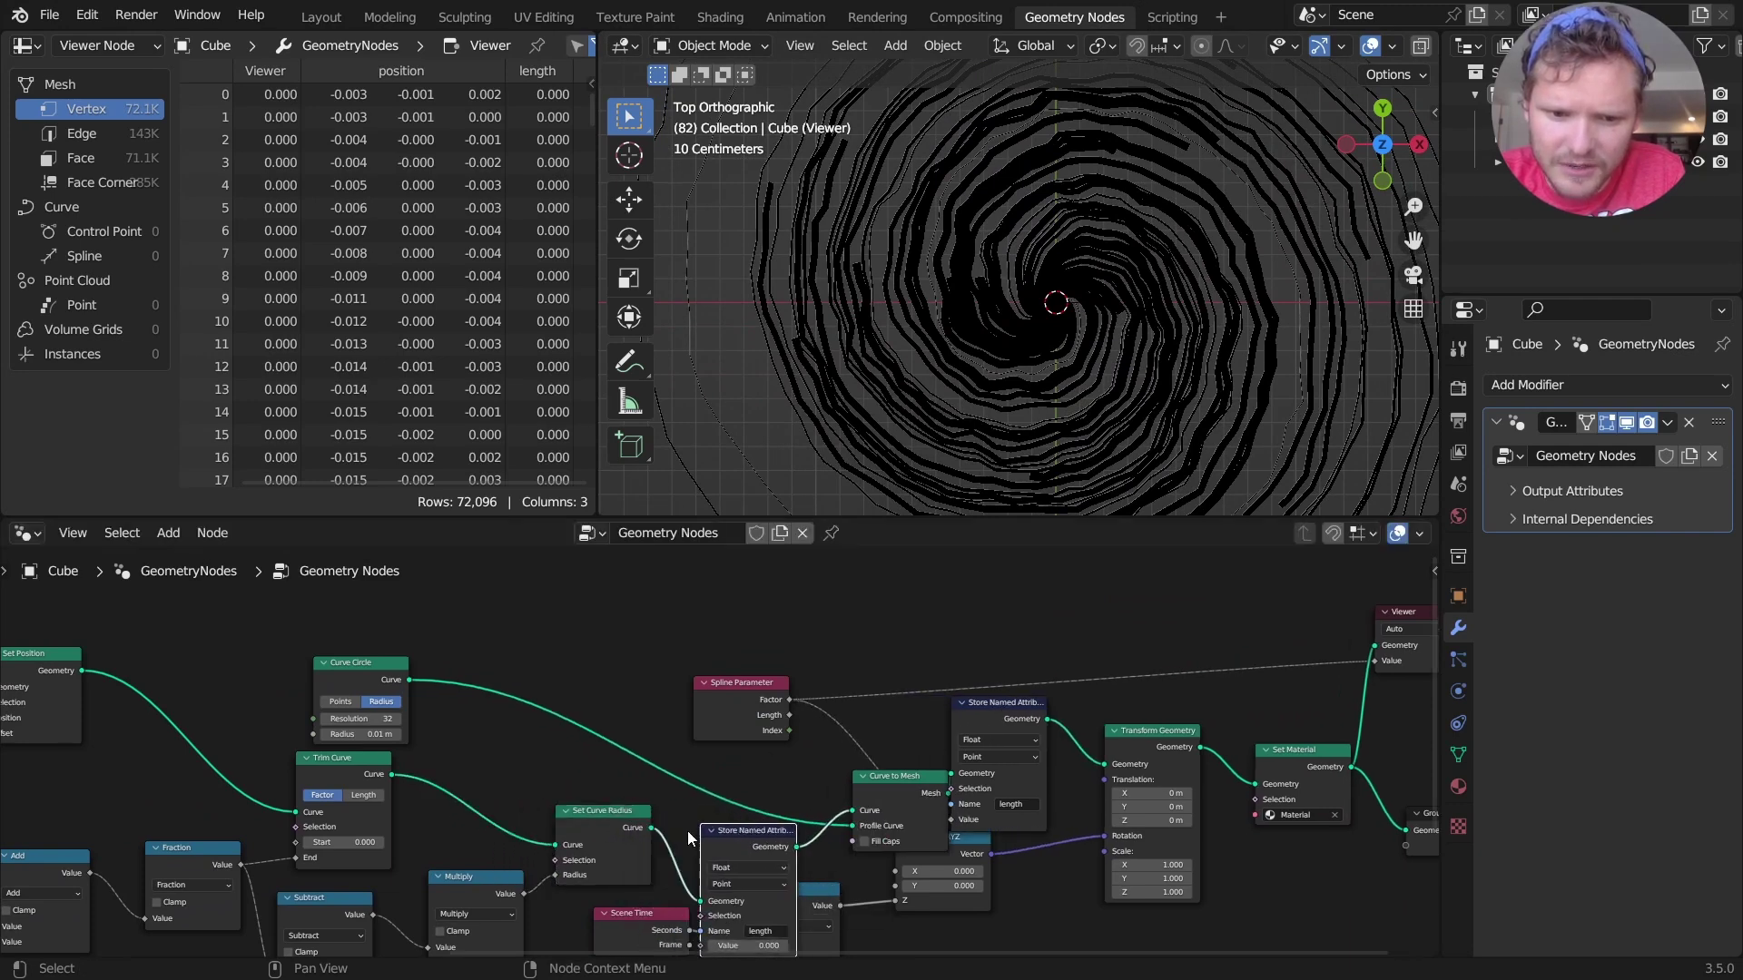
click(1025, 706)
key(ctrl+x)
drag(751, 837, 760, 779)
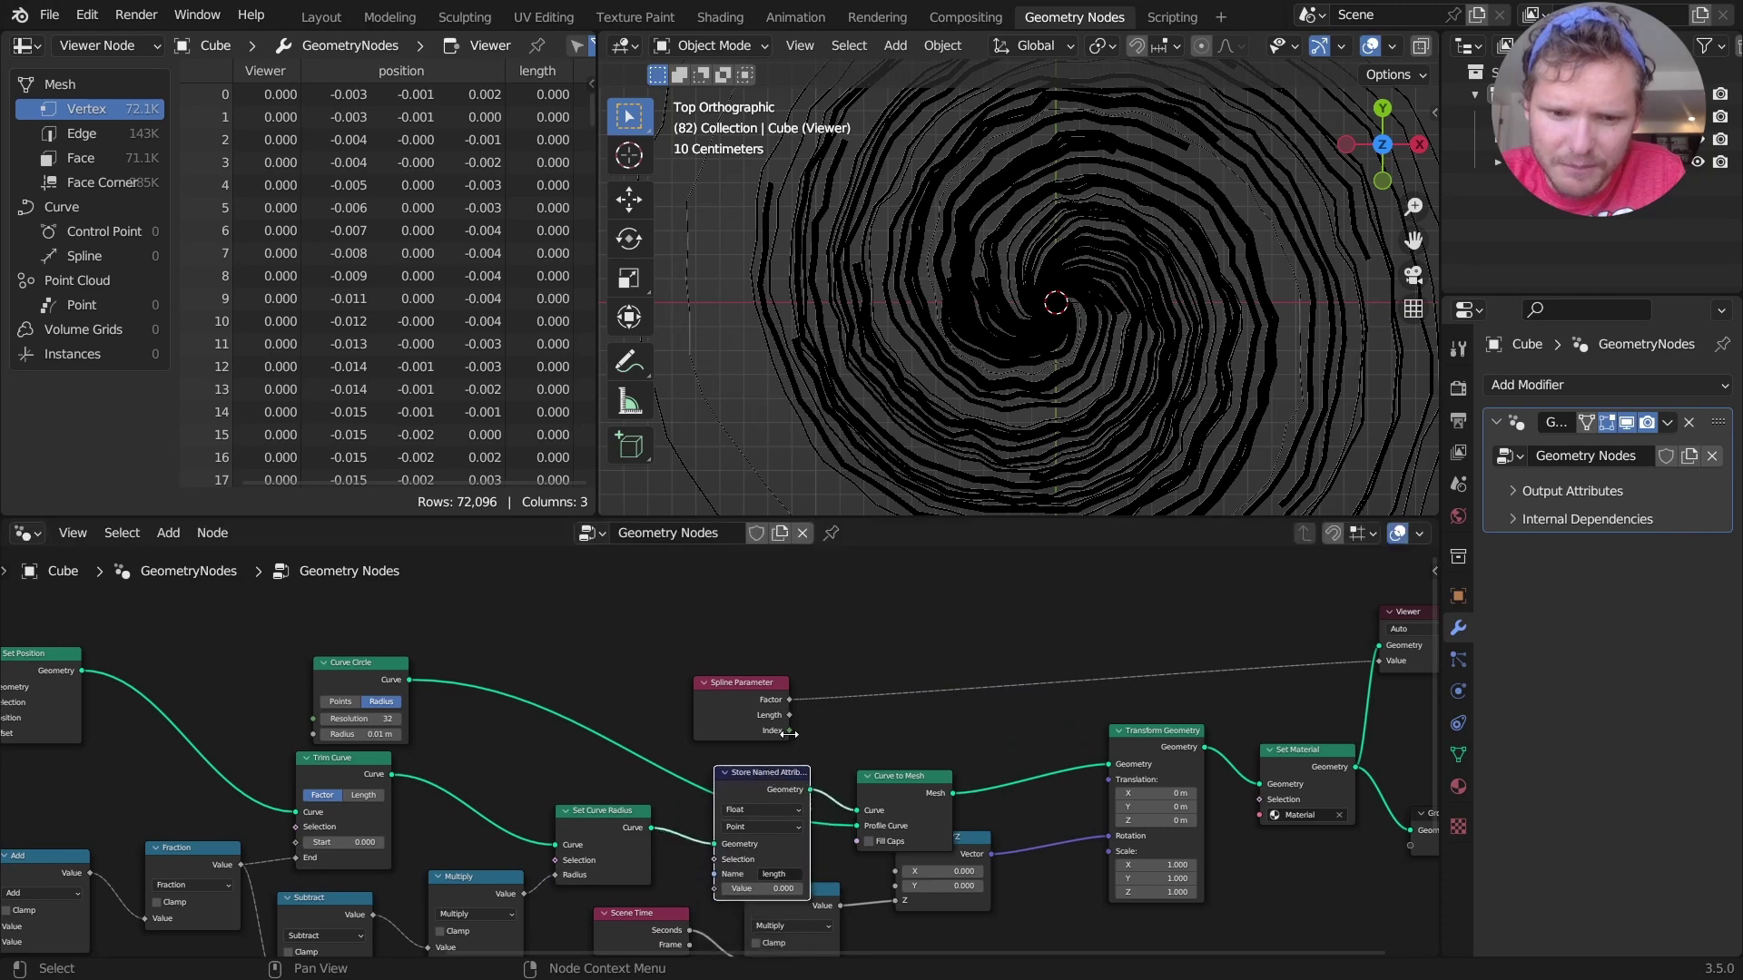
- Connect the Spline Parameter's Factor to the relocated Store Named Attribute's Value, tidy the node positions and delete the Viewer node
drag(788, 700, 716, 889)
middle_drag(823, 817, 653, 881)
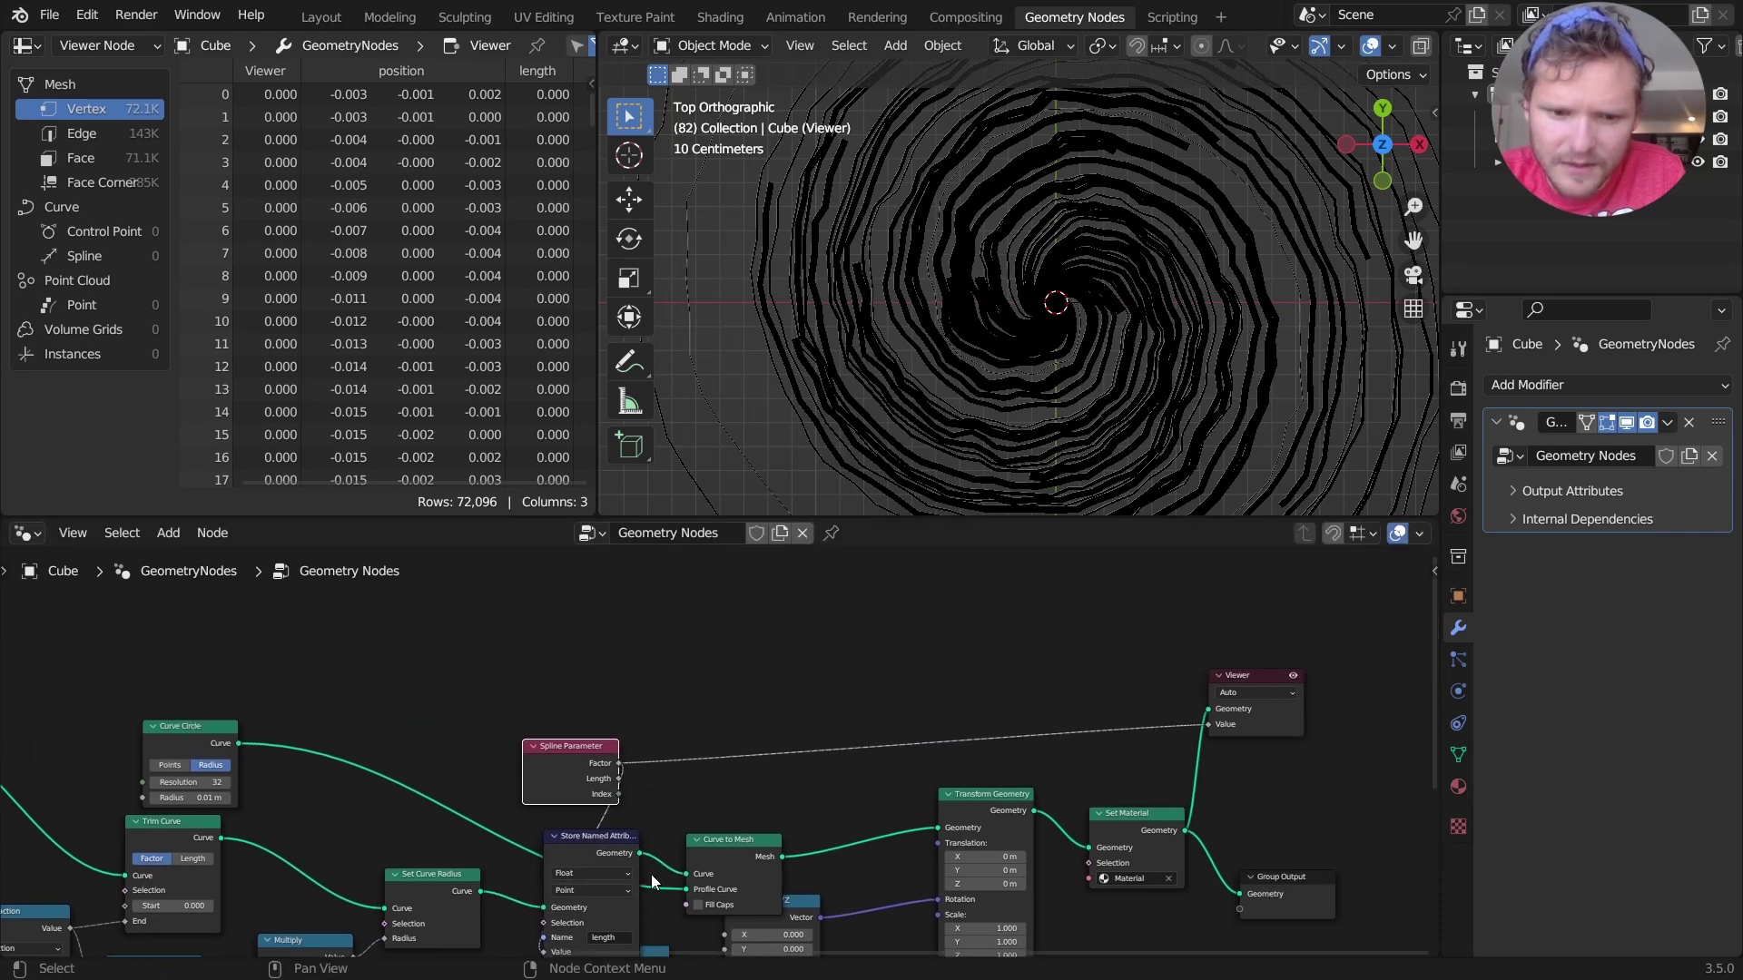
drag(581, 748, 473, 738)
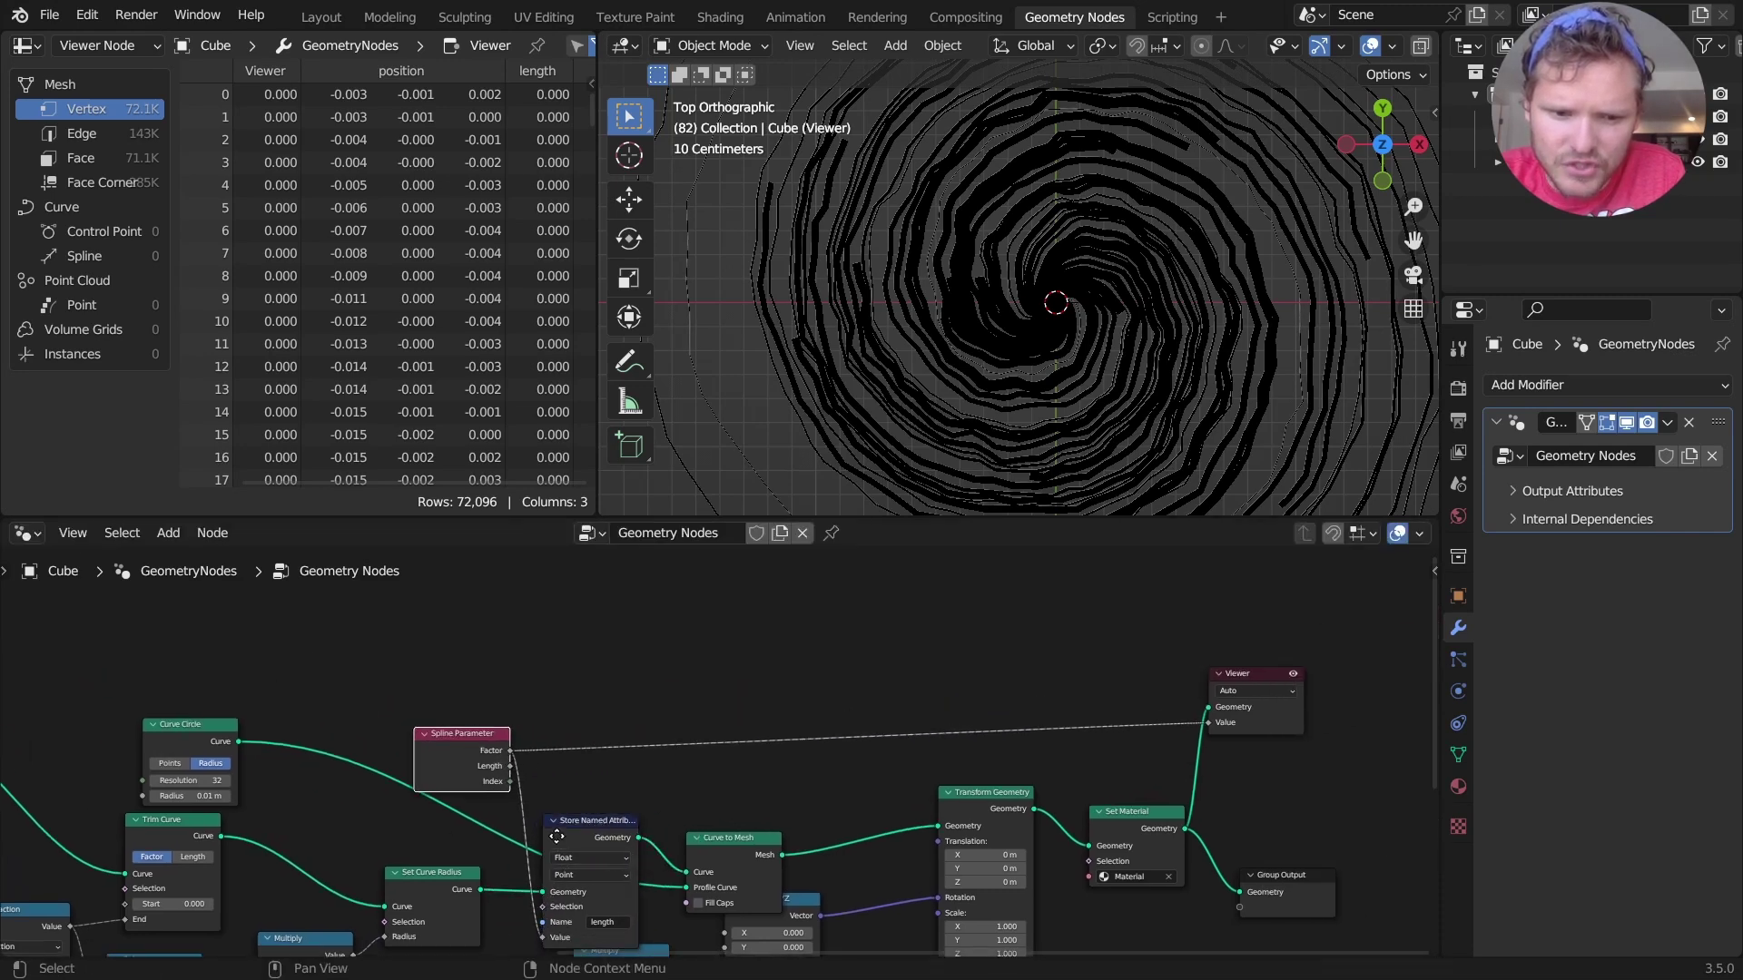
middle_drag(647, 857, 690, 788)
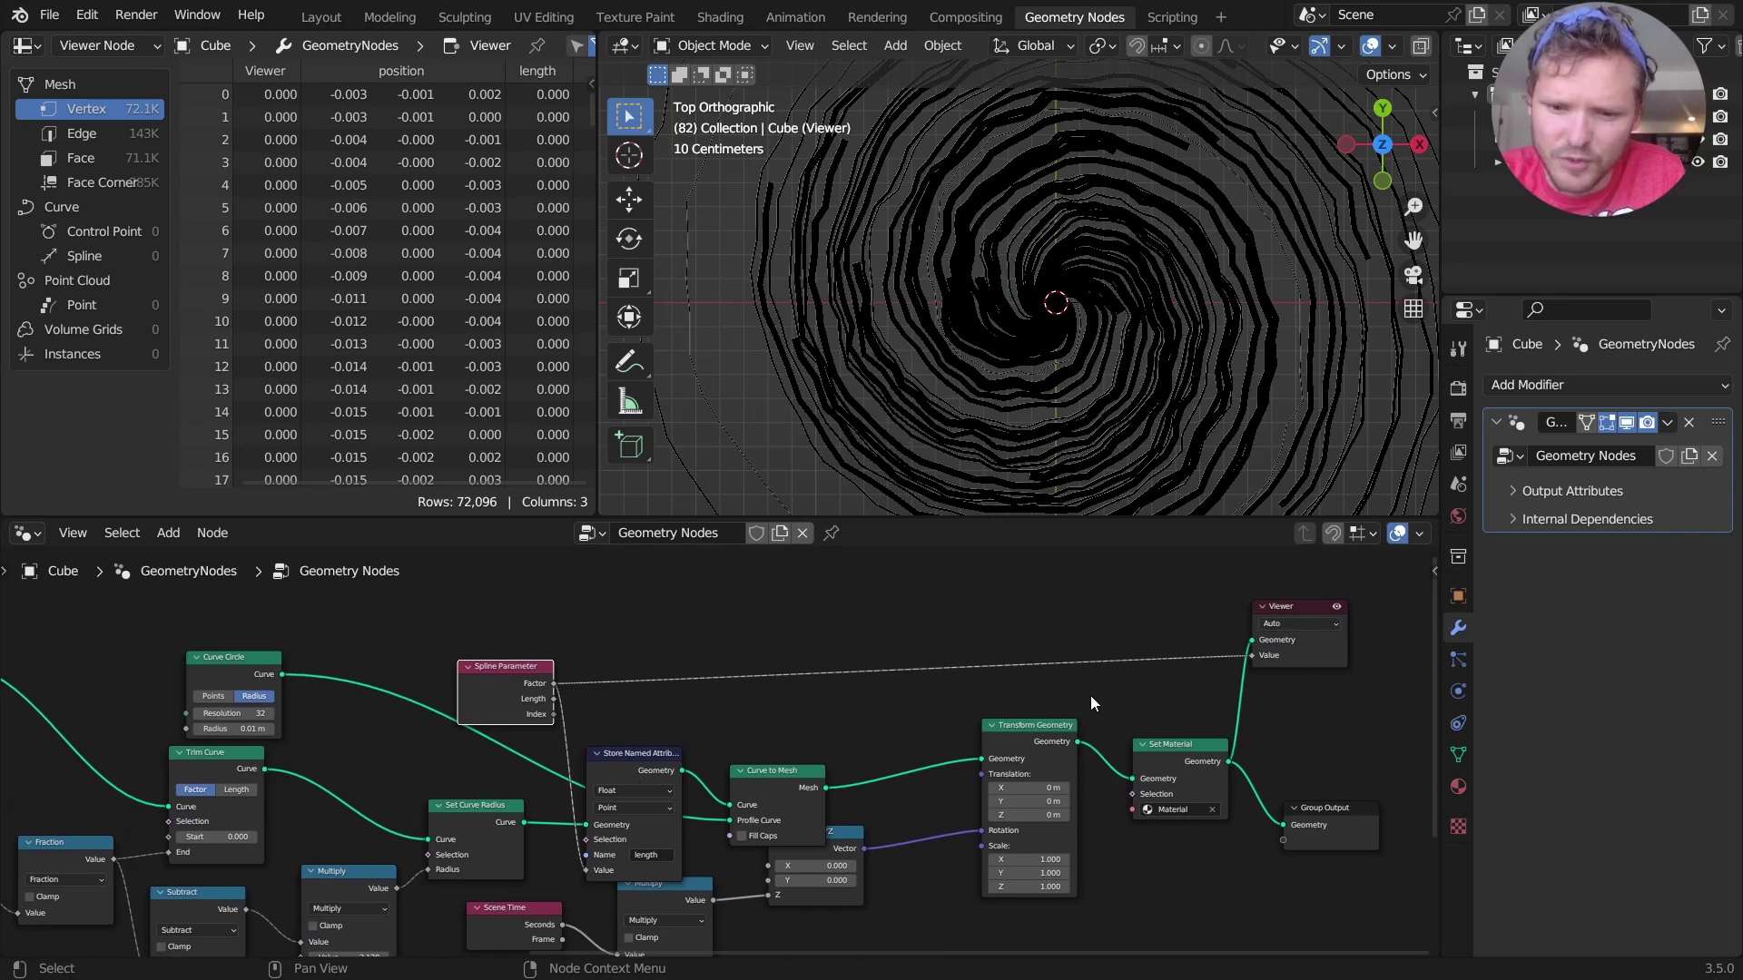
key(x)
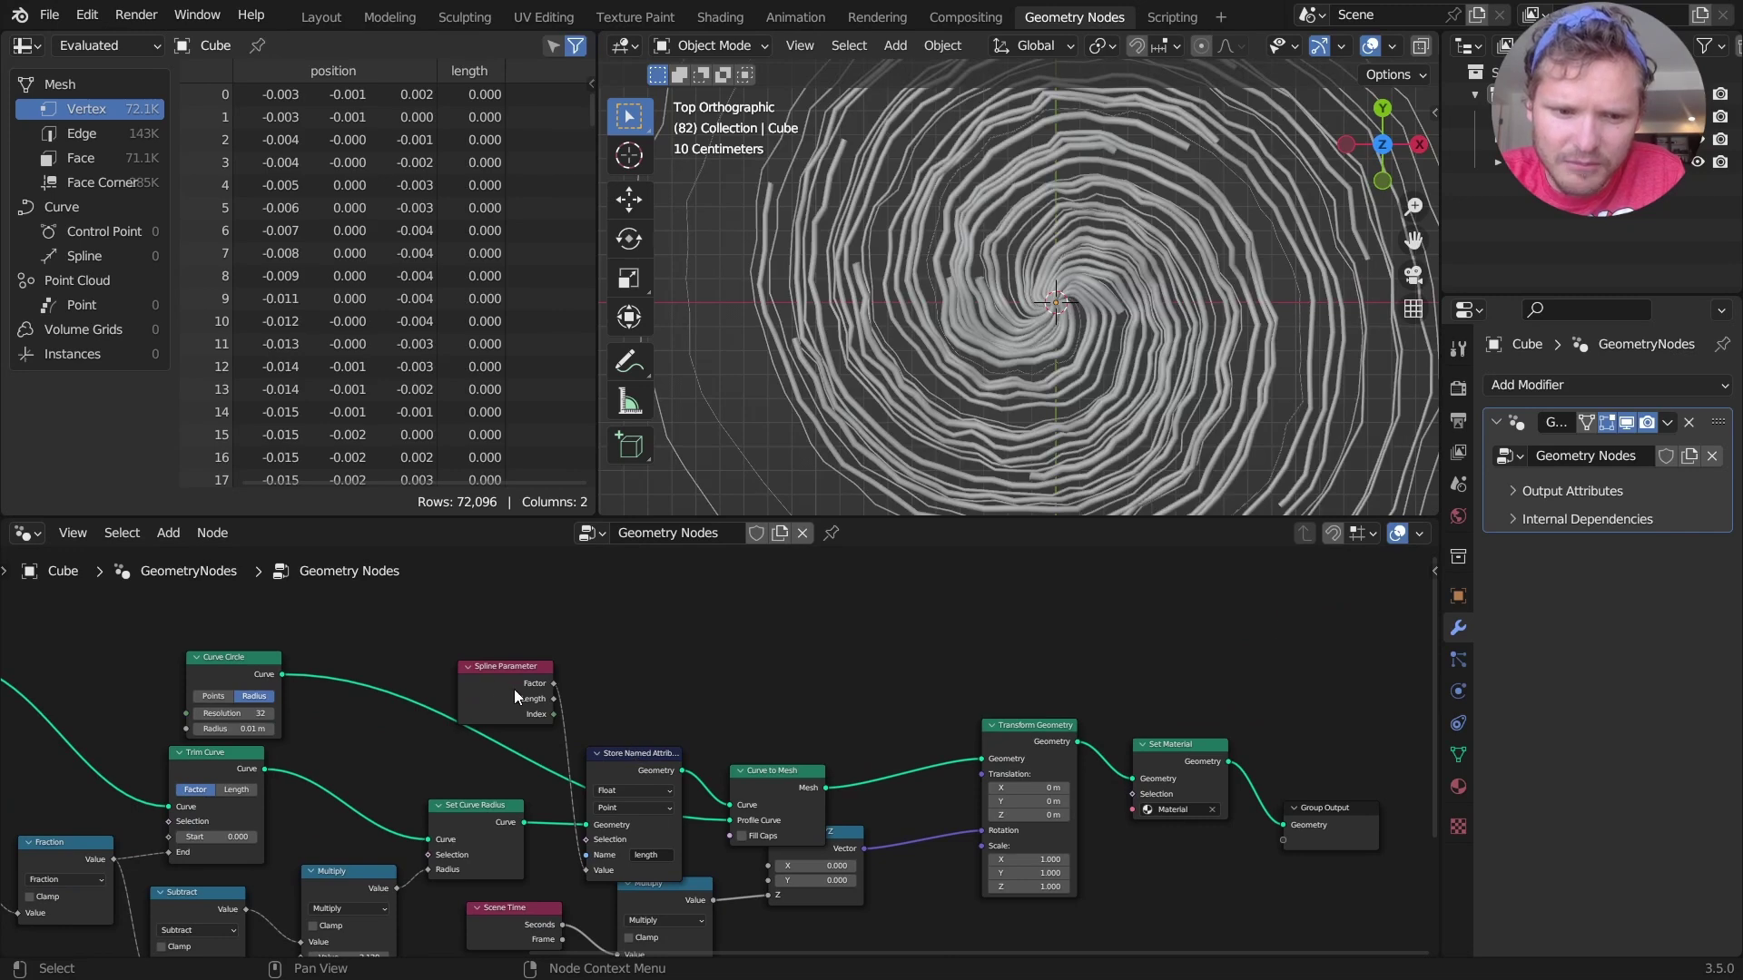
scroll(514, 689, up, 4)
scroll(929, 688, down, 2)
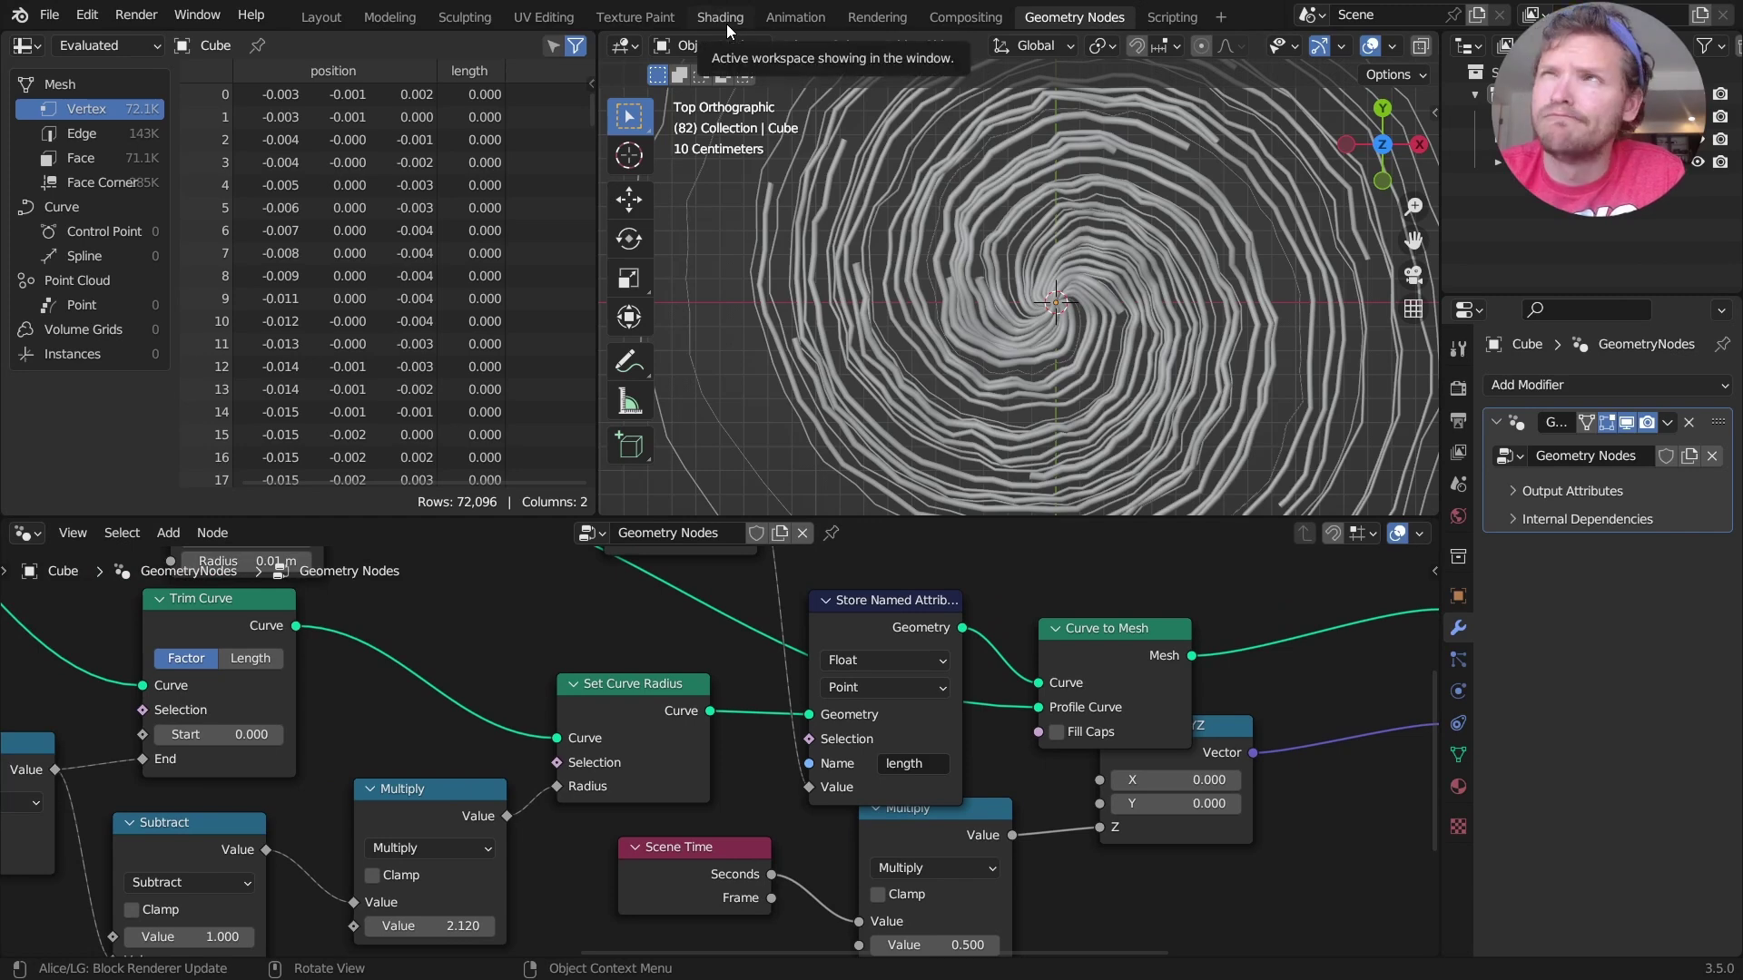
- In the Shading workspace, add an Attribute node to the material and set its name to "length"
click(726, 24)
scroll(826, 712, down, 3)
key(shift+a)
text(at)
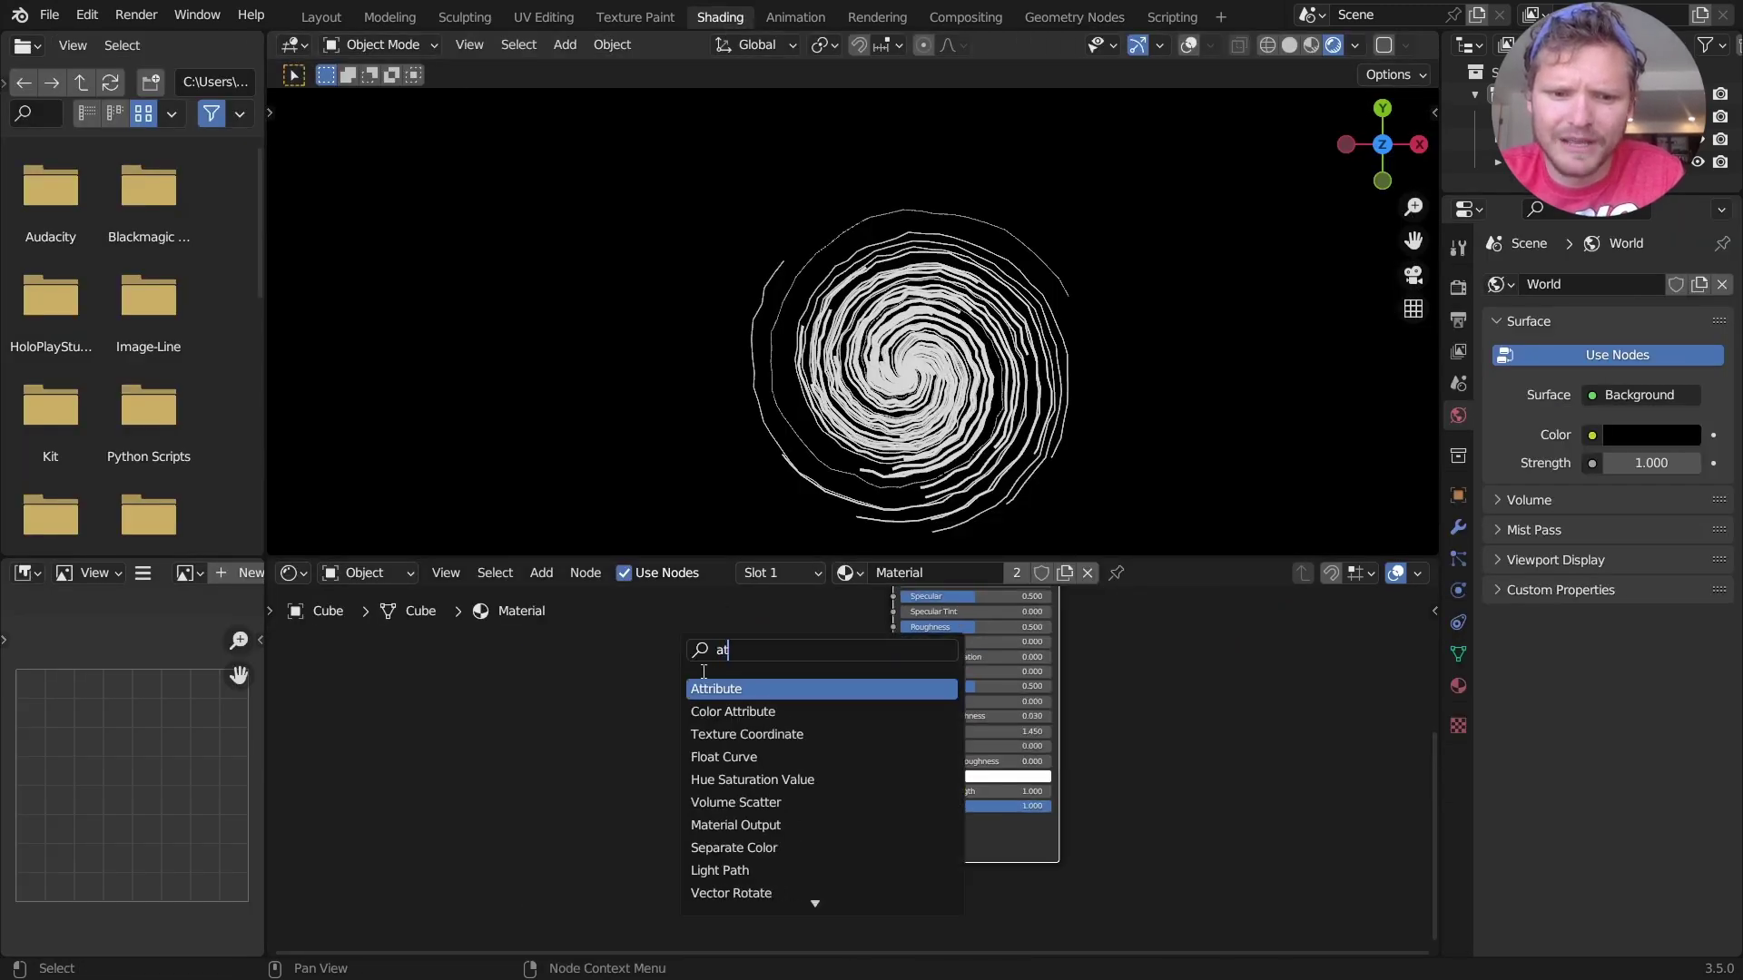
key(Return)
click(868, 788)
scroll(863, 824, up, 3)
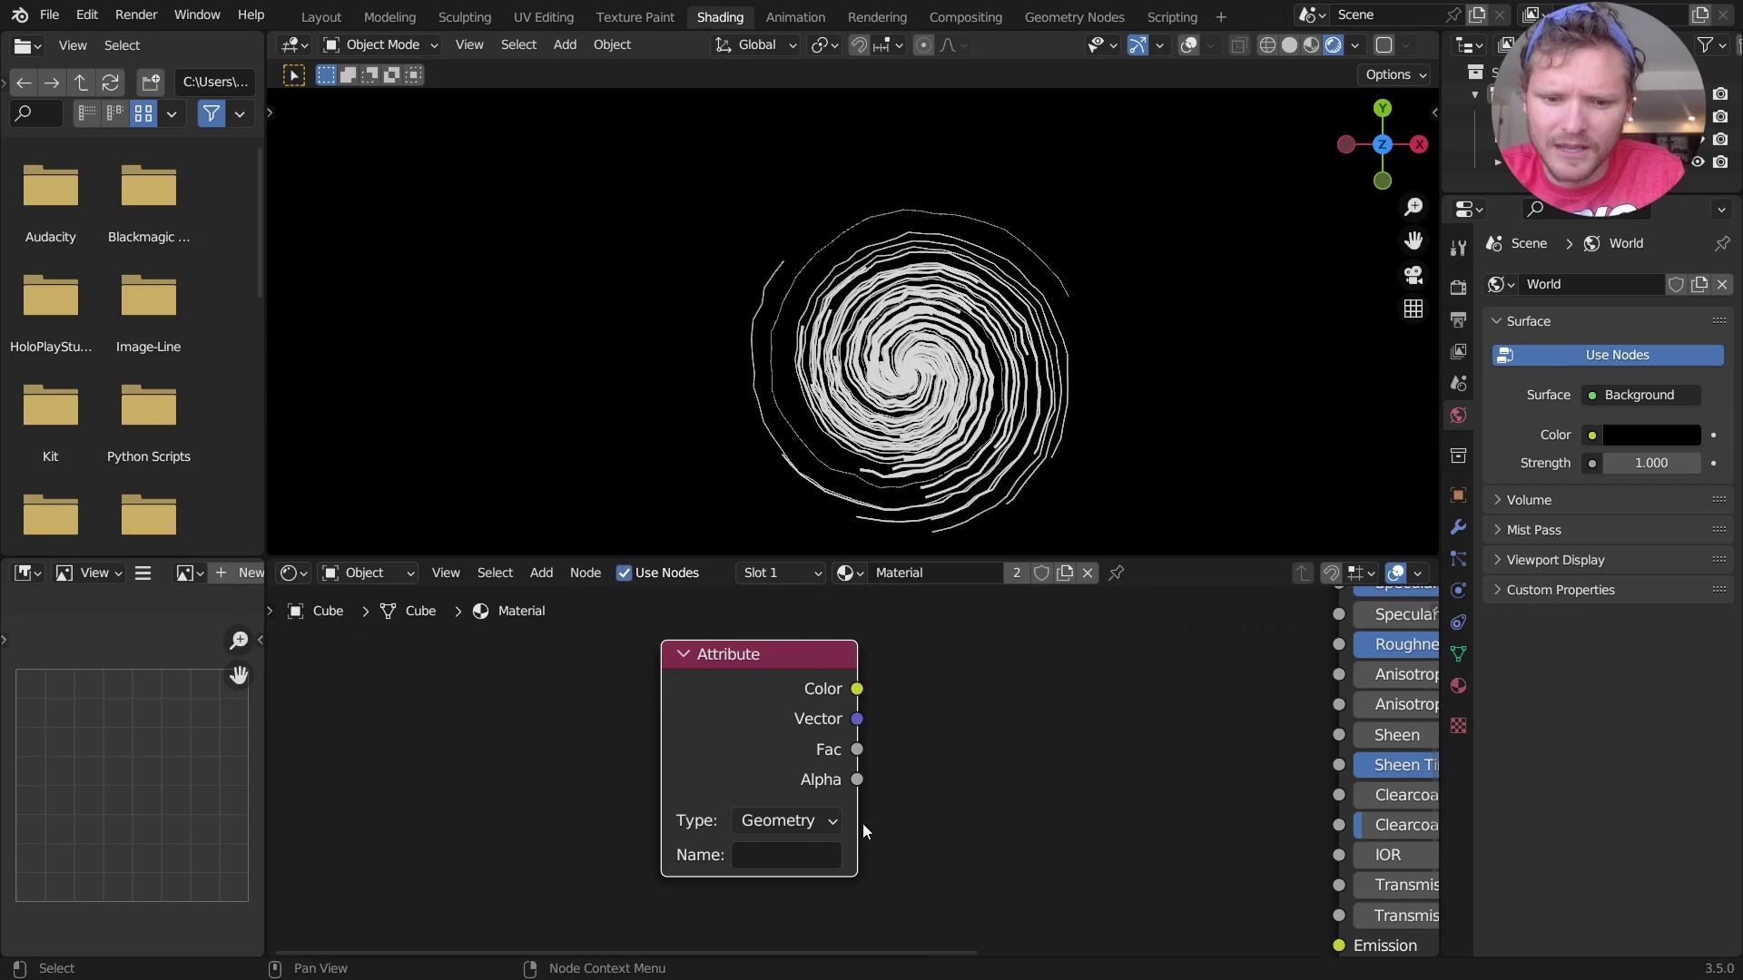
click(812, 852)
text(lengt)
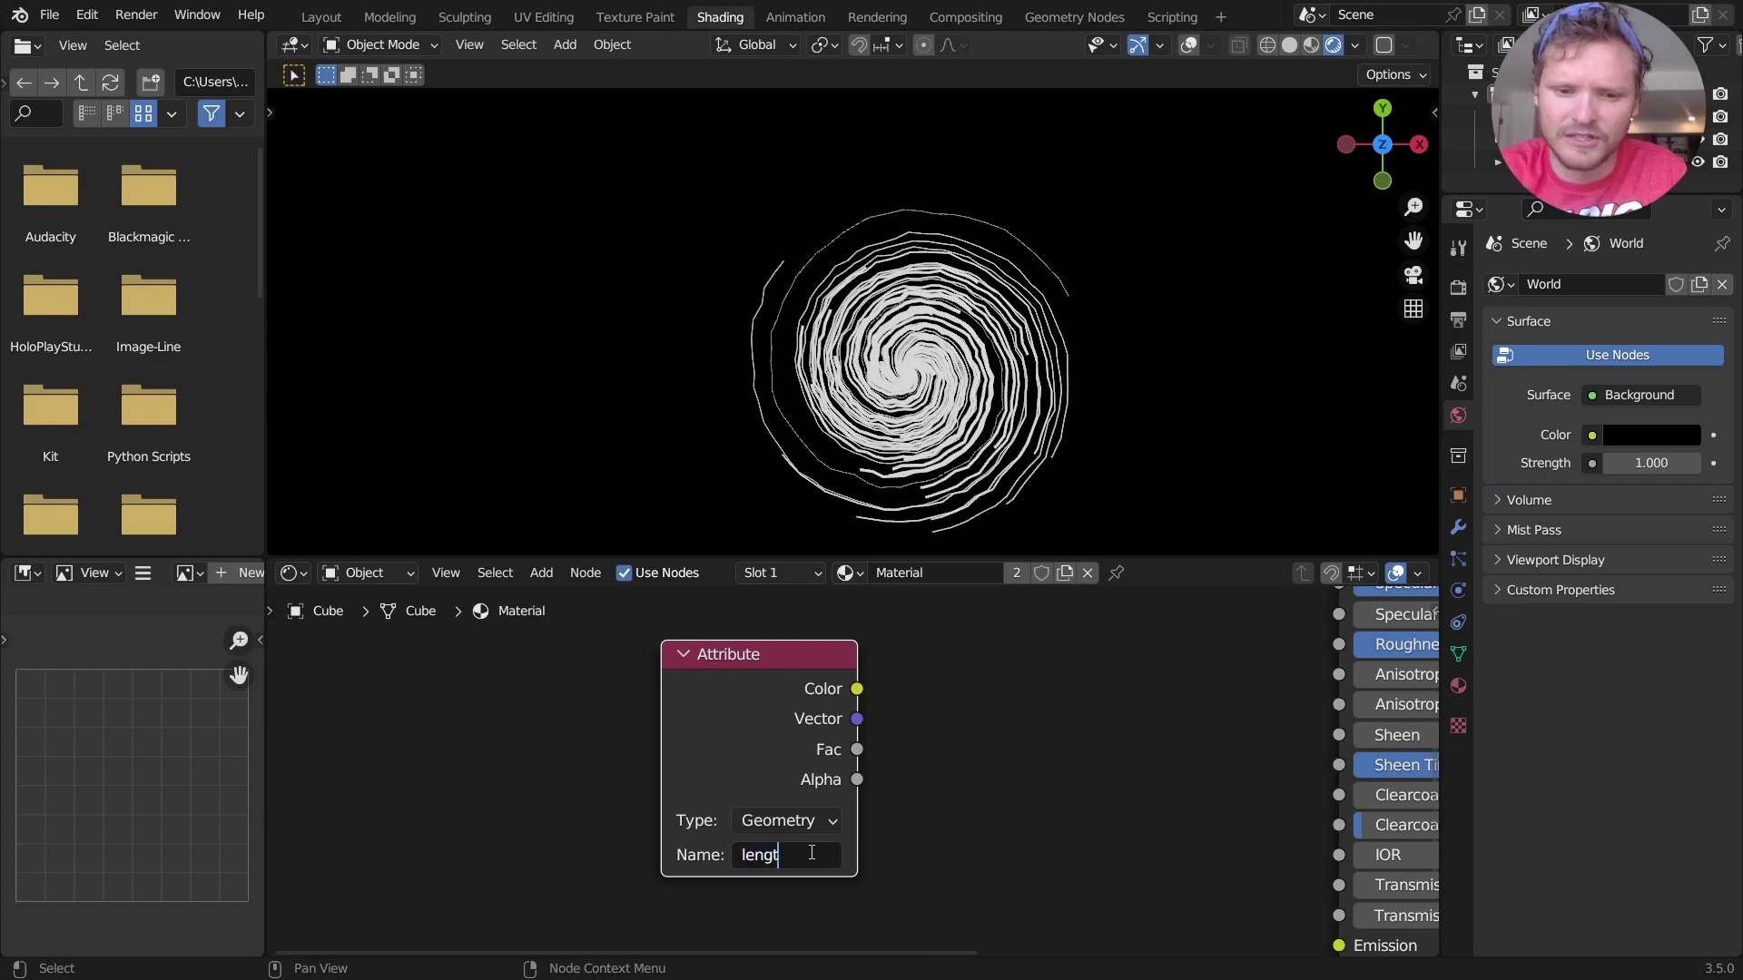
text(h)
key(Return)
- Shade the curves with the Attribute node's Color output, inspect the swirl up close and turn on the viewport overlays
drag(857, 689, 1398, 599)
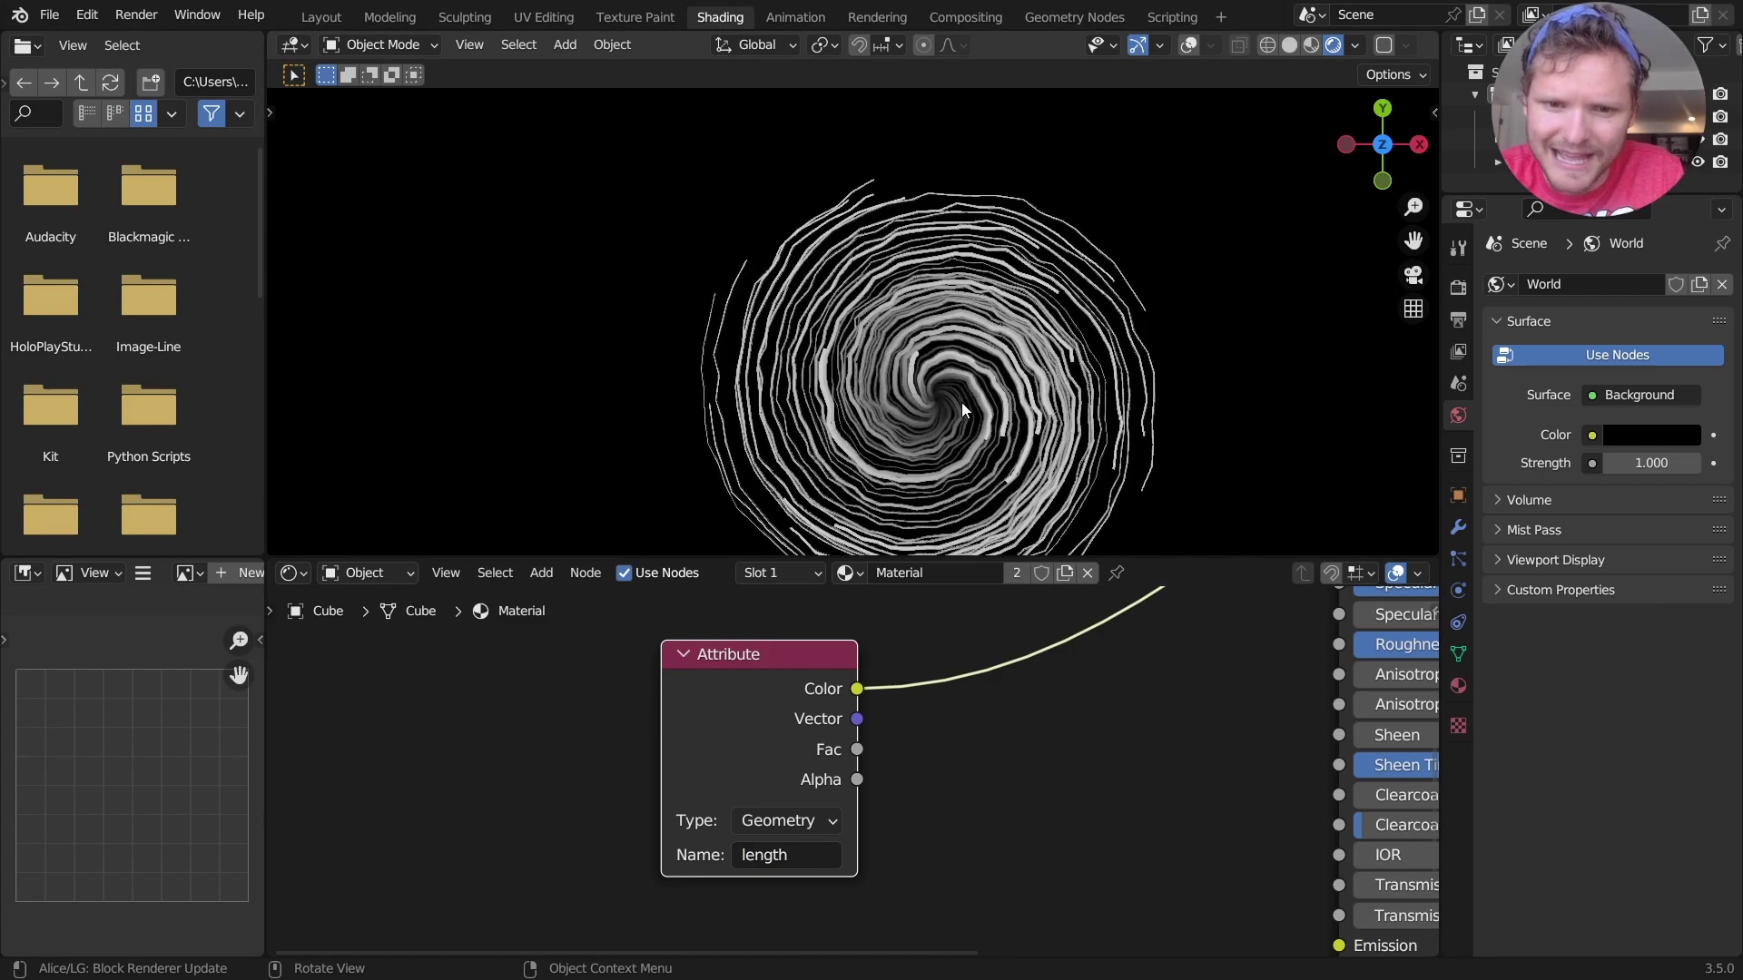
scroll(953, 409, up, 3)
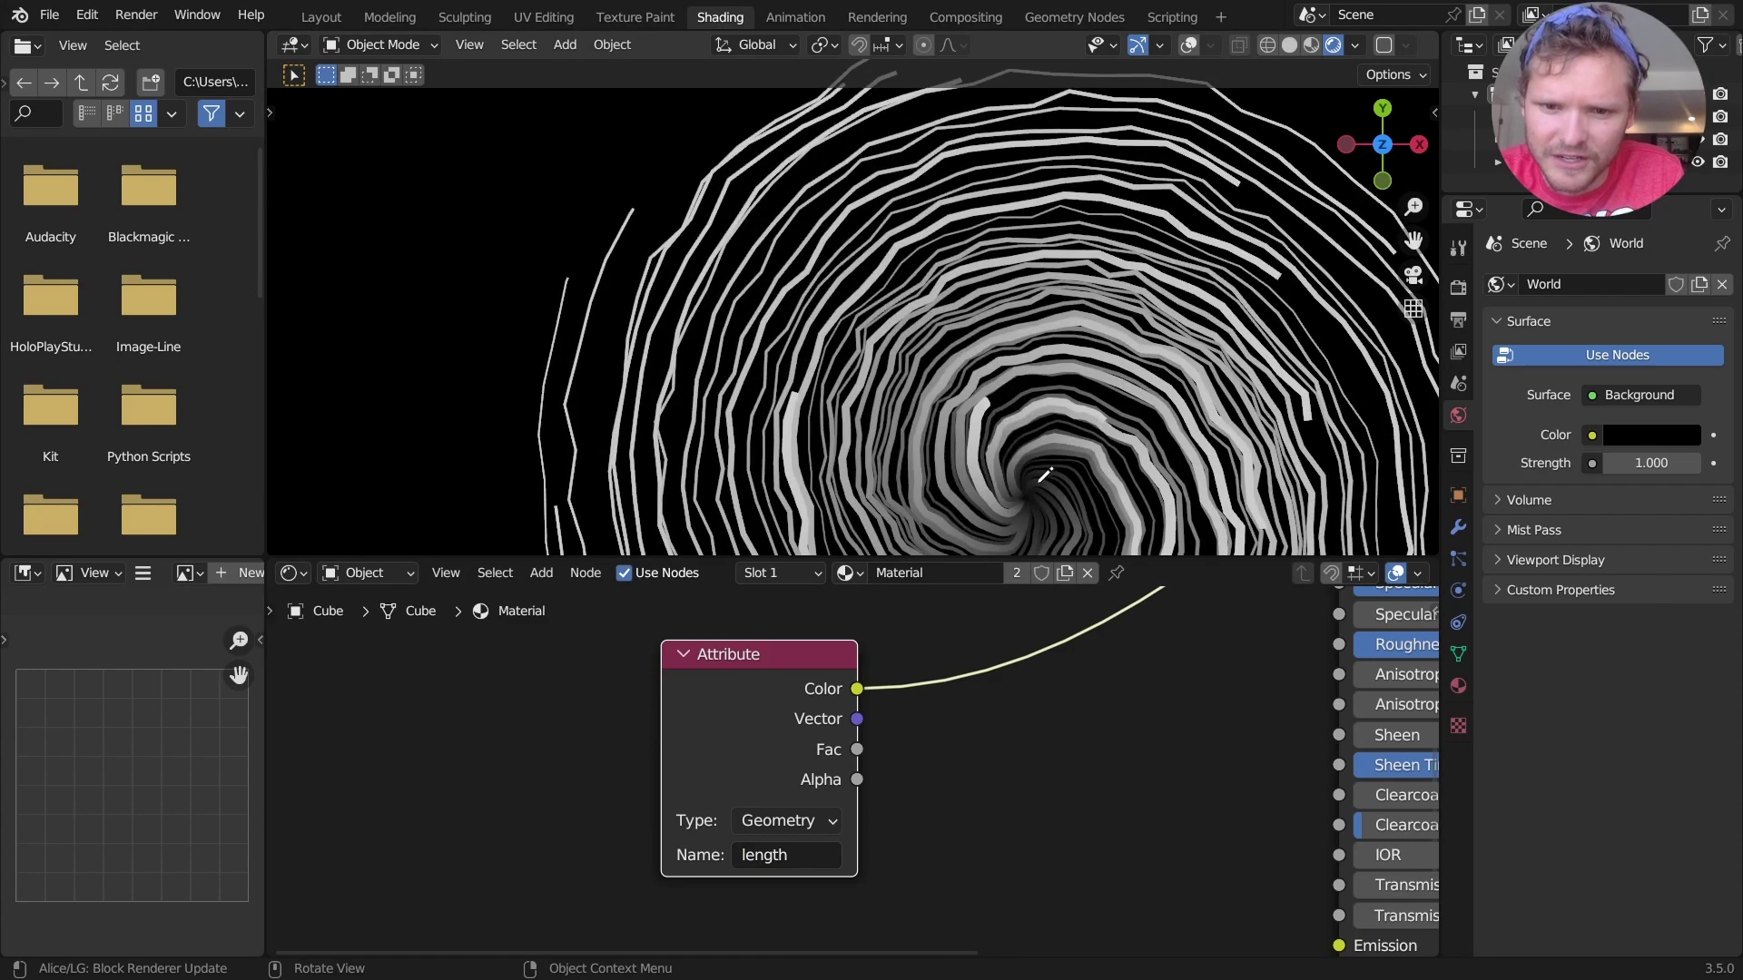
scroll(1053, 451, down, 5)
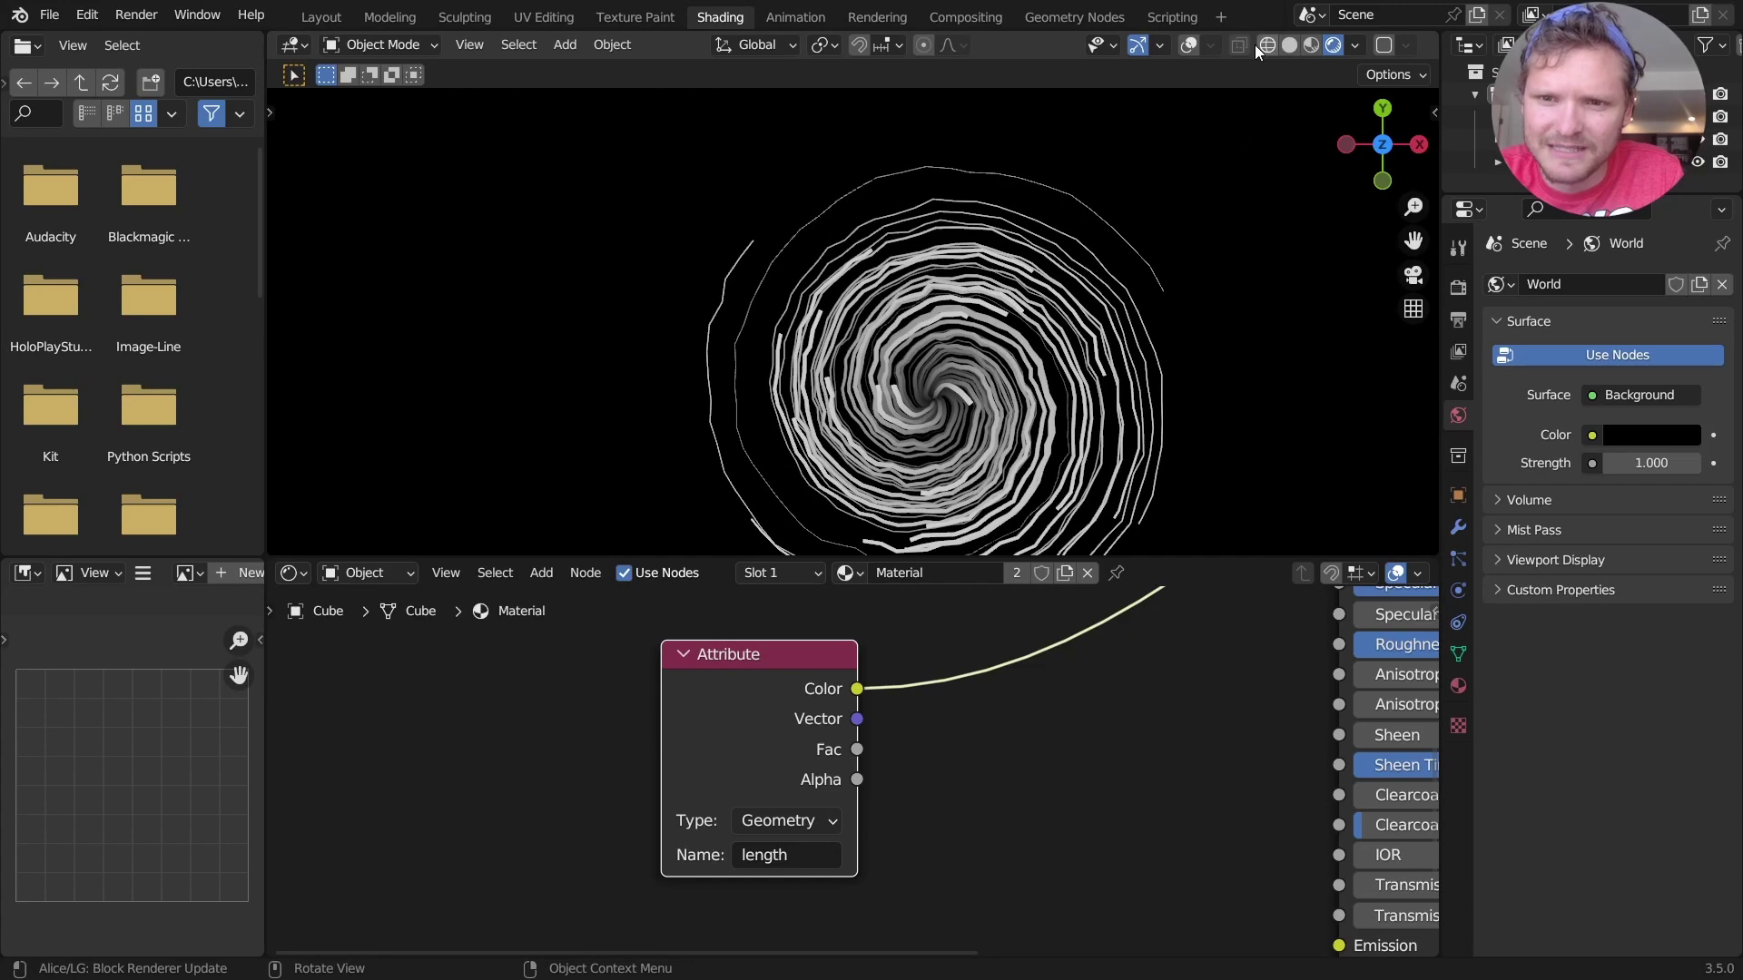
click(1190, 45)
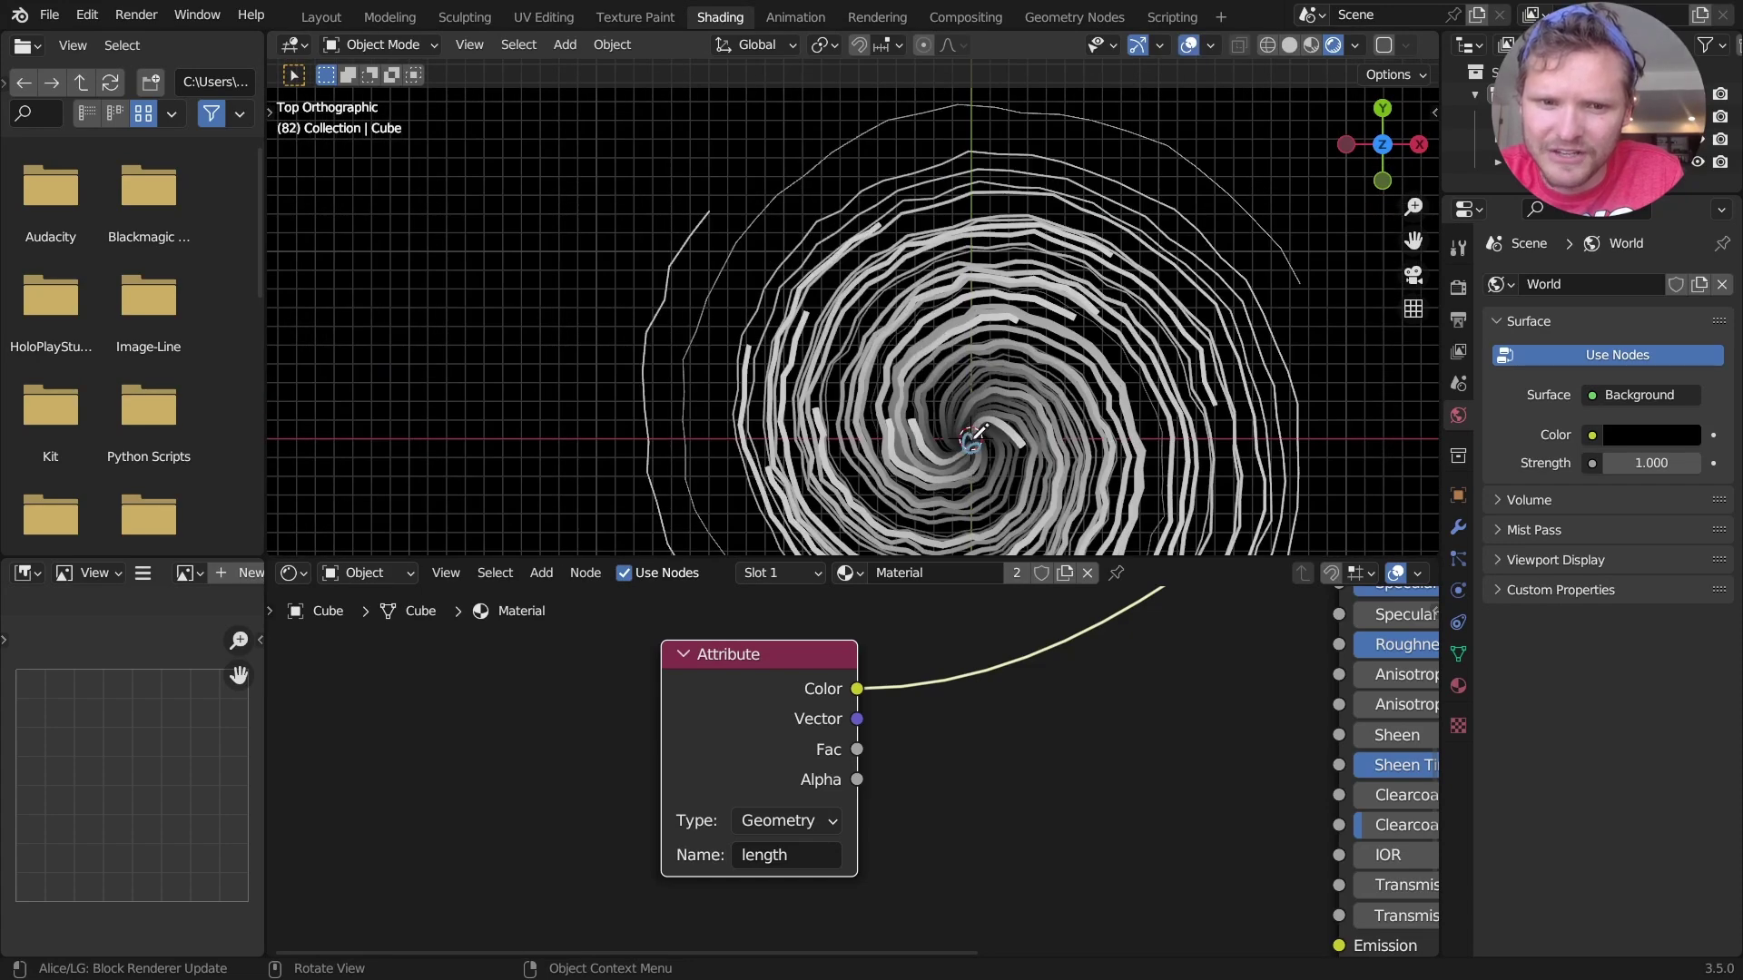
- Insert a Hue Saturation Value node into the link leaving the Attribute node's Color output
scroll(908, 727, down, 3)
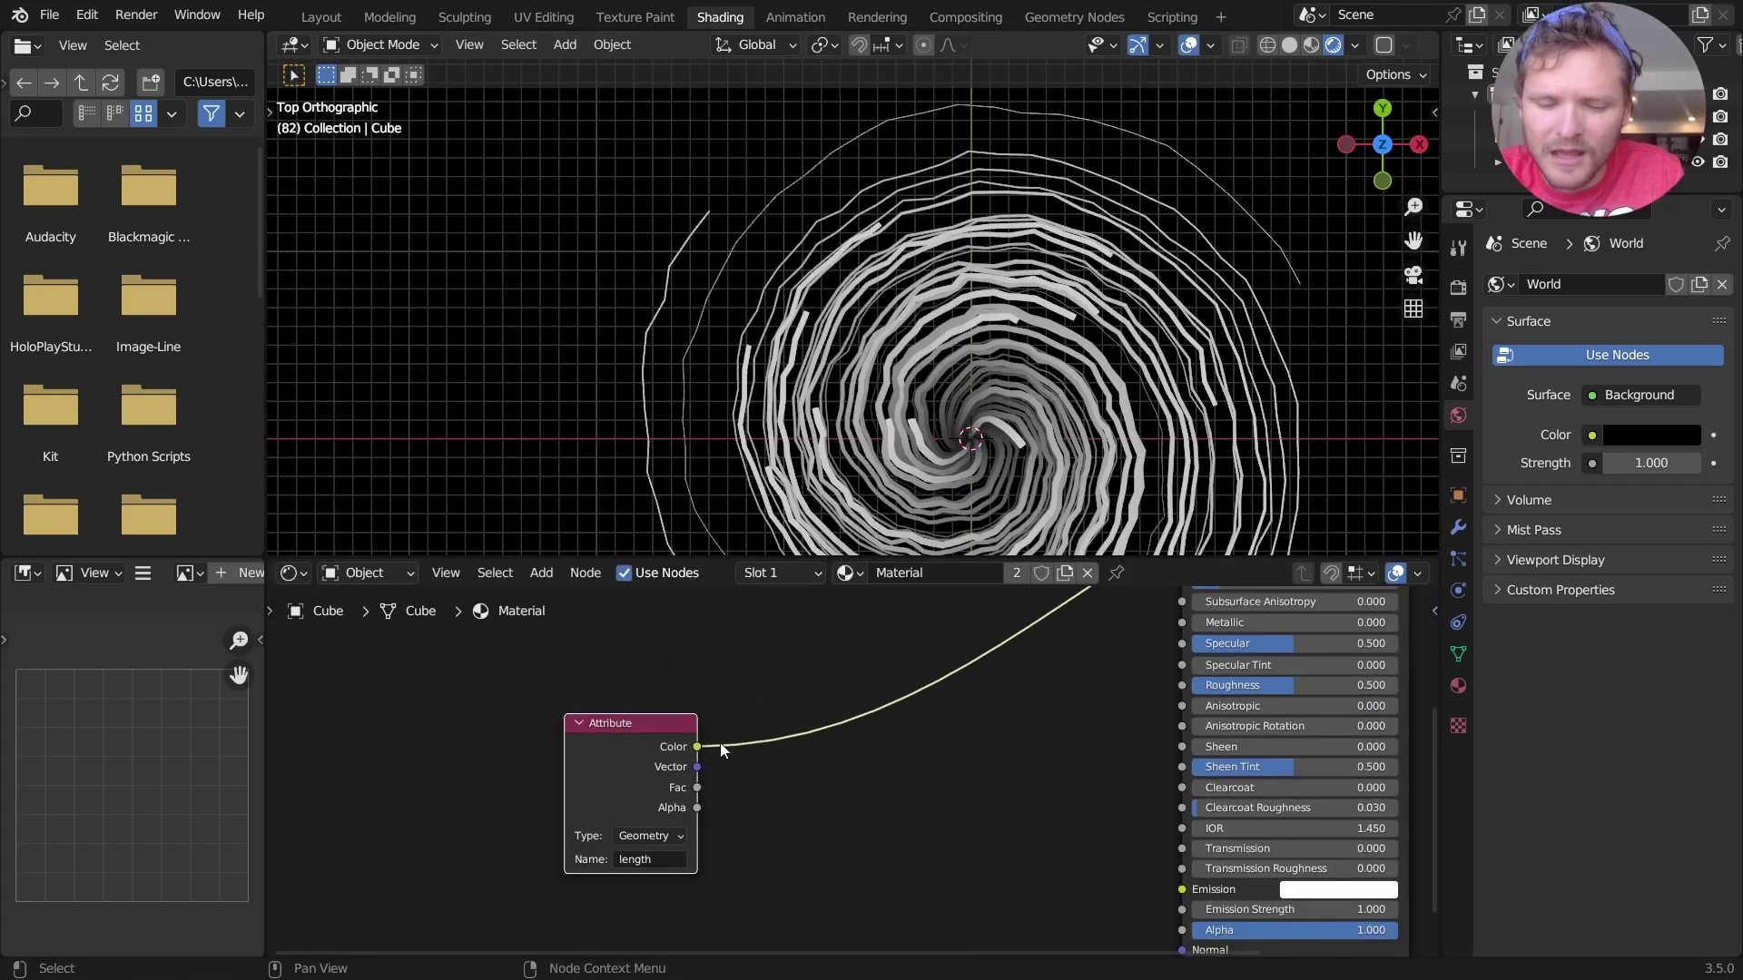
key(shift+a)
text(hue)
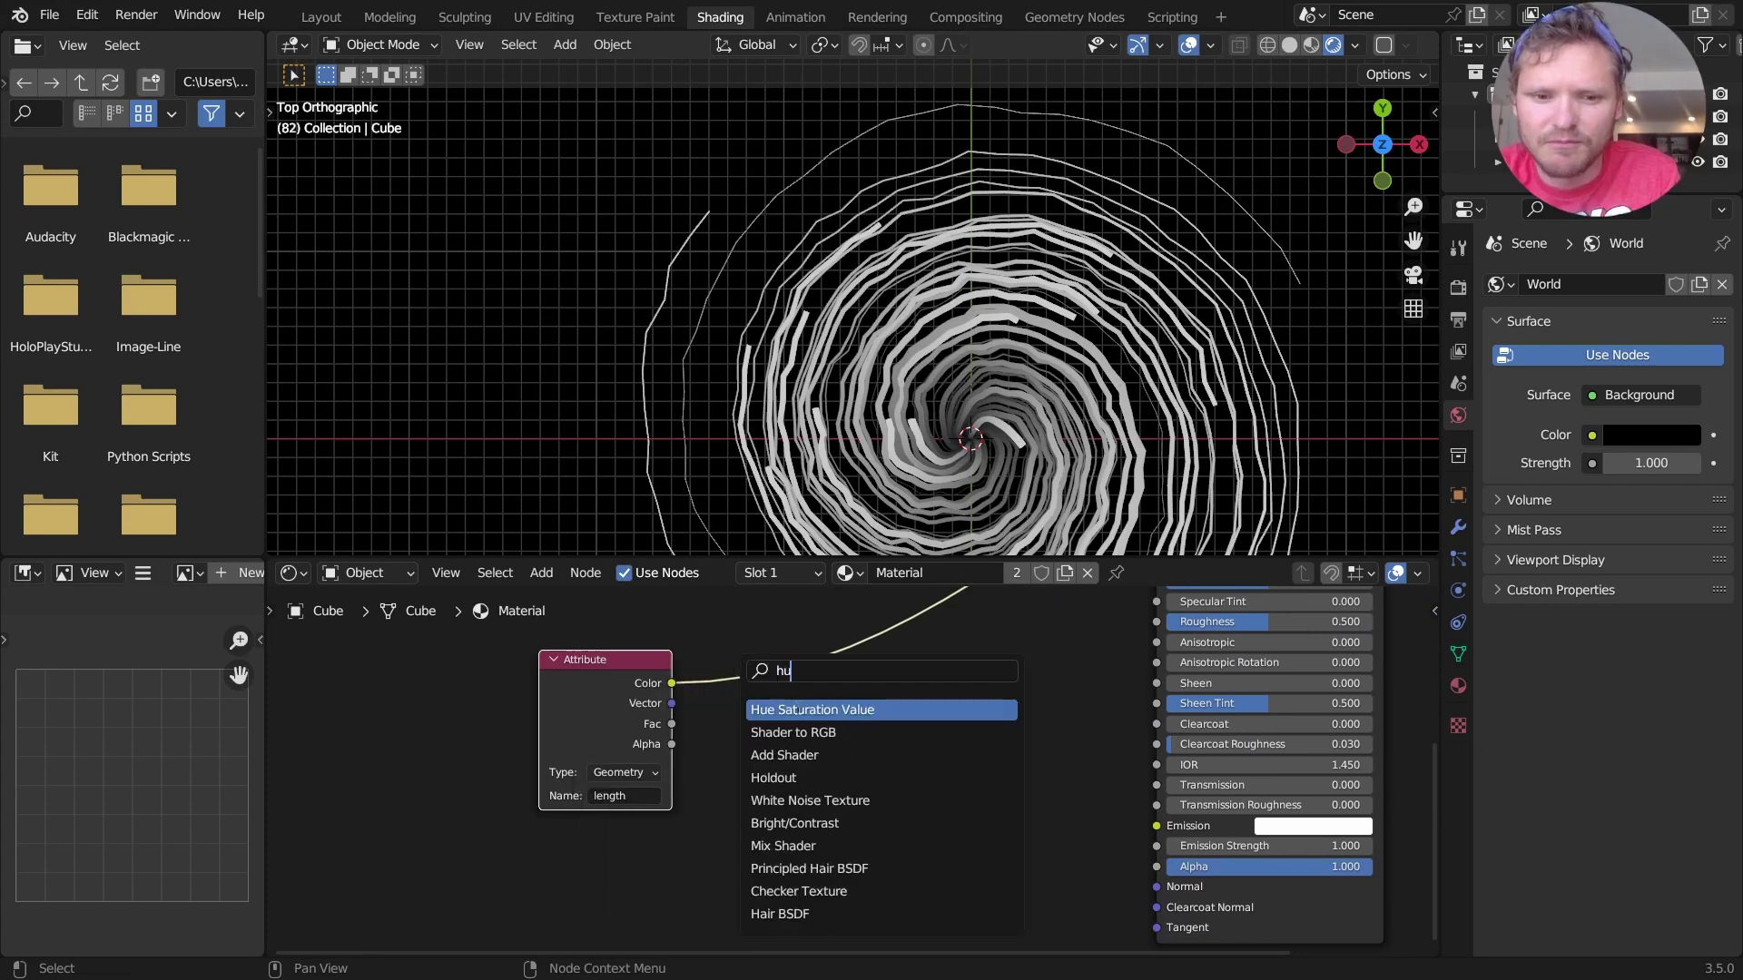
key(Return)
click(853, 699)
scroll(853, 717, up, 3)
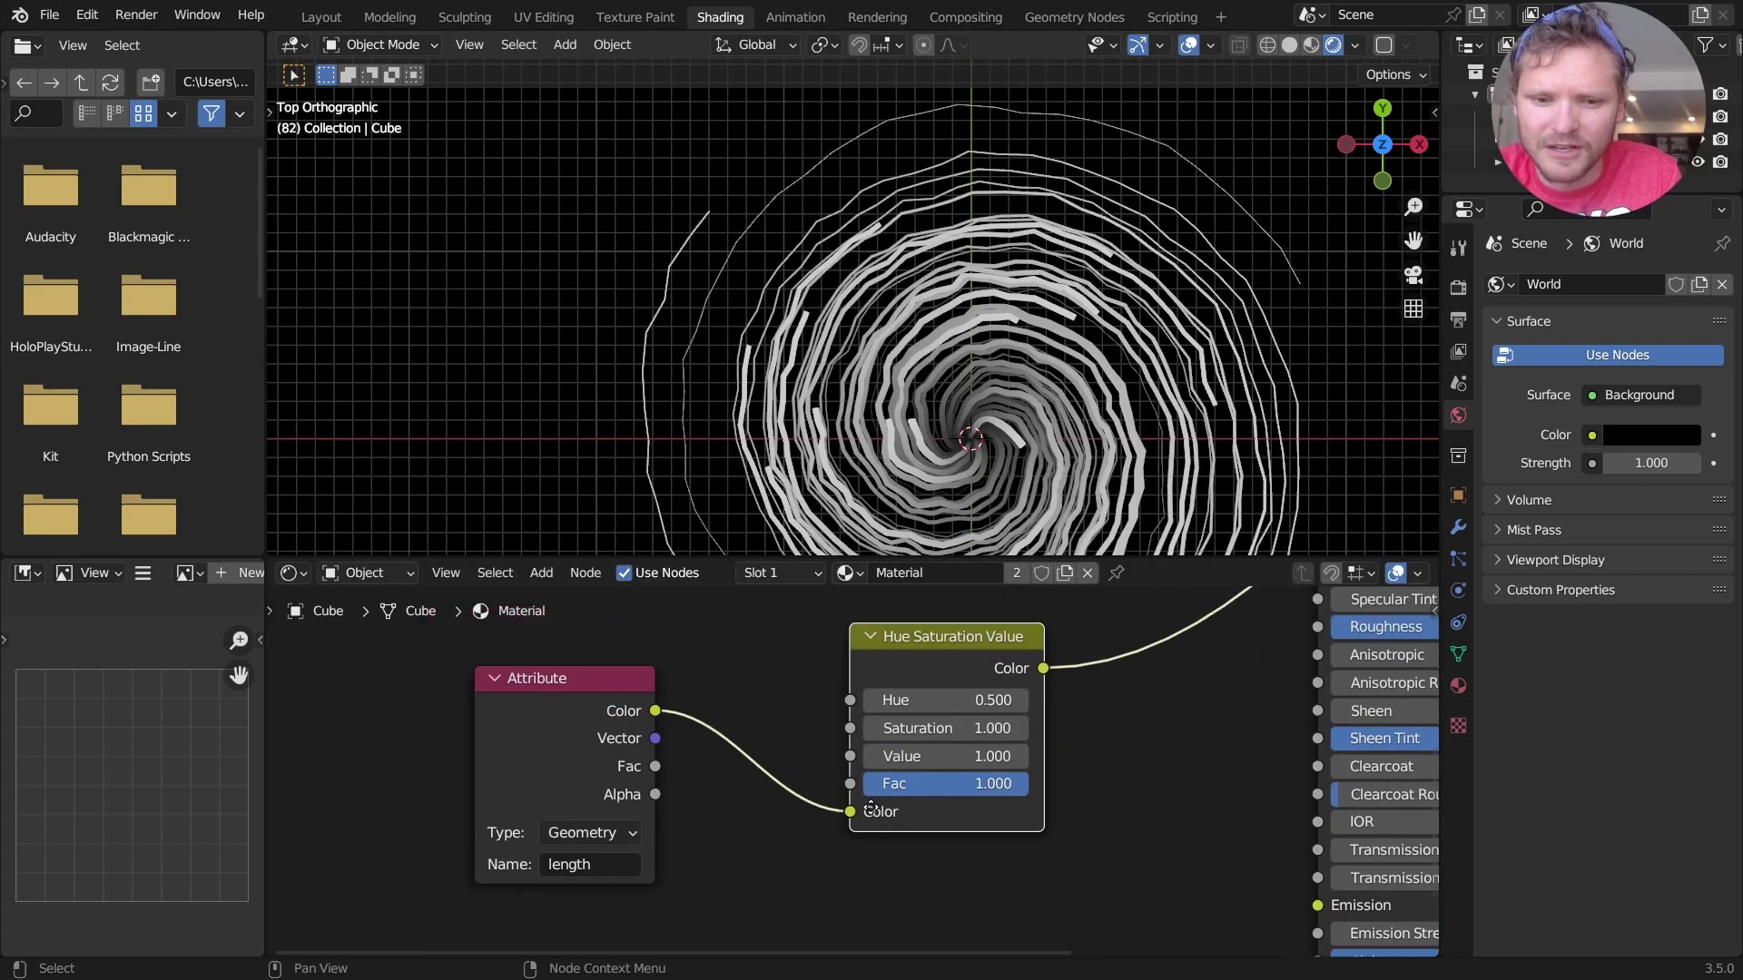
- Move the attribute link from the Hue Saturation Value node's Color to its Hue, and set its Color to saturated red
drag(863, 825, 863, 713)
click(994, 825)
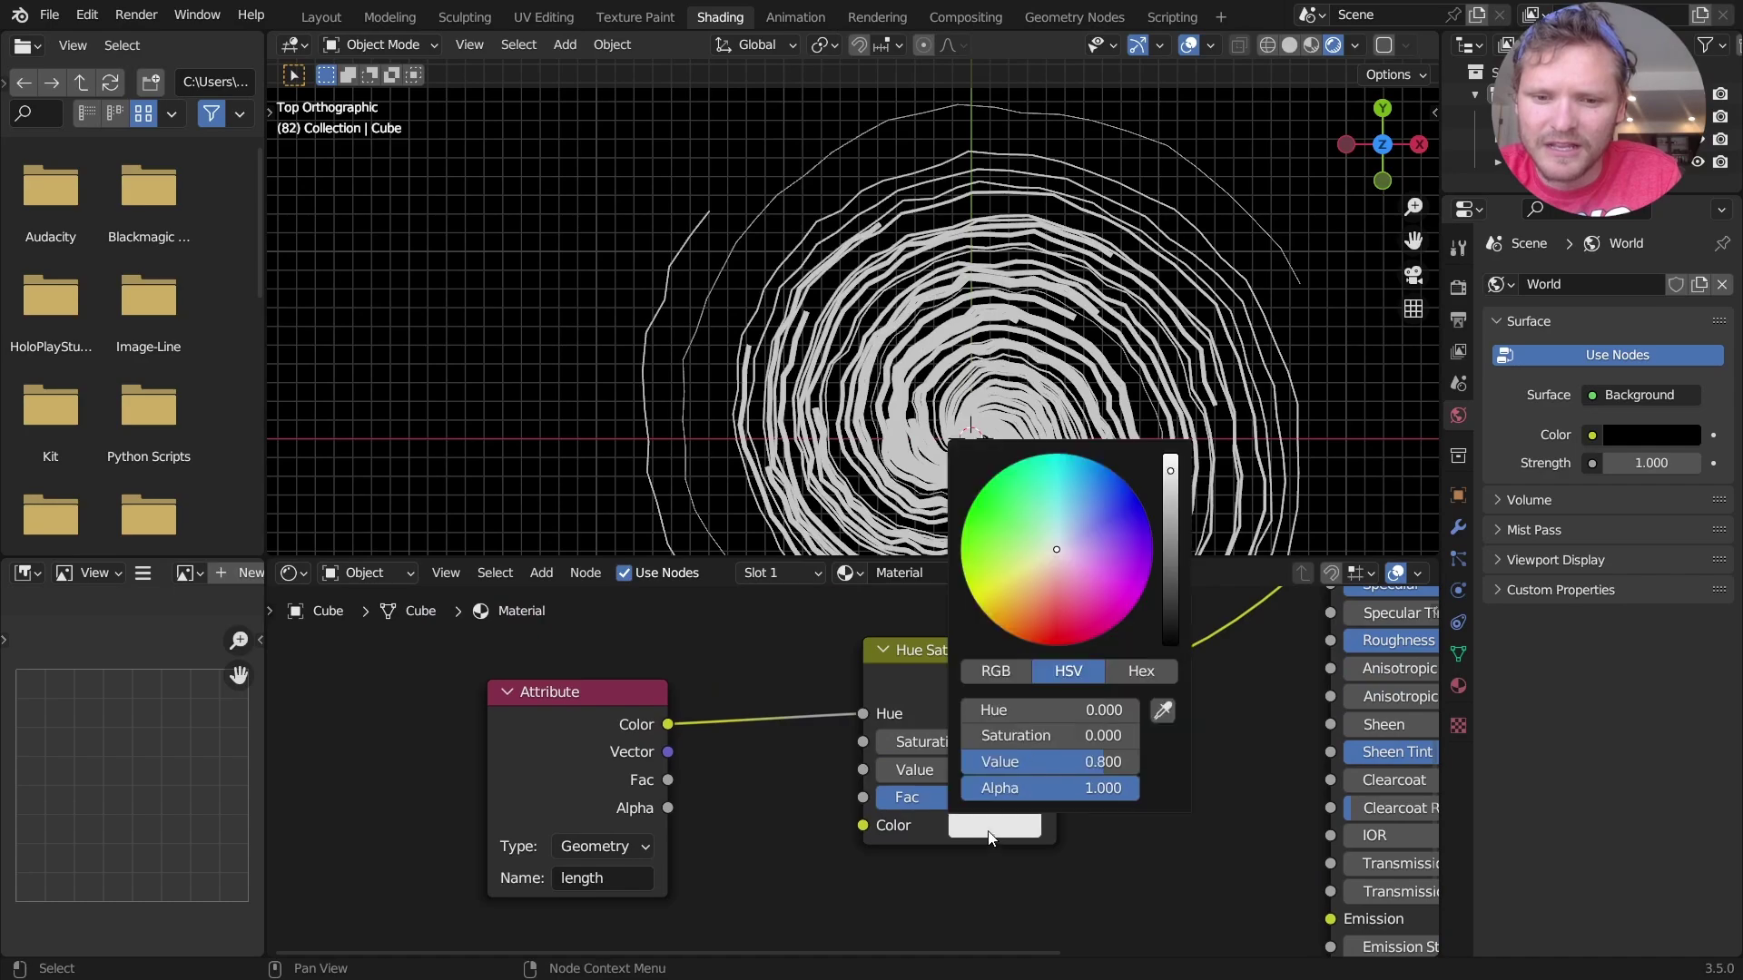
click(1059, 645)
scroll(994, 359, down, 2)
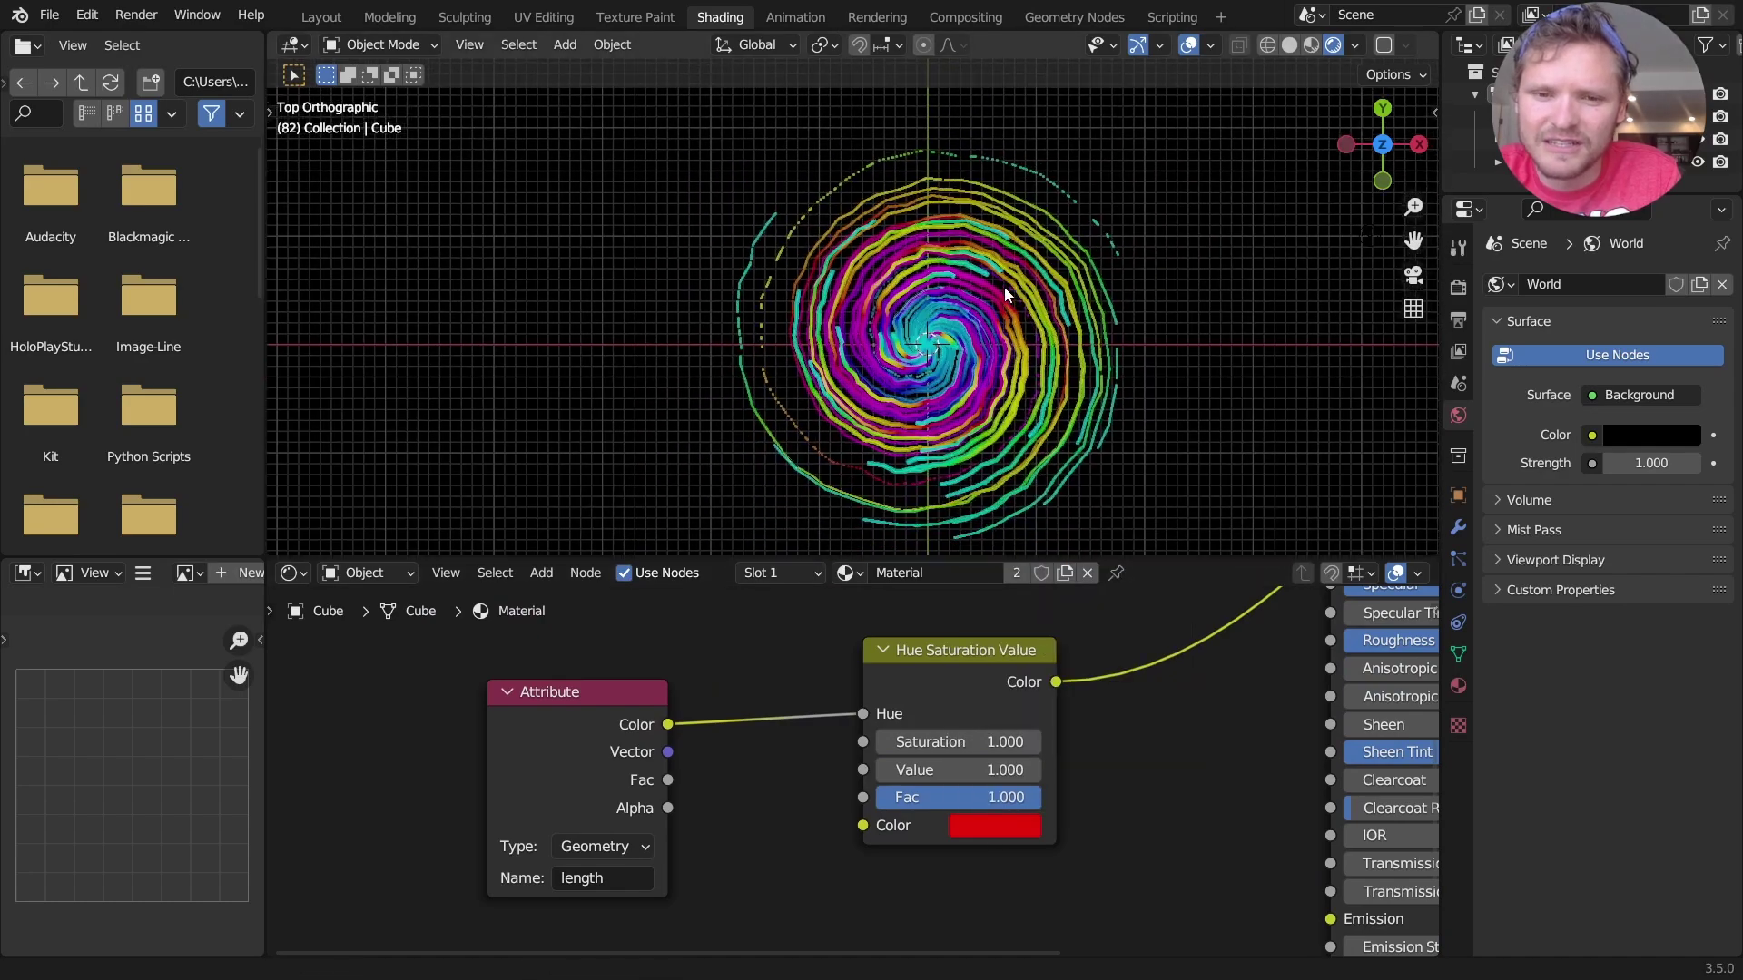
- Preview the animation and insert a Math node into the link from the Attribute node's Color to the Hue input
key(space)
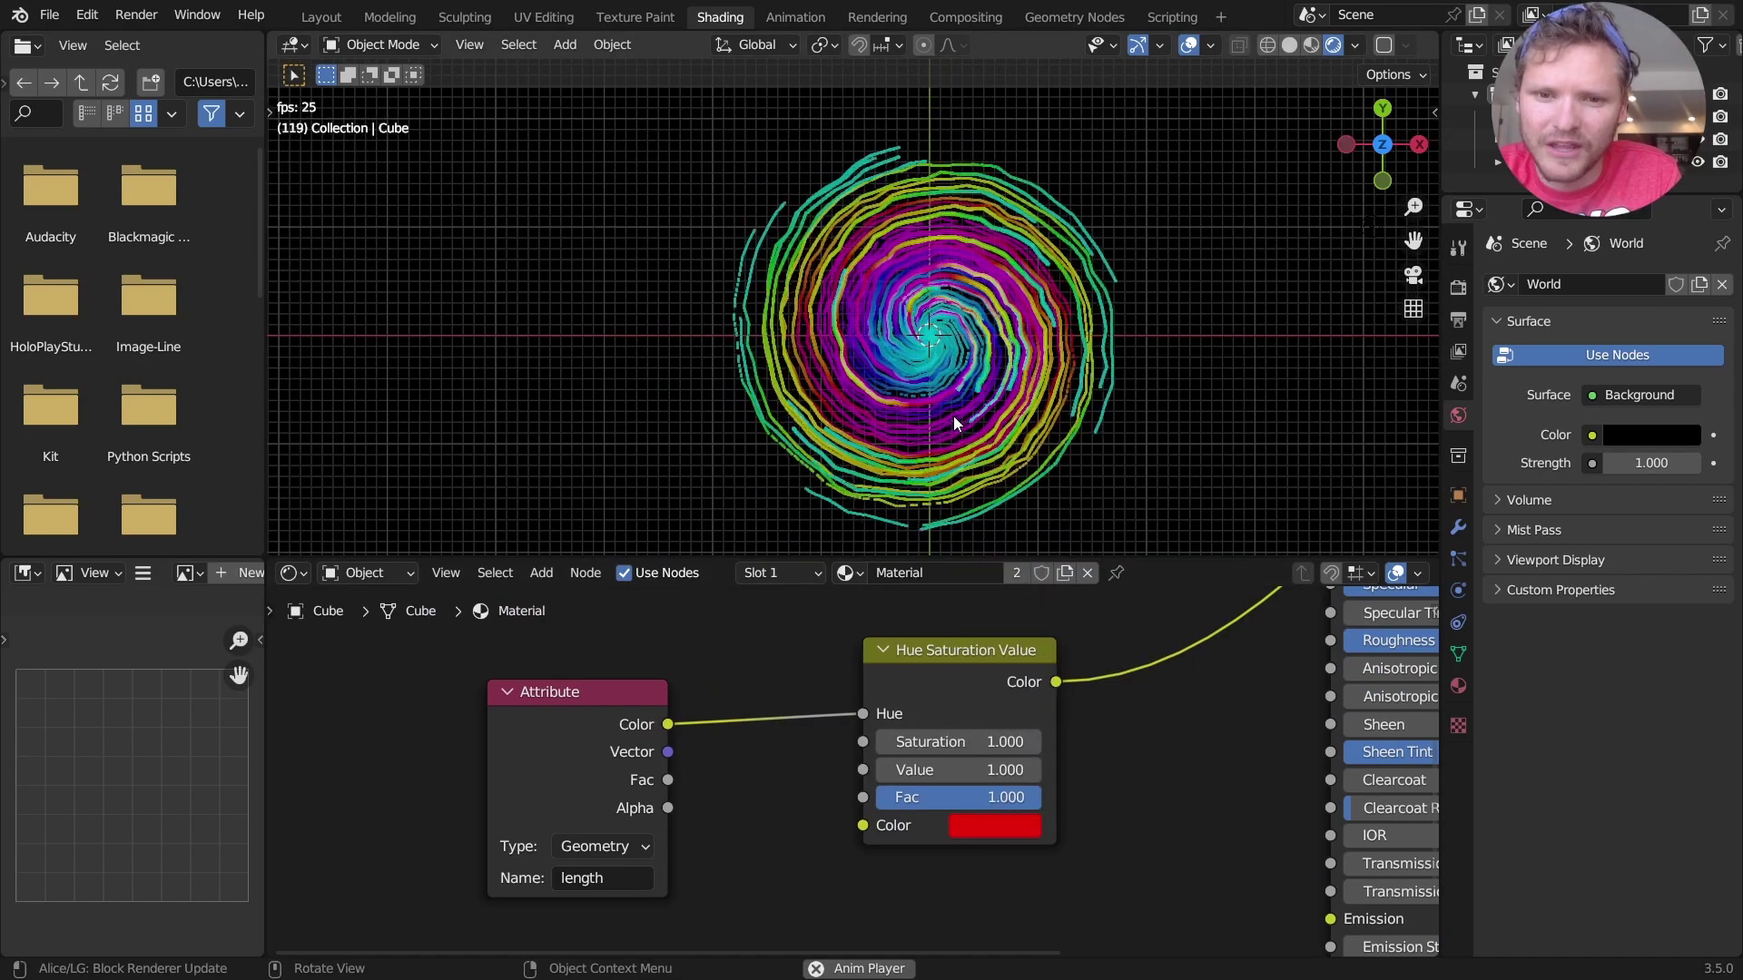
key(space)
drag(501, 733, 315, 741)
key(shift+a)
click(681, 701)
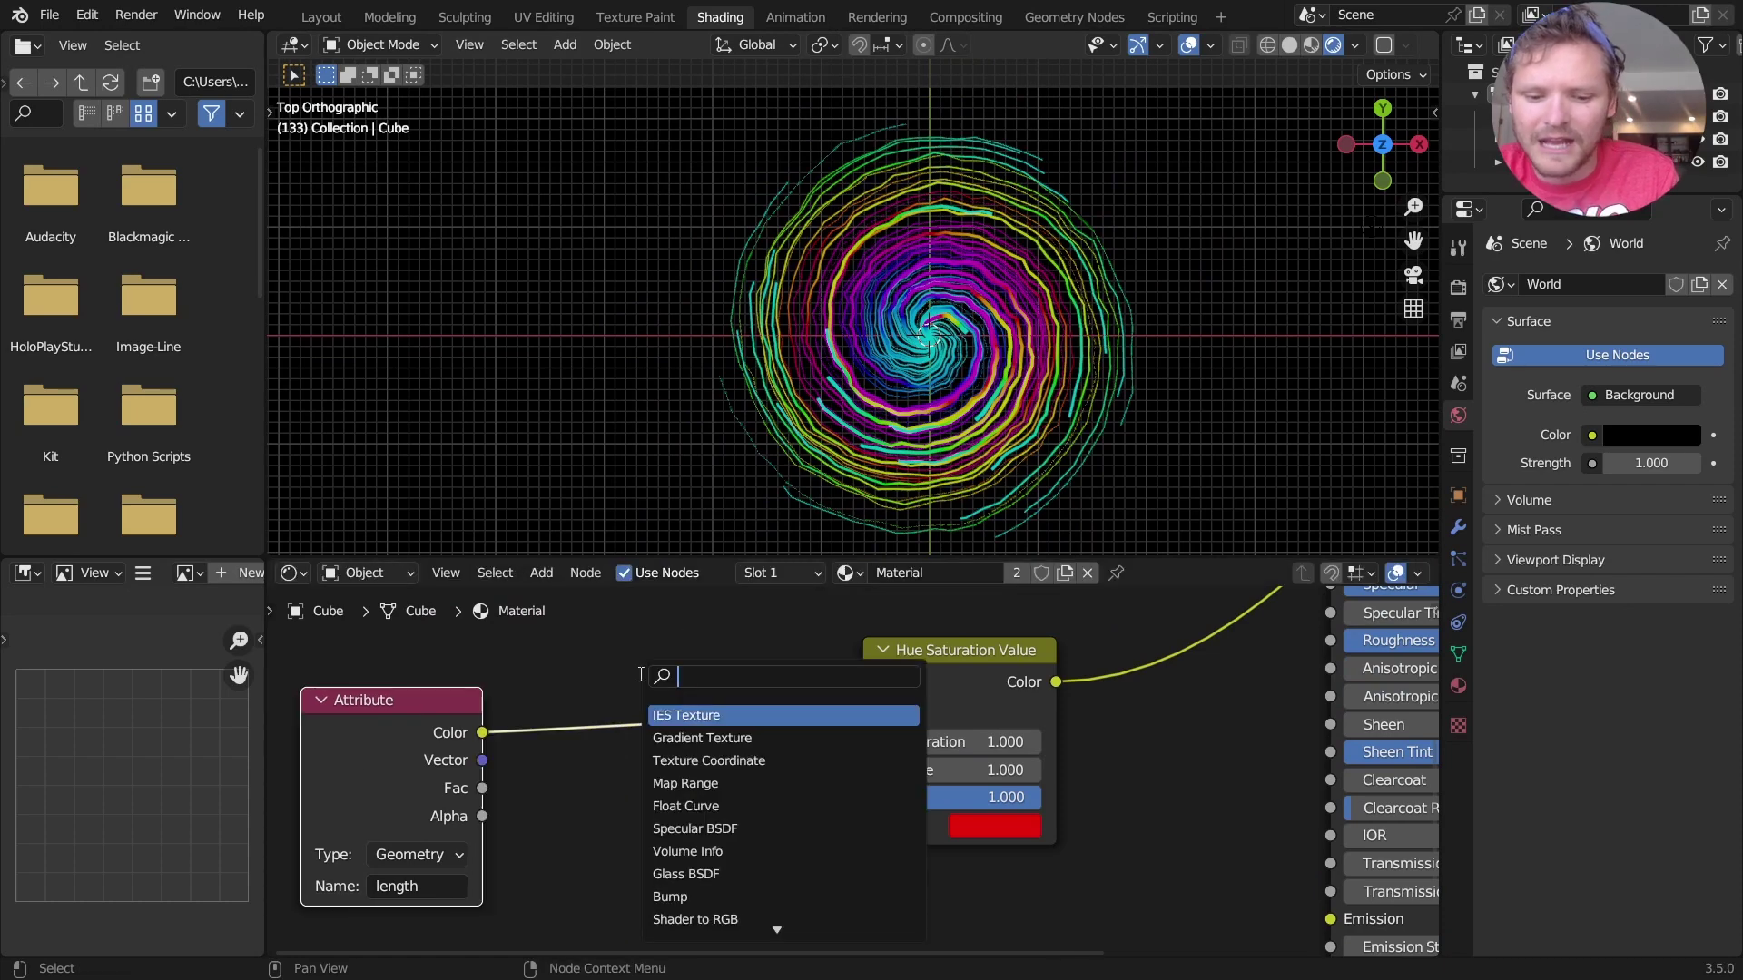
text(math)
key(Return)
- Set the Math node to Multiply with a value of 0.25 and preview the animated swirl
click(621, 742)
click(621, 742)
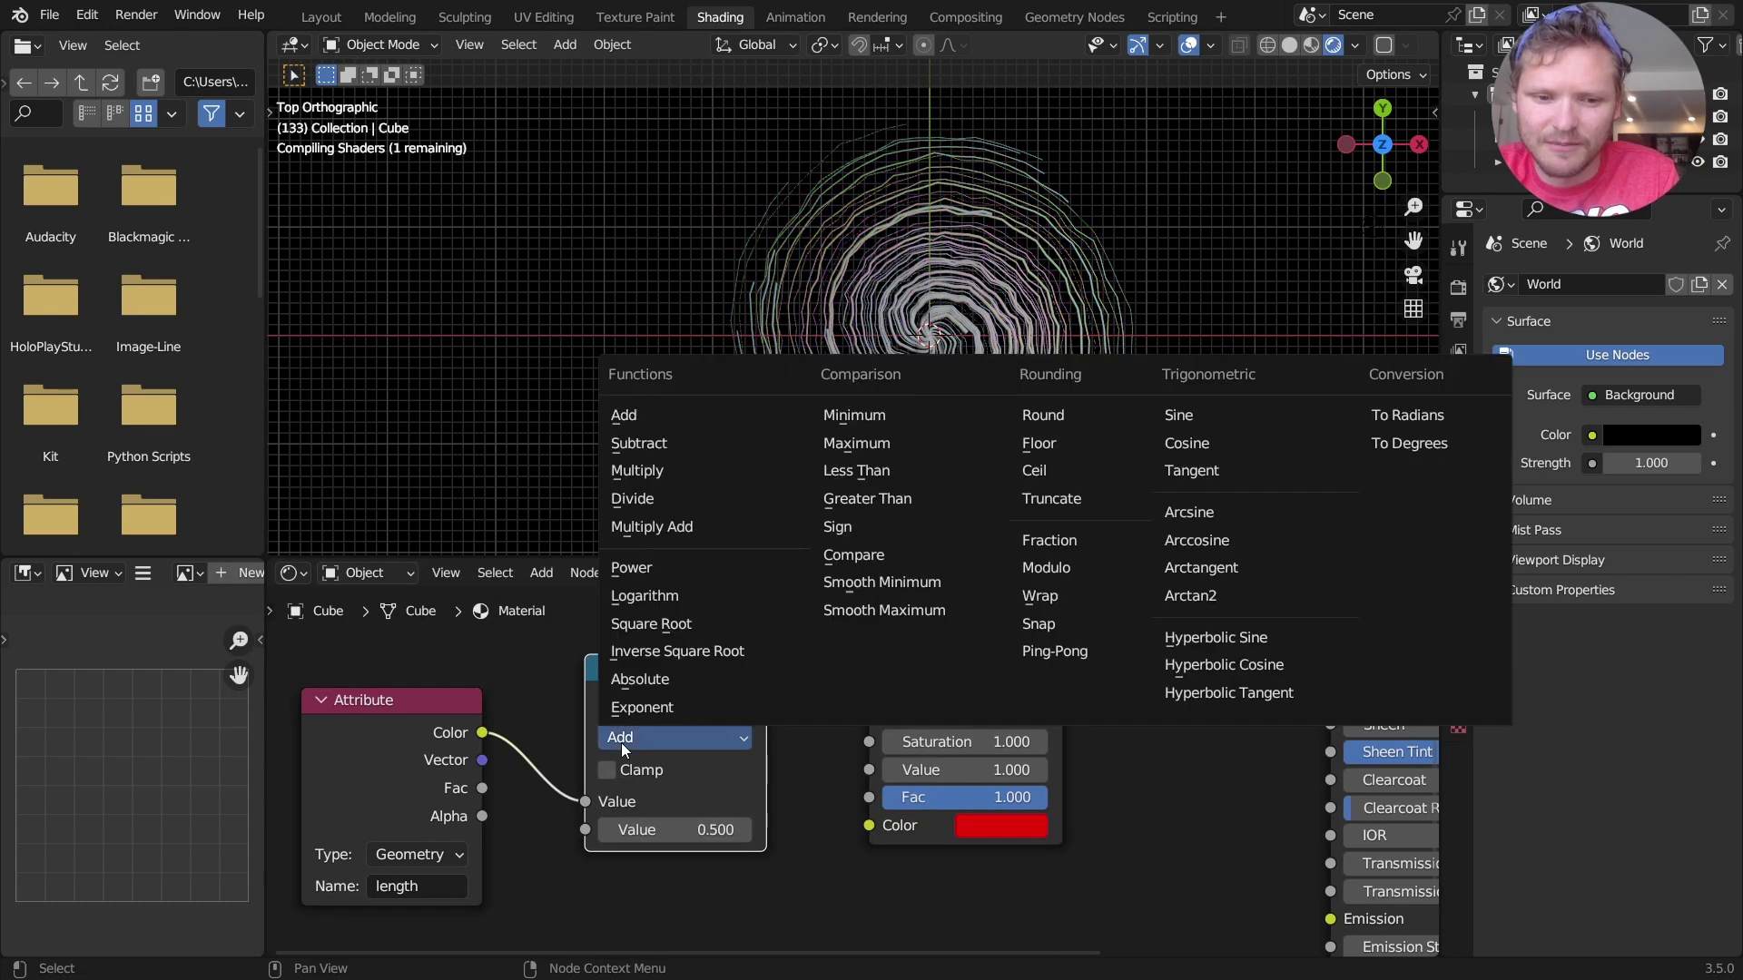
click(642, 459)
click(659, 828)
text(.2)
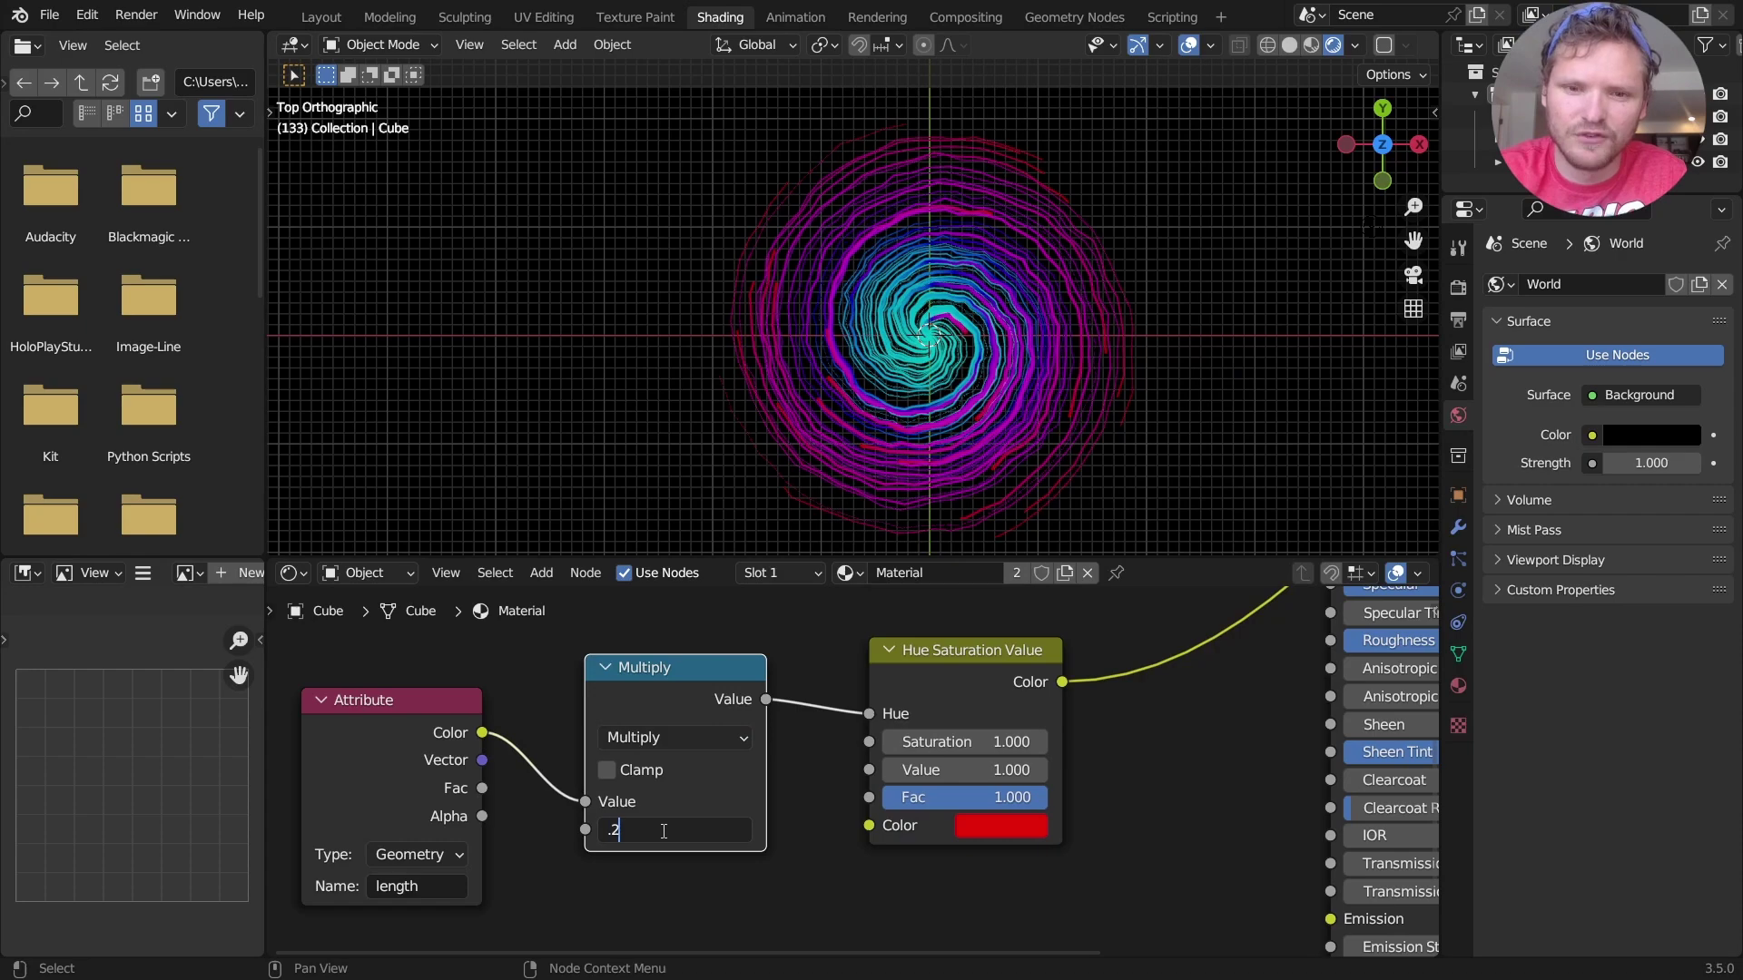
text(5)
key(Return)
key(space)
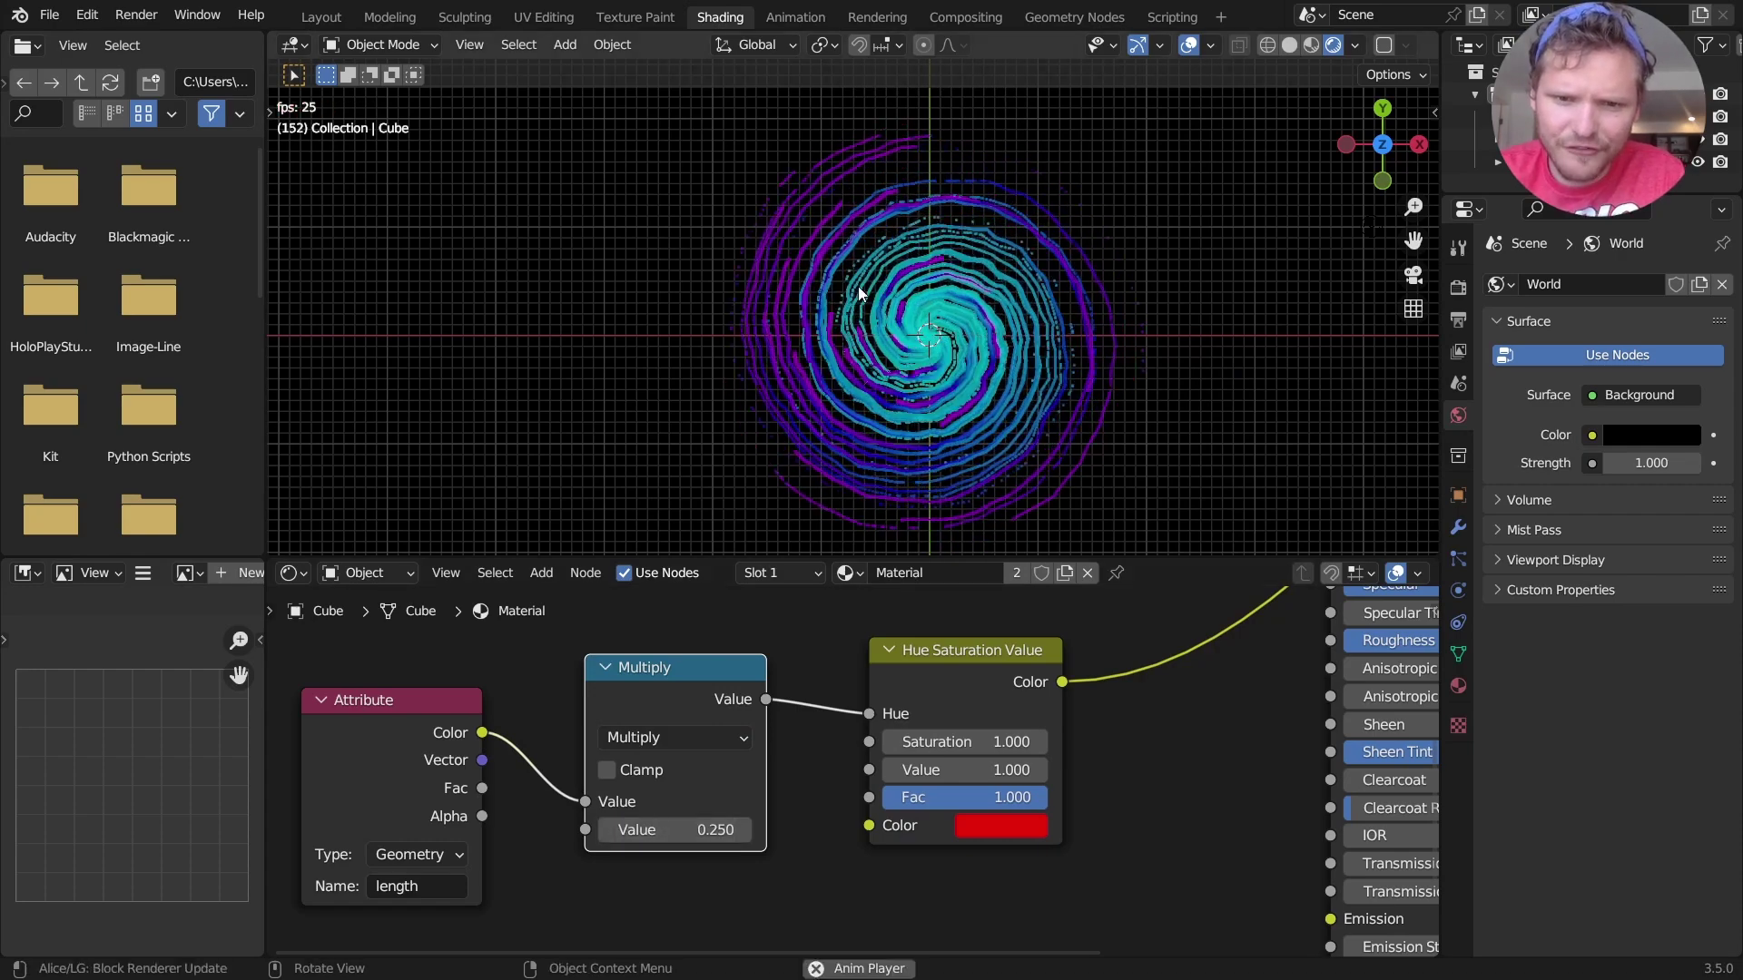
middle_drag(654, 810, 949, 792)
key(space)
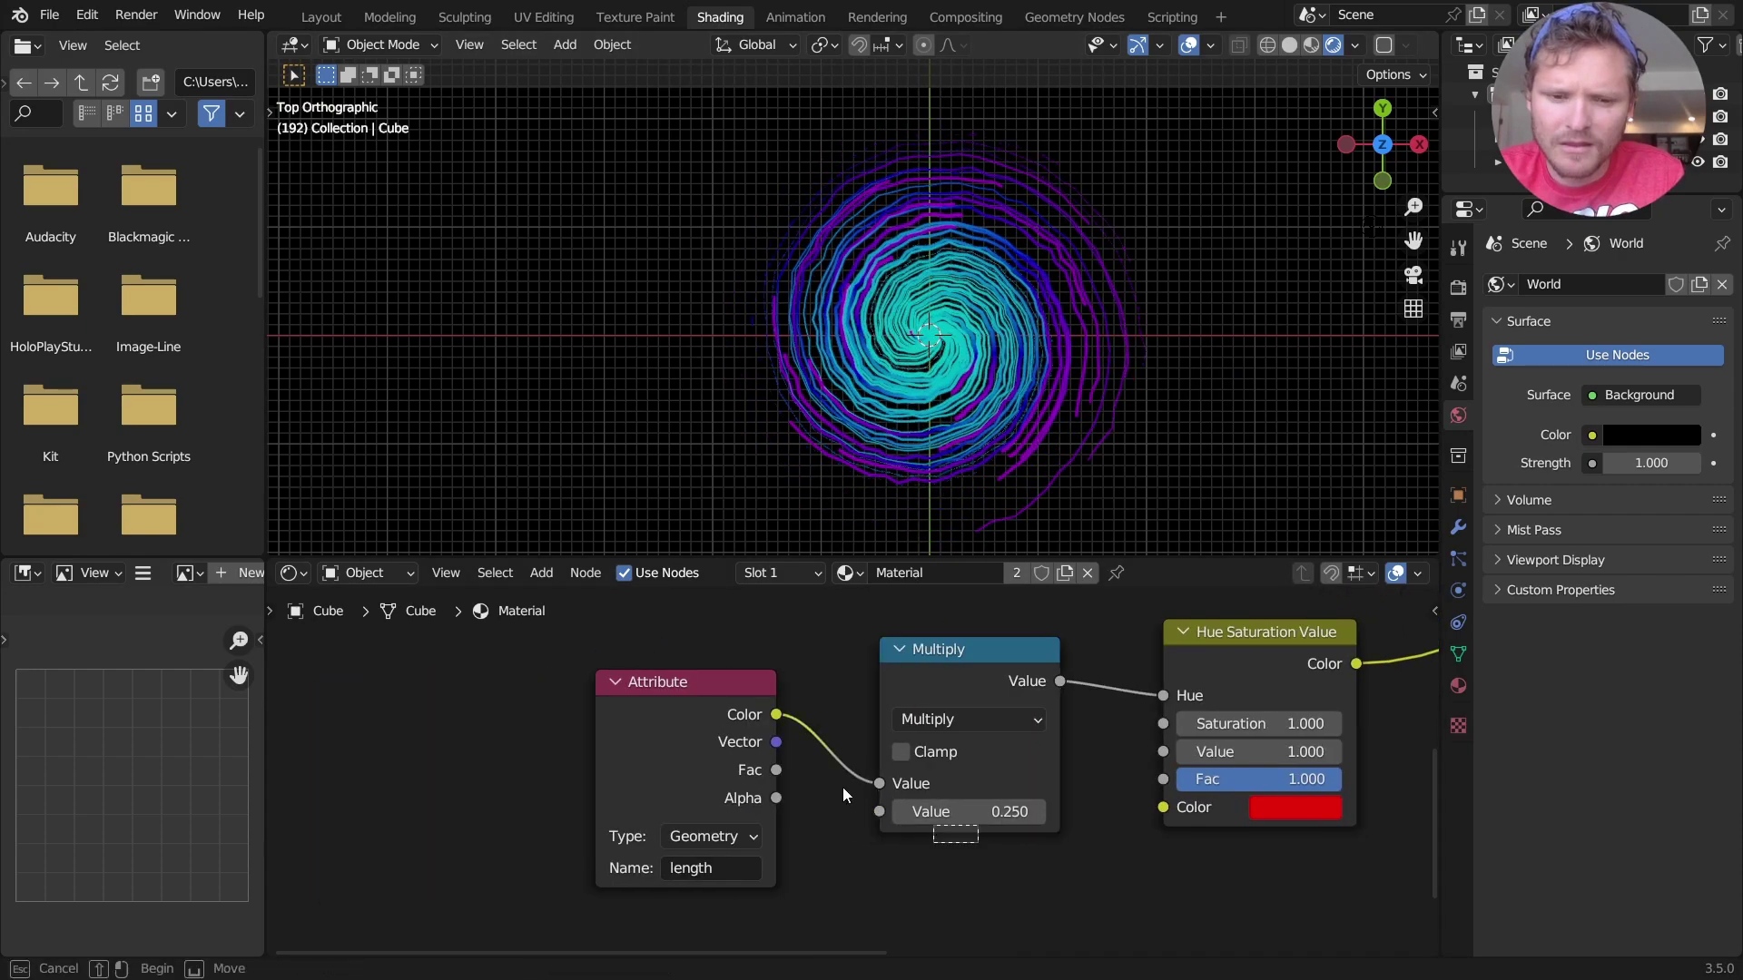
- Make room after the Multiply node, try offsetting the hue with a duplicated Math node set to Add, and dissolve that node
drag(842, 787, 537, 788)
middle_drag(993, 761, 759, 717)
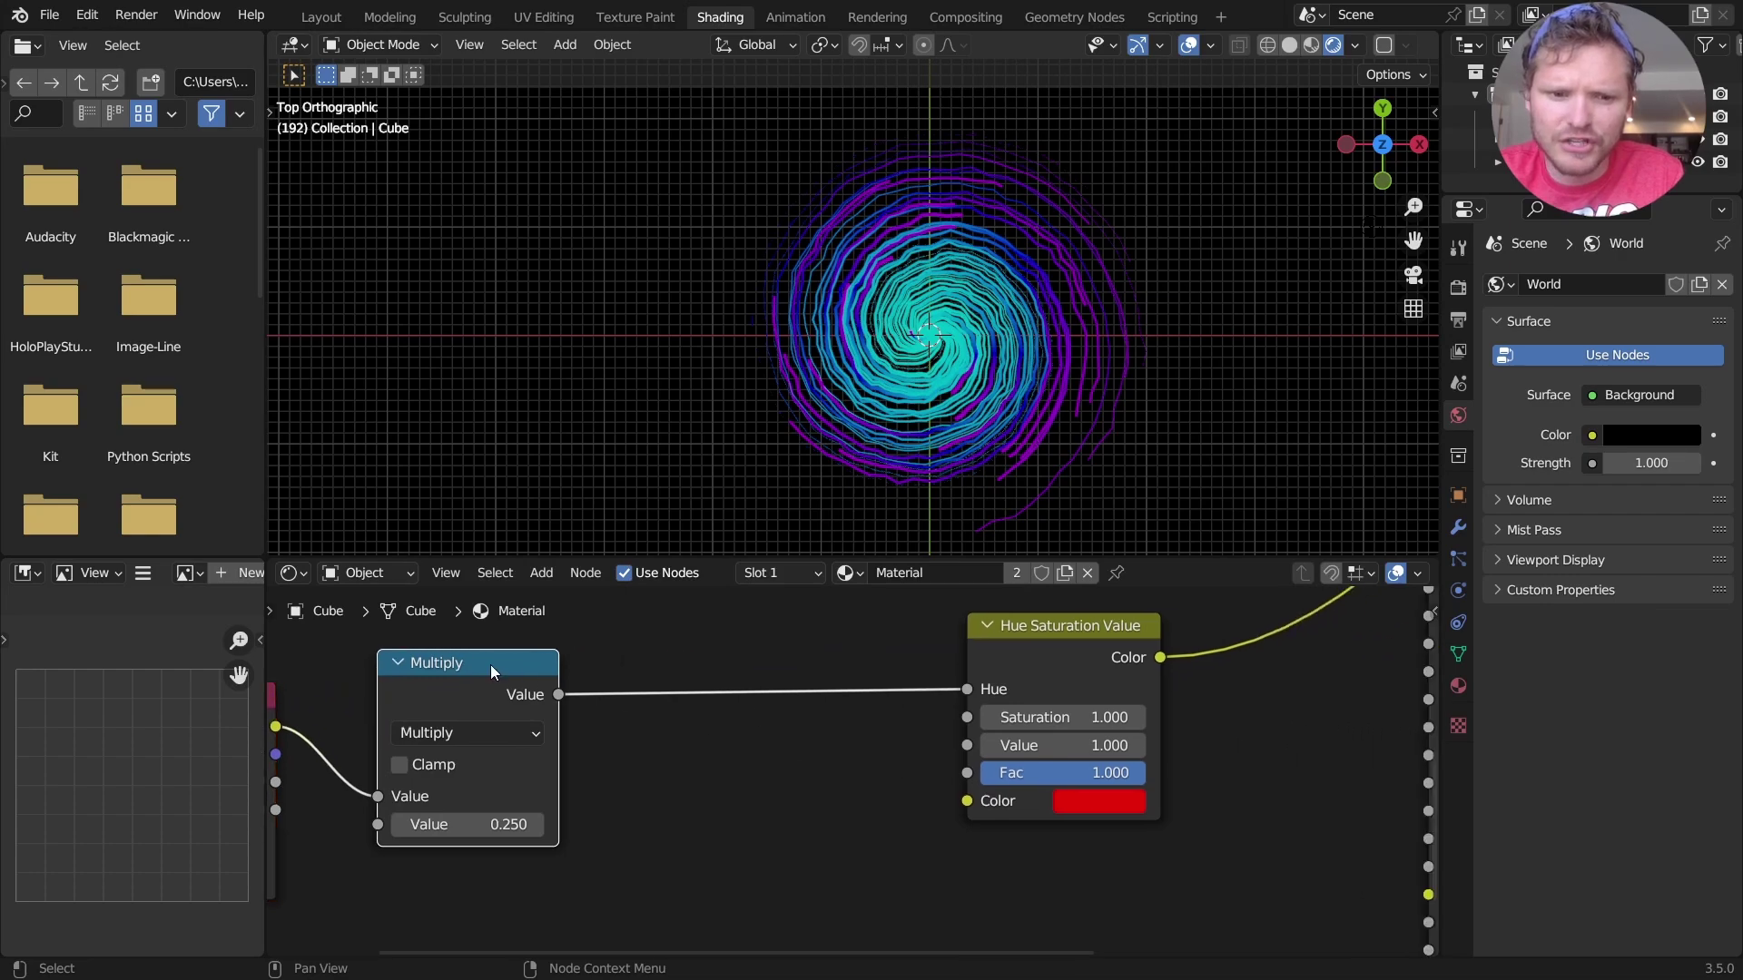
key(shift+d)
click(830, 636)
click(815, 712)
click(726, 379)
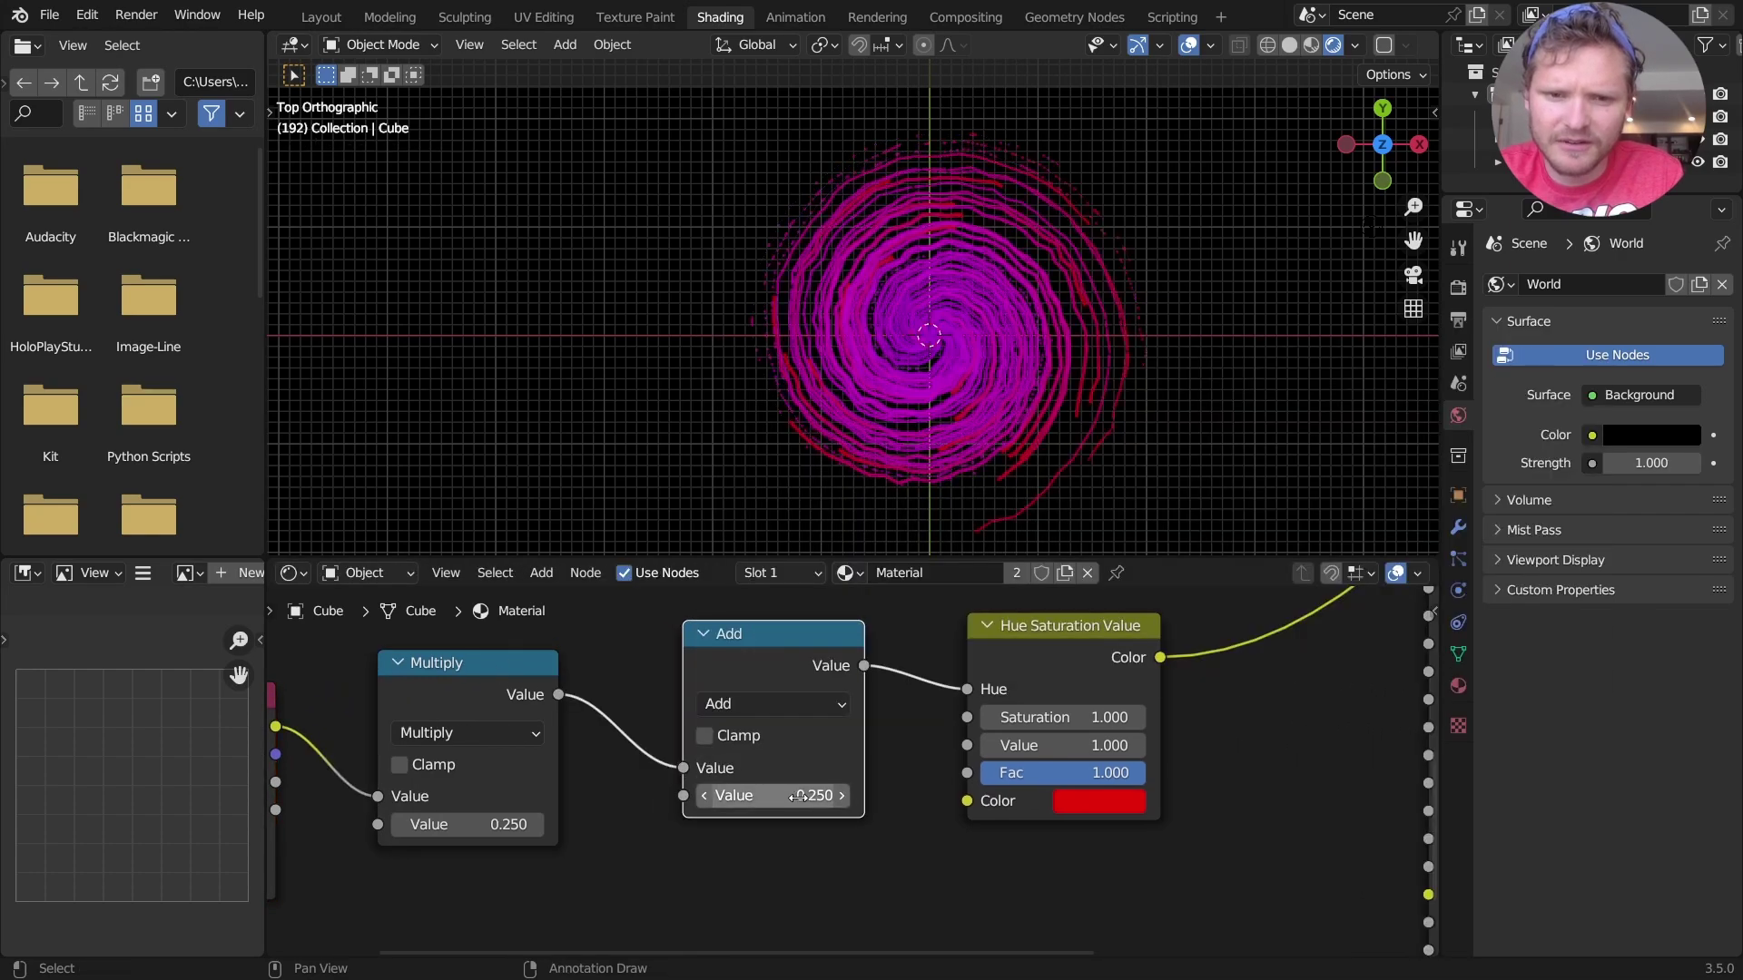
drag(799, 796, 1035, 796)
key(ctrl+x)
- Reroute the Hue Saturation Value node's Color output from the Principled BSDF's Base Color to its Emission input
middle_drag(756, 624, 528, 750)
scroll(646, 681, down, 2)
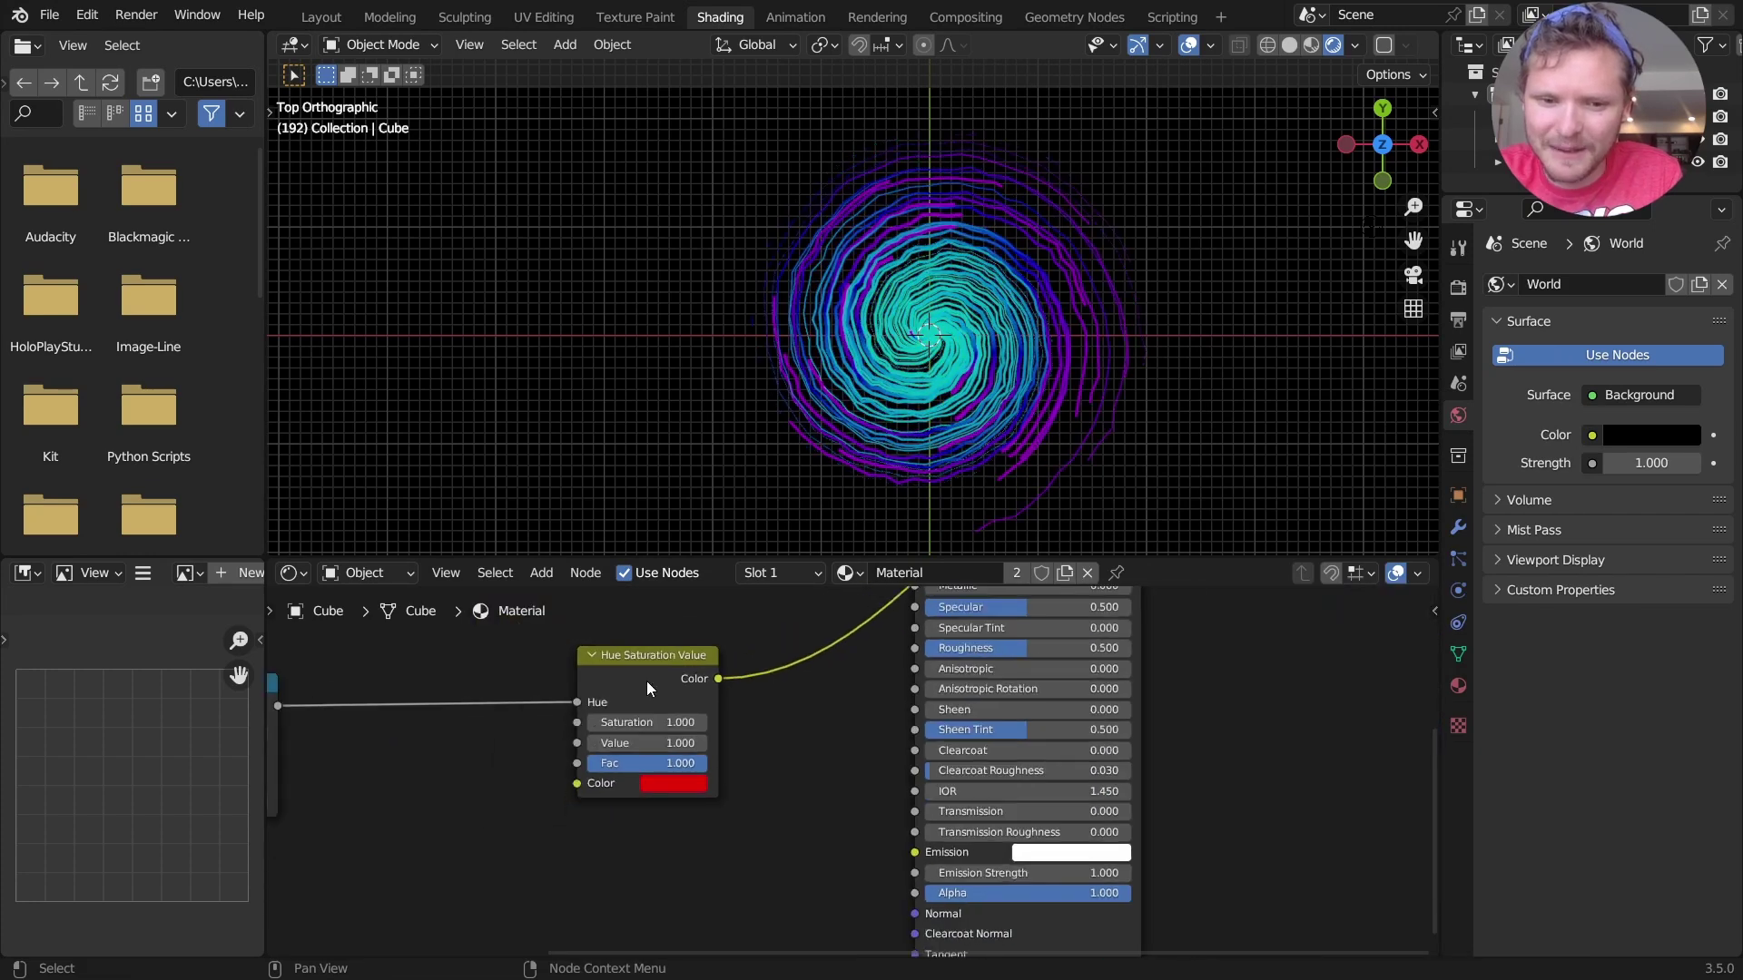
drag(717, 679, 915, 853)
shift+scroll(955, 606, up, 4)
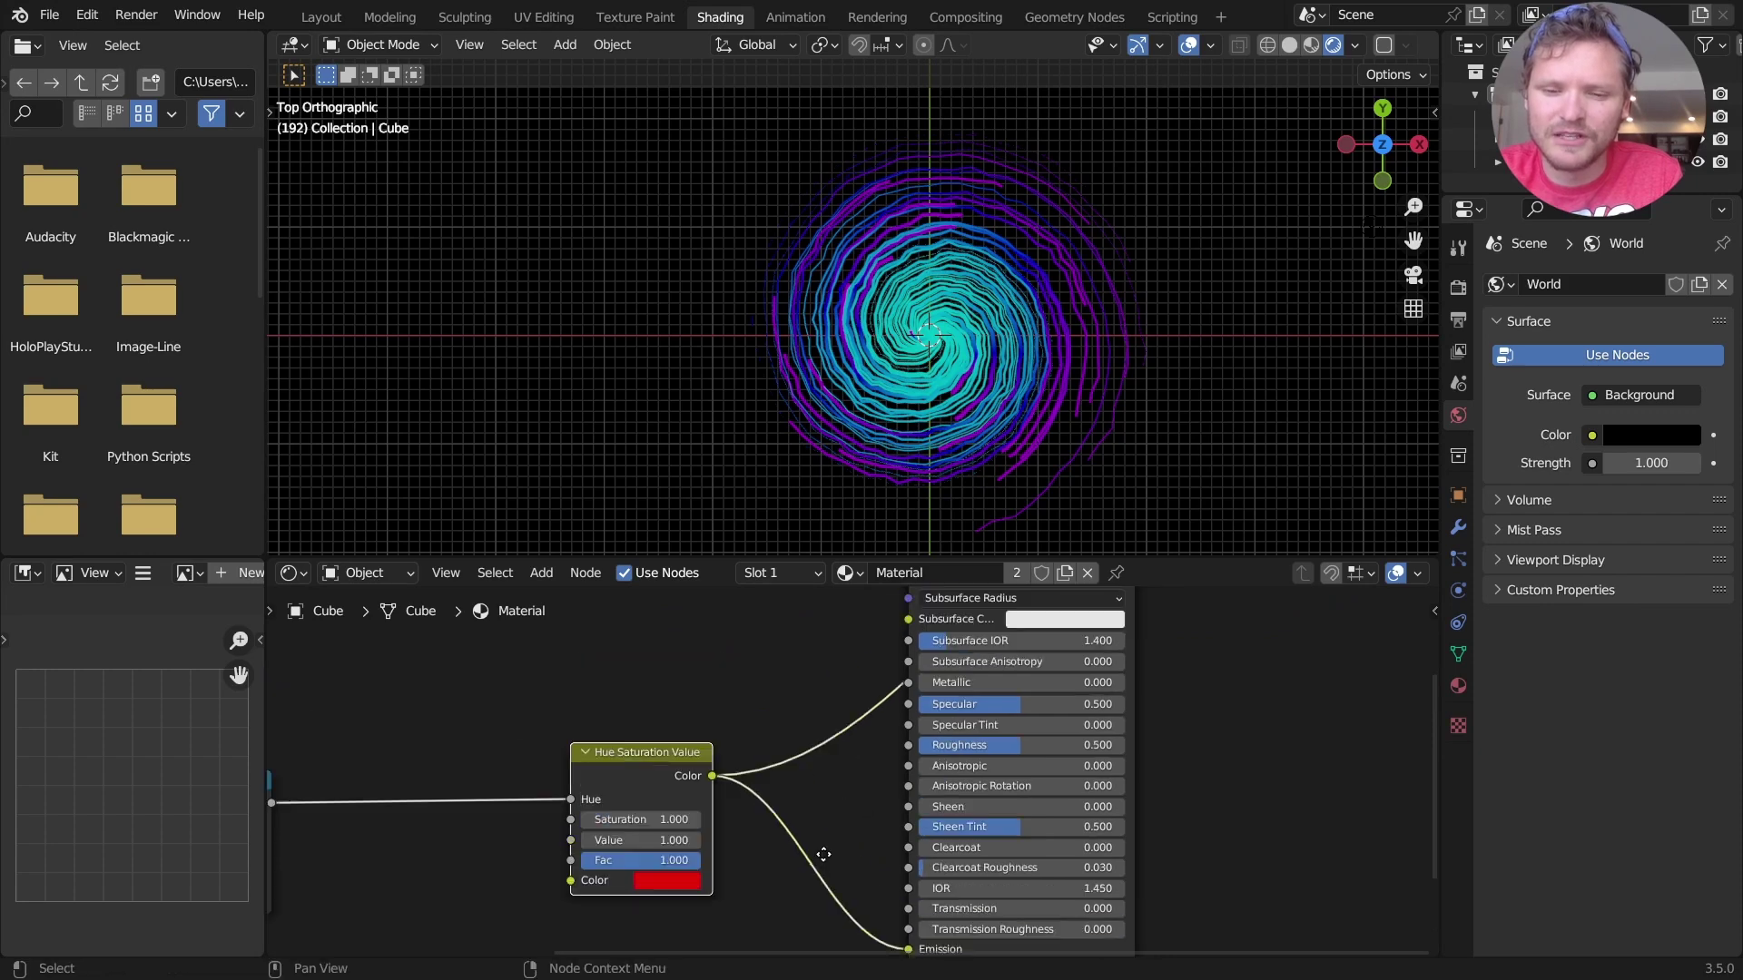
shift+scroll(958, 690, up, 2)
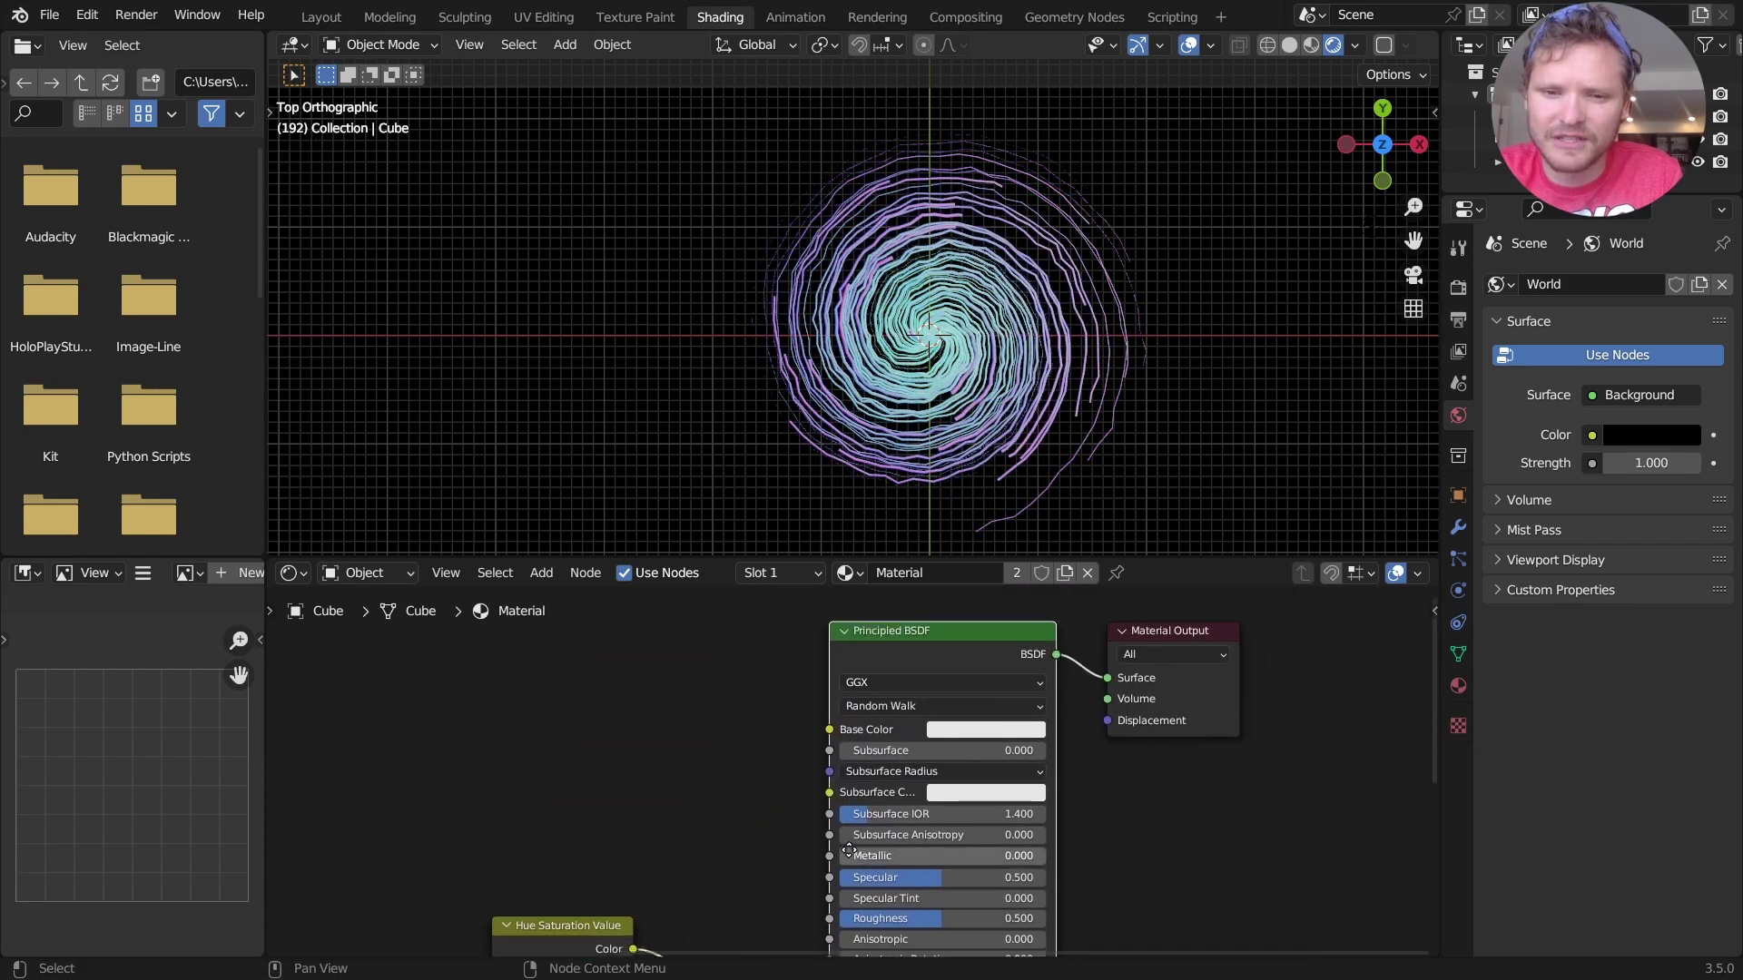
- Set the Principled BSDF's Emission Strength to 10
shift+scroll(962, 758, down, 8)
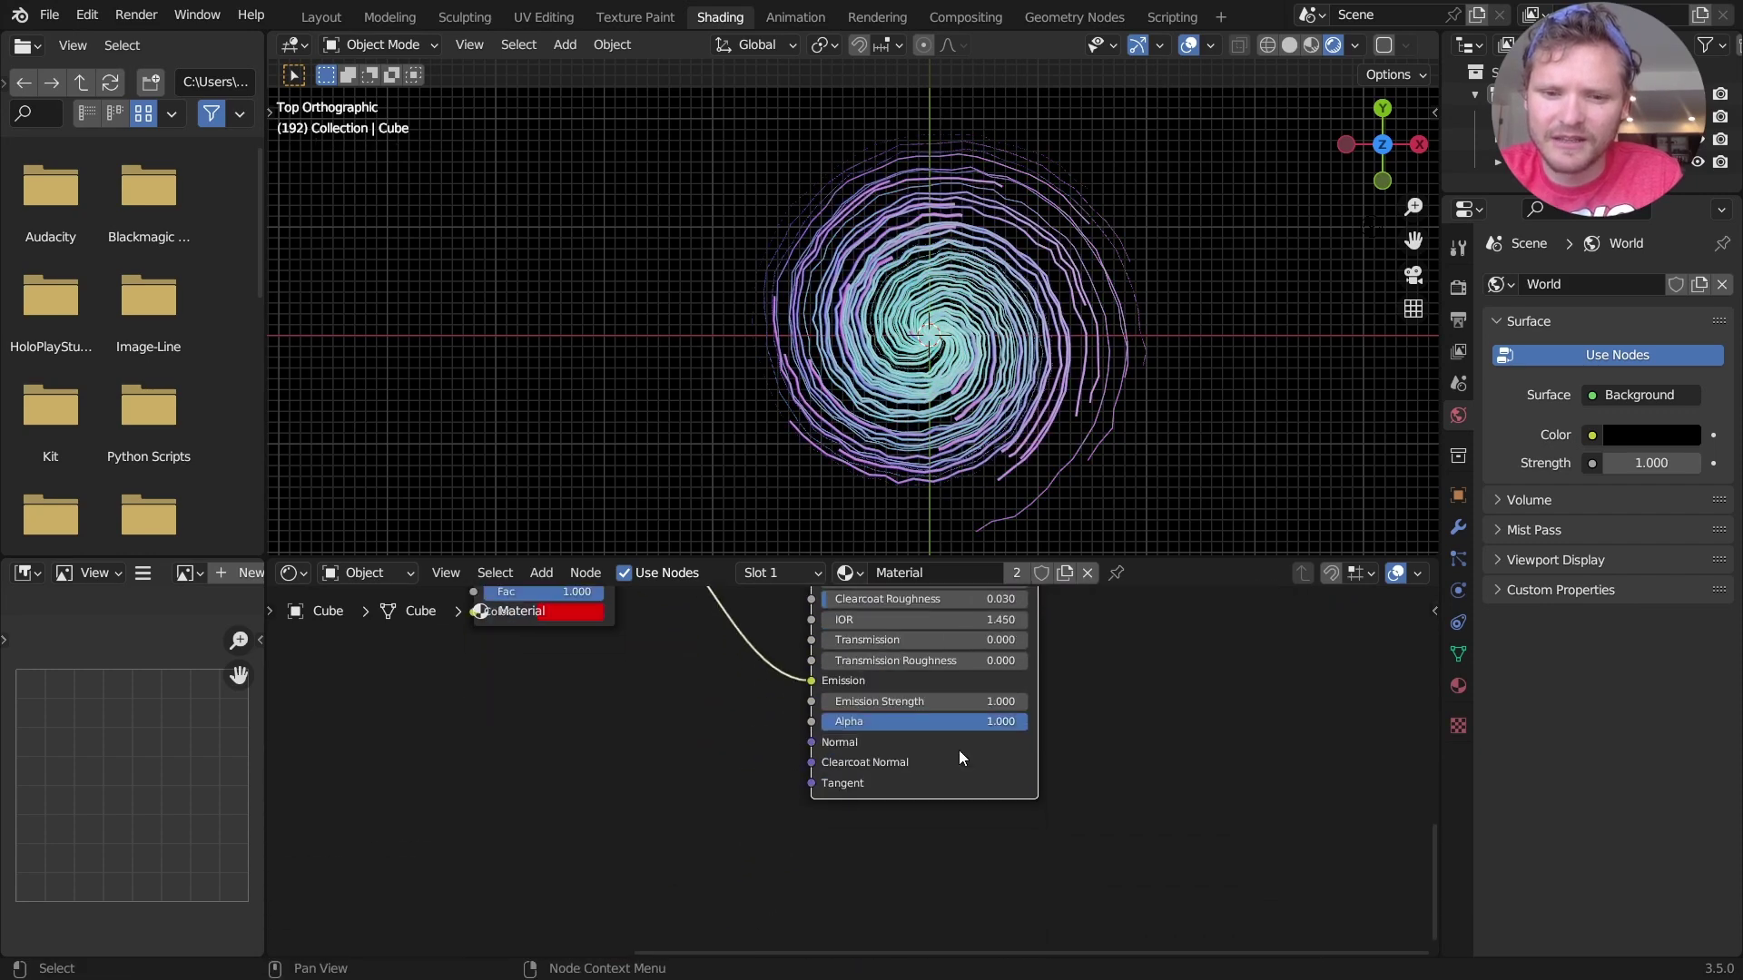
click(966, 693)
text(15)
key(Return)
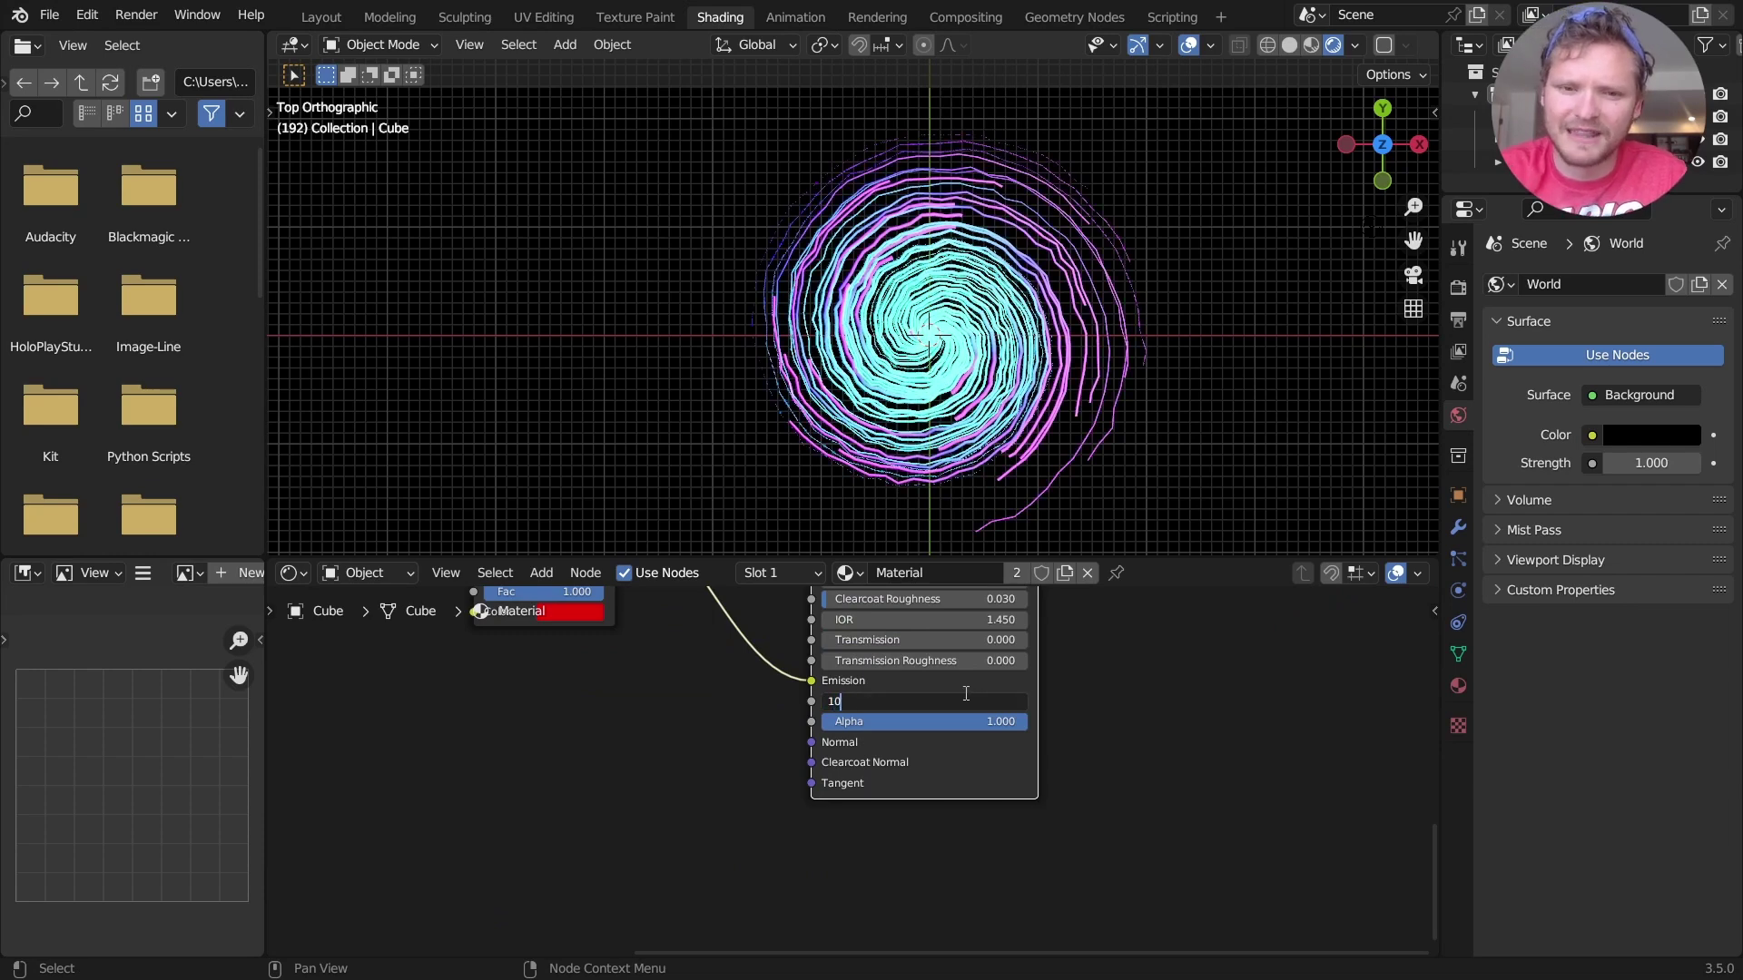
key(Return)
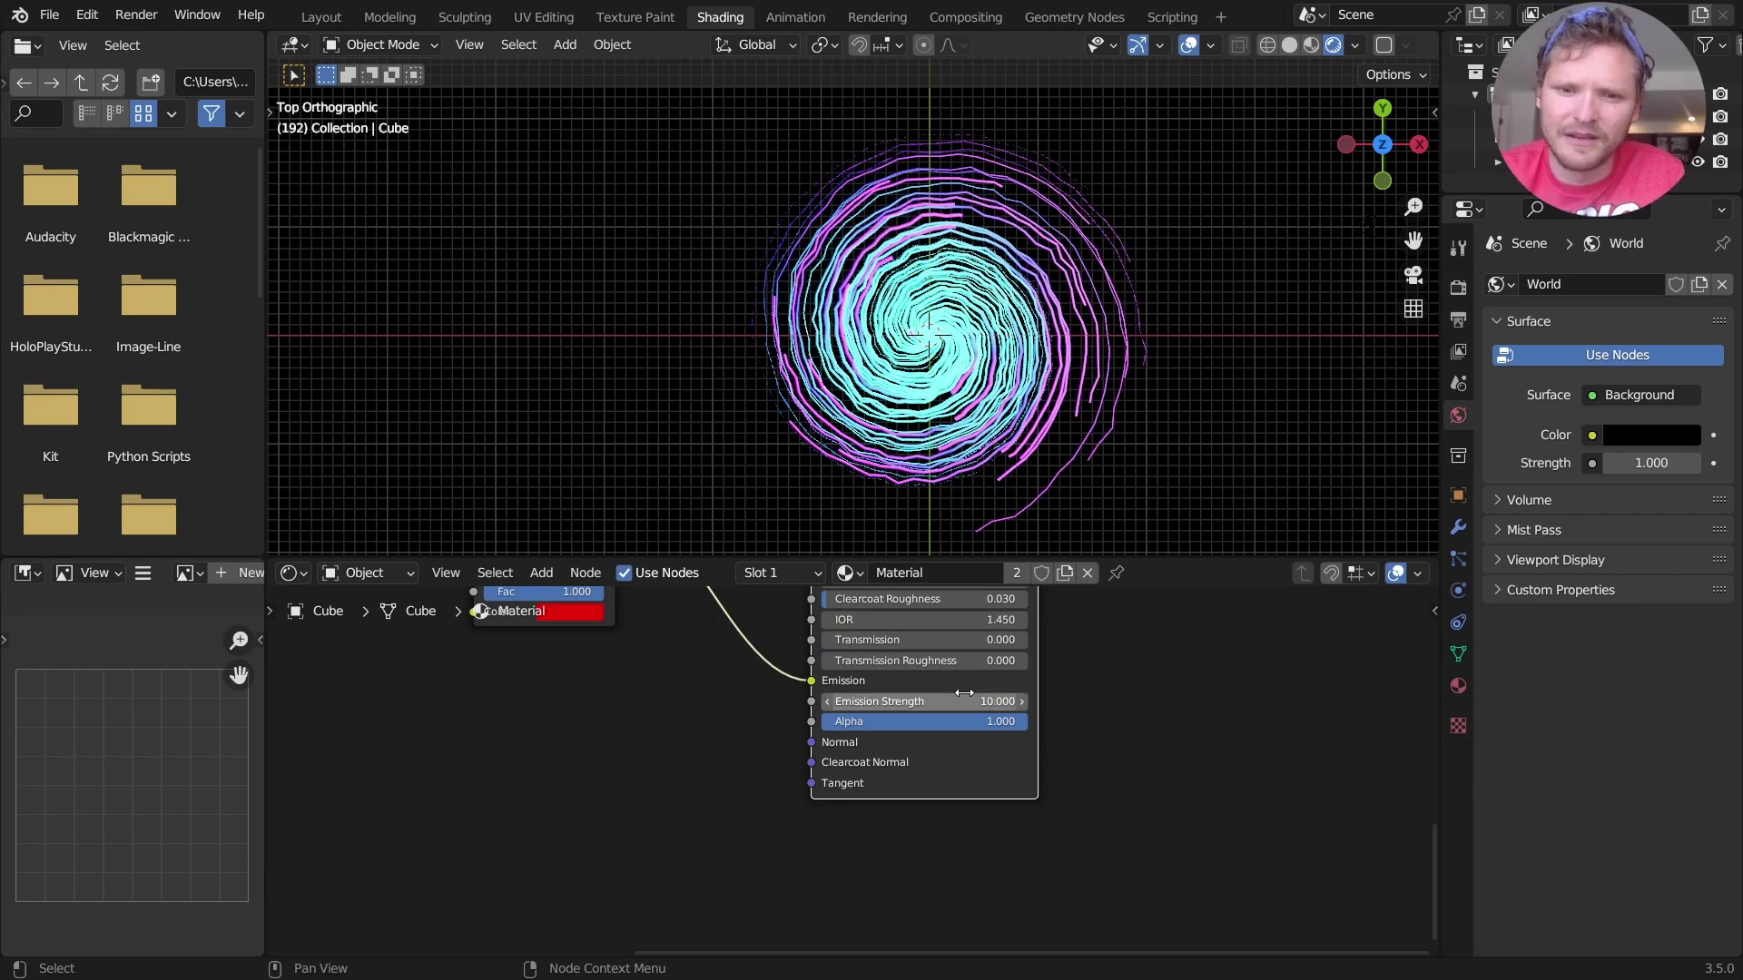
- Hide the viewport overlays and enable Bloom in the Eevee render settings, checking the glow during playback
click(1185, 46)
click(1455, 289)
click(1514, 474)
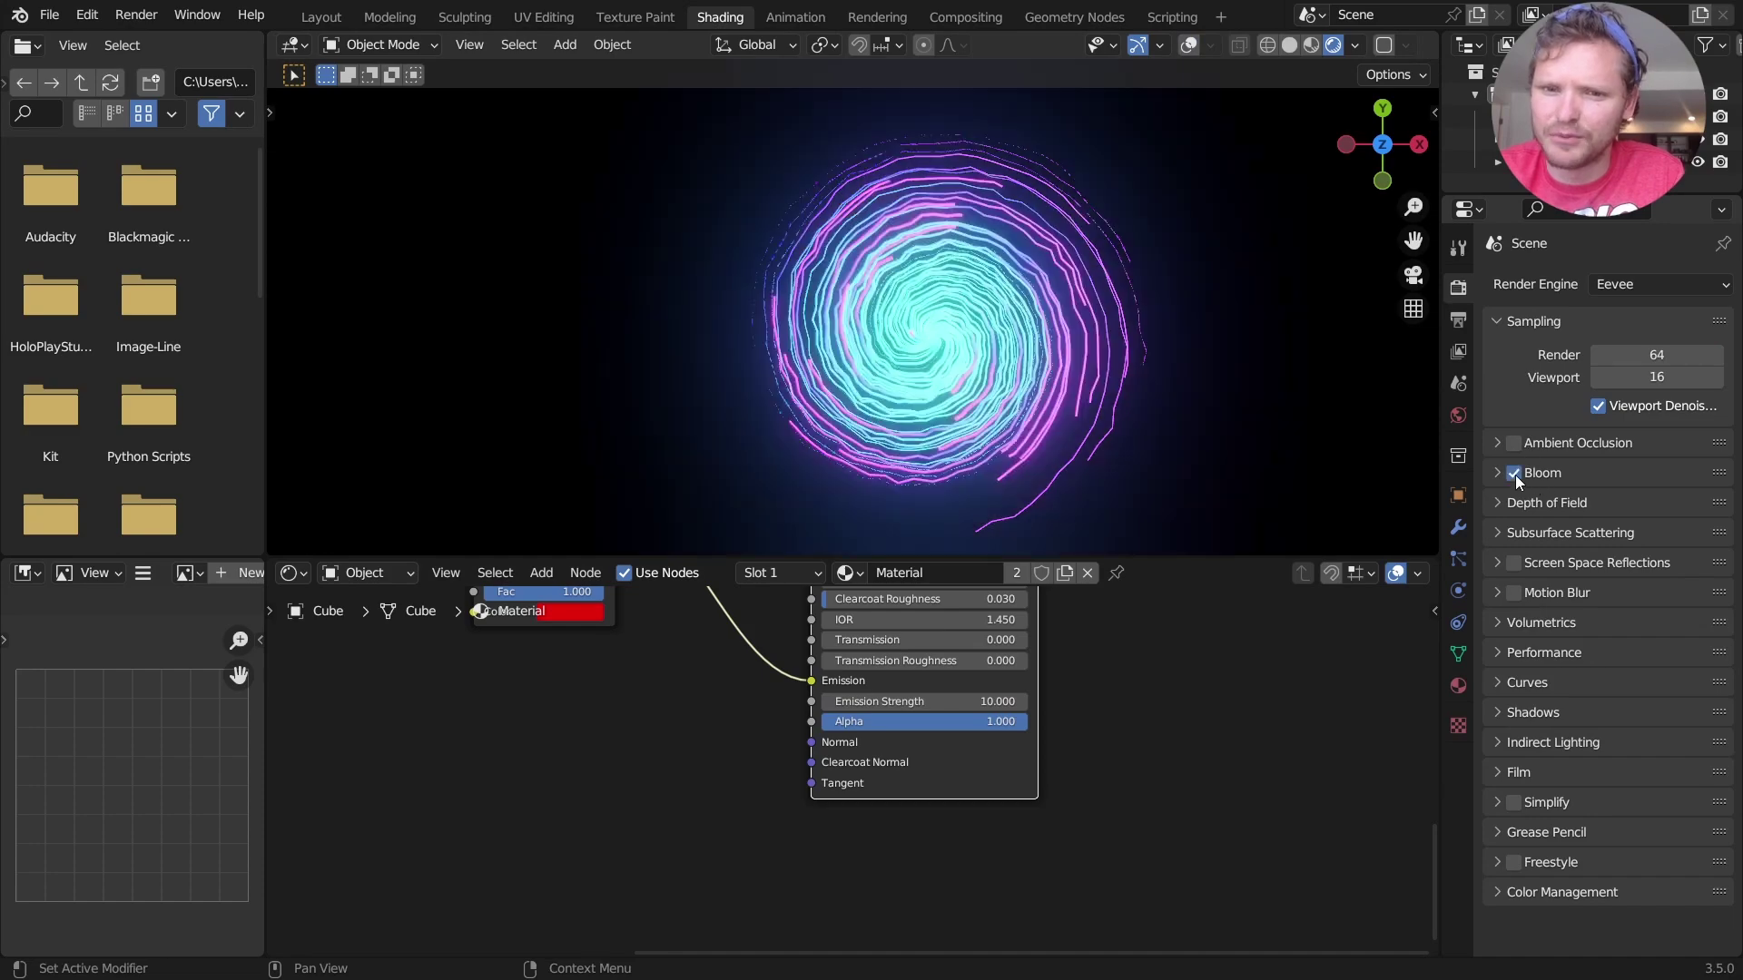
key(space)
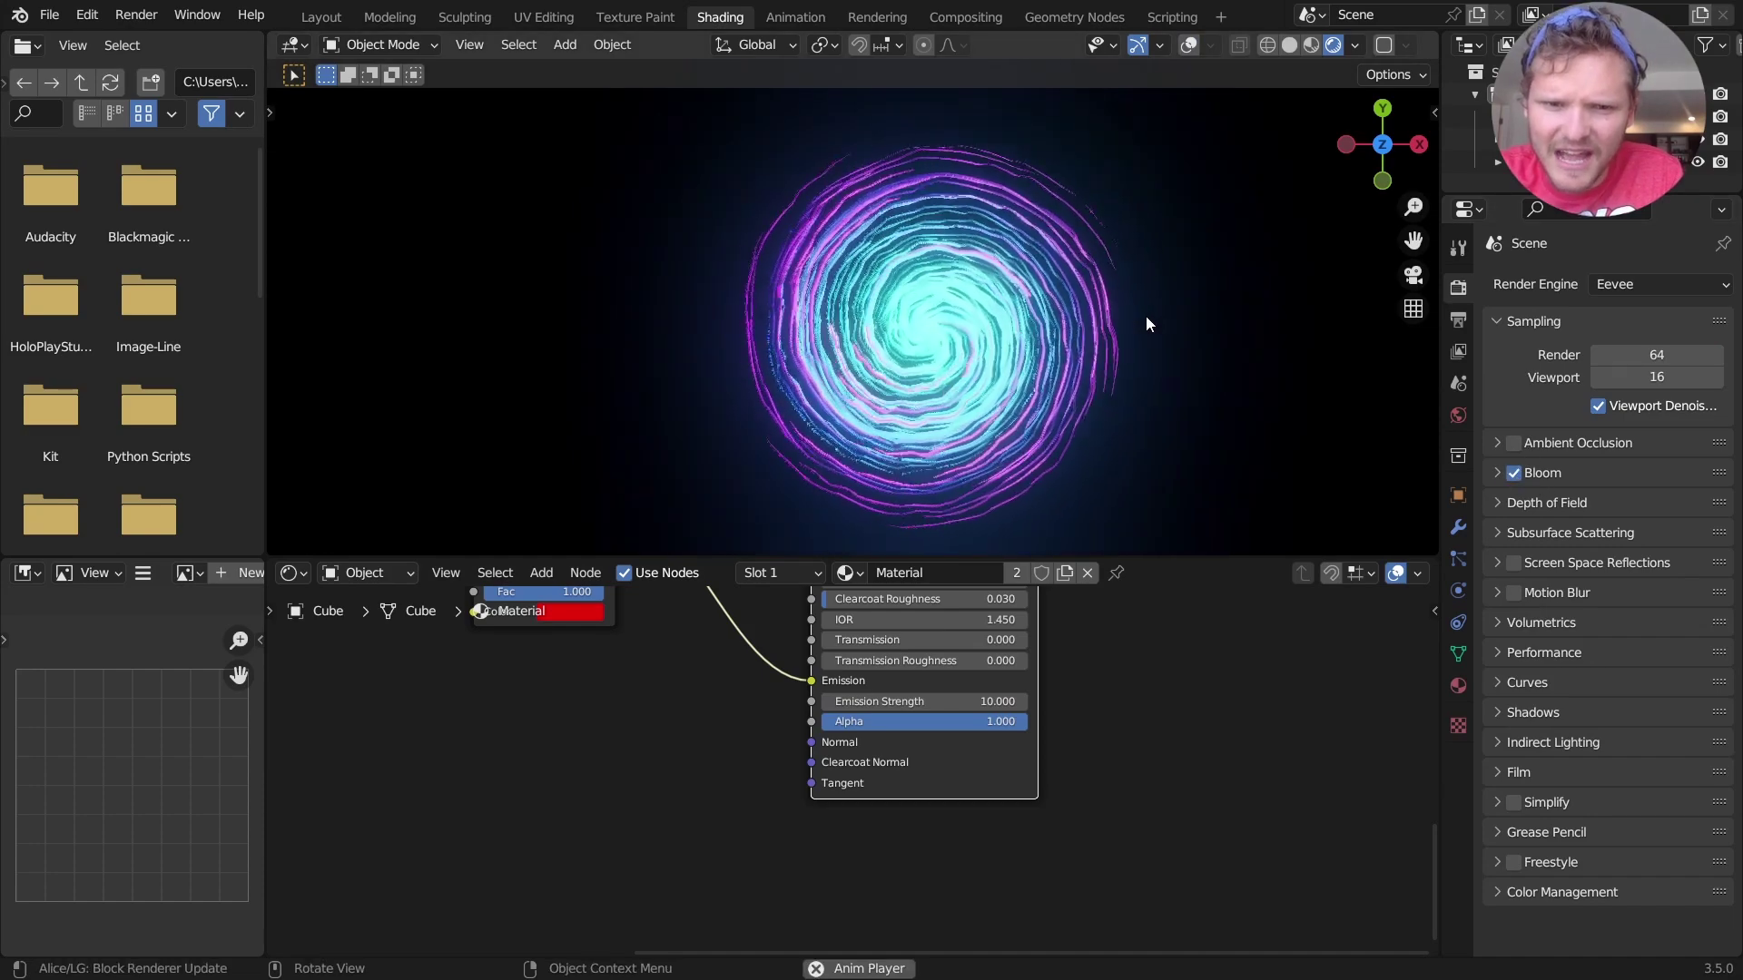
key(space)
- Duplicate the Multiply node, feed it the Attribute node's Color output and set its value to 15
middle_drag(613, 655, 890, 721)
scroll(614, 687, down, 2)
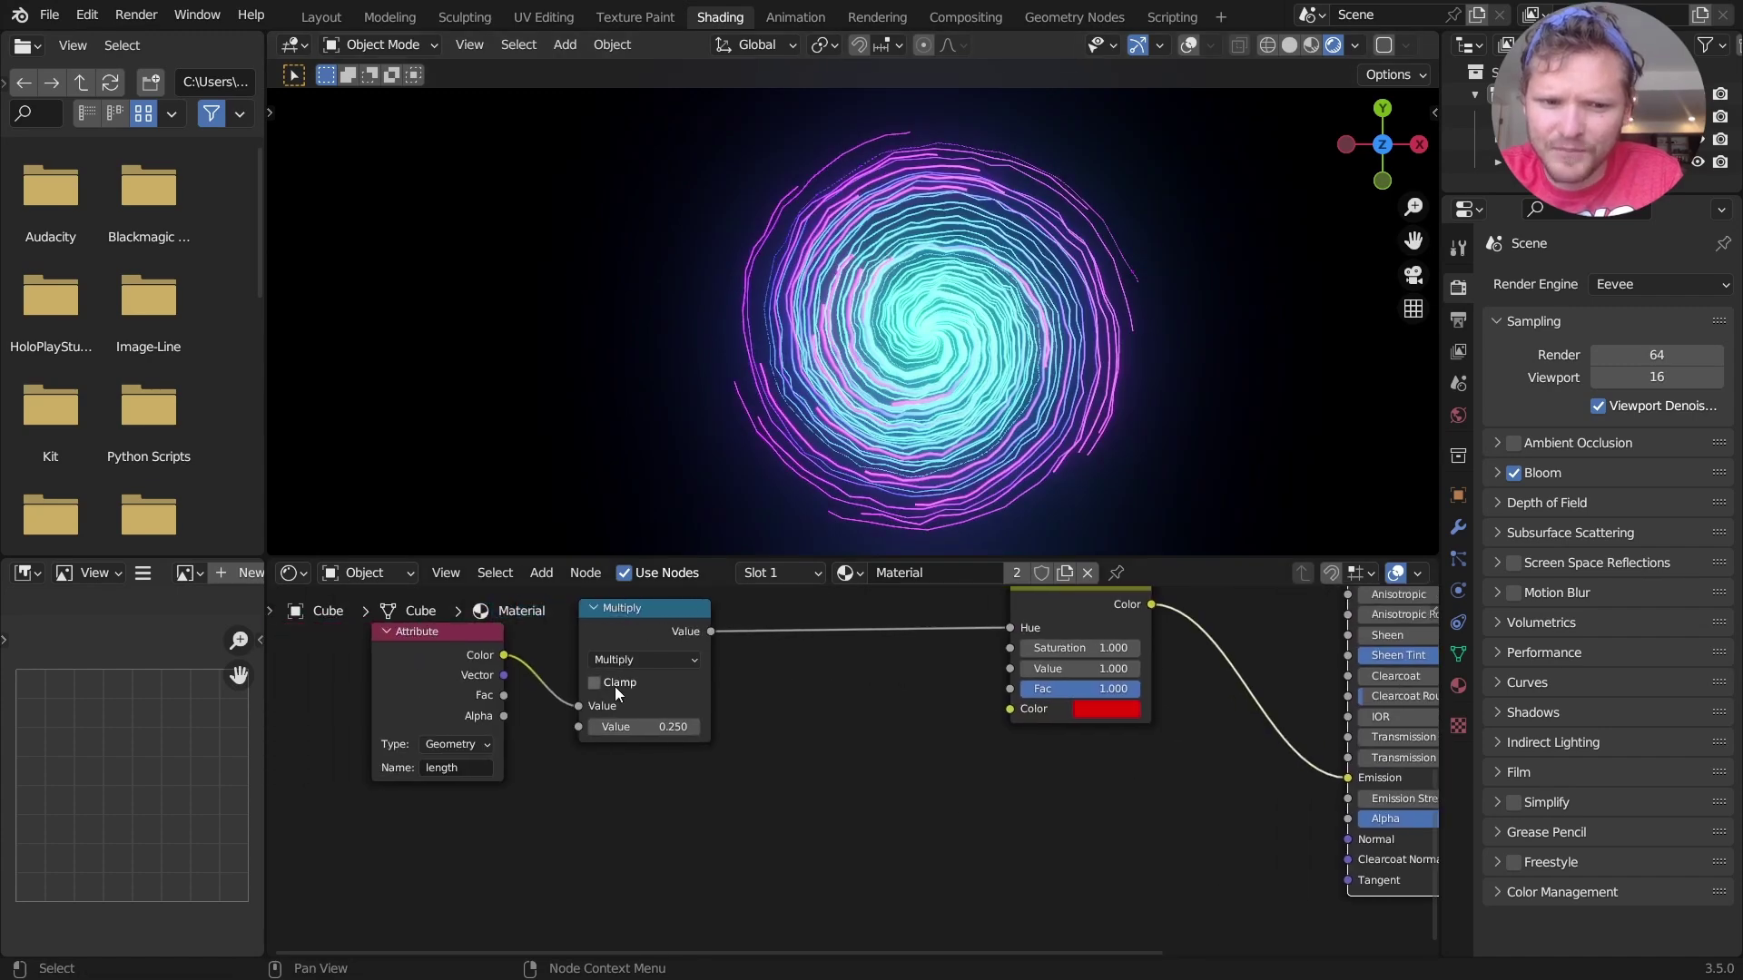
middle_drag(607, 679, 513, 677)
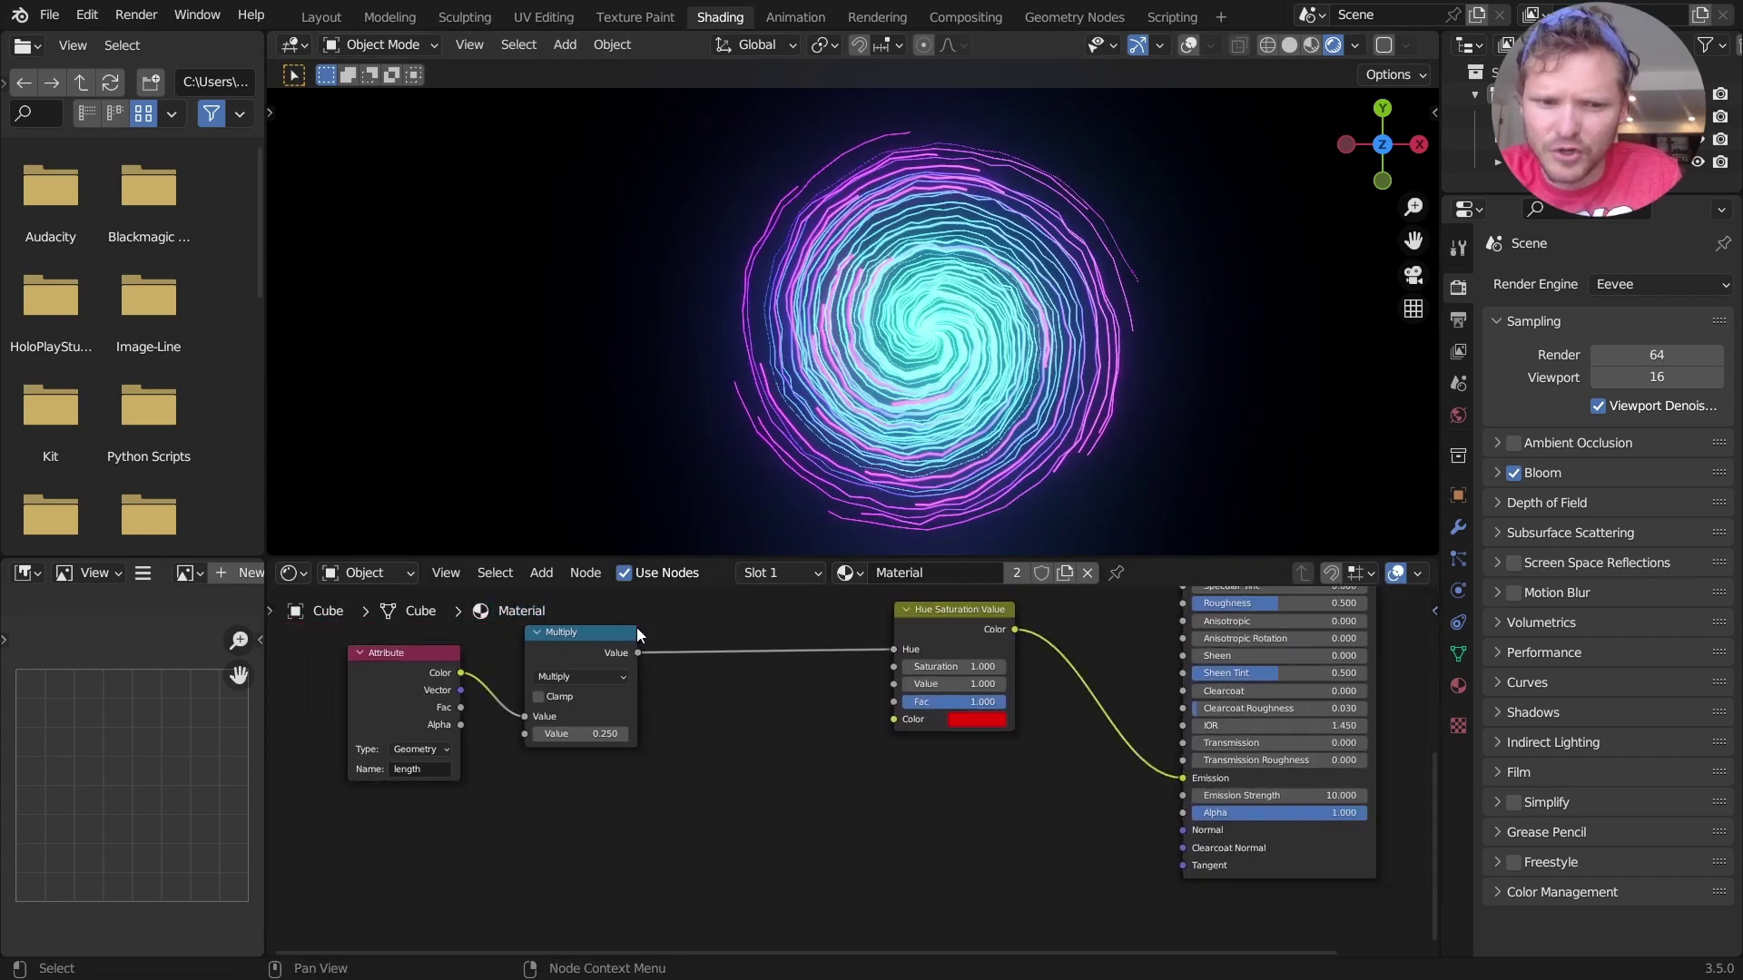
key(shift+d)
click(650, 801)
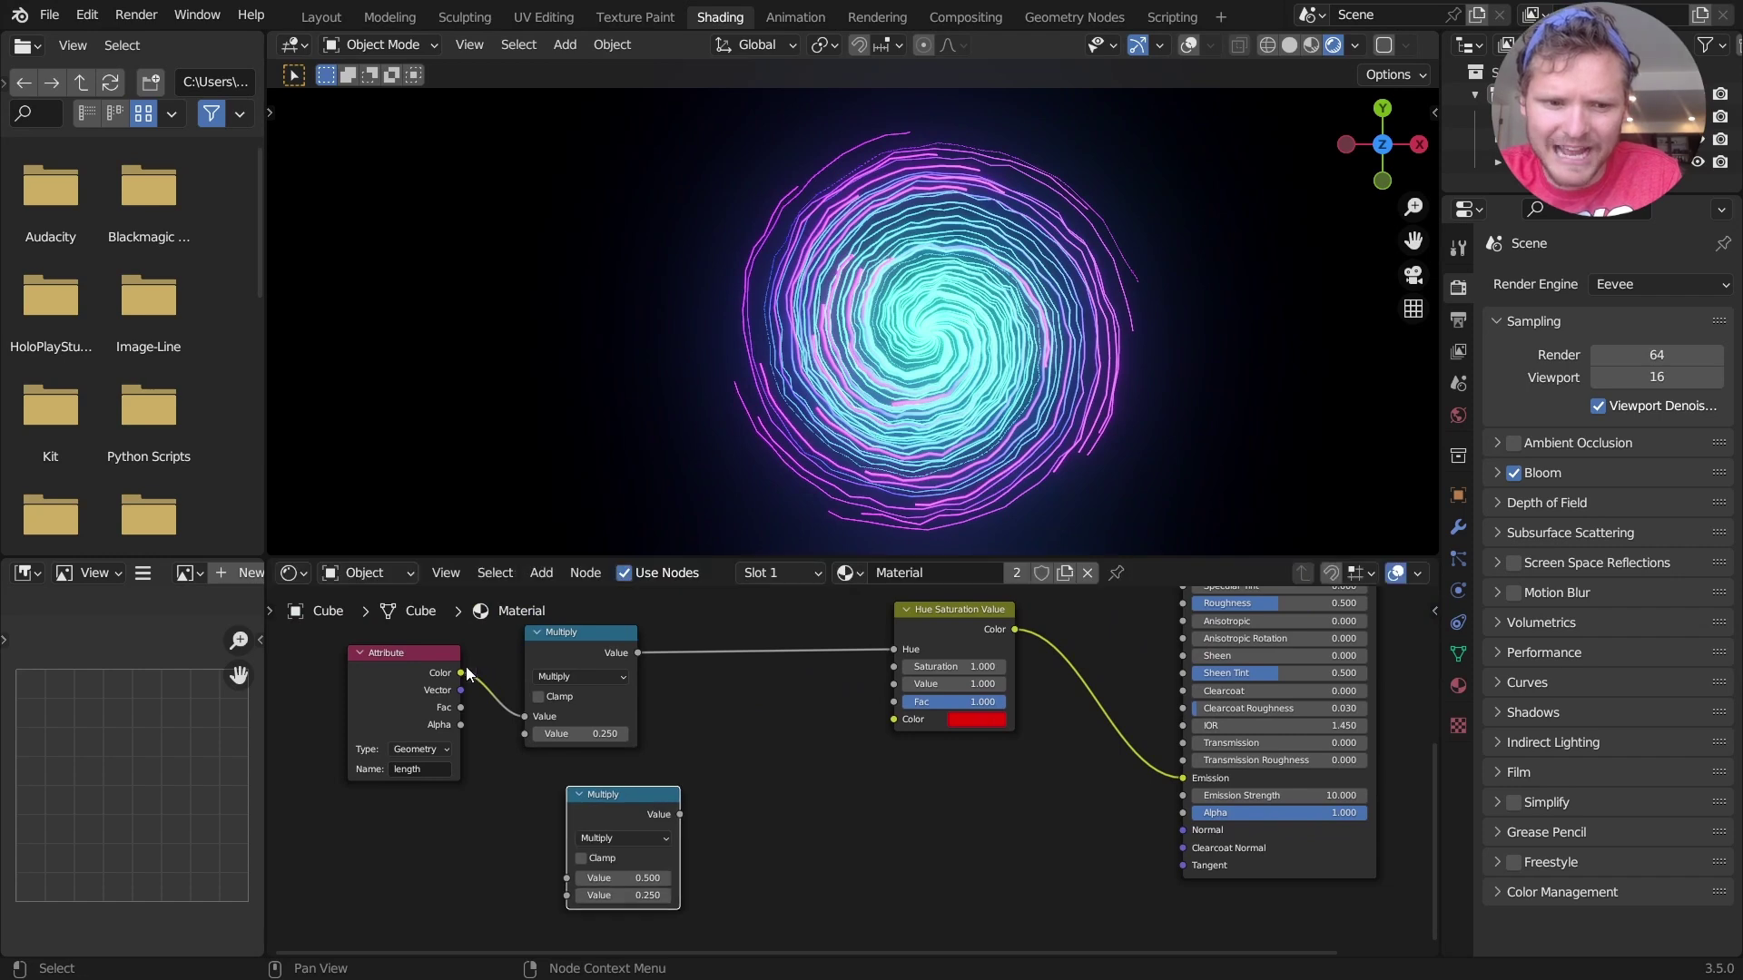
drag(459, 673, 568, 878)
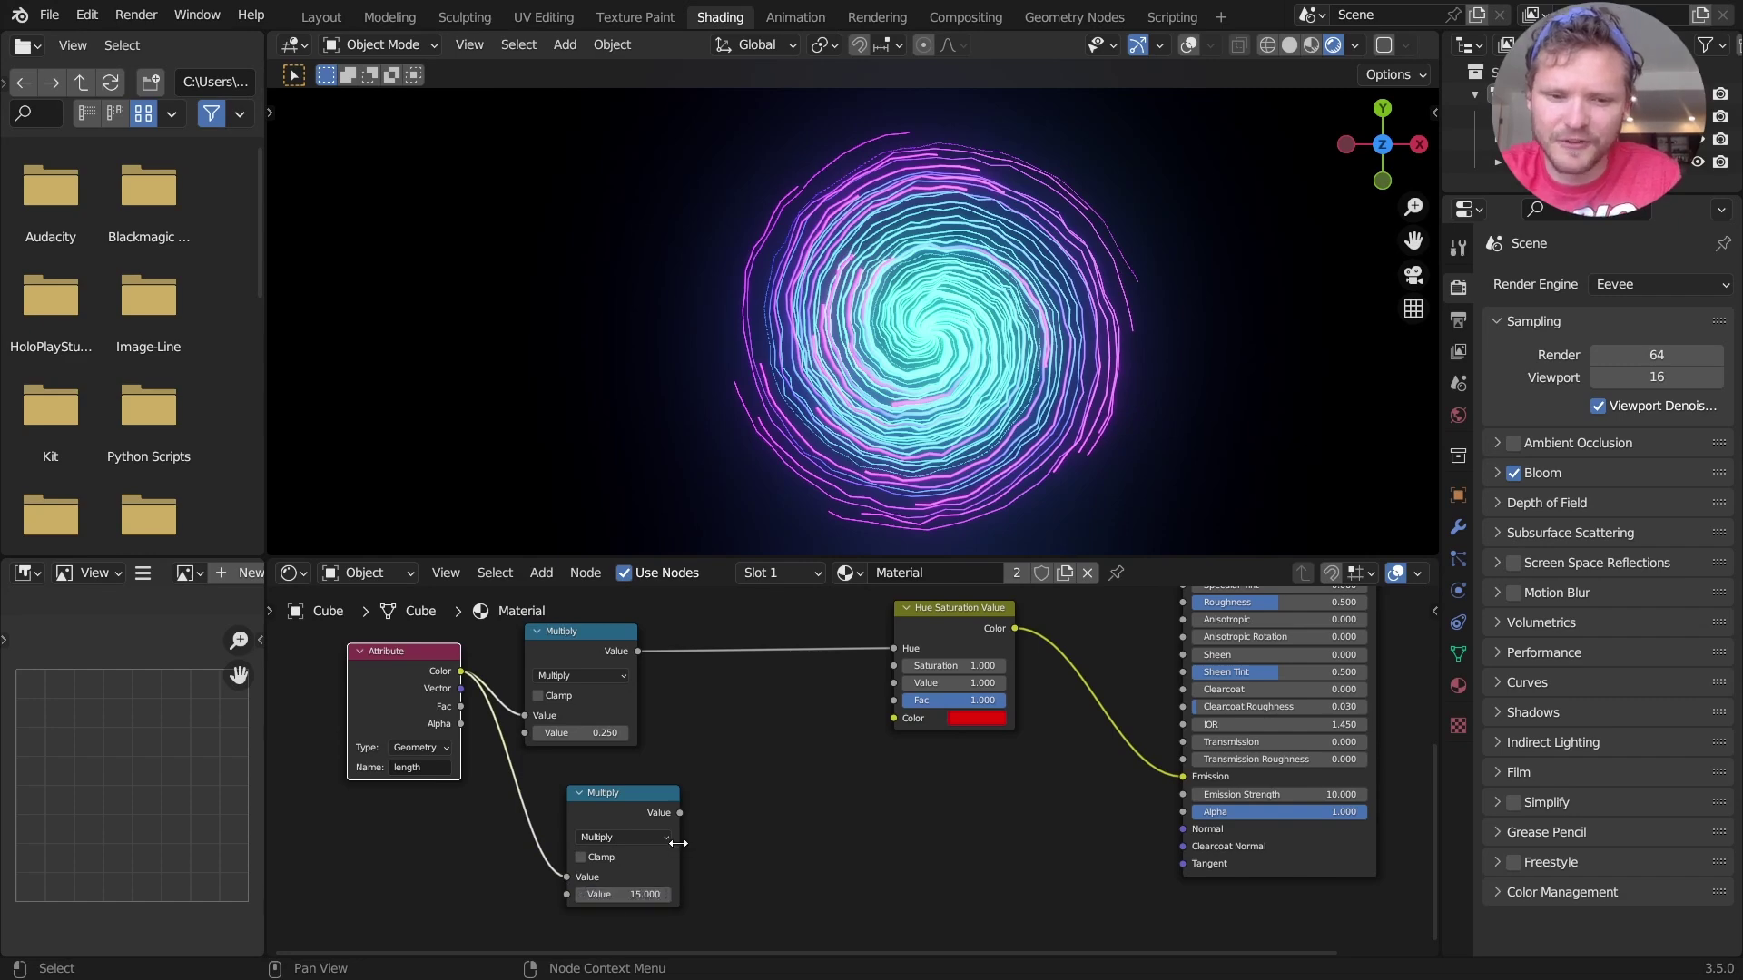
- Connect the Multiply node with value 15 to the Principled BSDF's Emission Strength and preview the animation
drag(680, 813, 819, 824)
drag(1217, 795, 1195, 792)
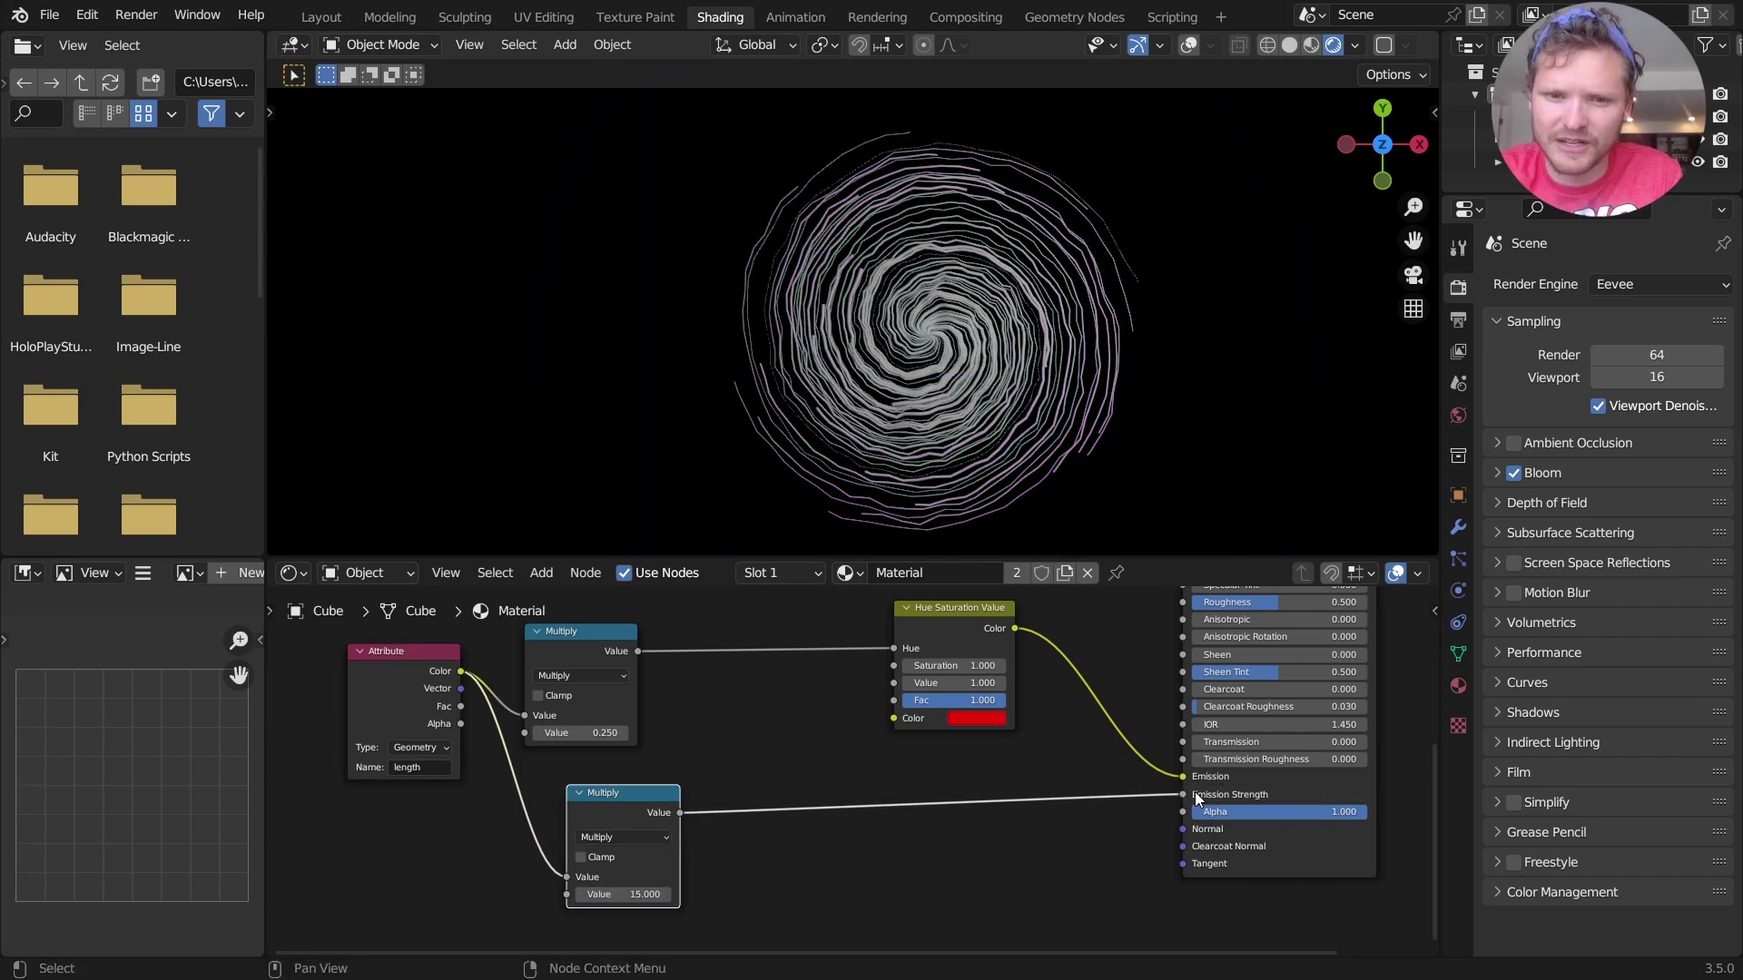
key(Home)
key(space)
- Insert a duplicated Math node set to Add between the 0.25 Multiply node and Hue, and shift its value to about 1.31
scroll(1059, 644, up, 4)
middle_drag(1051, 652, 906, 726)
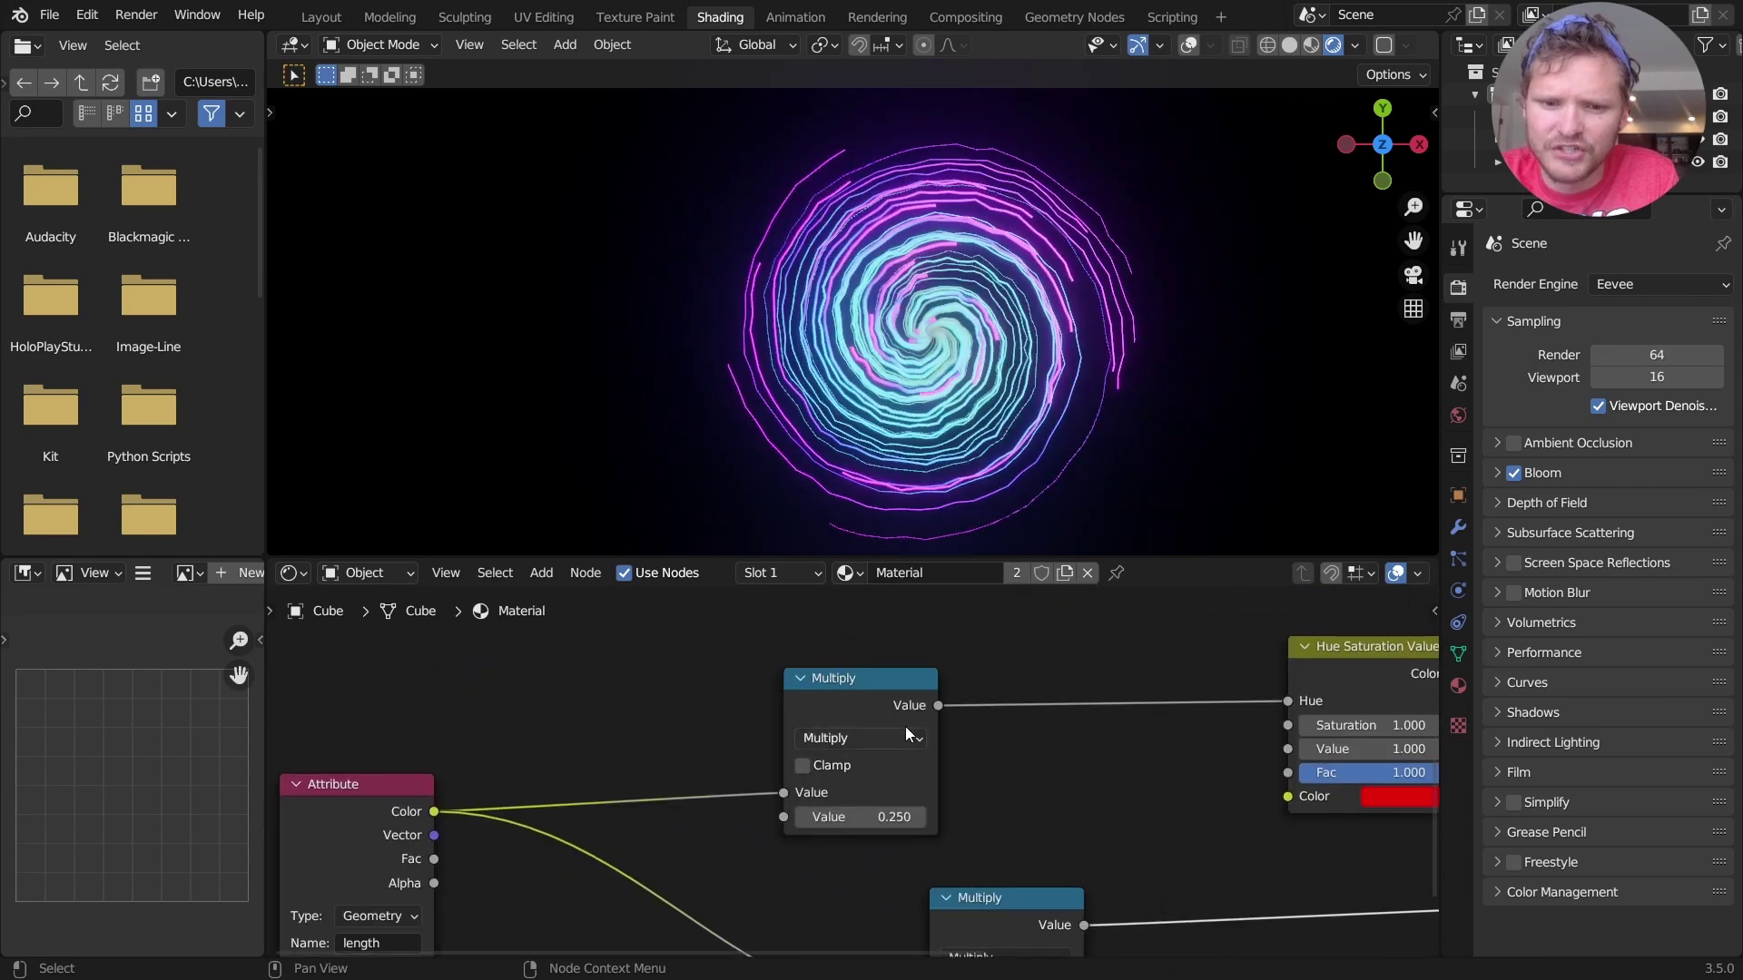
drag(906, 726, 784, 719)
key(shift+d)
click(1004, 685)
click(998, 733)
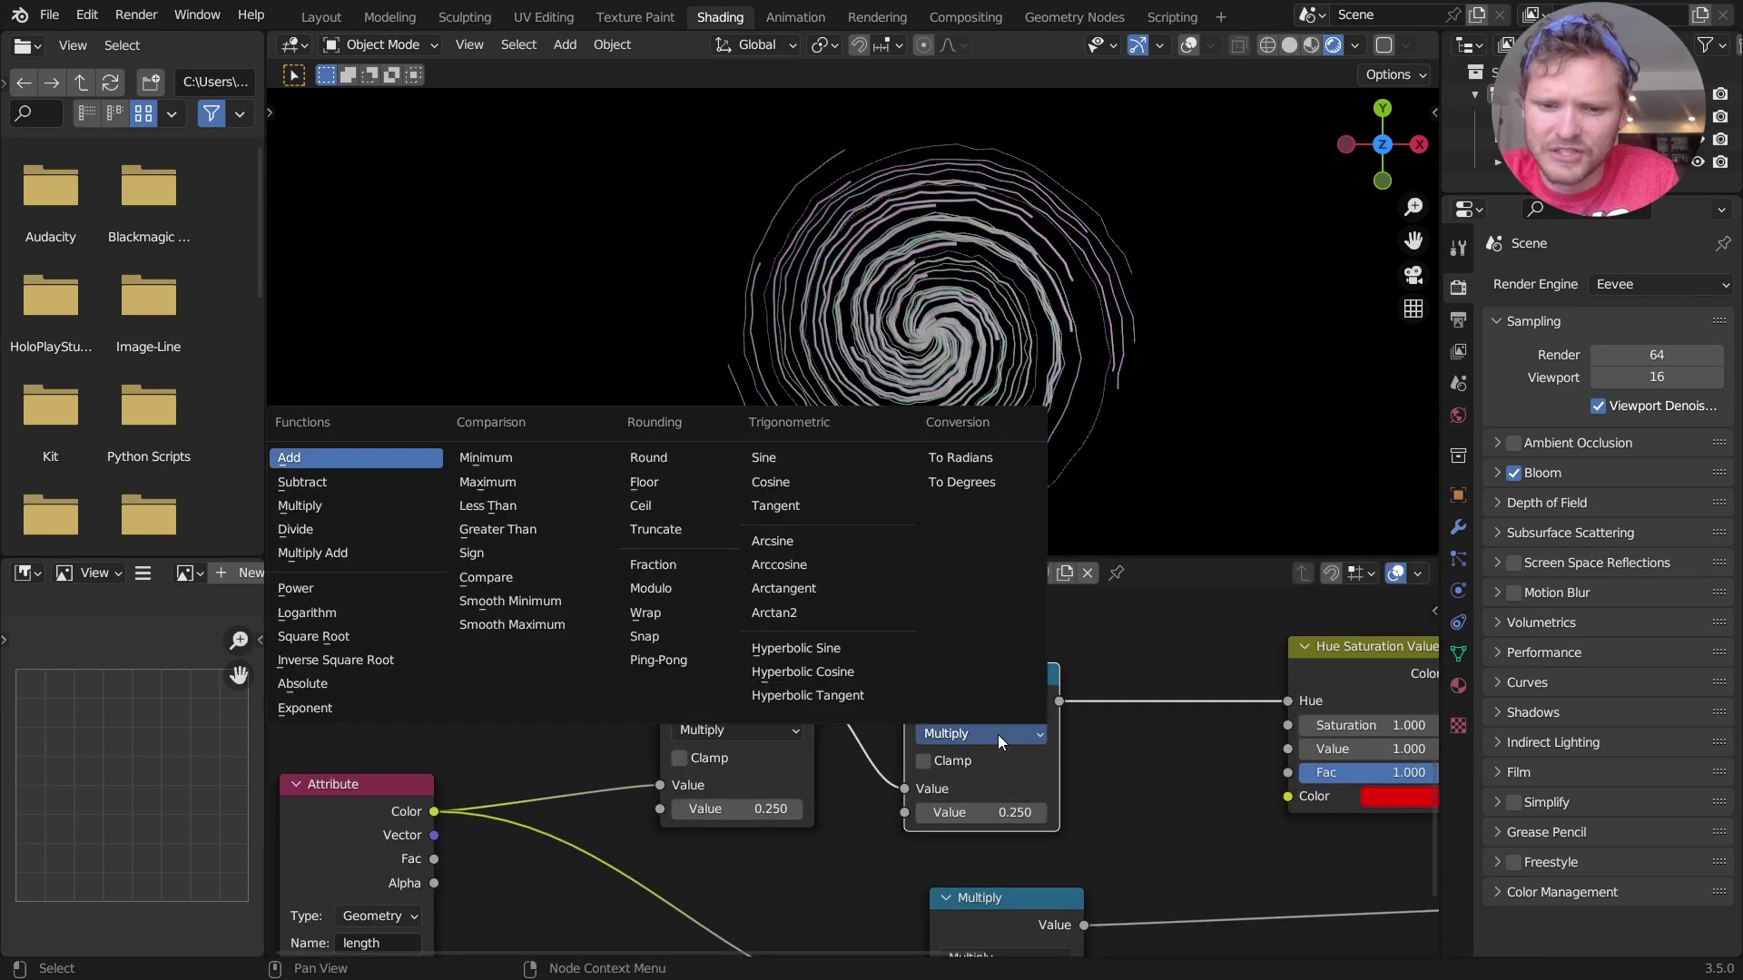
key(a)
mouse_move(980, 813)
mouse_down()
mouse_move(1008, 812)
mouse_move(988, 813)
mouse_up()
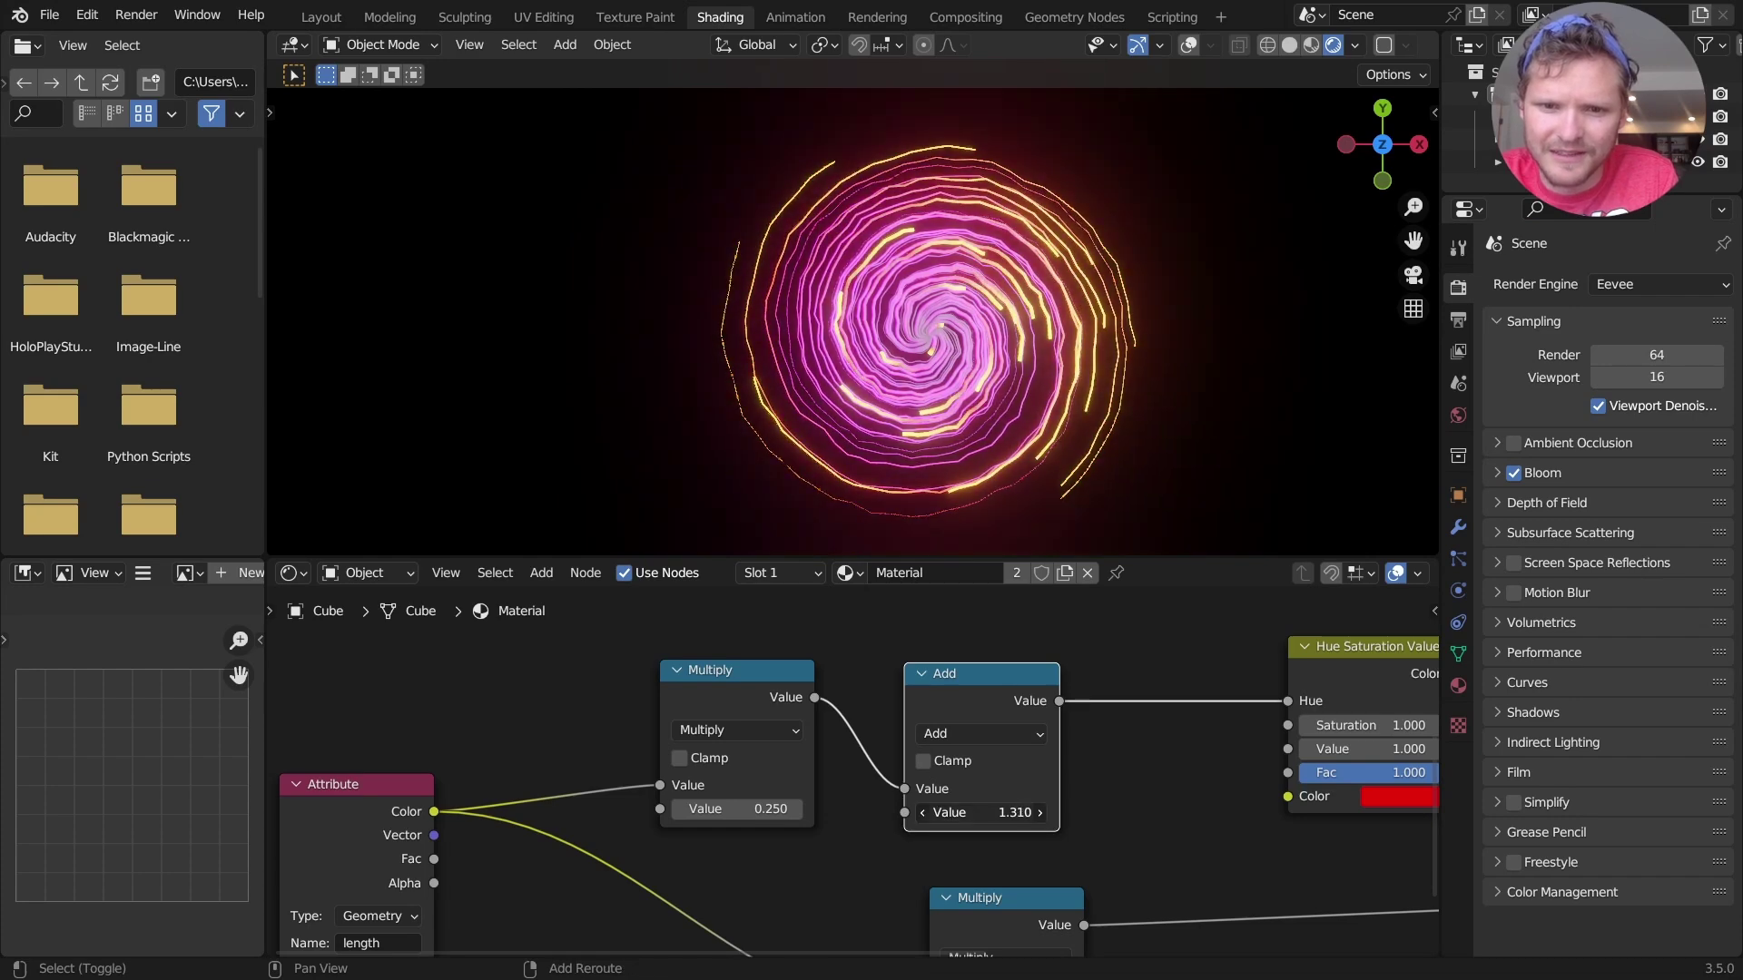
key(space)
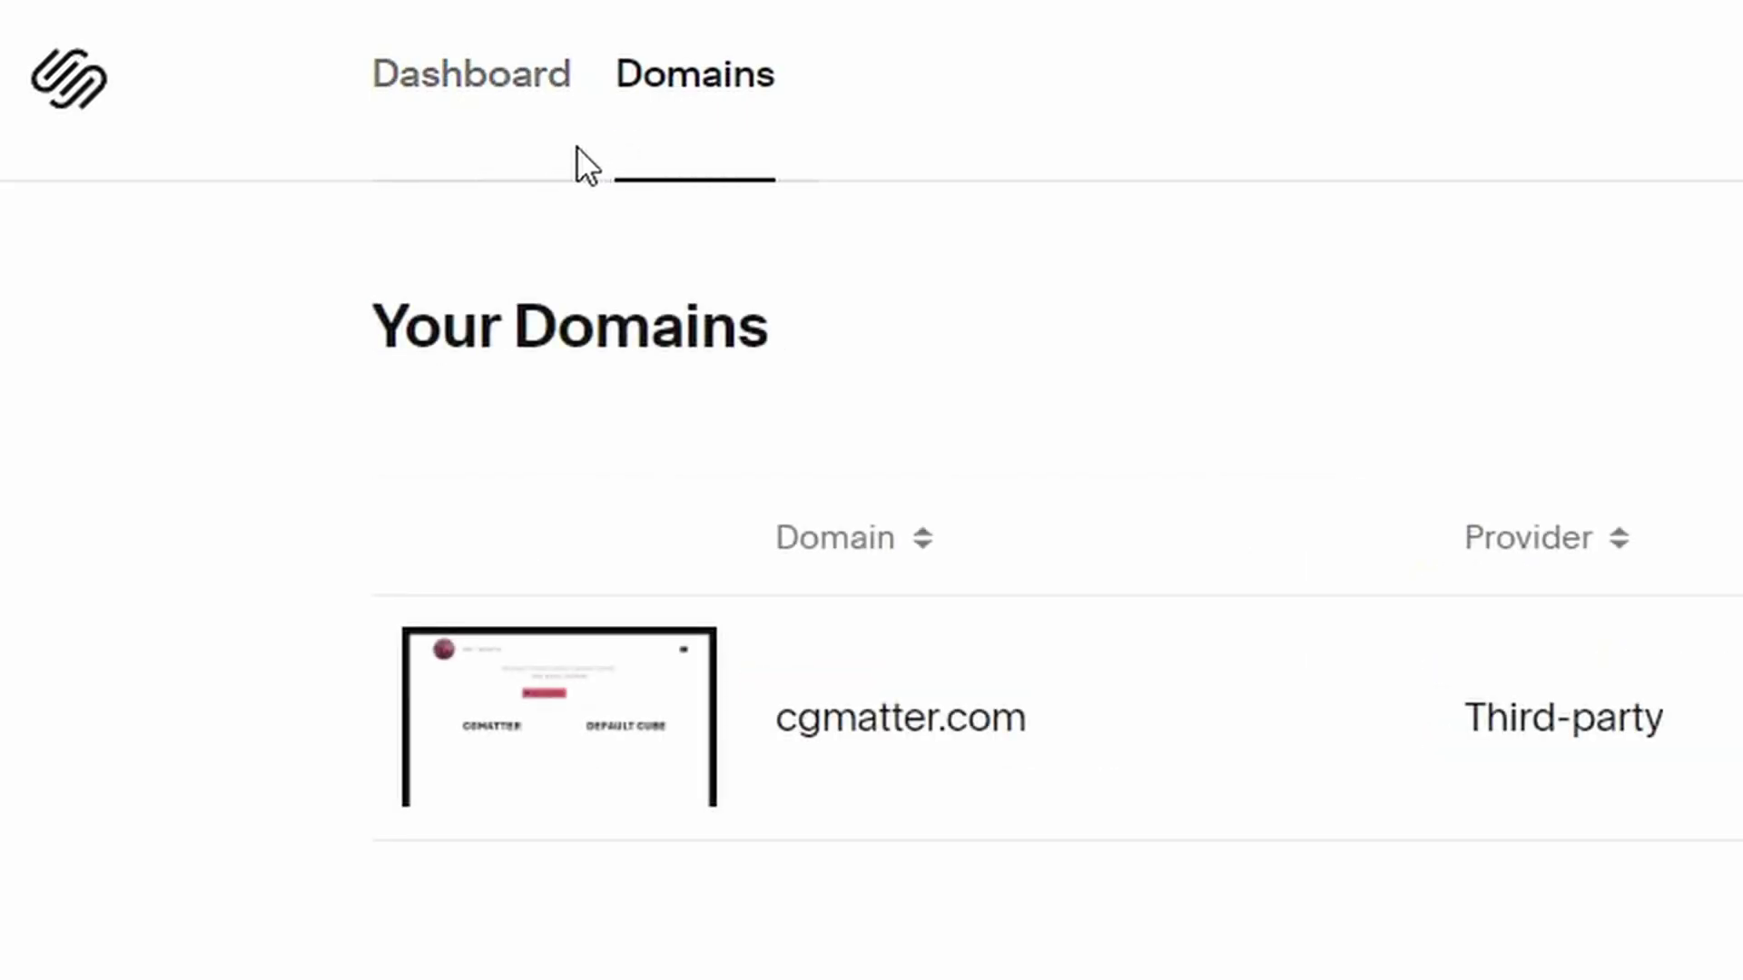
- Switch to Squarespace, open the cgmatter.com page for editing and try moving the CGMATTER video under the DEFAULT CUBE heading
click(531, 113)
click(700, 98)
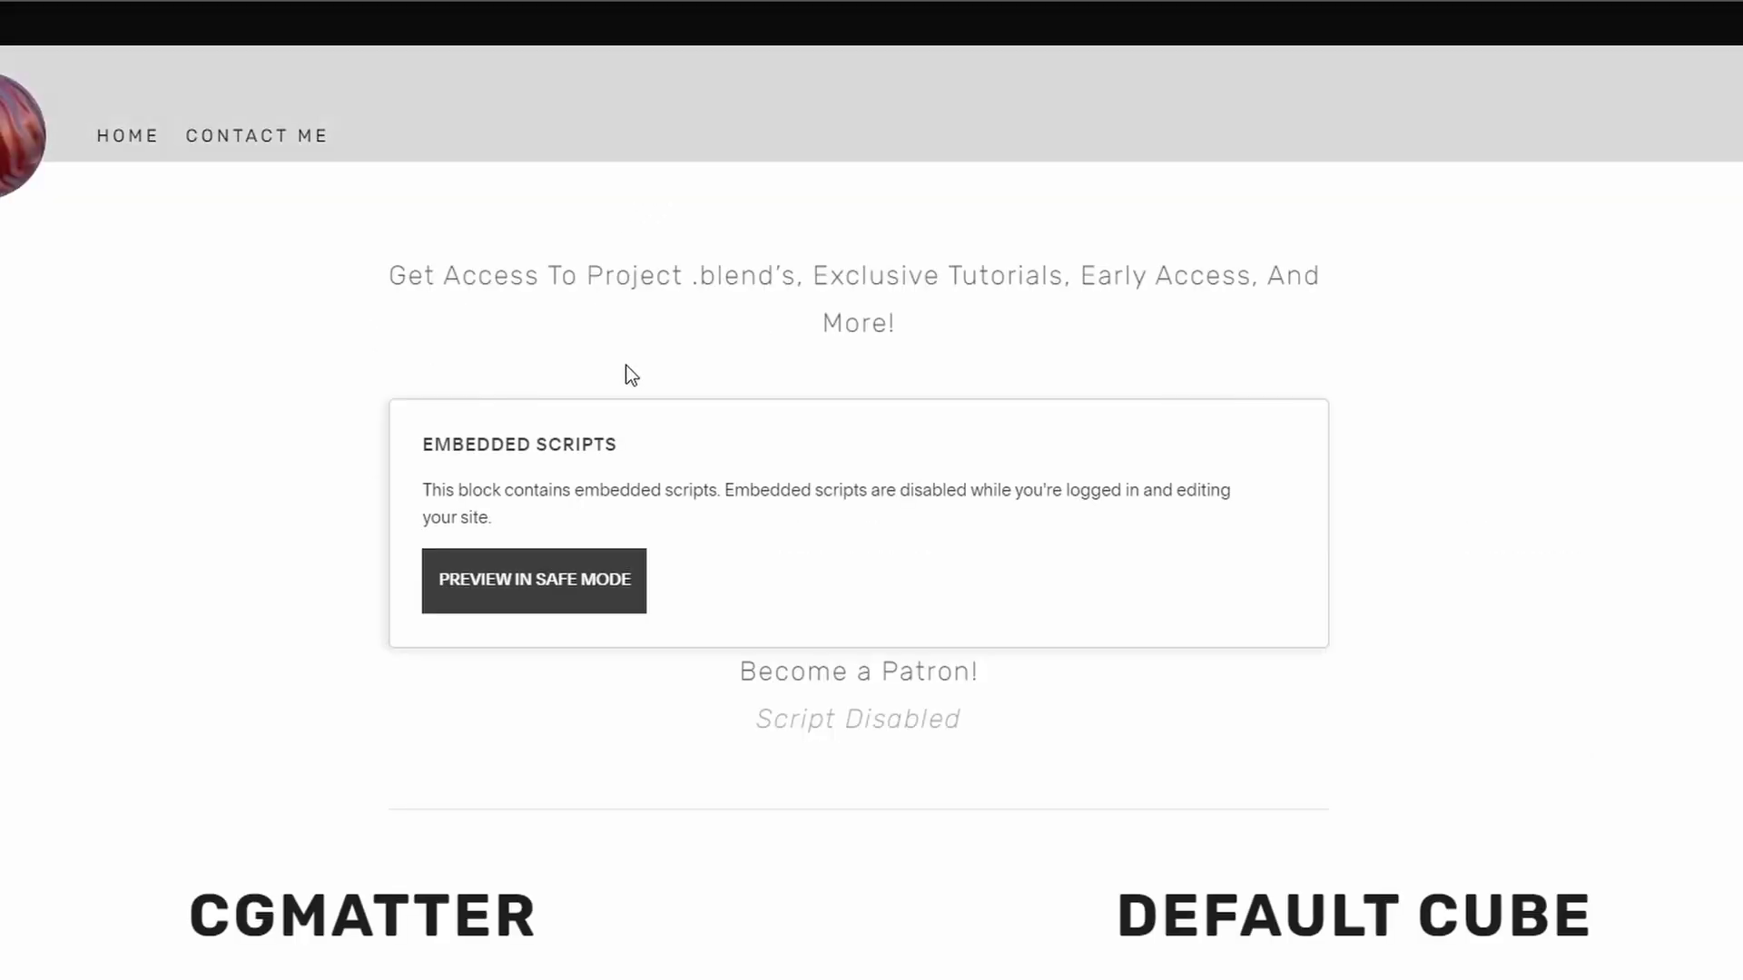
scroll(626, 373, down, 10)
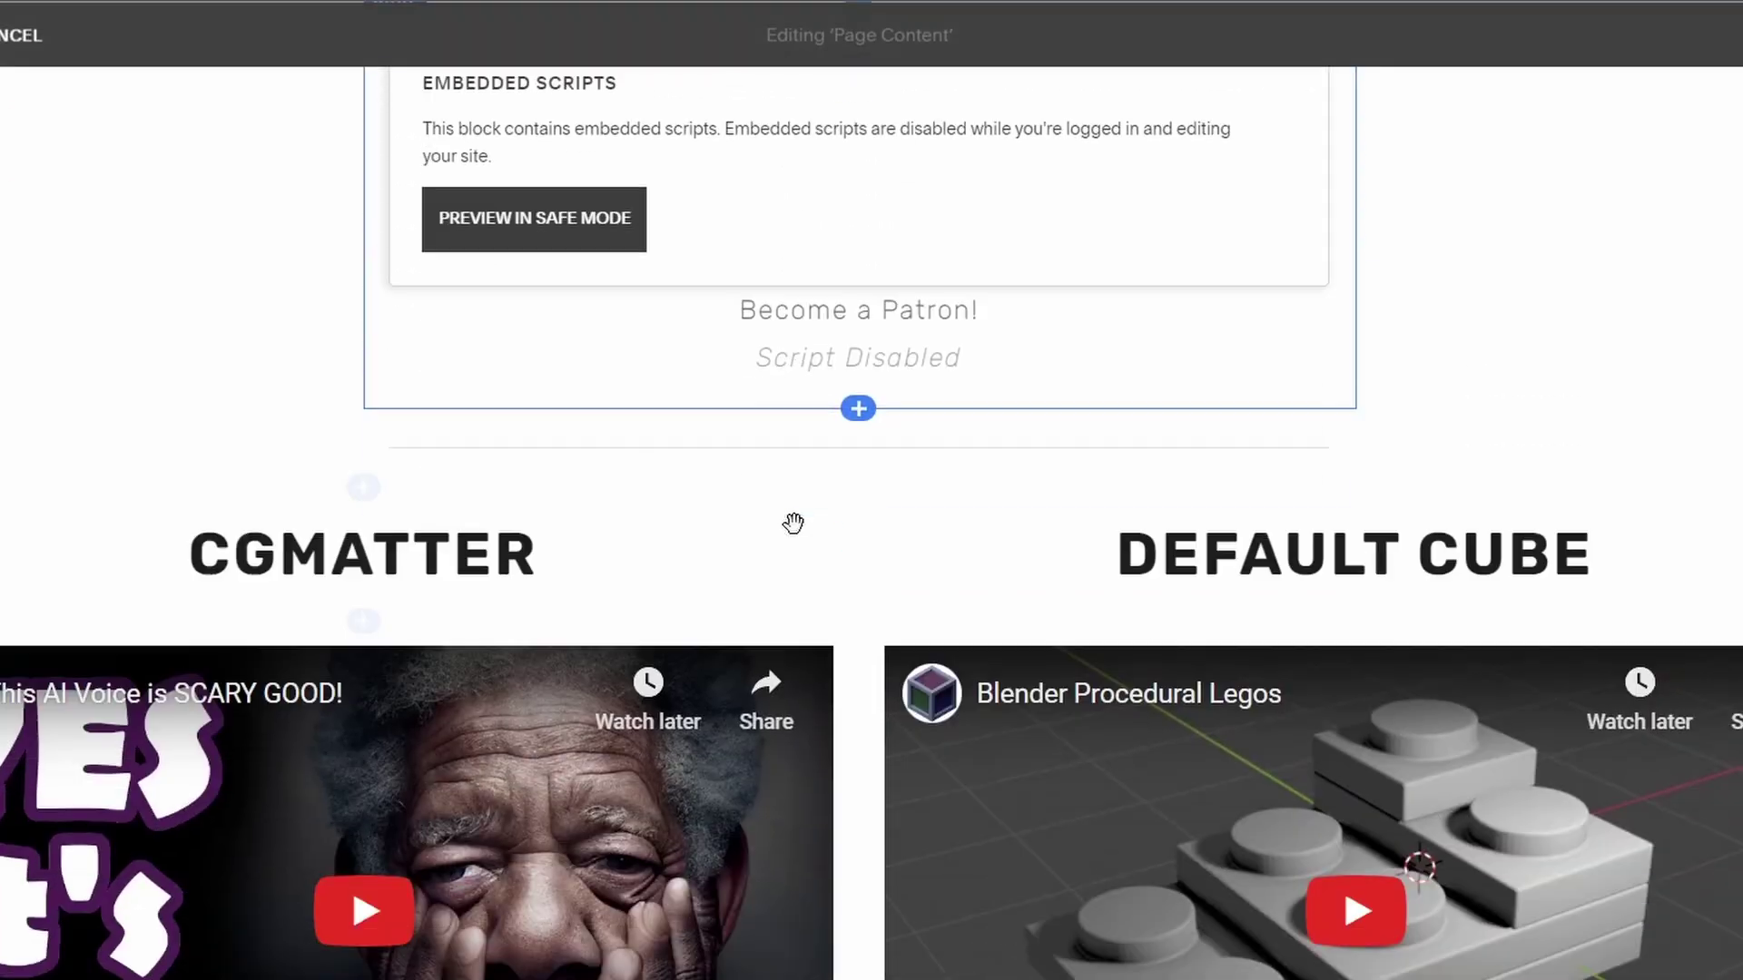
drag(700, 576, 1428, 482)
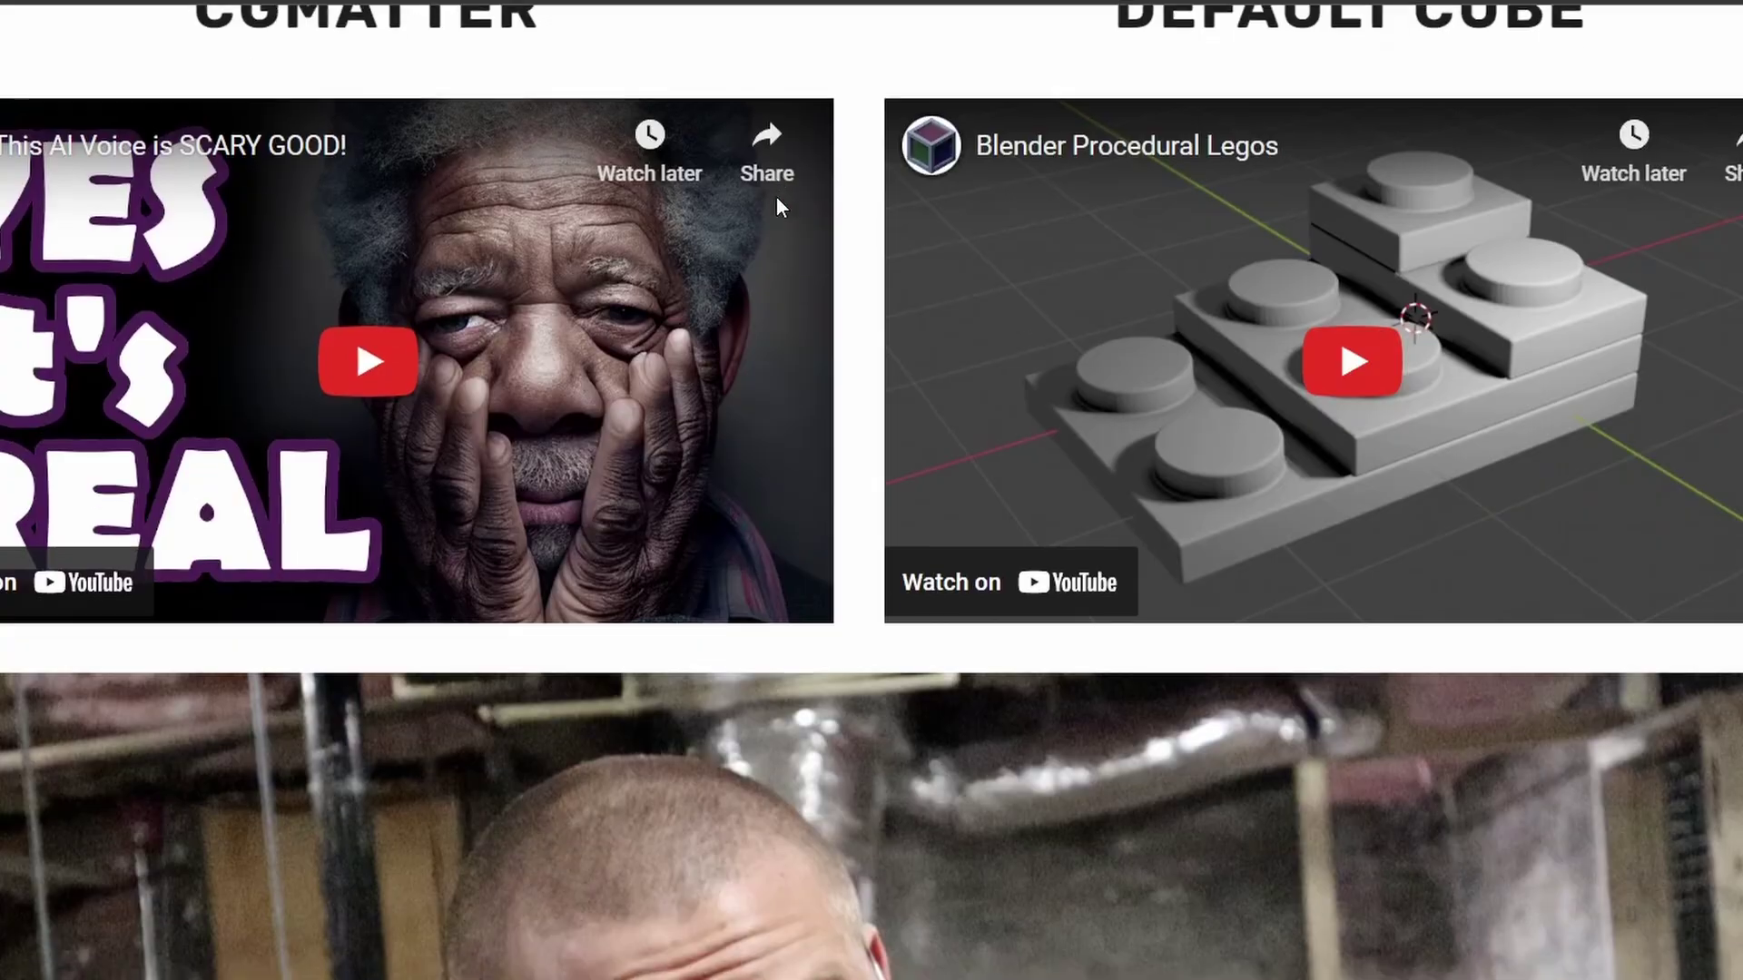
- Add a Twitter block to the page content and look through its feed settings
scroll(776, 198, down, 5)
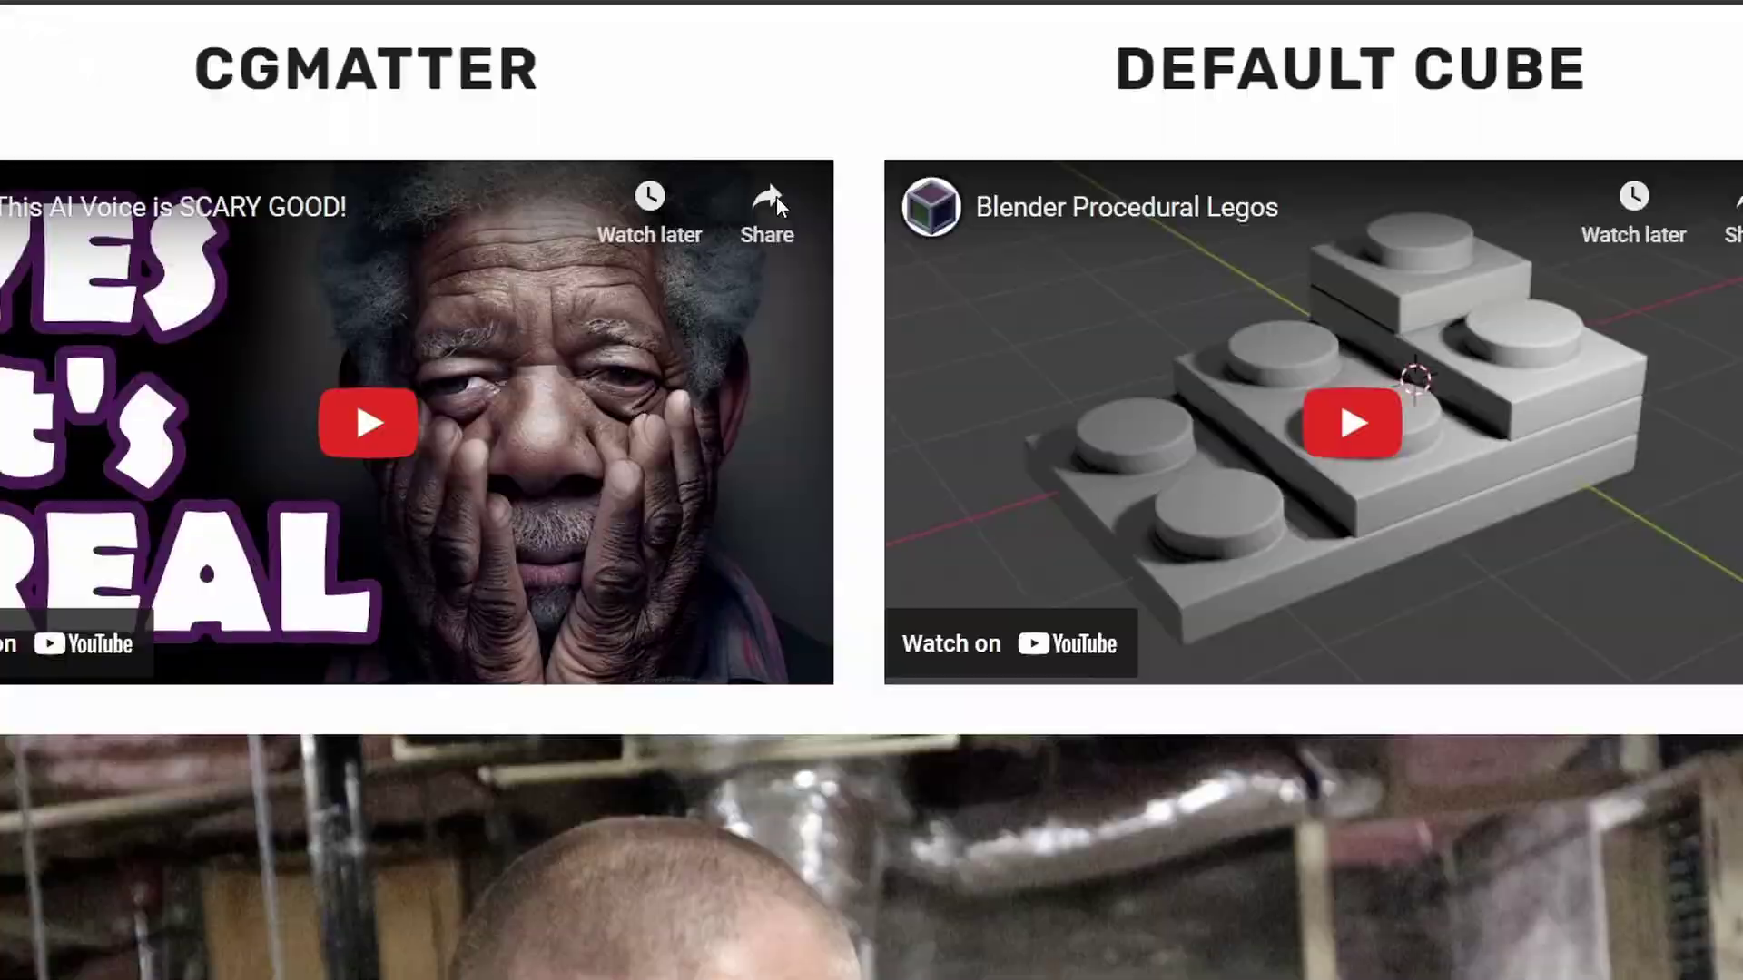
scroll(776, 198, up, 5)
click(280, 148)
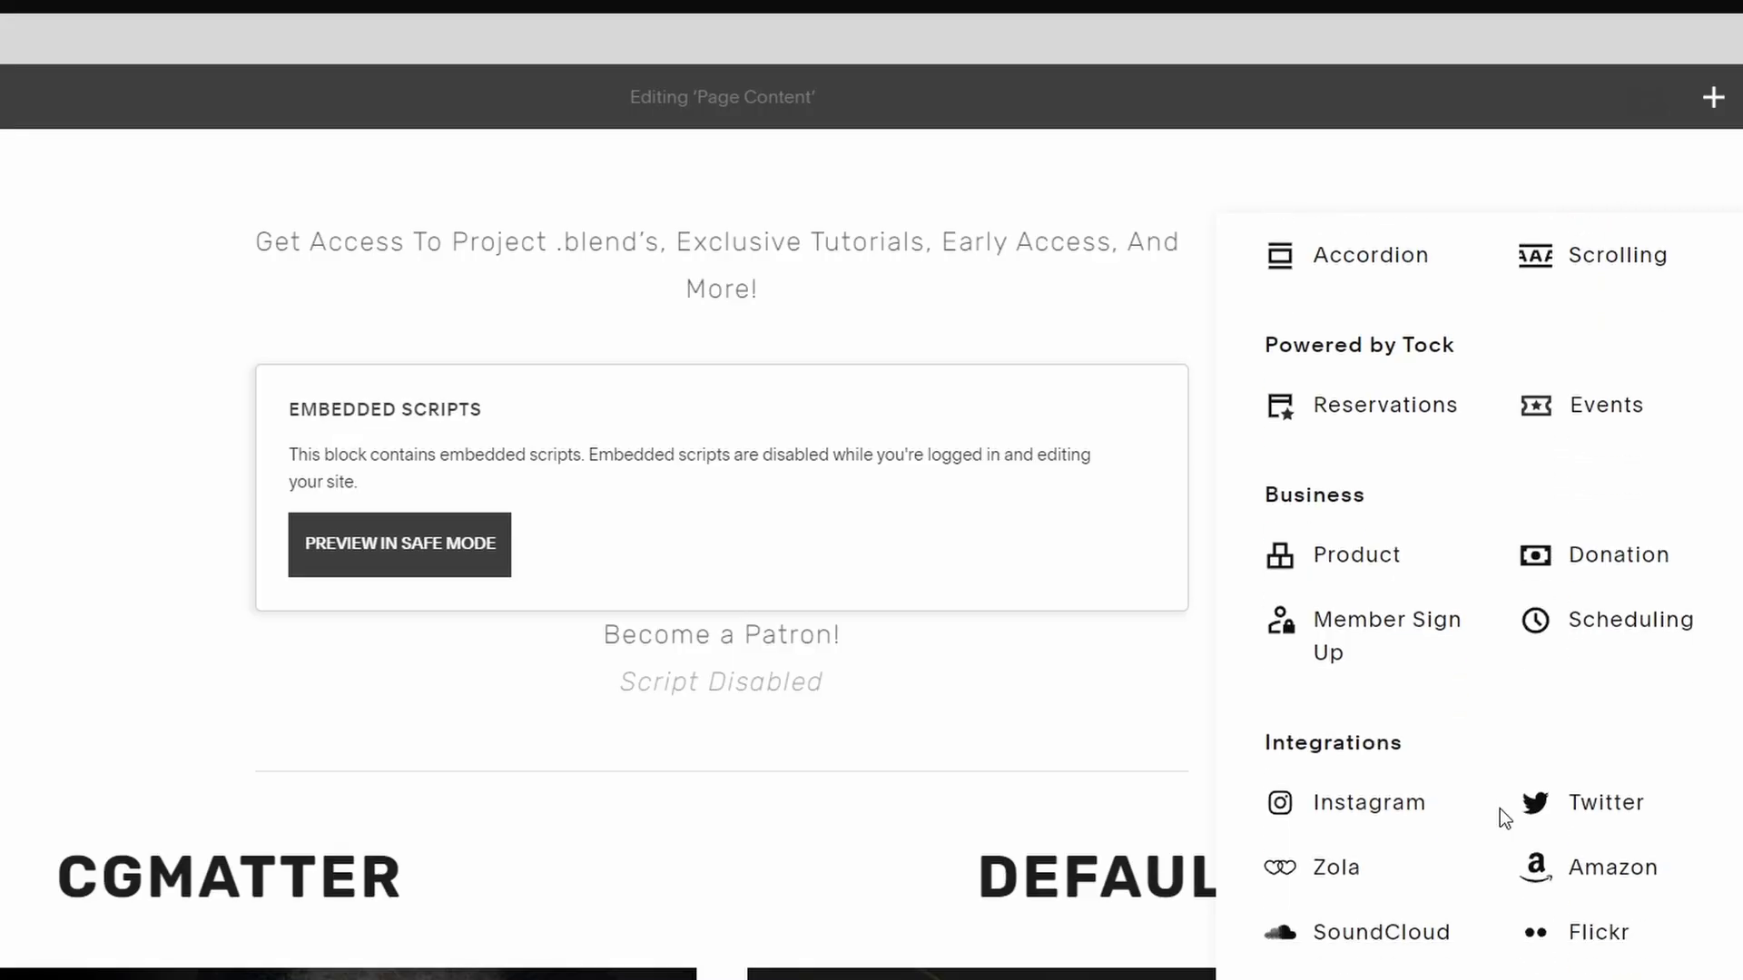
scroll(1500, 809, down, 1)
click(1596, 759)
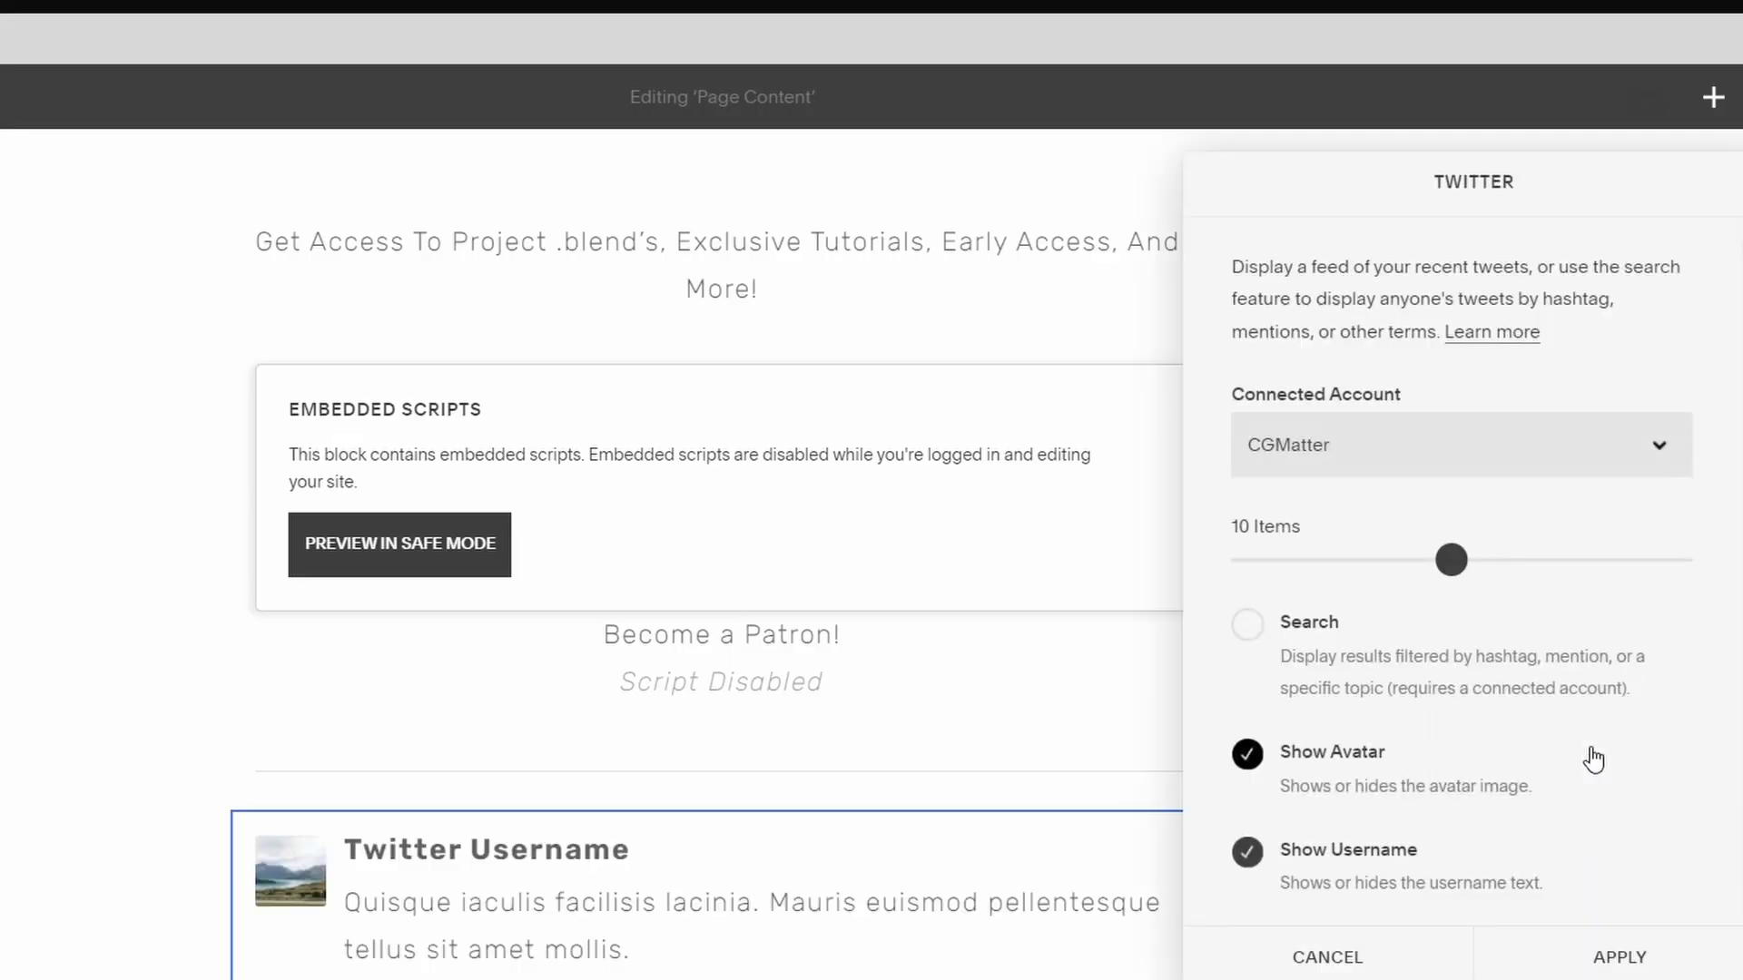
scroll(803, 652, down, 8)
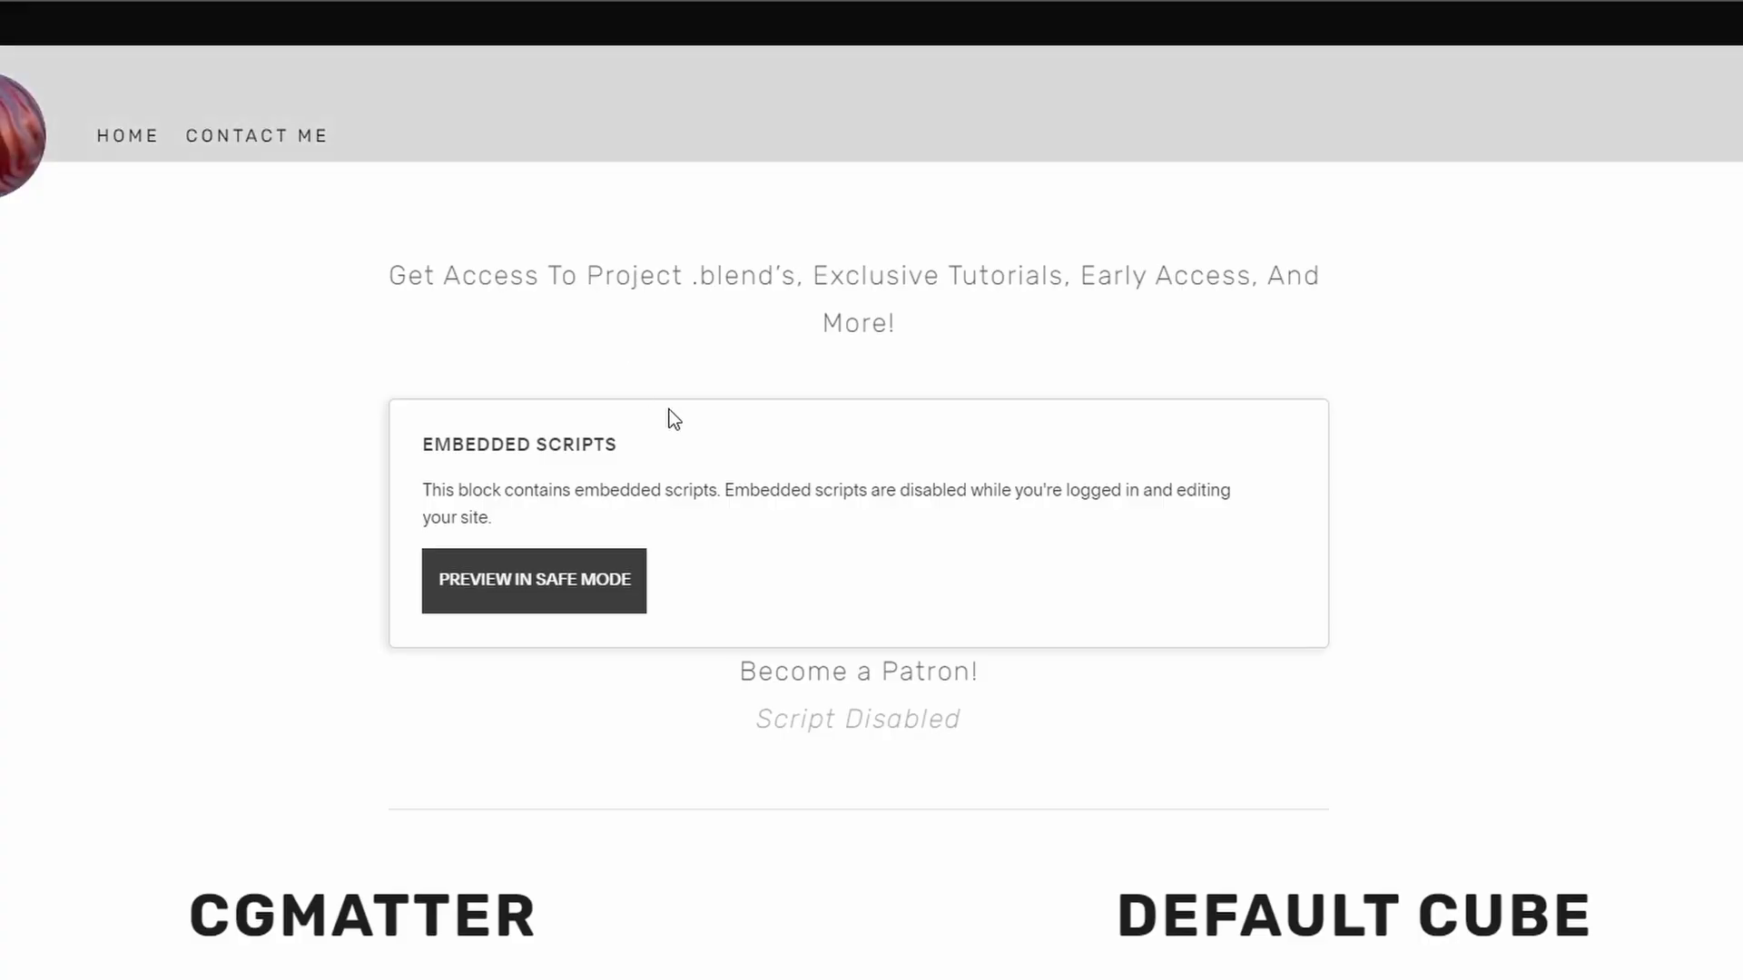
- Reopen the page content for editing and move the "This AI Voice is SCARY GOOD!" video below the DEFAULT CUBE heading
click(670, 417)
scroll(794, 522, down, 6)
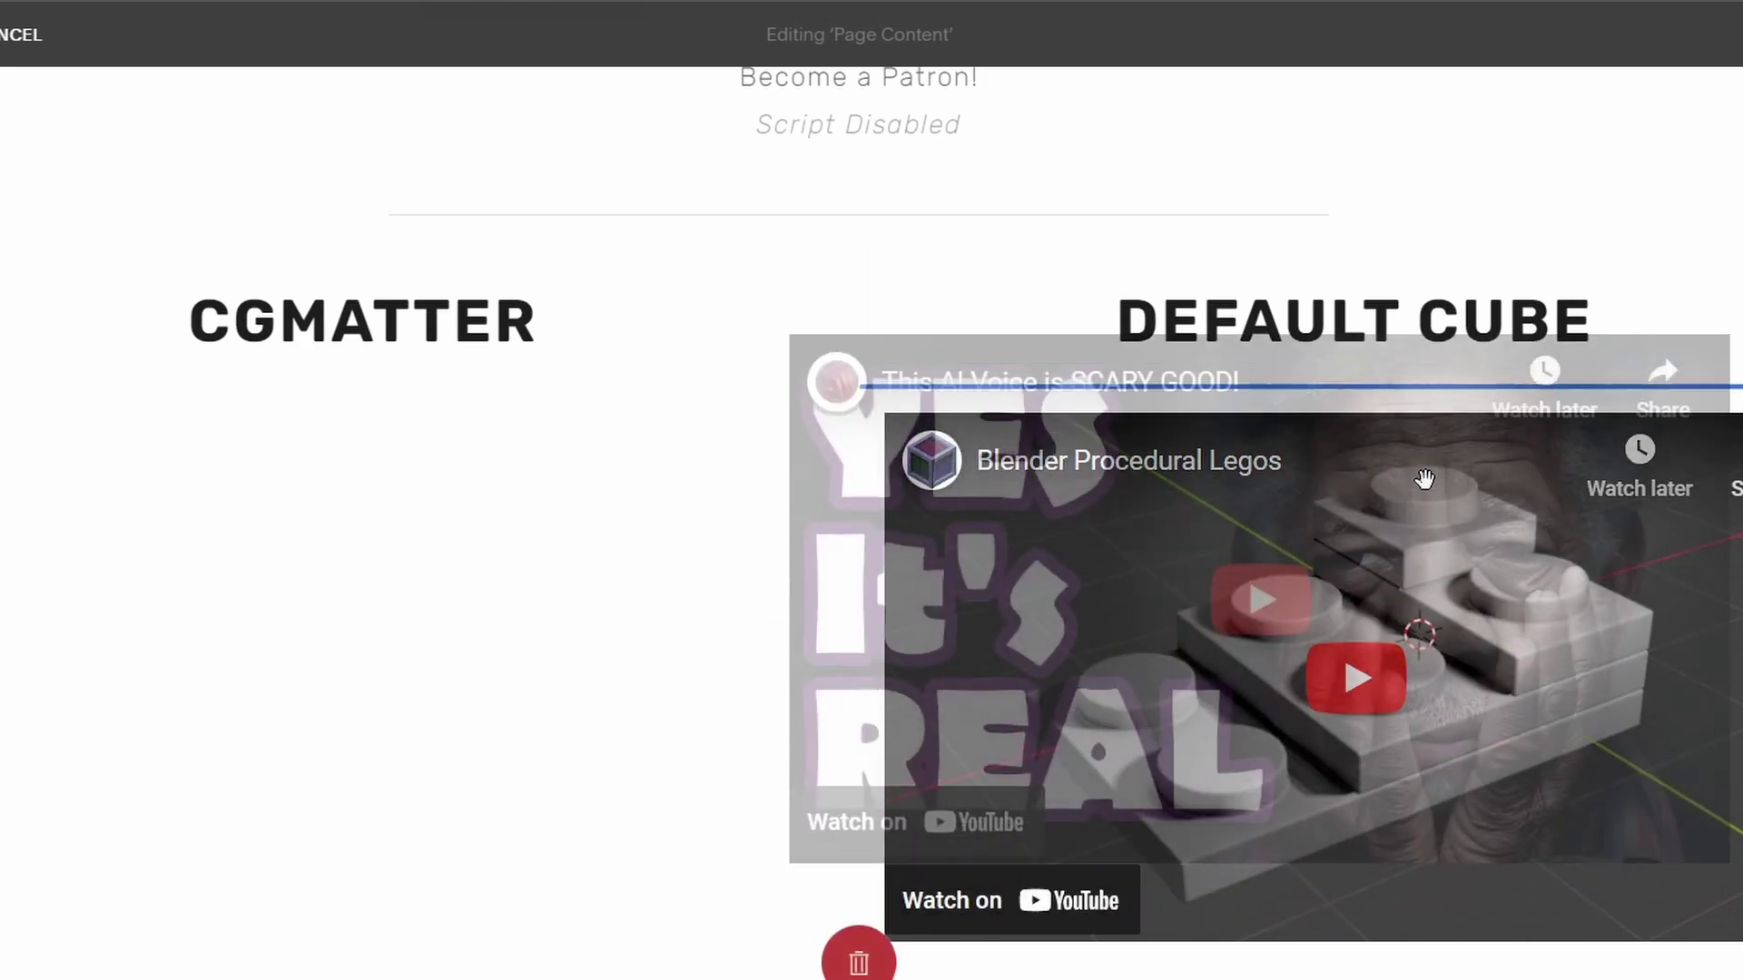